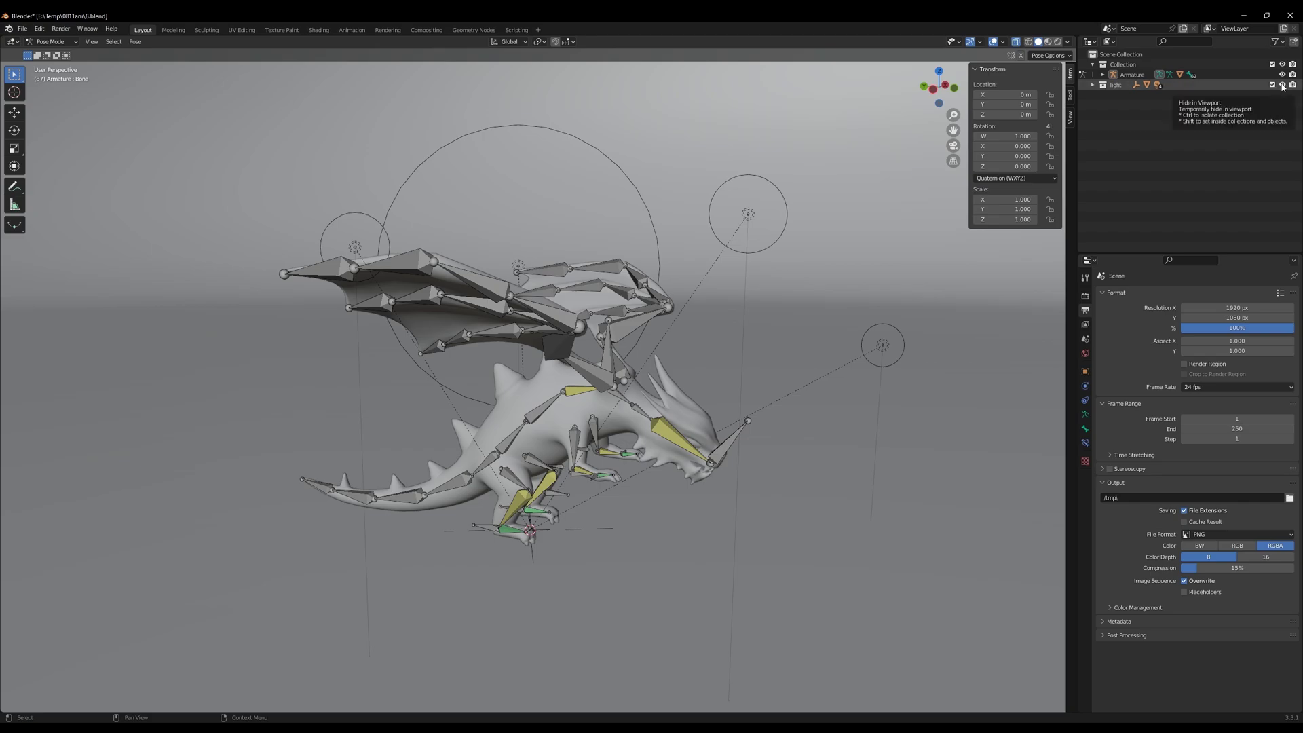
Switch the armature to Object Mode and set its bones to display as Stick in the viewport
click(596, 379)
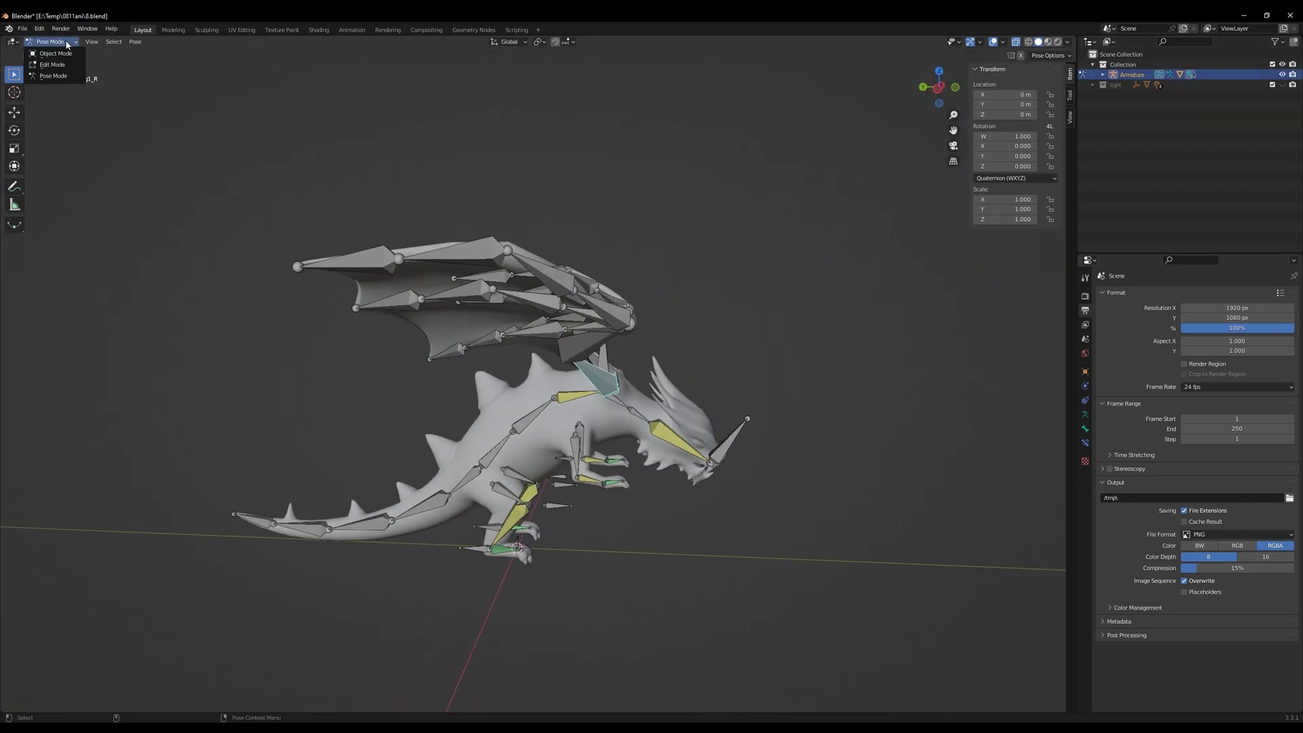
click(56, 53)
click(1085, 414)
click(1230, 458)
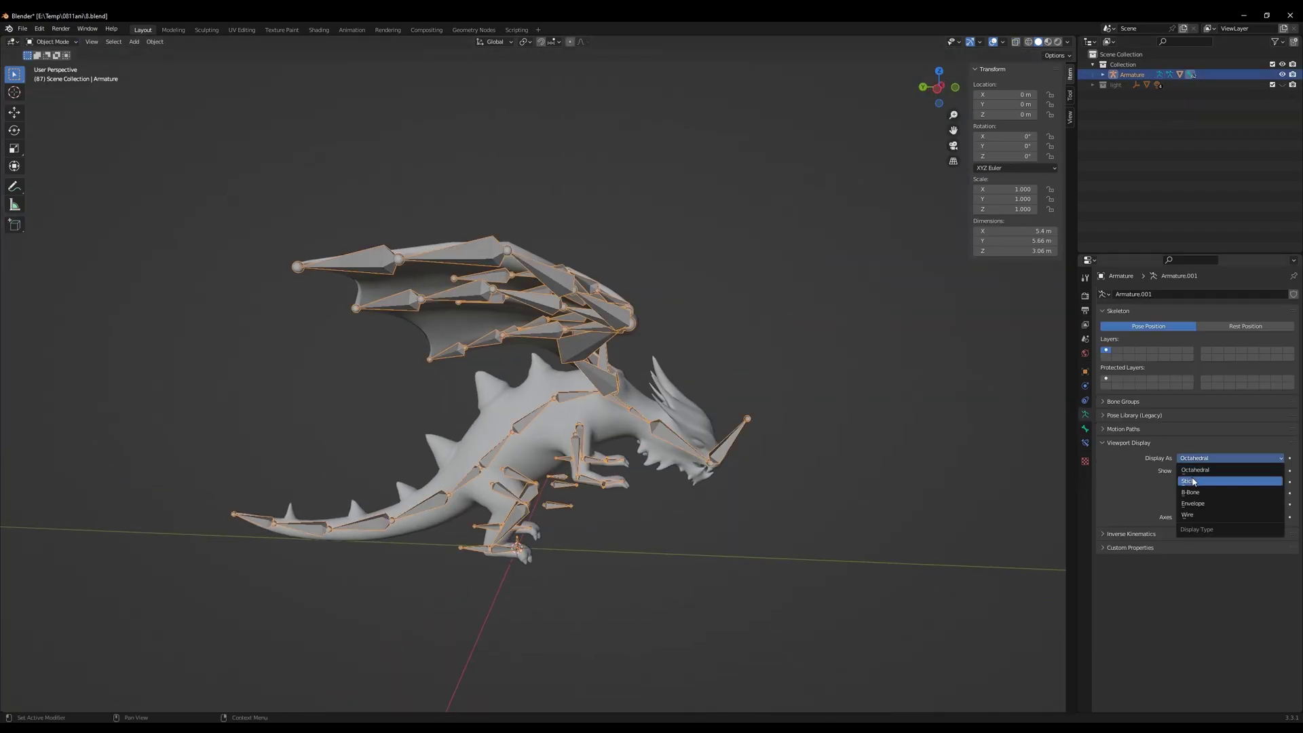
click(1215, 482)
click(687, 467)
middle_drag(687, 467, 915, 461)
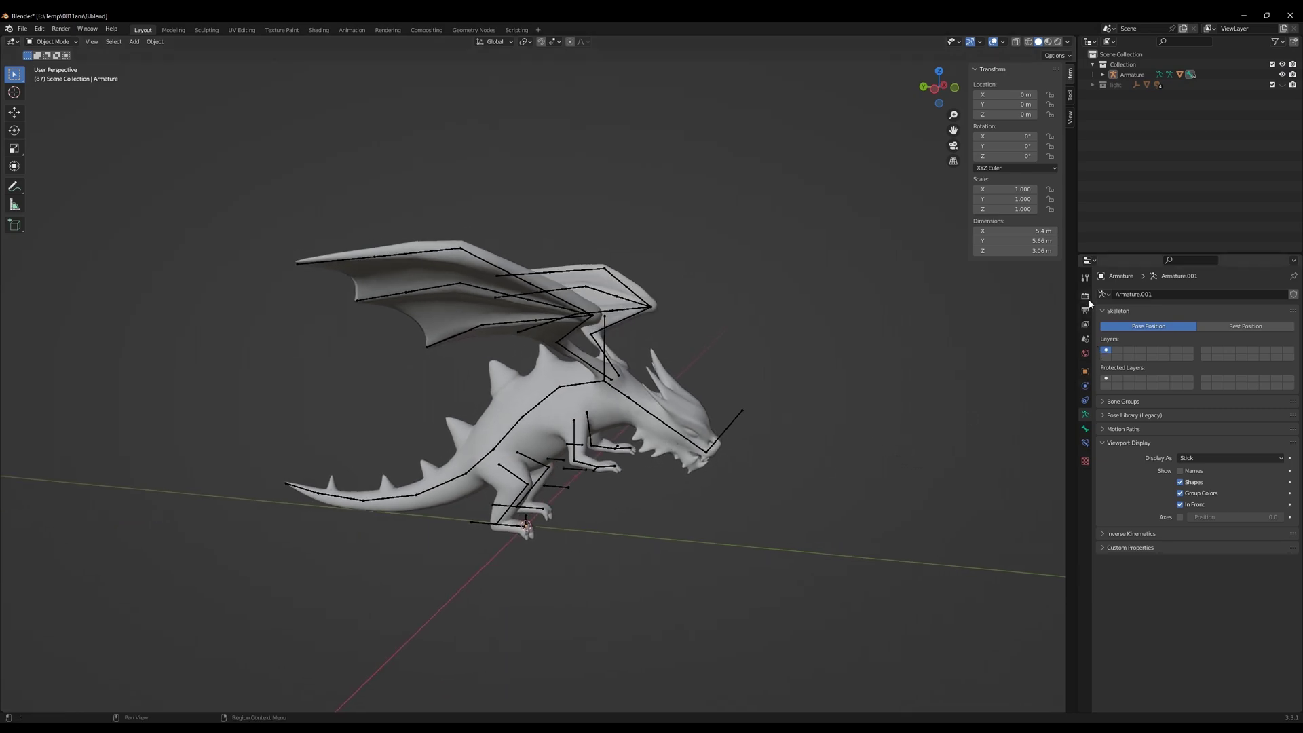
Set the scene's output frame rate to 30 fps
click(1085, 296)
click(1086, 310)
click(1204, 387)
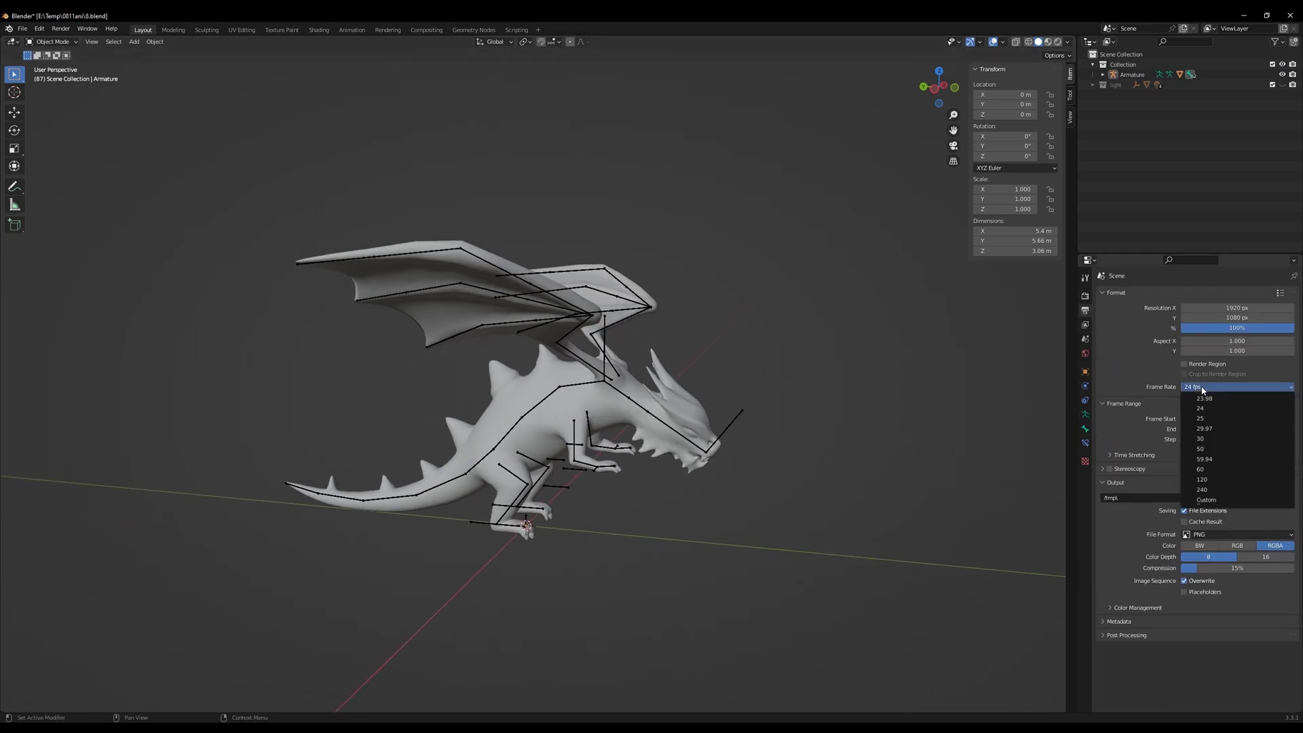
click(1209, 440)
Split a new area off below the 3D viewport and turn it into a Timeline
drag(5, 708, 7, 555)
click(12, 562)
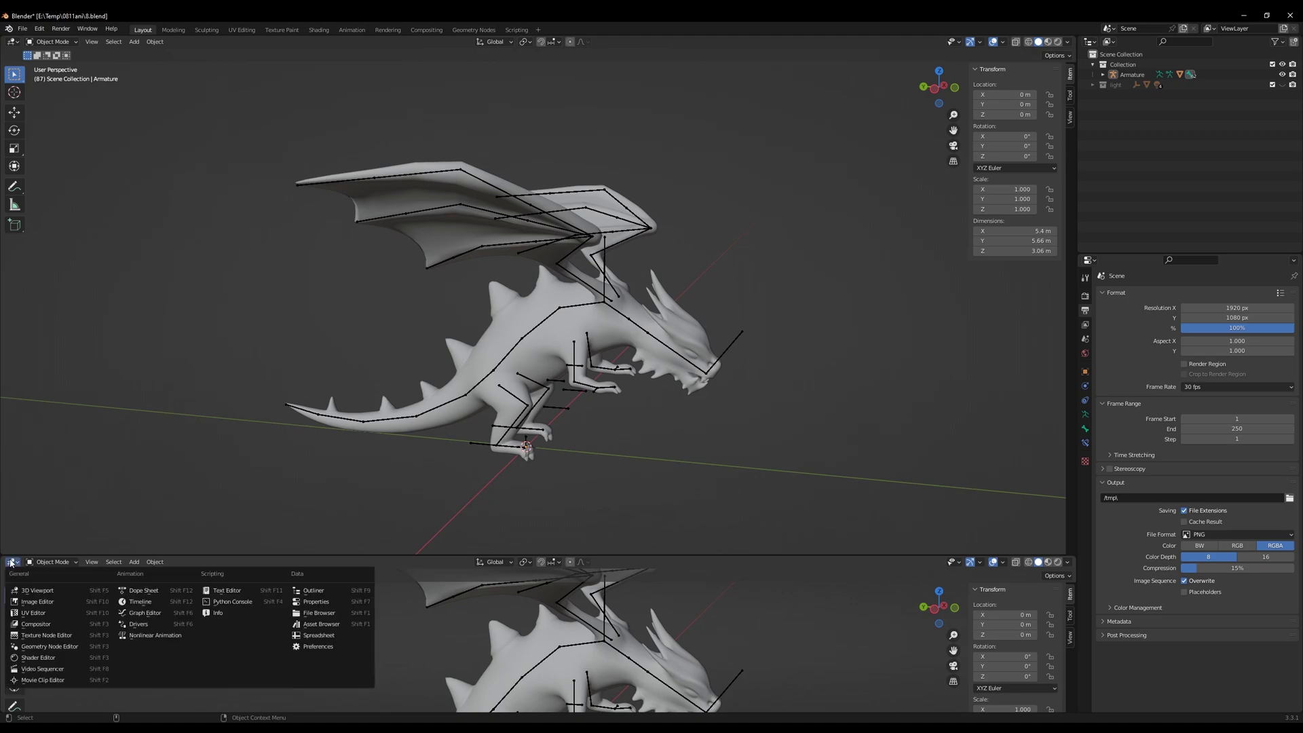
click(141, 601)
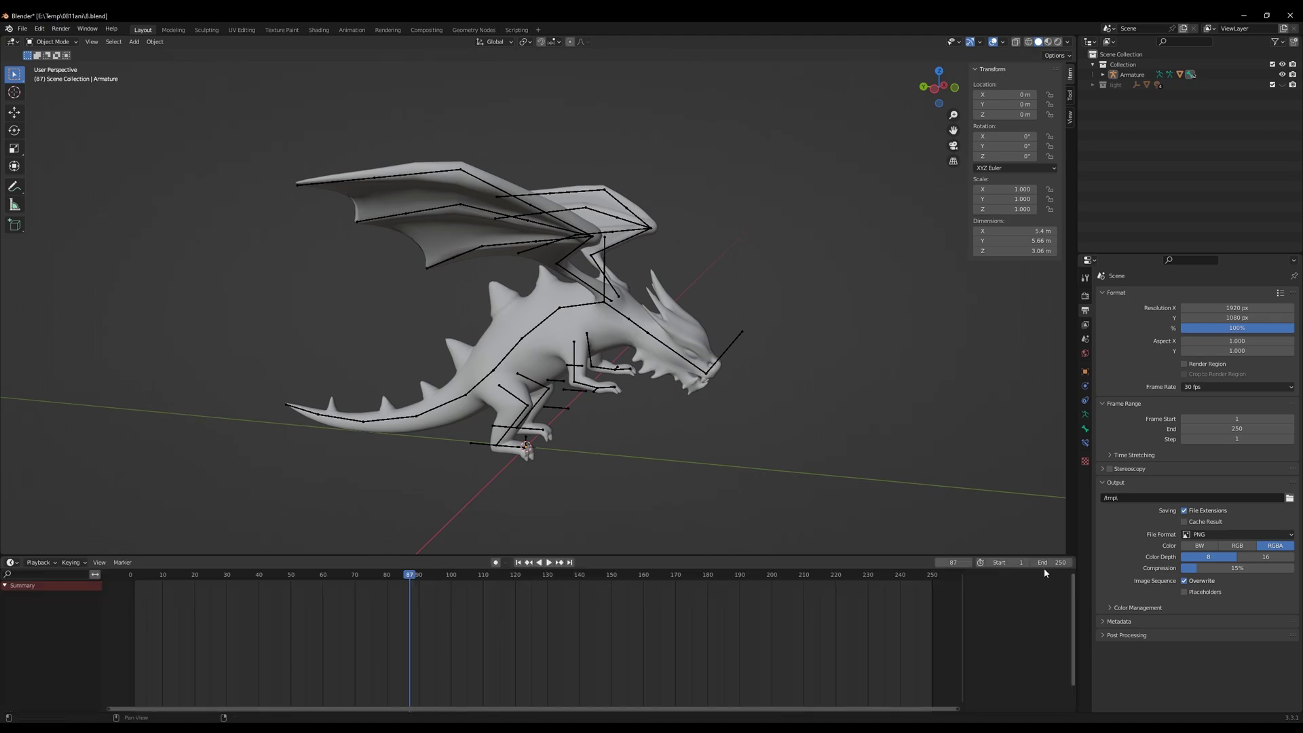
Set the animation's end frame to 36 and make frame 0 the current frame
key(Return)
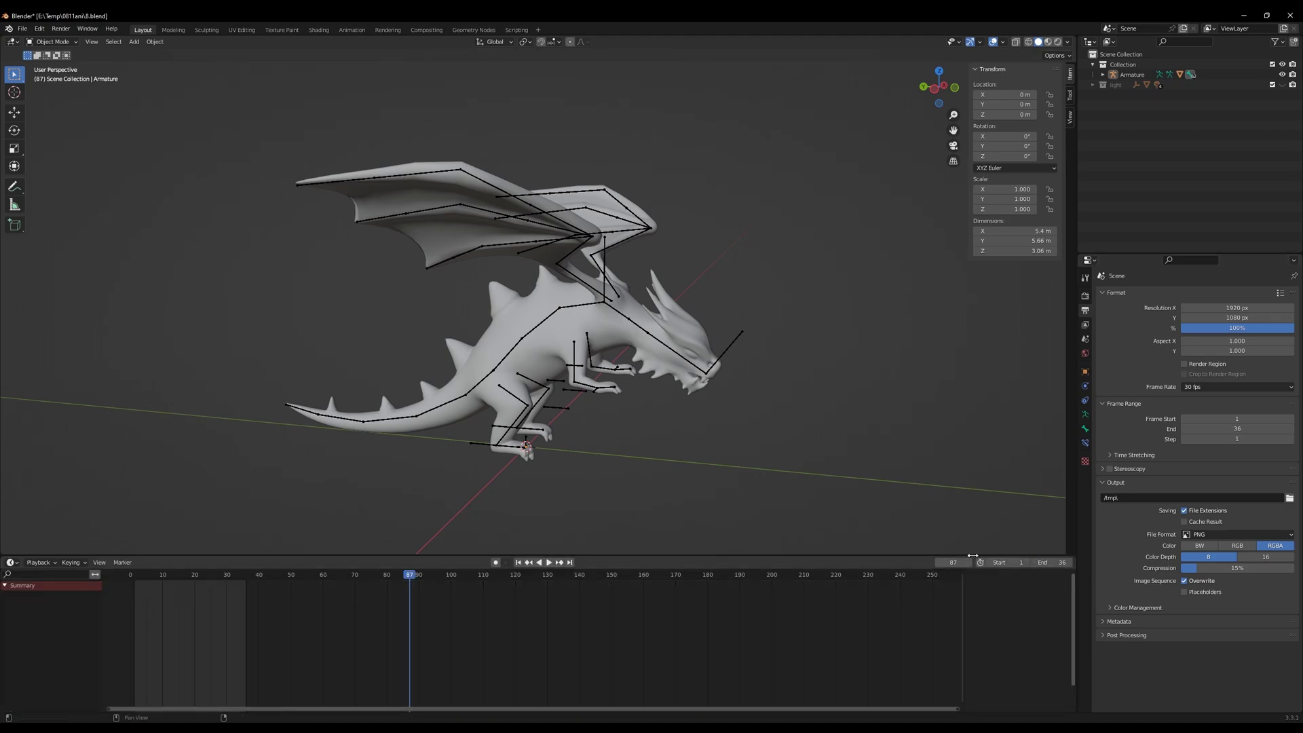
key(Home)
key(shift+Left)
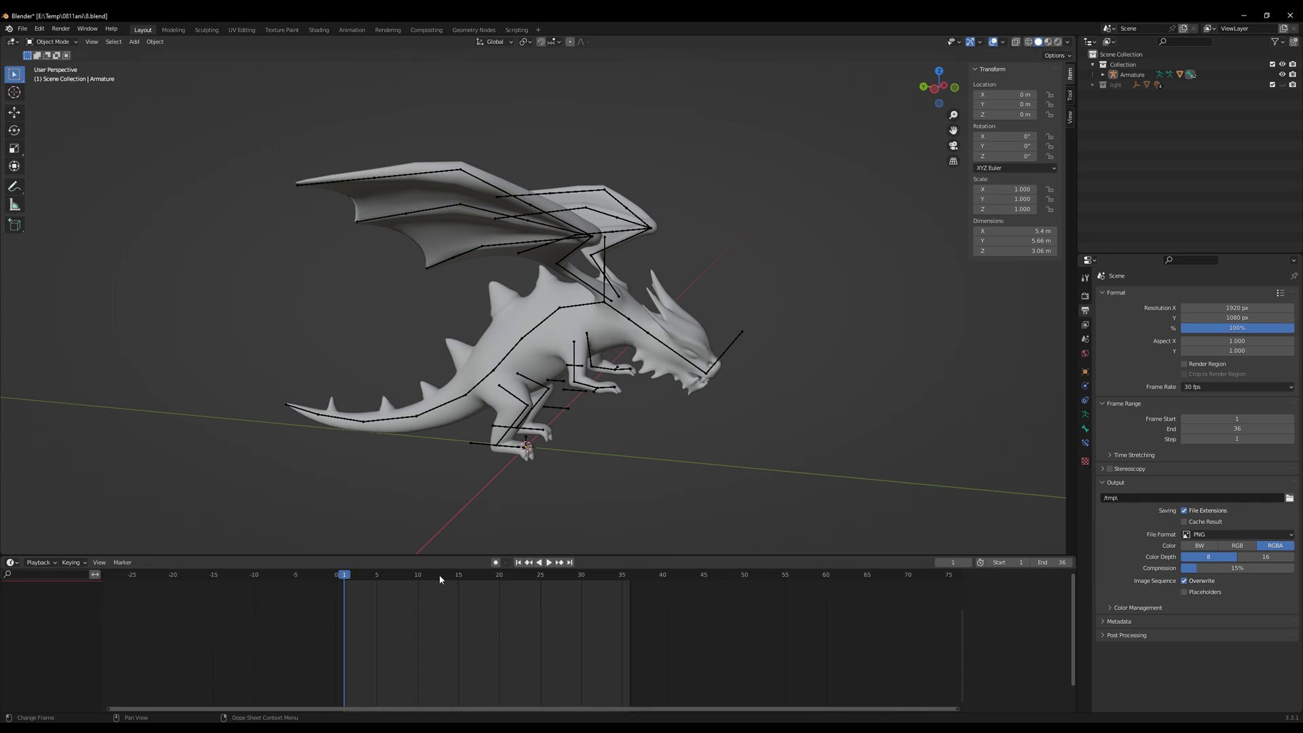
Put the armature in Pose Mode and, in the Left Orthographic view, move the hip bone up and back to lift the dragon's body
mouse_move(603, 427)
middle_down()
mouse_move(611, 443)
mouse_move(615, 428)
middle_up()
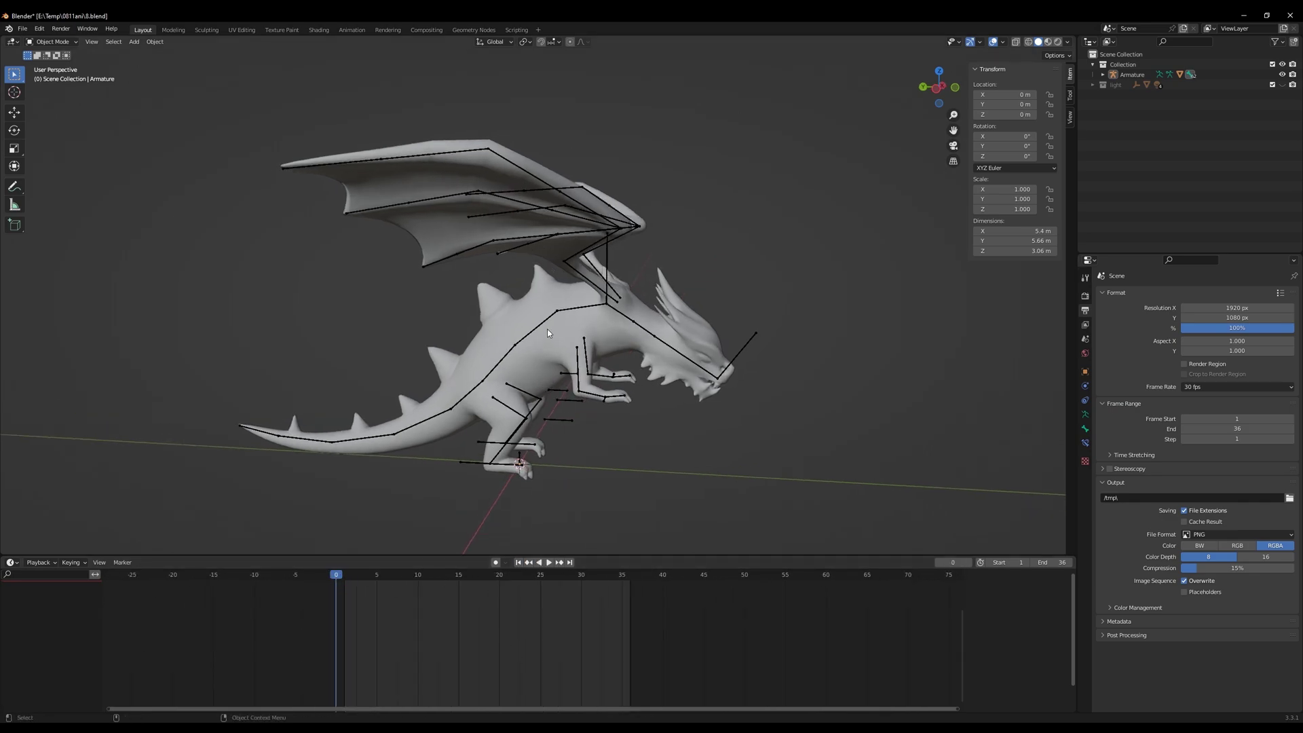
click(547, 319)
click(55, 76)
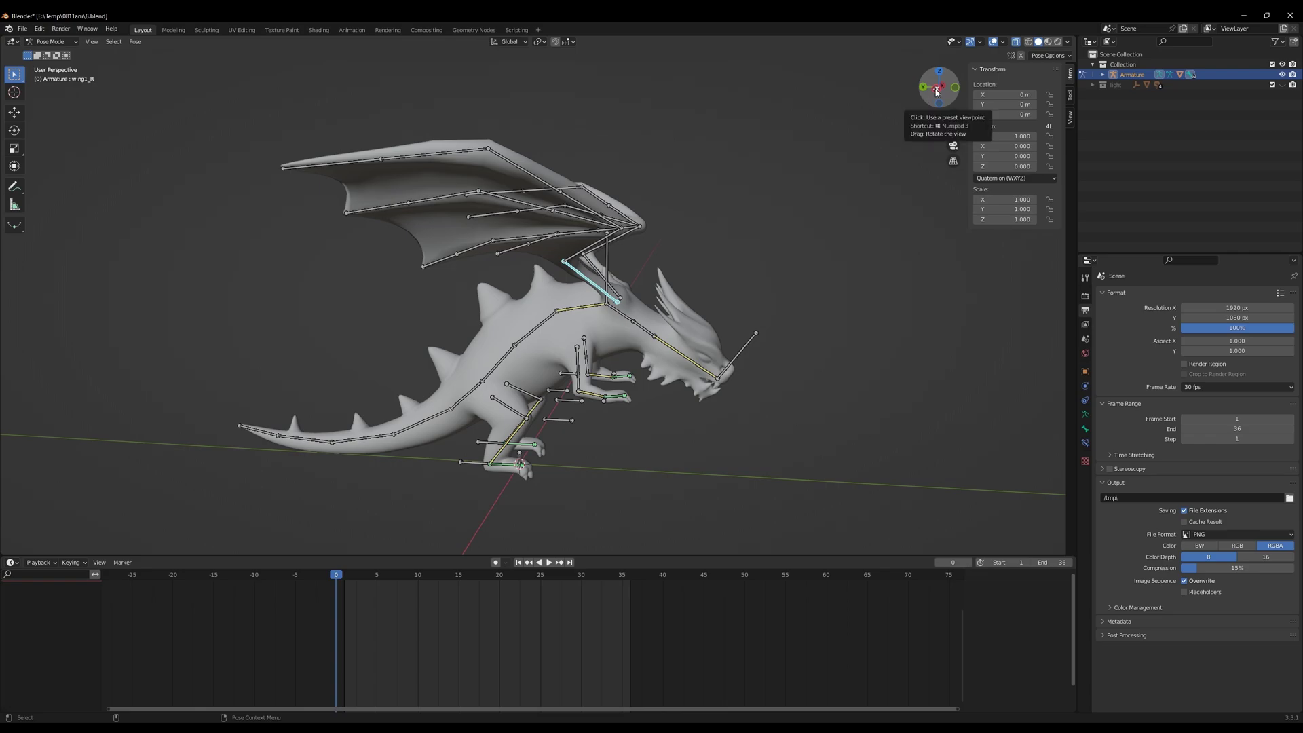
click(937, 88)
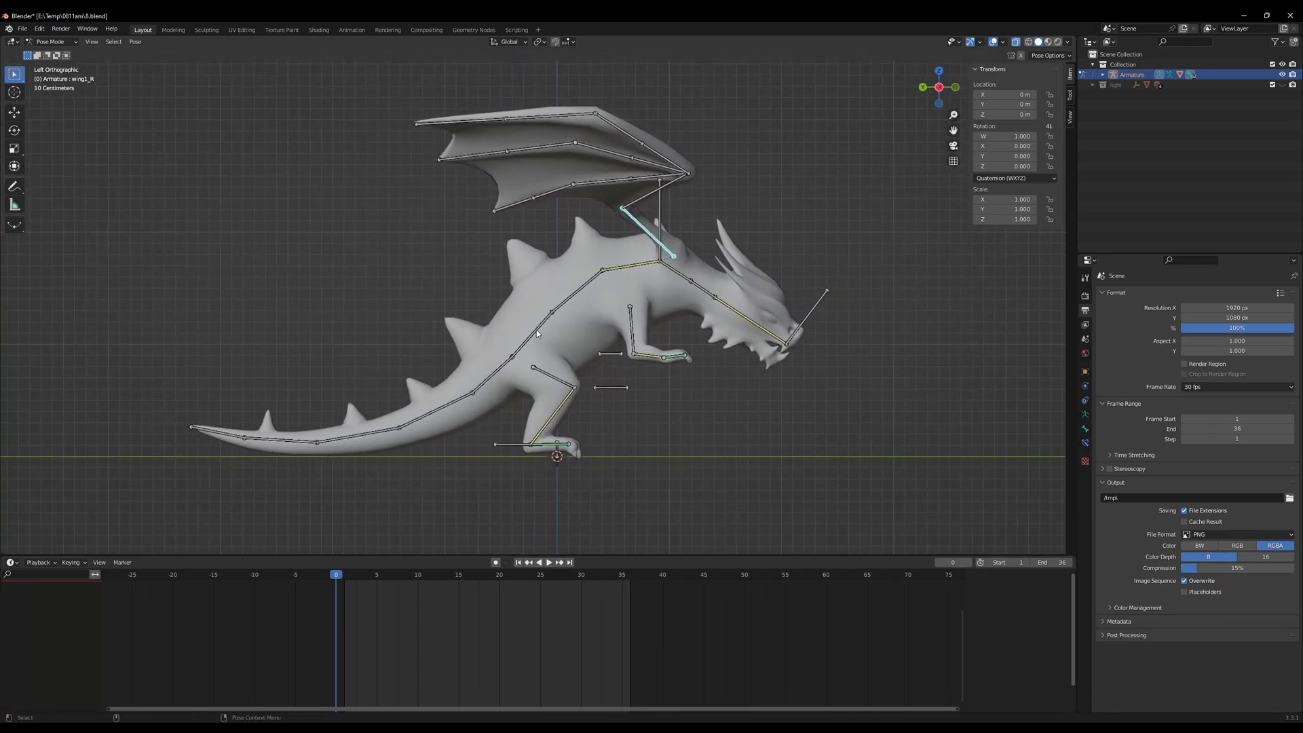
click(536, 331)
key(g)
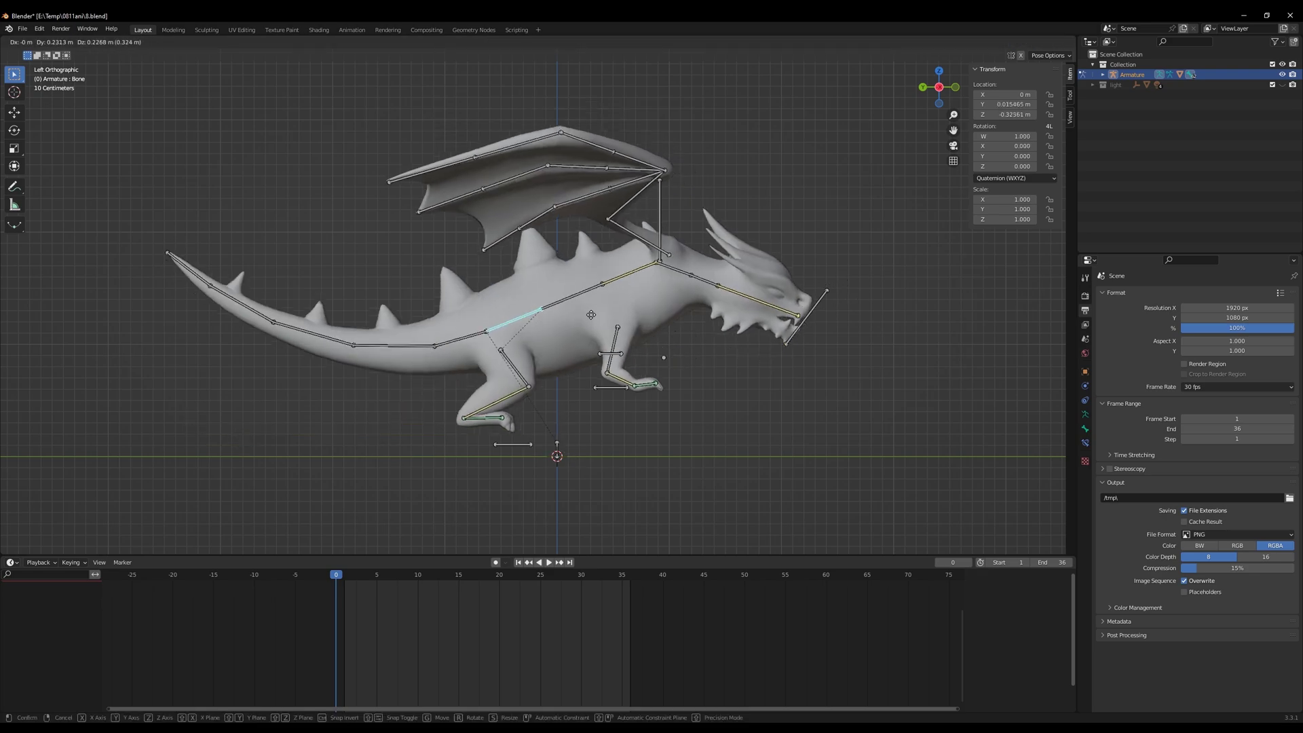
click(593, 280)
Rotate the neck's base bone upward to level the head, and nudge the hip bone slightly upward
click(676, 264)
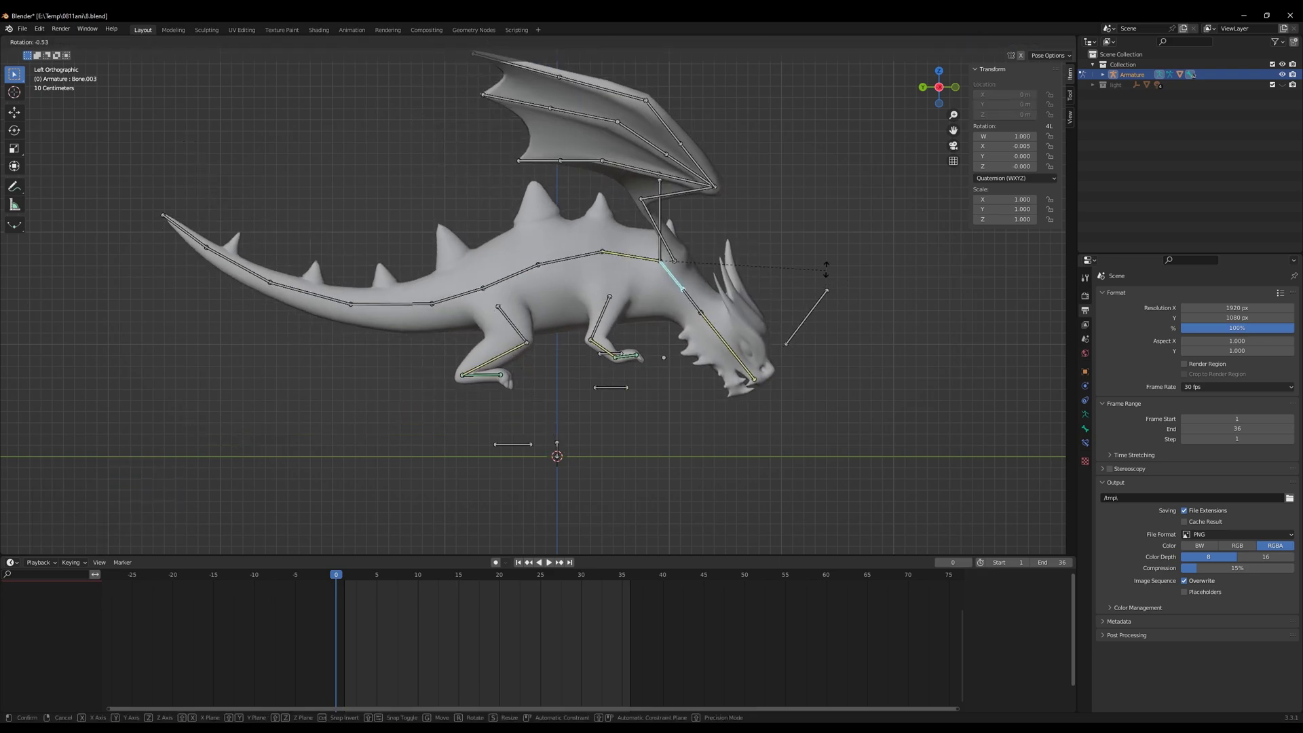
key(r)
click(779, 151)
click(476, 293)
key(g)
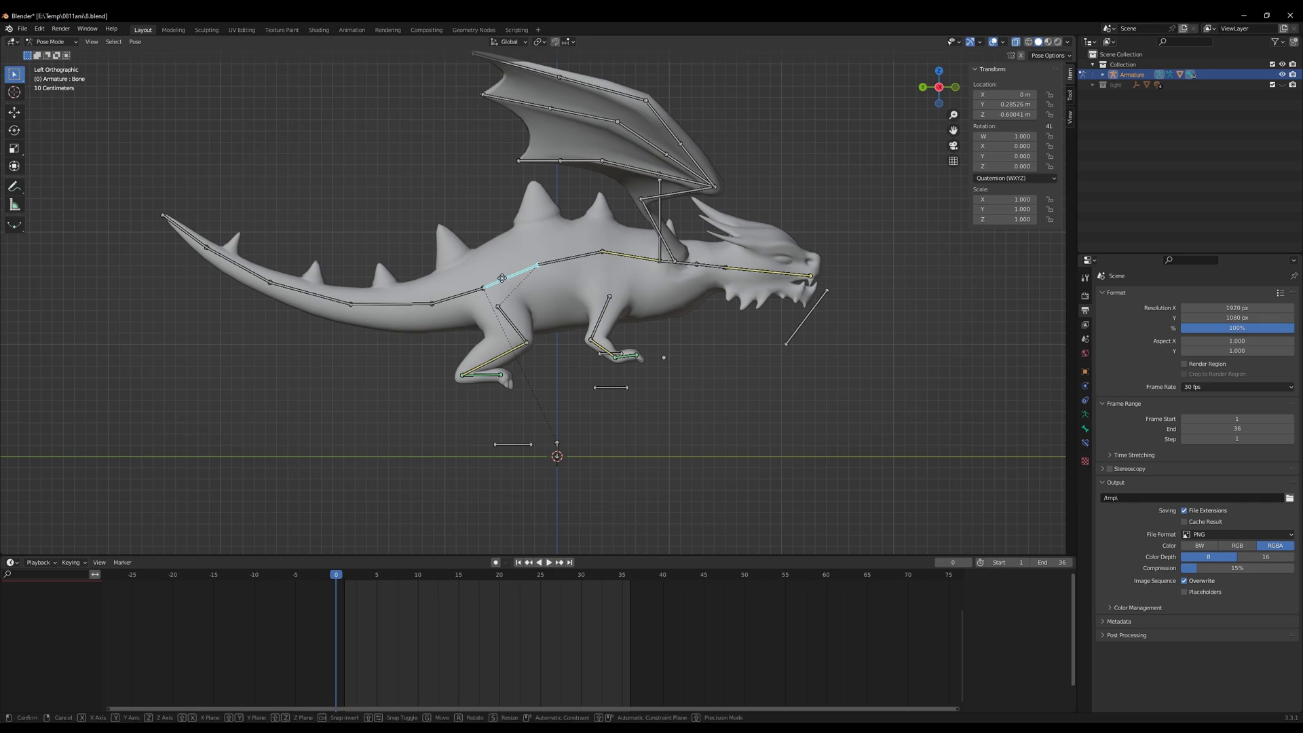
click(454, 284)
Re-angle the tail bones one after another from base to tip to straighten the tail almost horizontally
click(453, 282)
key(r)
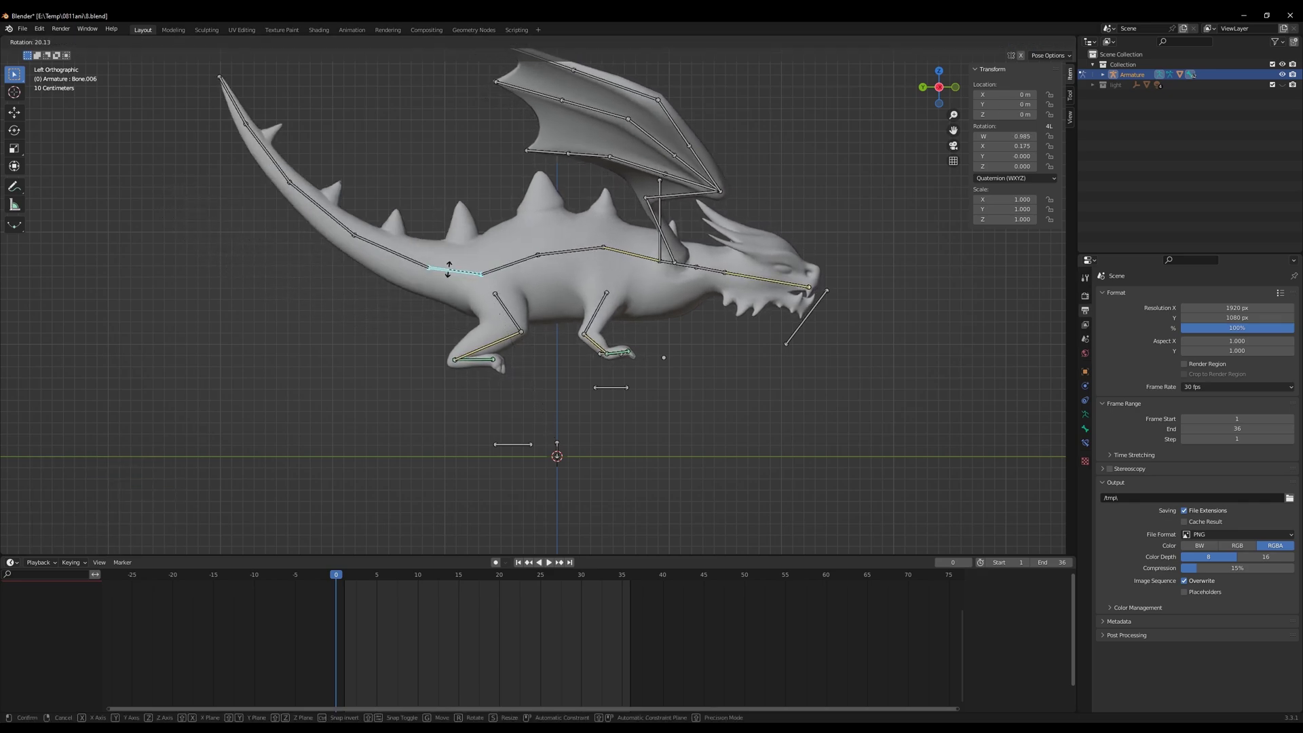
click(448, 273)
click(387, 266)
key(g)
click(321, 271)
click(308, 261)
key(g)
click(263, 269)
click(228, 257)
key(g)
click(190, 265)
click(163, 260)
key(g)
click(141, 261)
Rotate the hind feet about 68° downward and pose the front legs and feet hanging below the body
click(491, 360)
key(r)
click(530, 461)
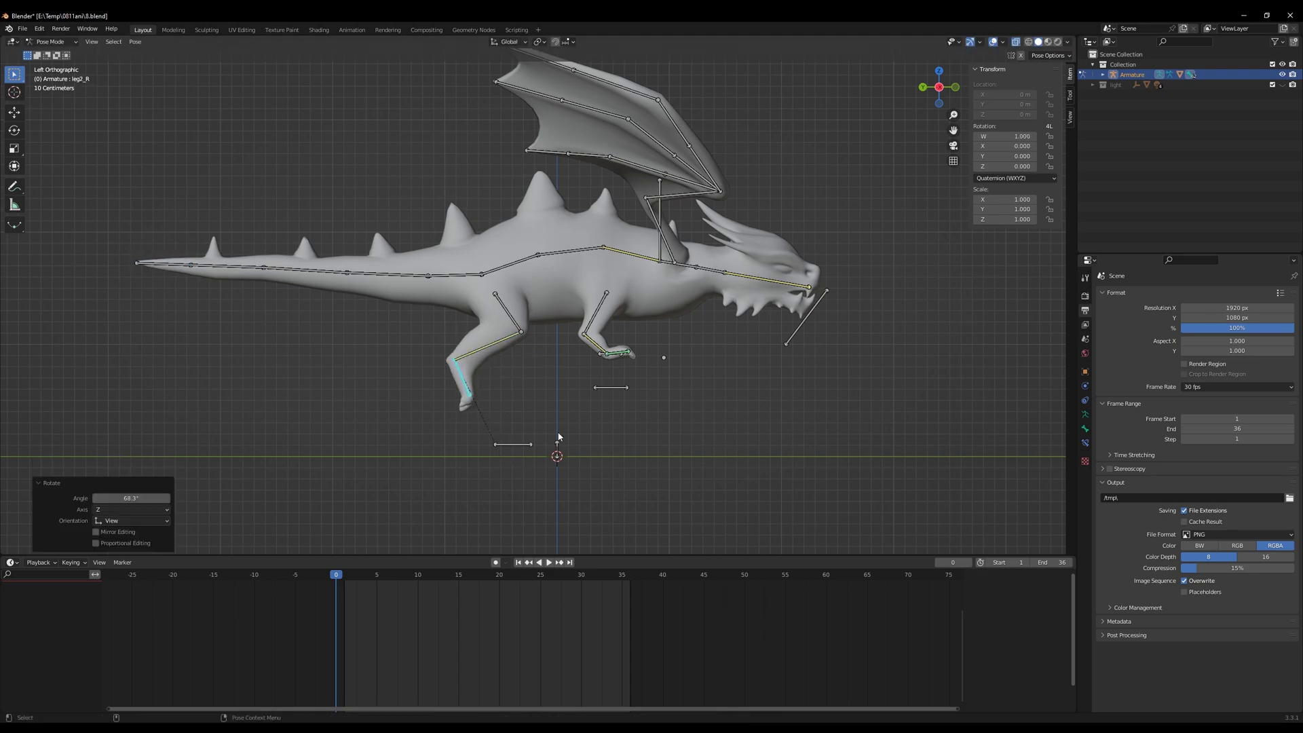
click(588, 327)
key(r)
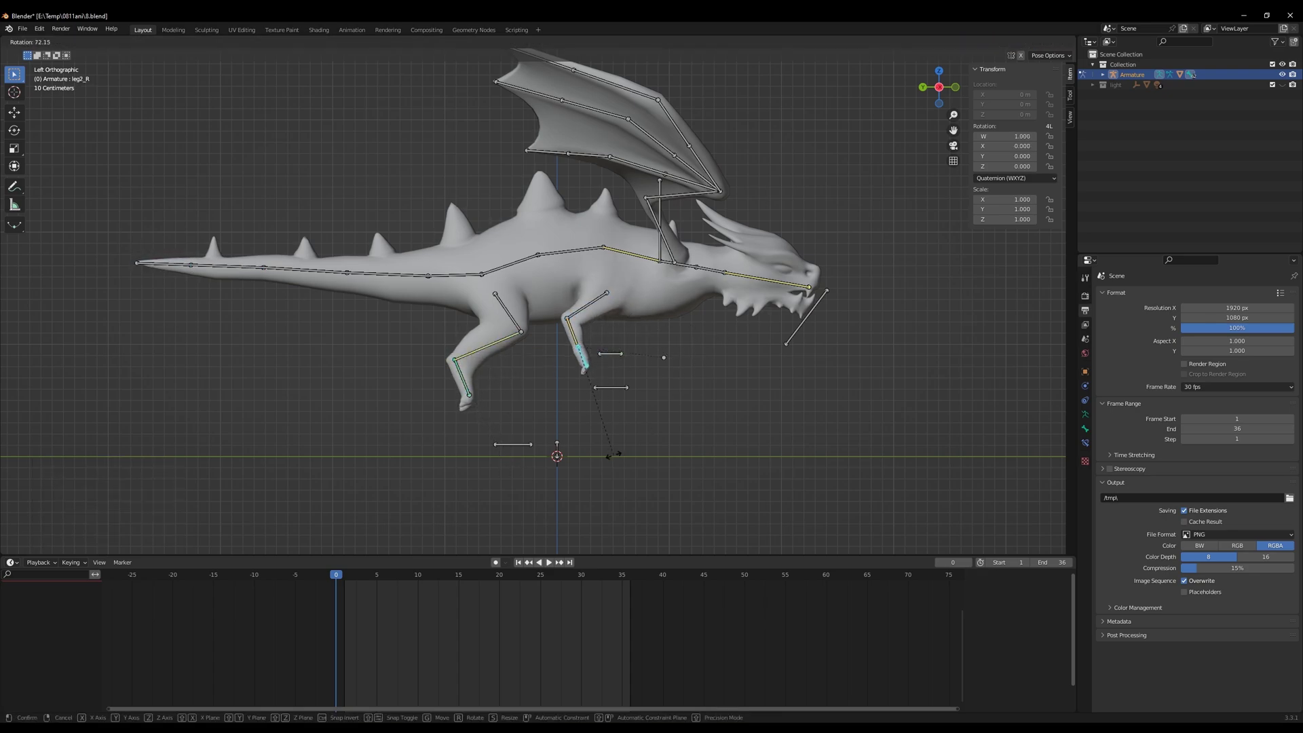
click(628, 426)
drag(602, 330, 585, 299)
key(r)
click(688, 324)
Rotate the neck and head bones slightly upward to align the head with the body
click(711, 269)
key(r)
click(784, 276)
click(784, 272)
key(r)
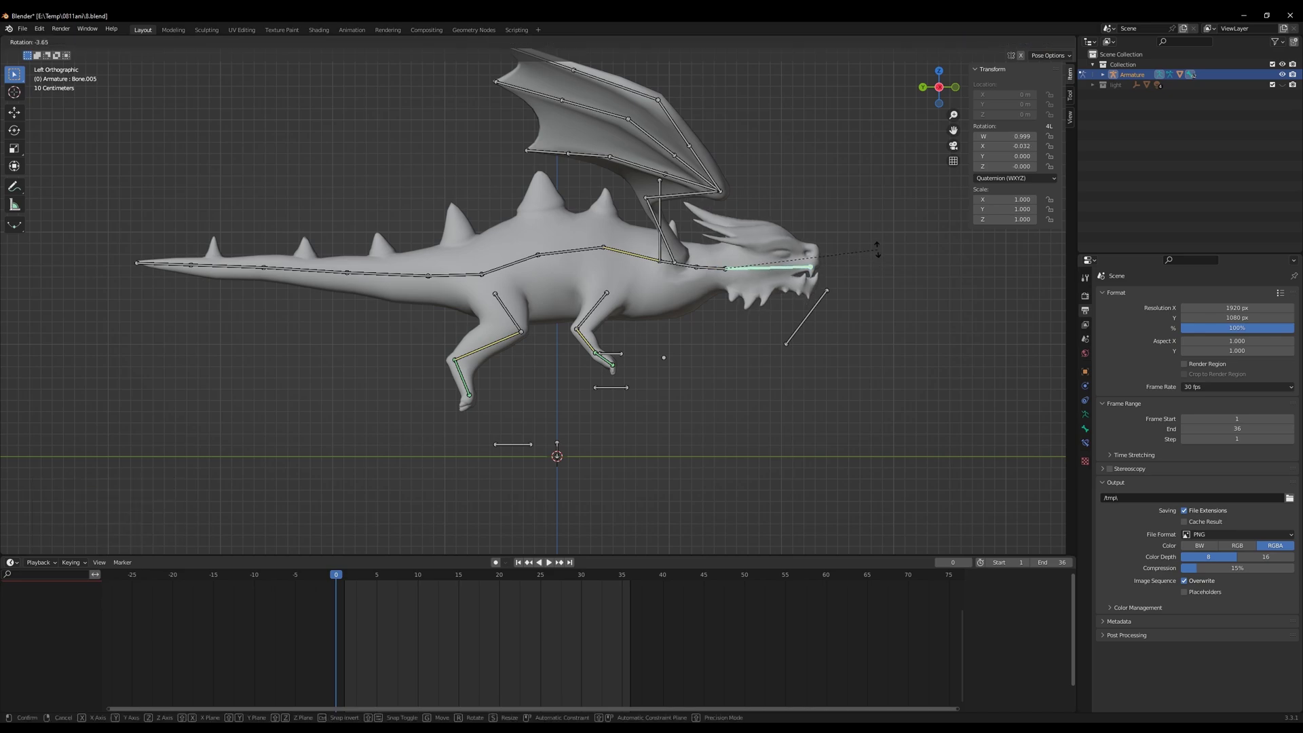
click(875, 252)
Insert keyframes for all bones of this flying pose at frame 0 and again at frame 36
key(a)
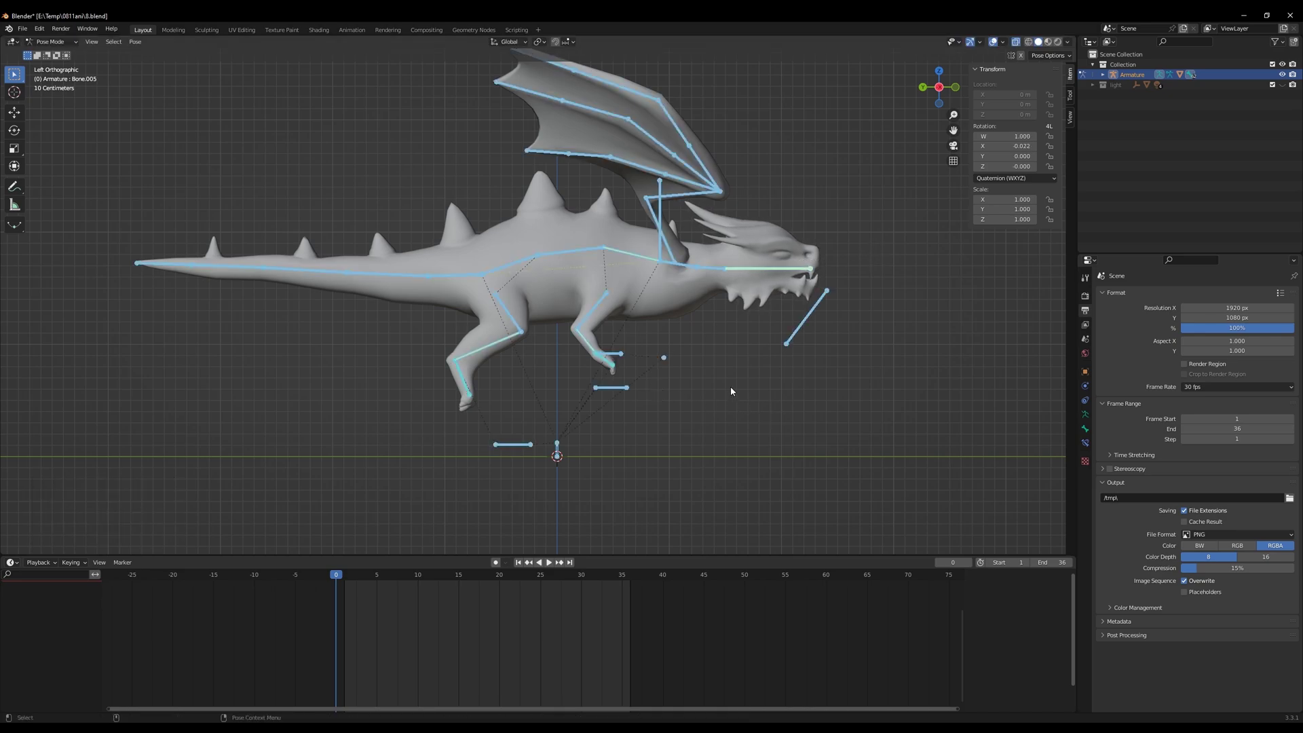
key(i)
click(732, 388)
drag(341, 576, 627, 580)
key(i)
click(750, 407)
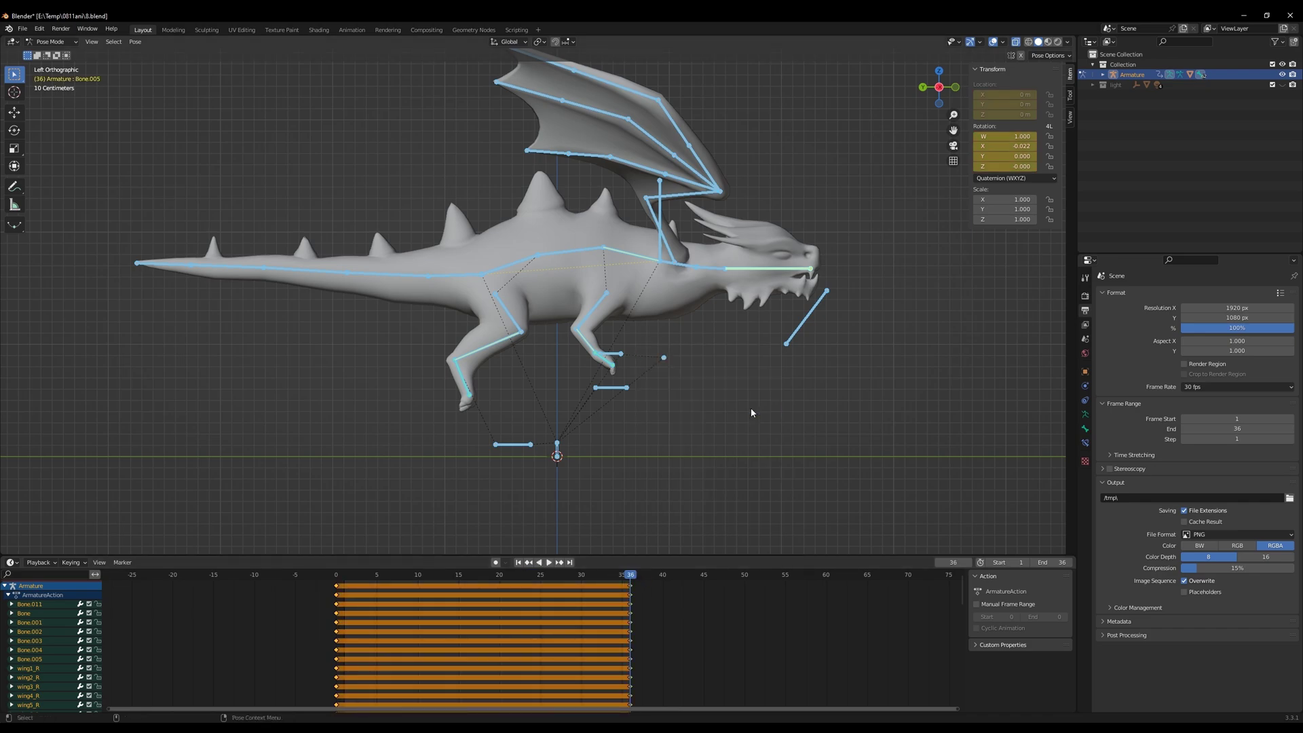
At frame 18, raise the hip bone and the vertical shoulder bone about 0.65 m along Z and keyframe them
click(477, 581)
key(space)
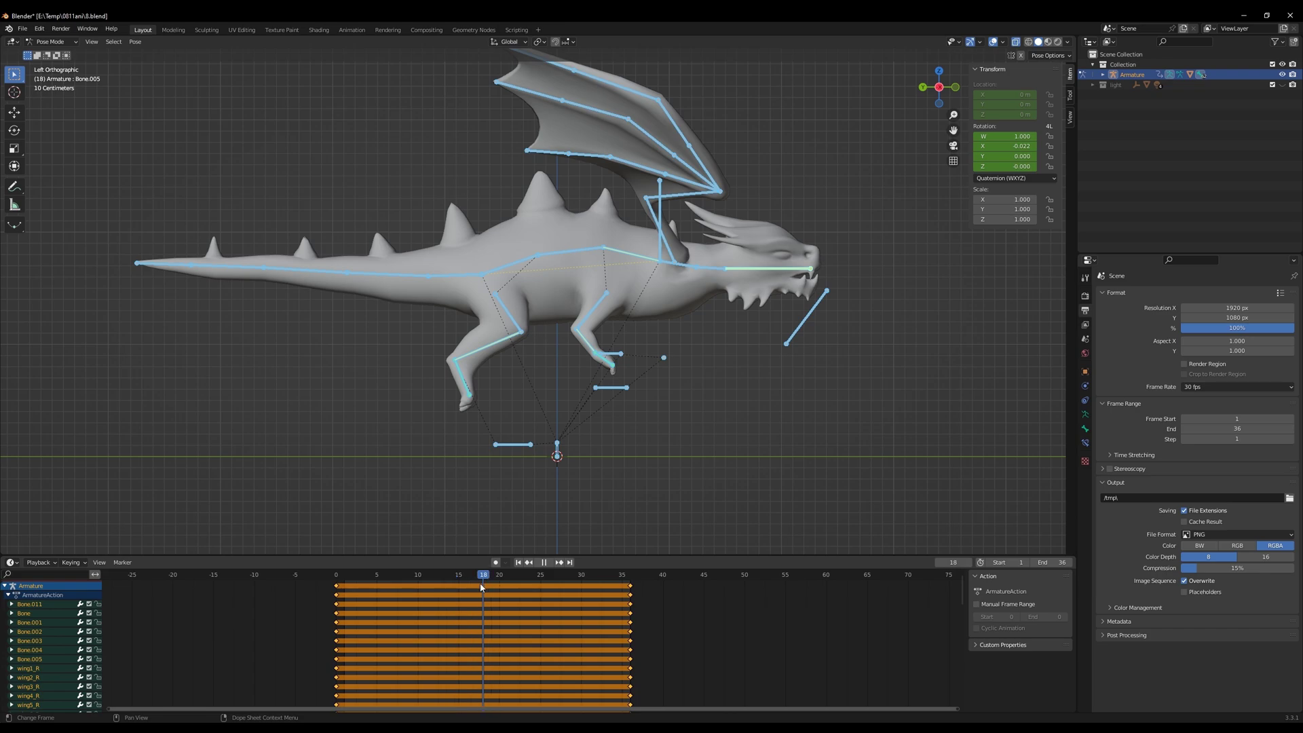
click(515, 268)
shift+click(659, 230)
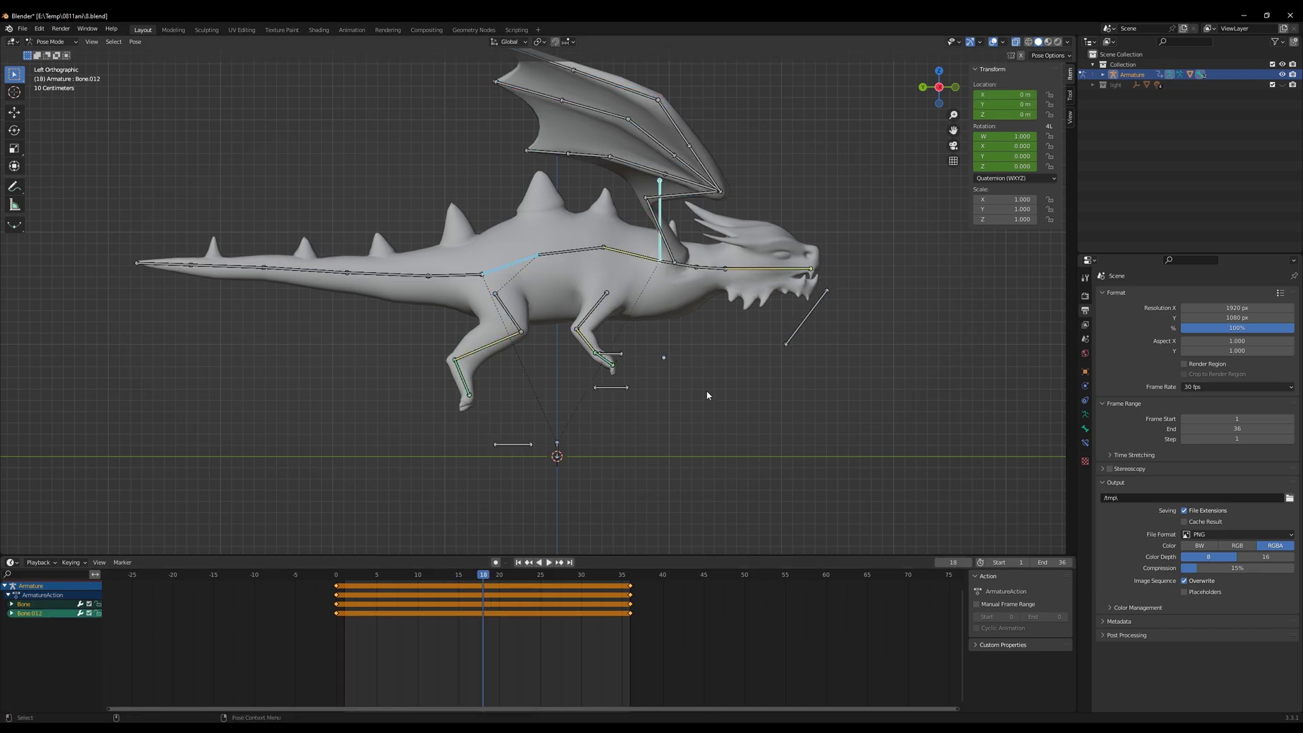
key(g)
key(z)
click(710, 325)
key(i)
click(712, 321)
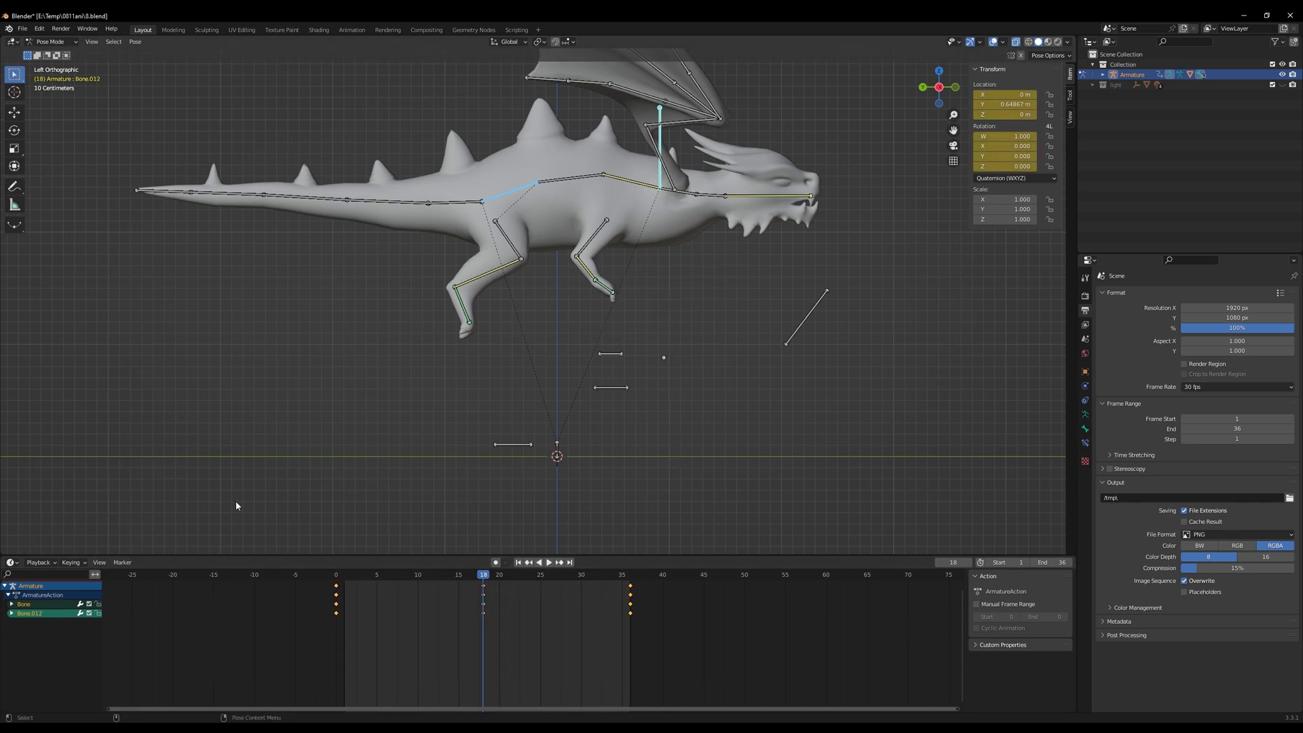
Change the Timeline area to the Graph Editor, enlarge it and fit the two bones' curves in it
click(12, 562)
click(155, 615)
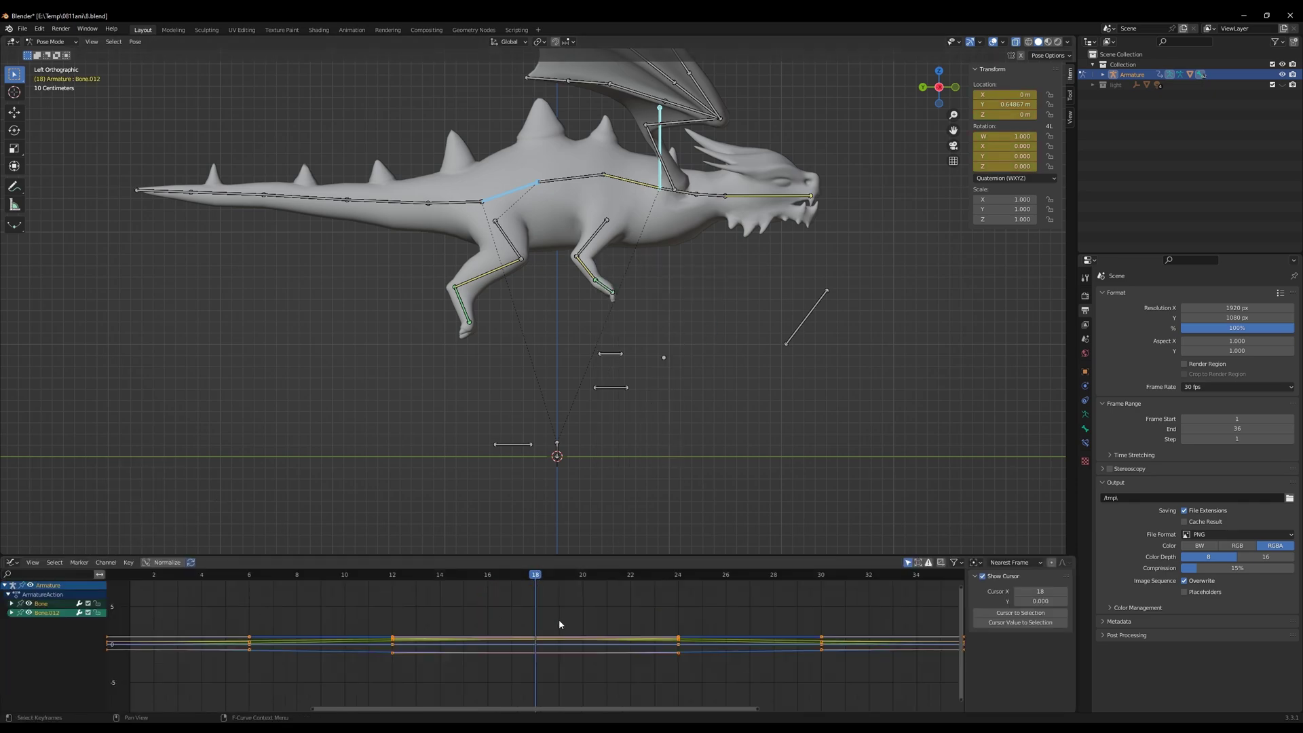
key(Home)
drag(570, 556, 576, 490)
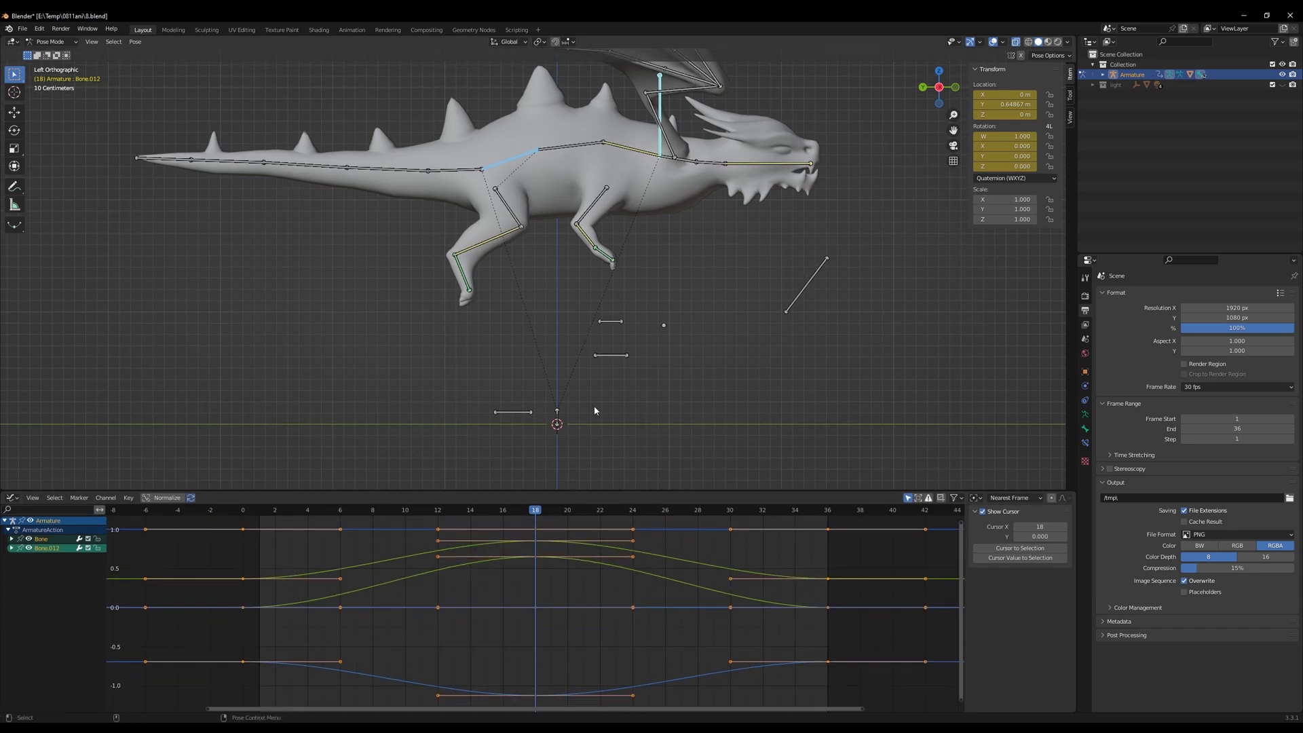
alt+middle_drag(677, 307, 677, 407)
alt+right_drag(676, 408, 645, 434)
alt+right_drag(570, 617, 608, 629)
Shift the middle keyframes of both bones from frame 18 to frame 10 and preview the motion
drag(611, 698, 539, 557)
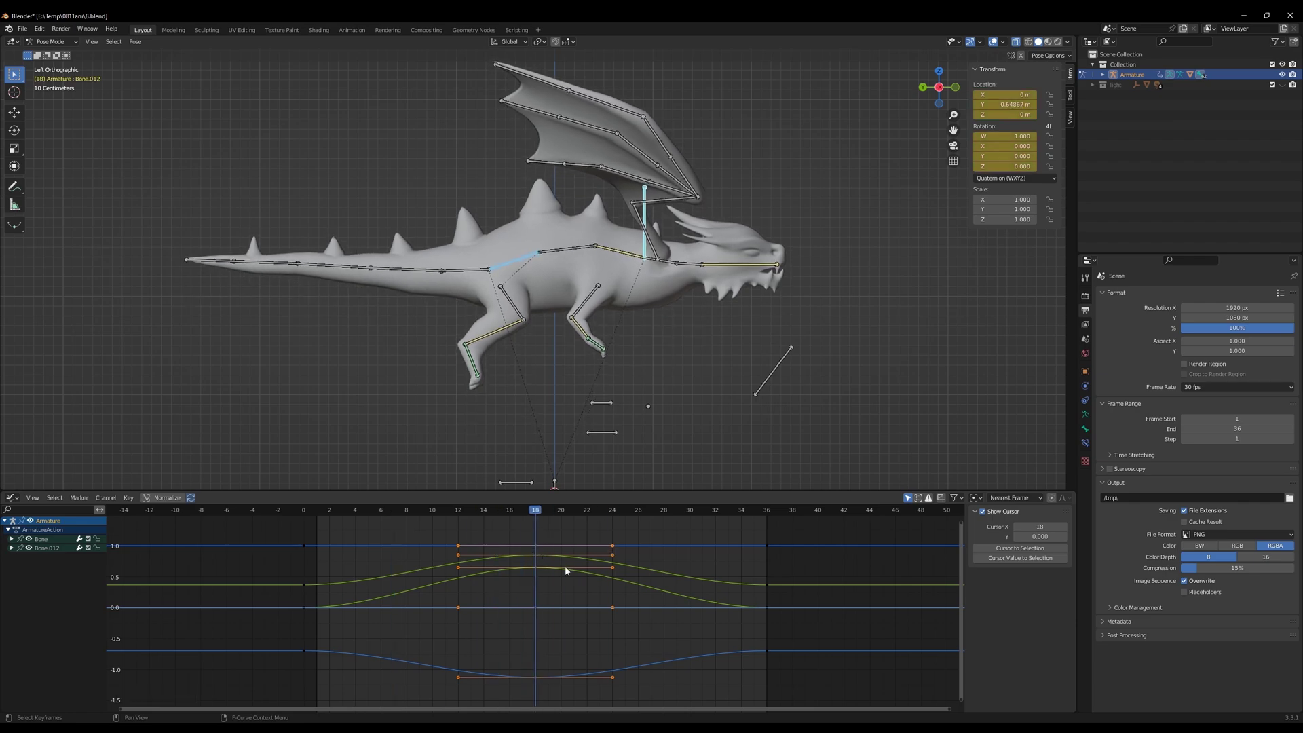
key(g)
key(x)
click(483, 577)
key(space)
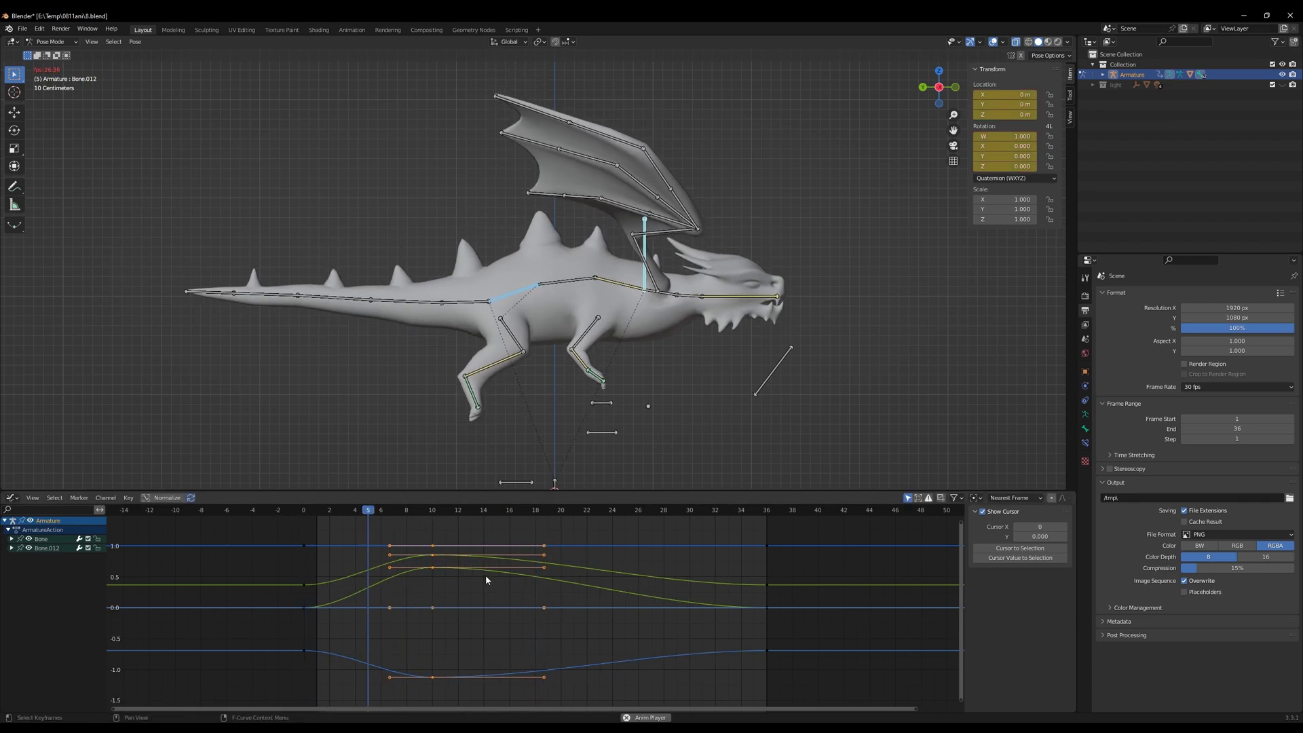
key(space)
At frame 10, raise the hip and vertical shoulder bones to about 0.91 m, re-keyframe them and preview the motion
click(431, 511)
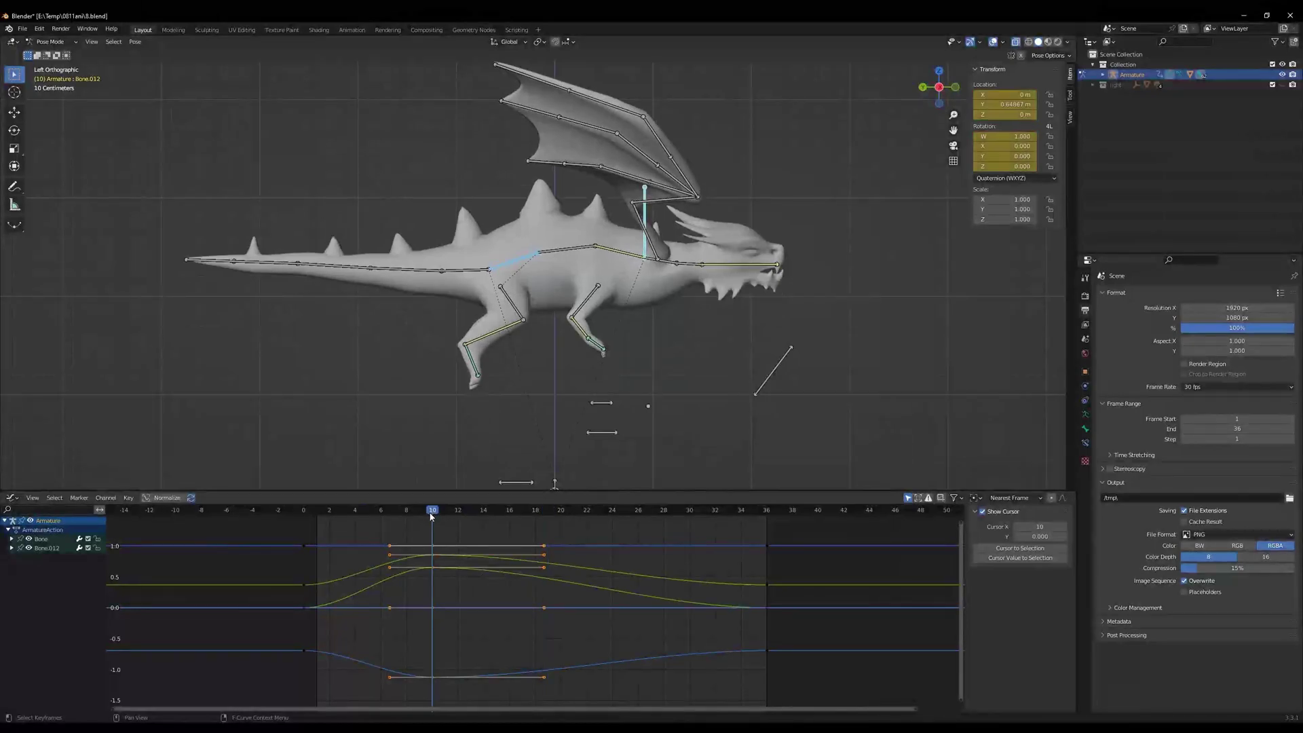
key(g)
click(671, 357)
key(i)
click(669, 351)
key(space)
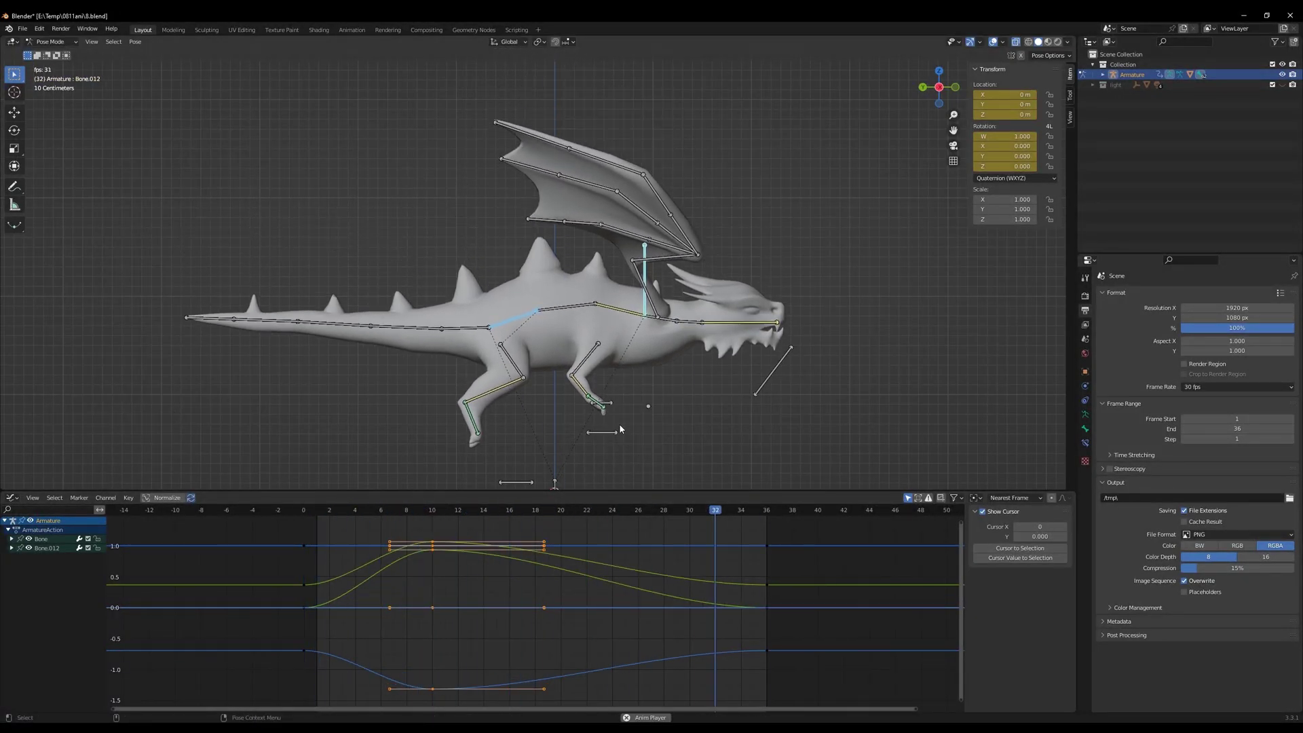
key(space)
Select only the vertical shoulder bone and make all its animation curves cyclic
click(432, 511)
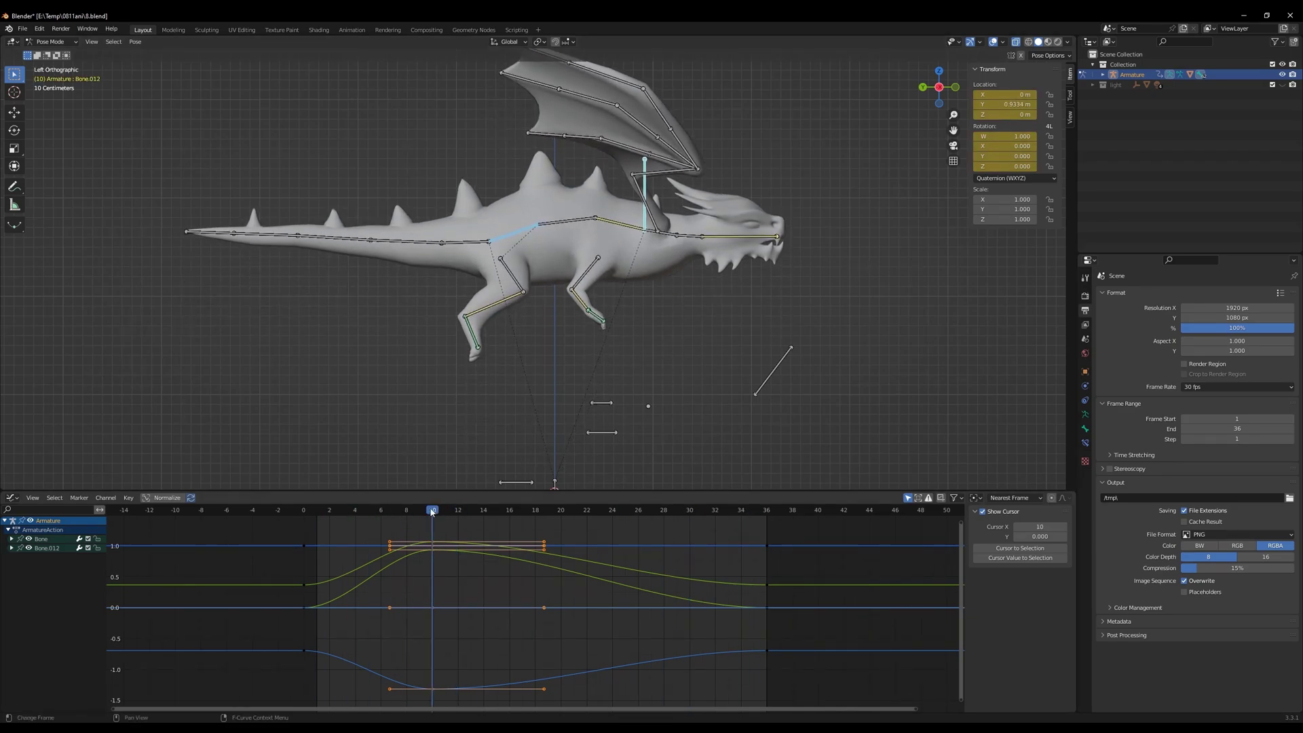
click(646, 188)
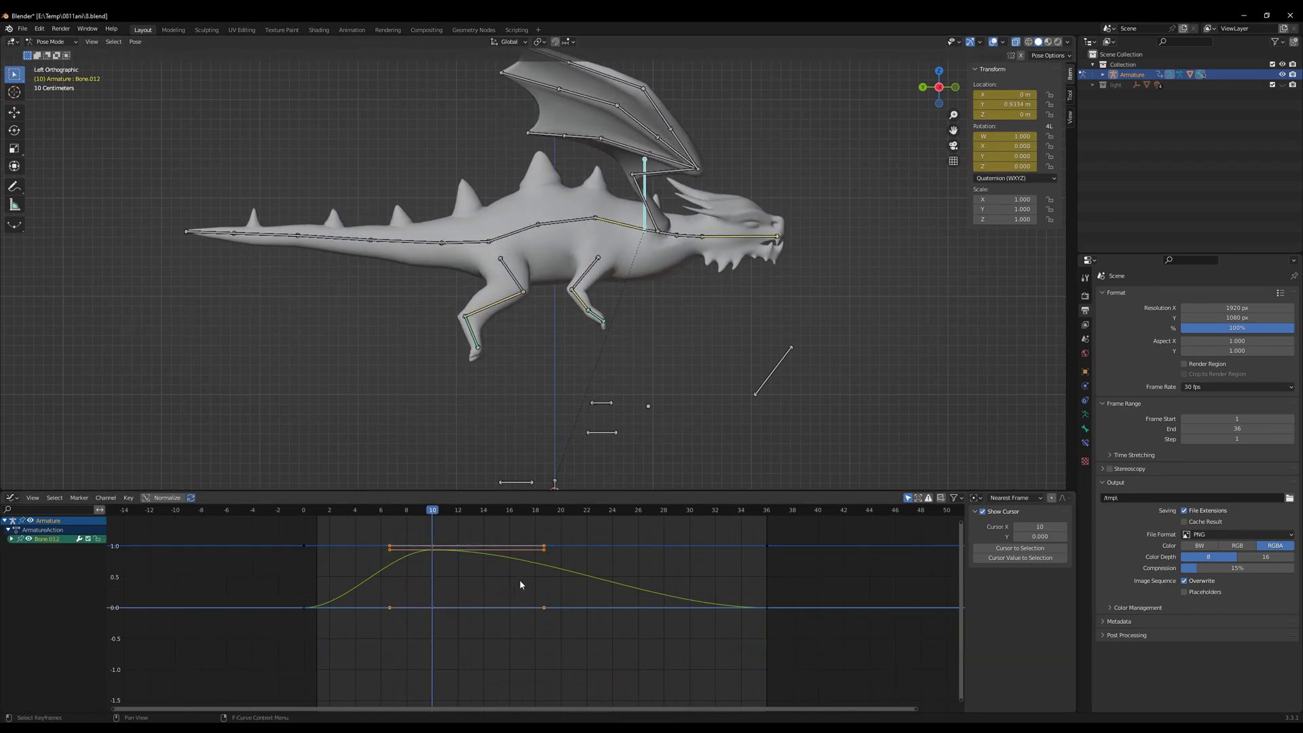
key(shift+e)
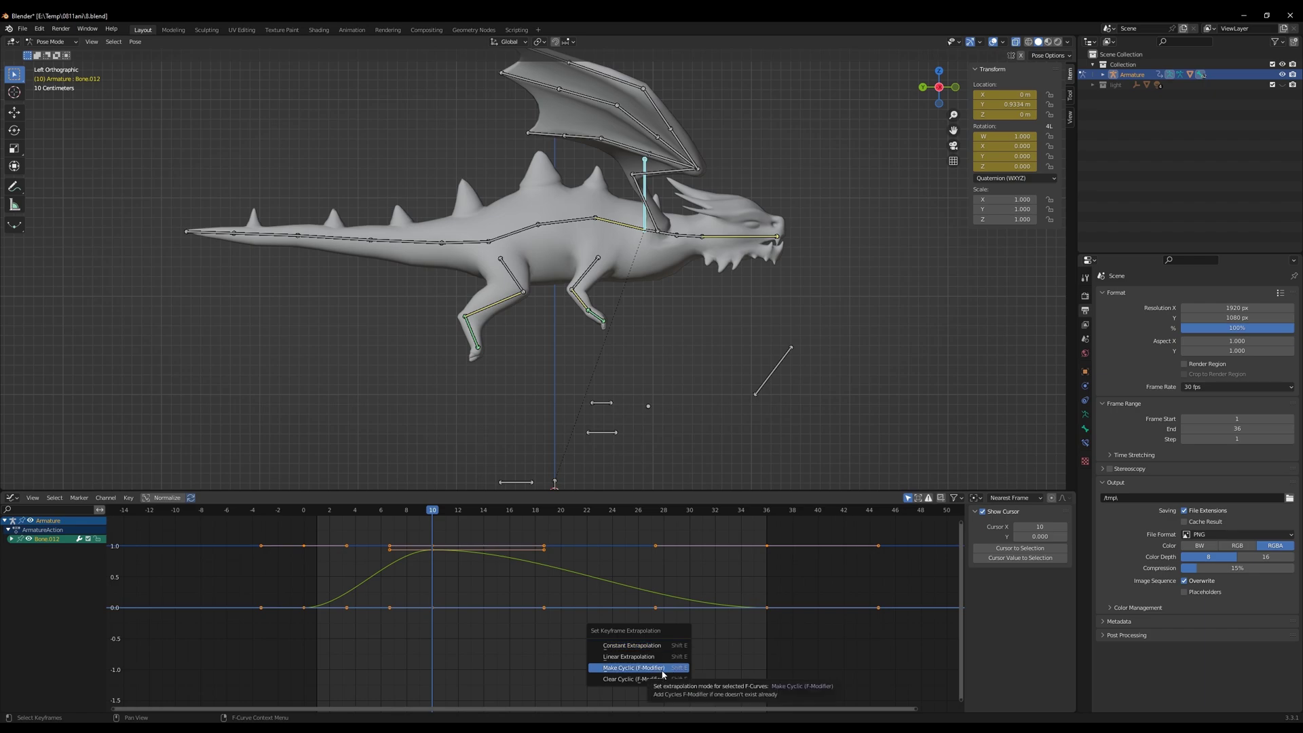
click(663, 675)
scroll(609, 621, down, 1)
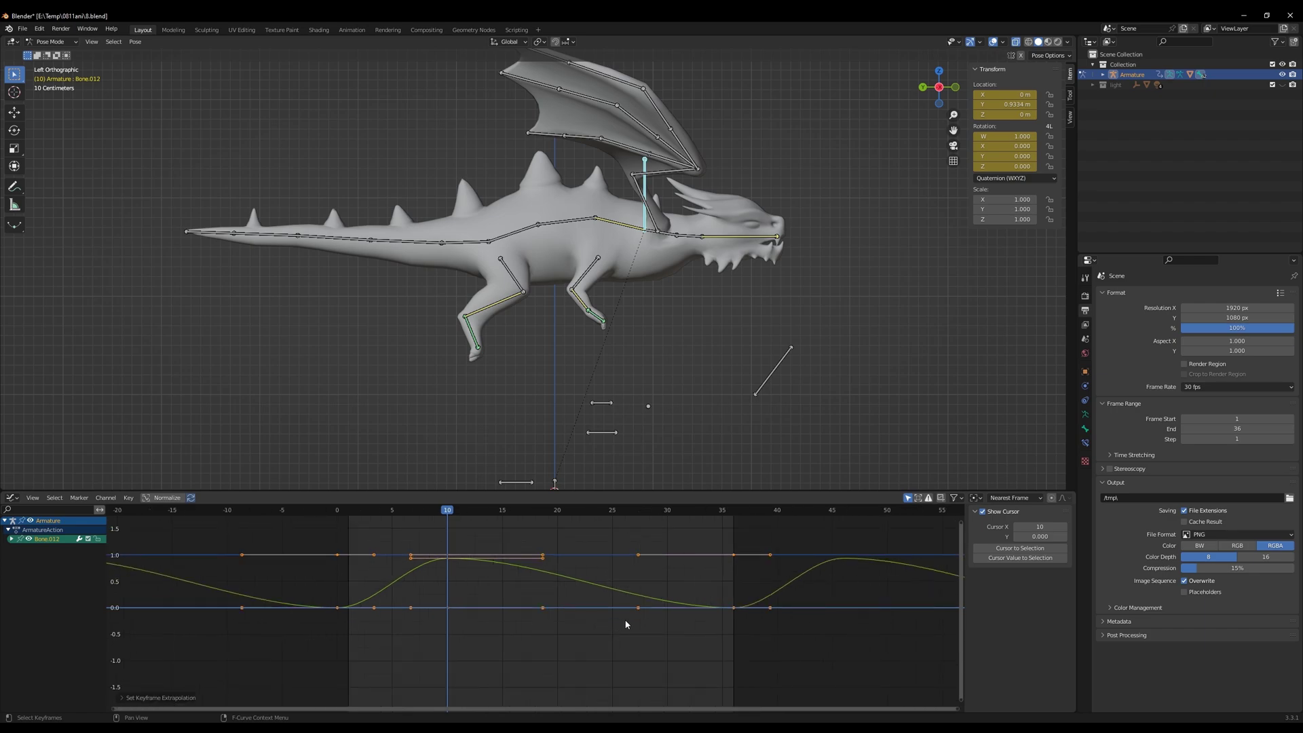
Shift all keyframes of the vertical shoulder bone 10 frames earlier in time and play the animation
key(g)
key(x)
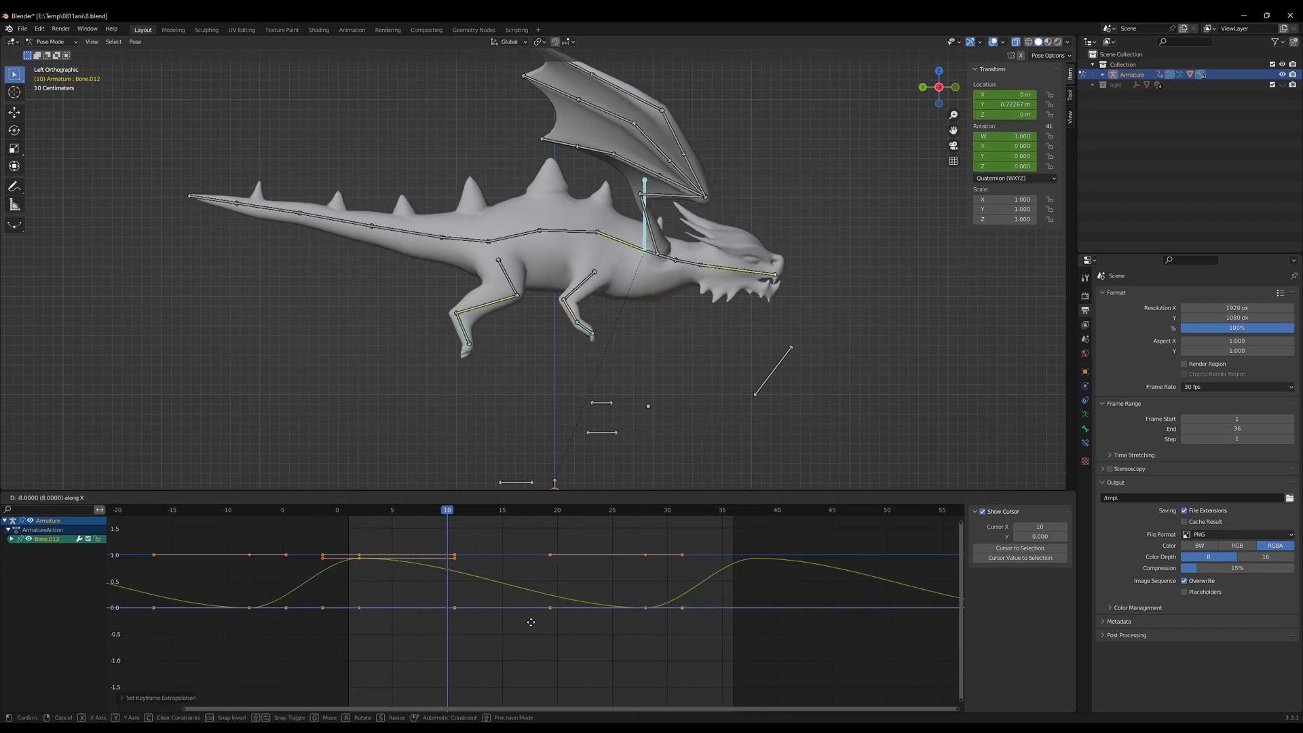
click(516, 620)
key(space)
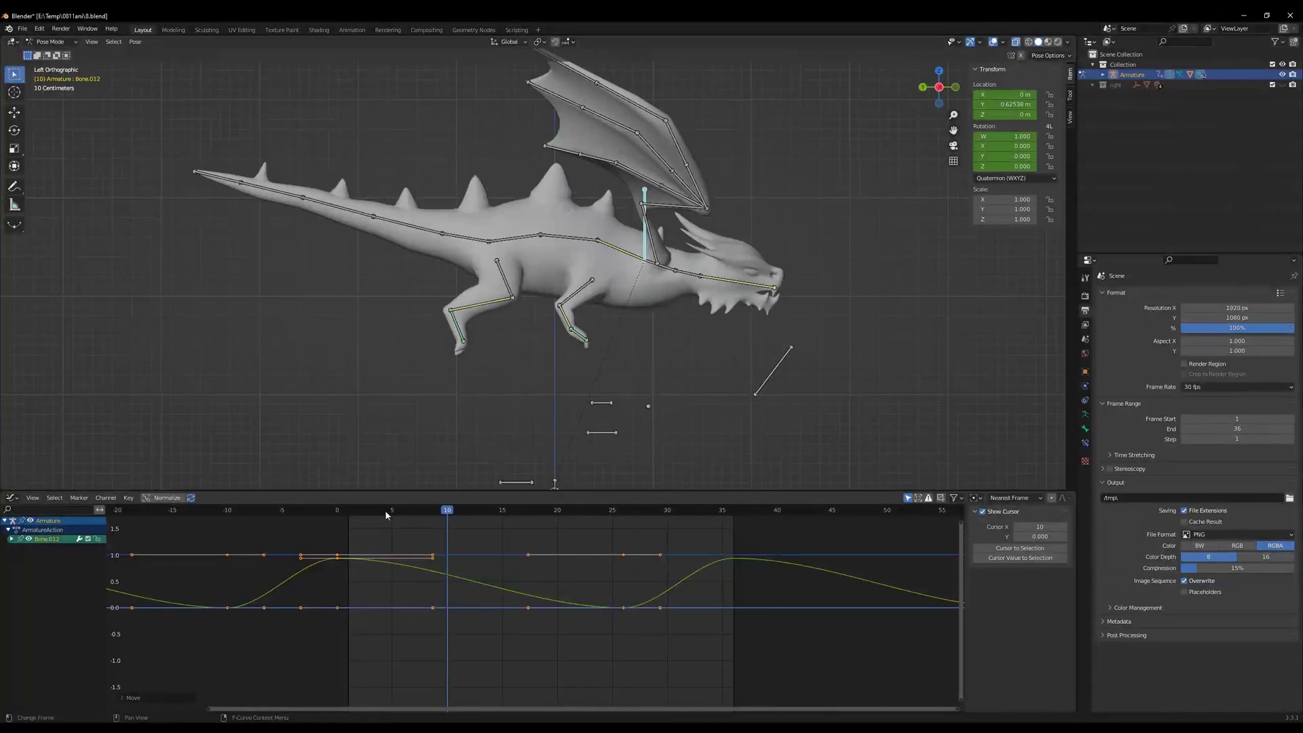
At frame 0, move the vertical shoulder bone to about Y 0.716 m and Z -0.285 m, re-keyframe it and preview the motion
key(space)
click(341, 516)
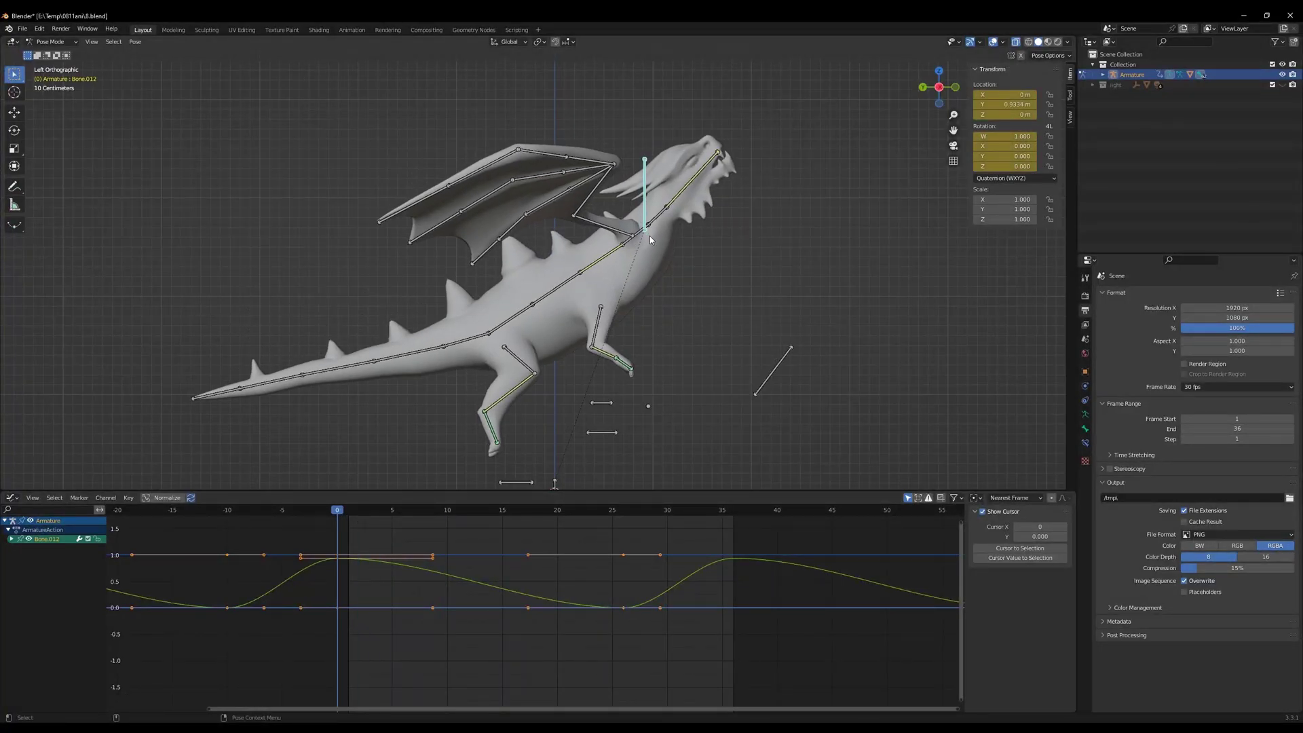
key(g)
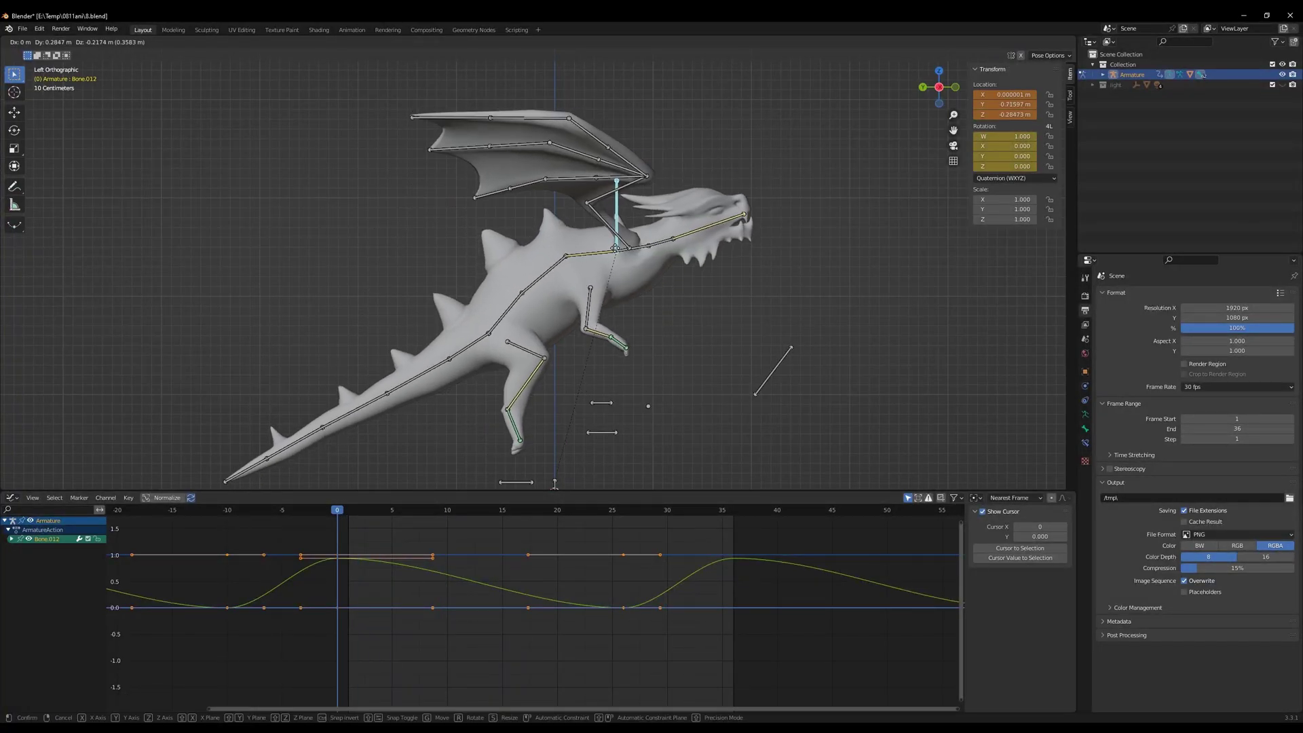
click(617, 252)
key(i)
key(space)
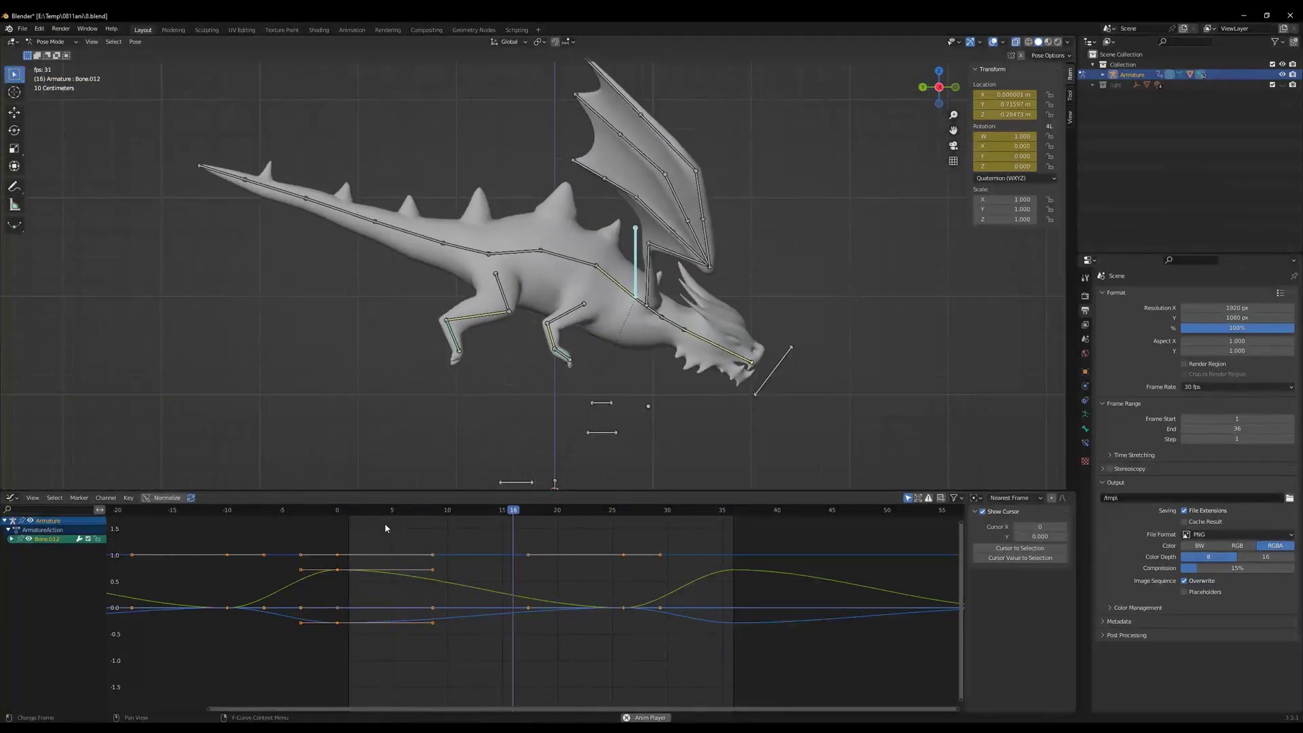
key(Escape)
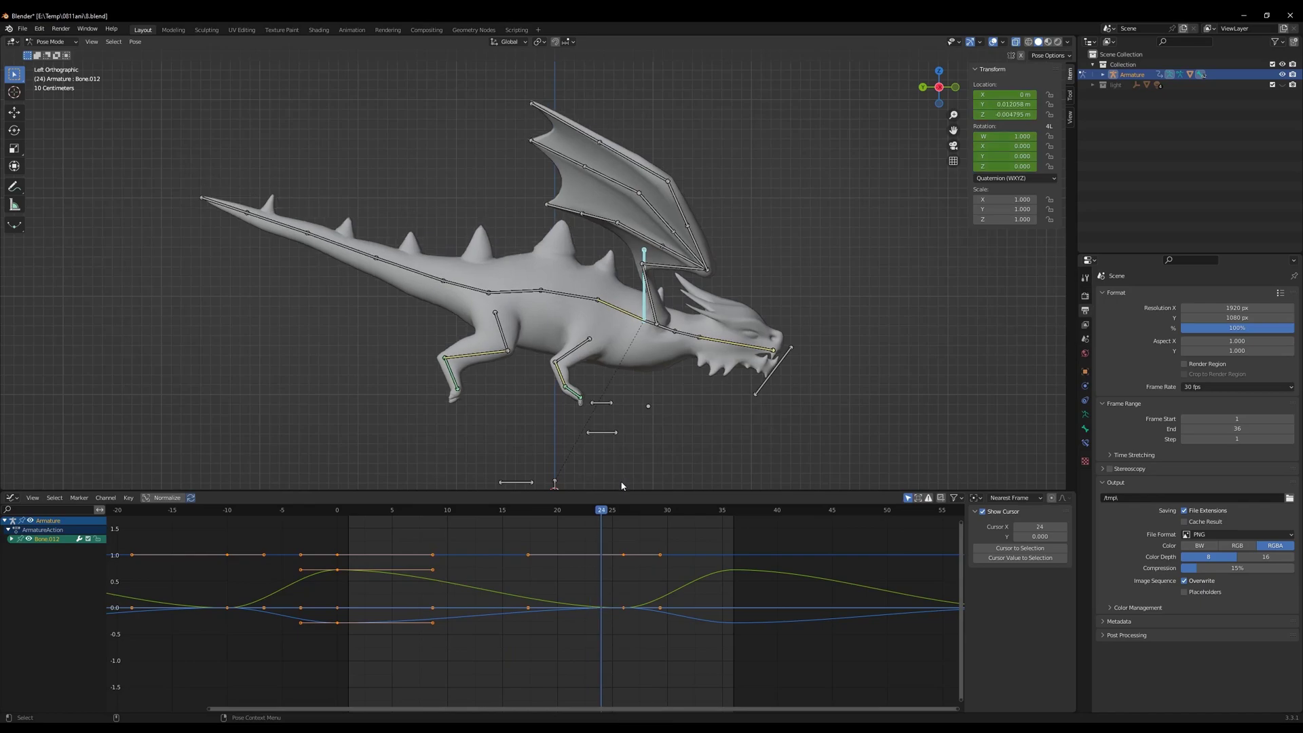
At frame 0, select both neck bones and the head bone and display their keyframes in the Dope Sheet
click(668, 331)
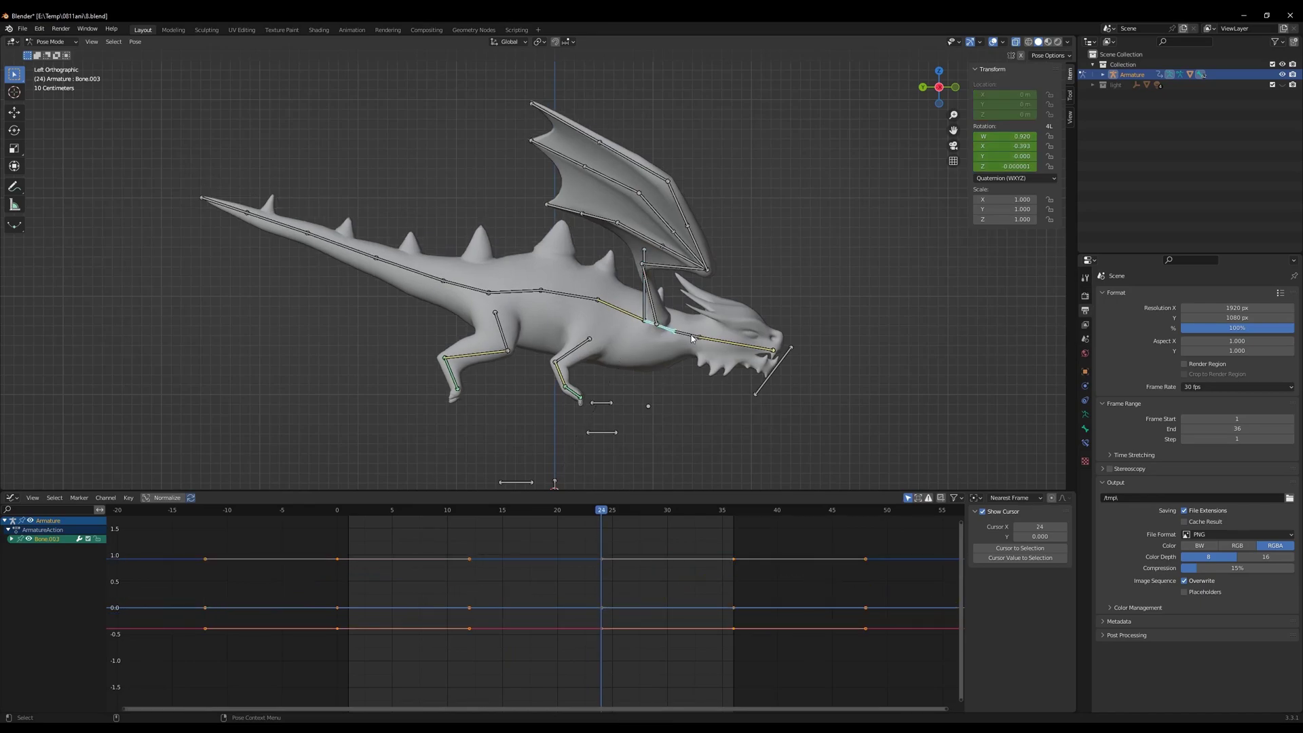
click(338, 514)
key(i)
mouse_move(336, 524)
mouse_down()
mouse_move(577, 548)
mouse_move(698, 543)
mouse_move(237, 538)
mouse_move(368, 528)
mouse_move(517, 540)
mouse_move(712, 518)
mouse_move(312, 525)
mouse_up()
shift+click(708, 231)
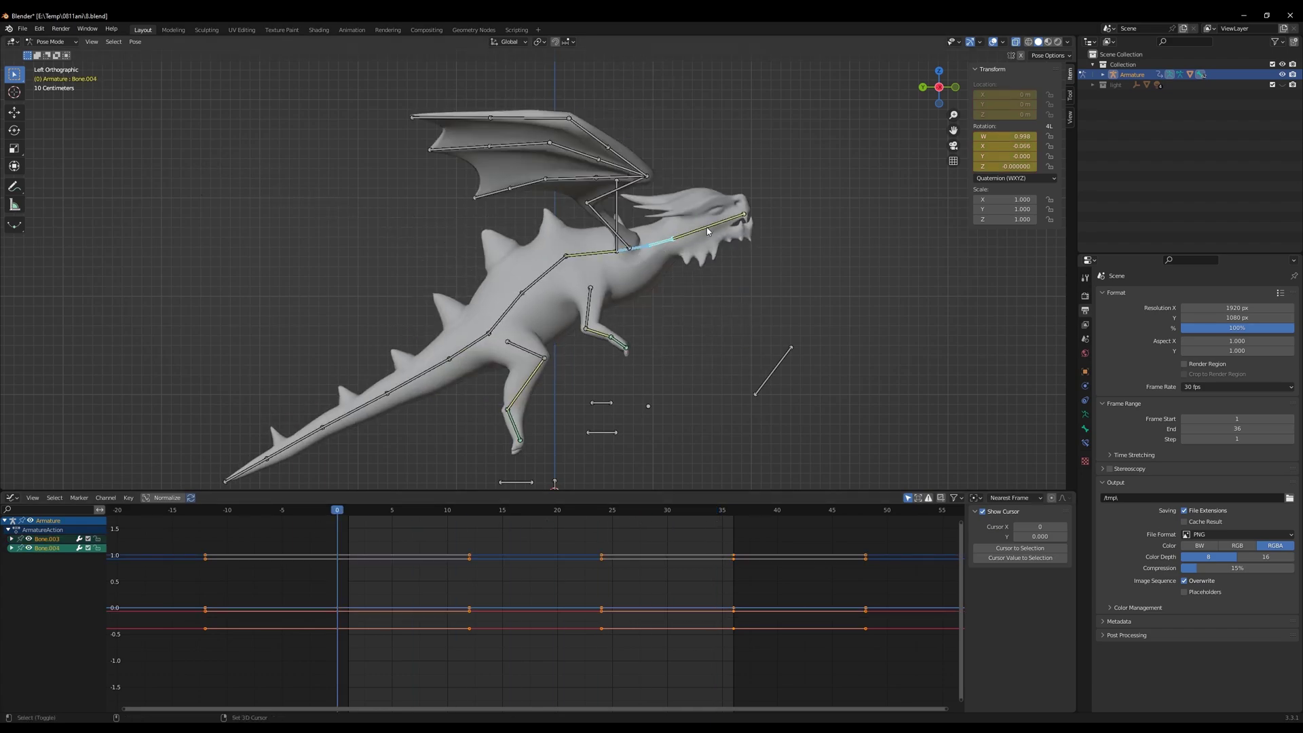
shift+click(708, 231)
click(11, 498)
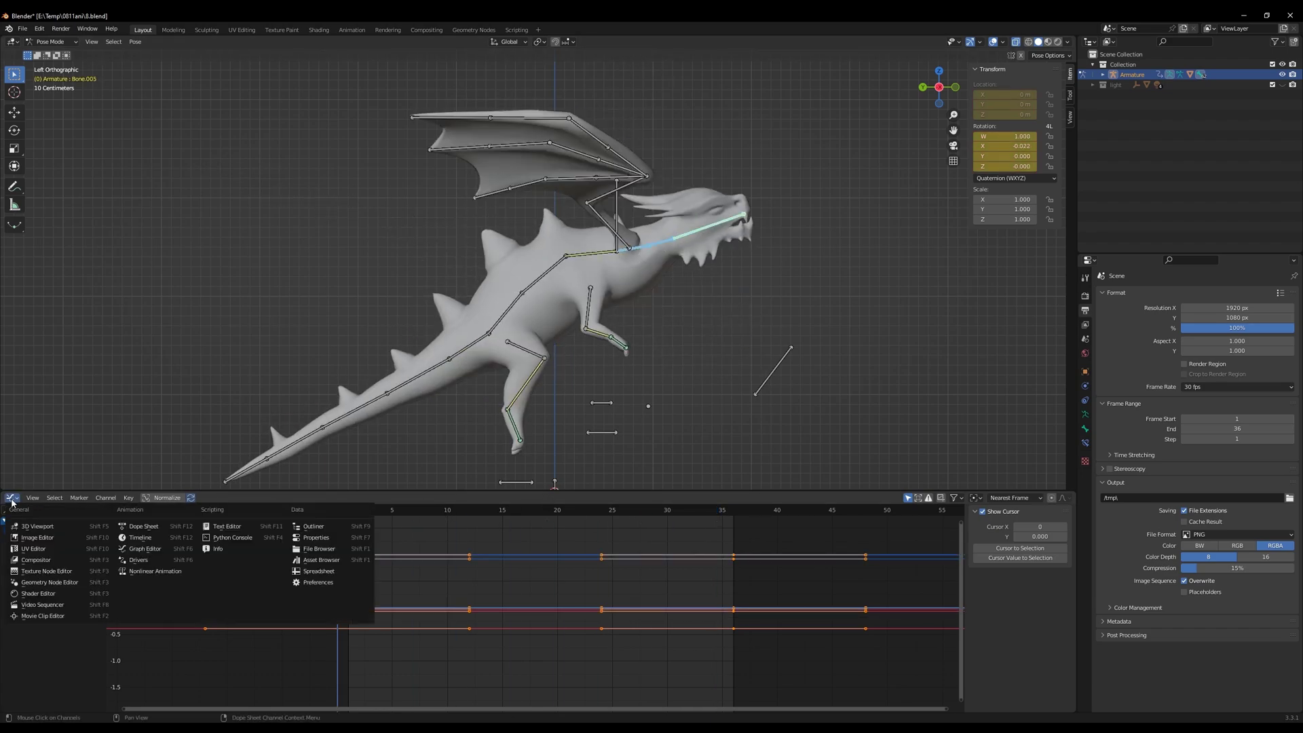
click(143, 537)
click(165, 542)
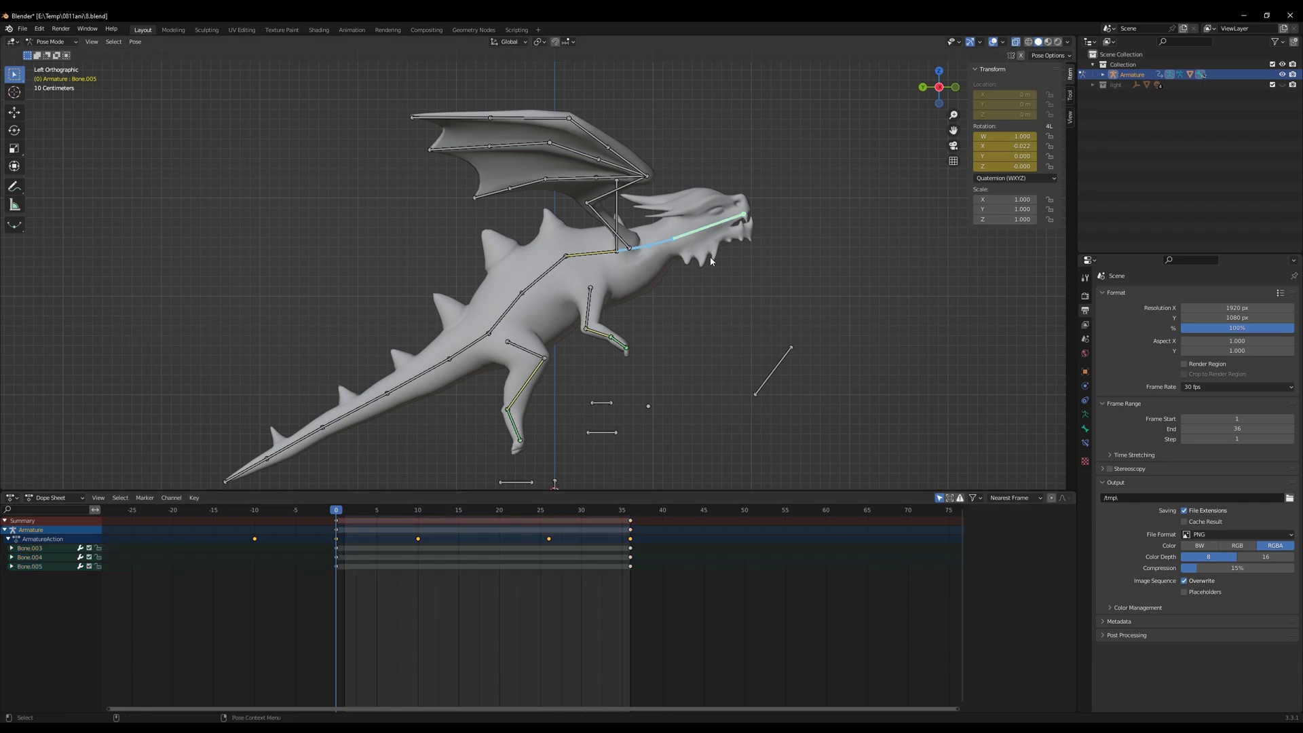
At frame 0, rotate the first neck bone up about 19°, then also tilt the second neck bone and the head upward
click(642, 250)
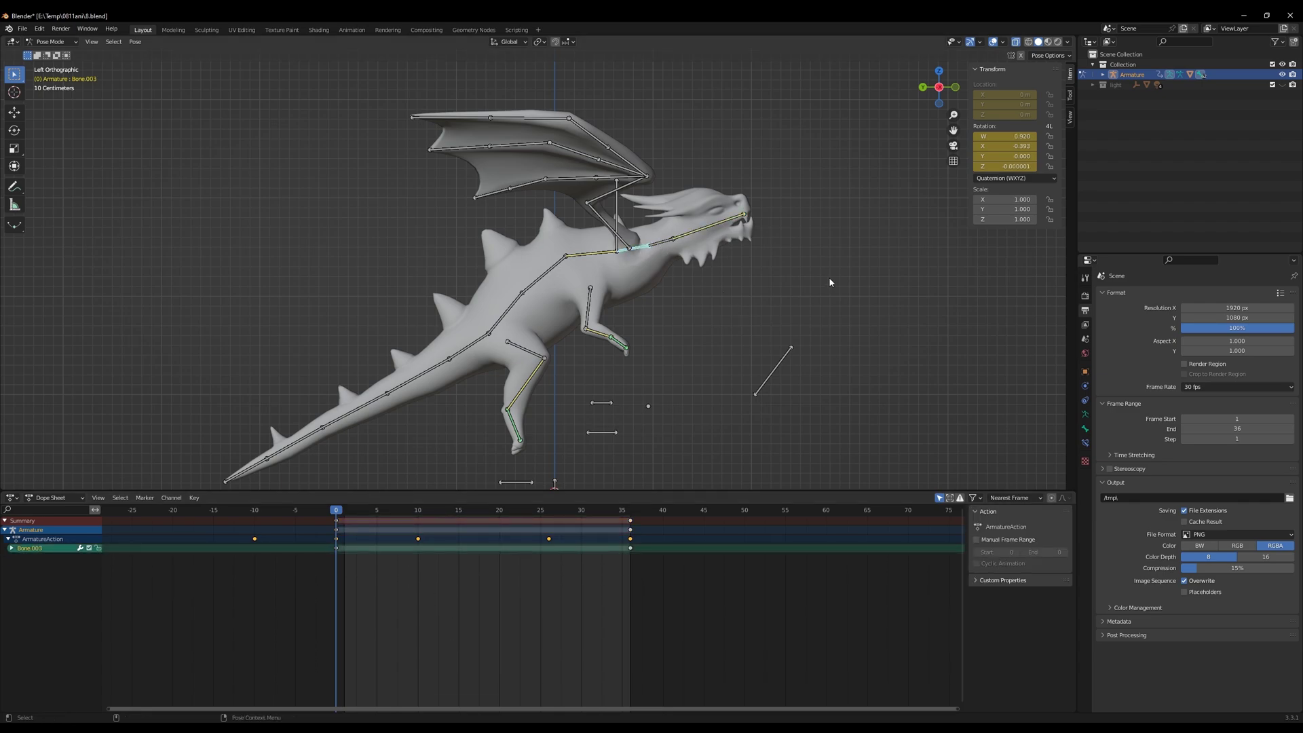
mouse_move(340, 514)
mouse_down()
mouse_move(649, 515)
mouse_move(315, 521)
mouse_up()
key(r)
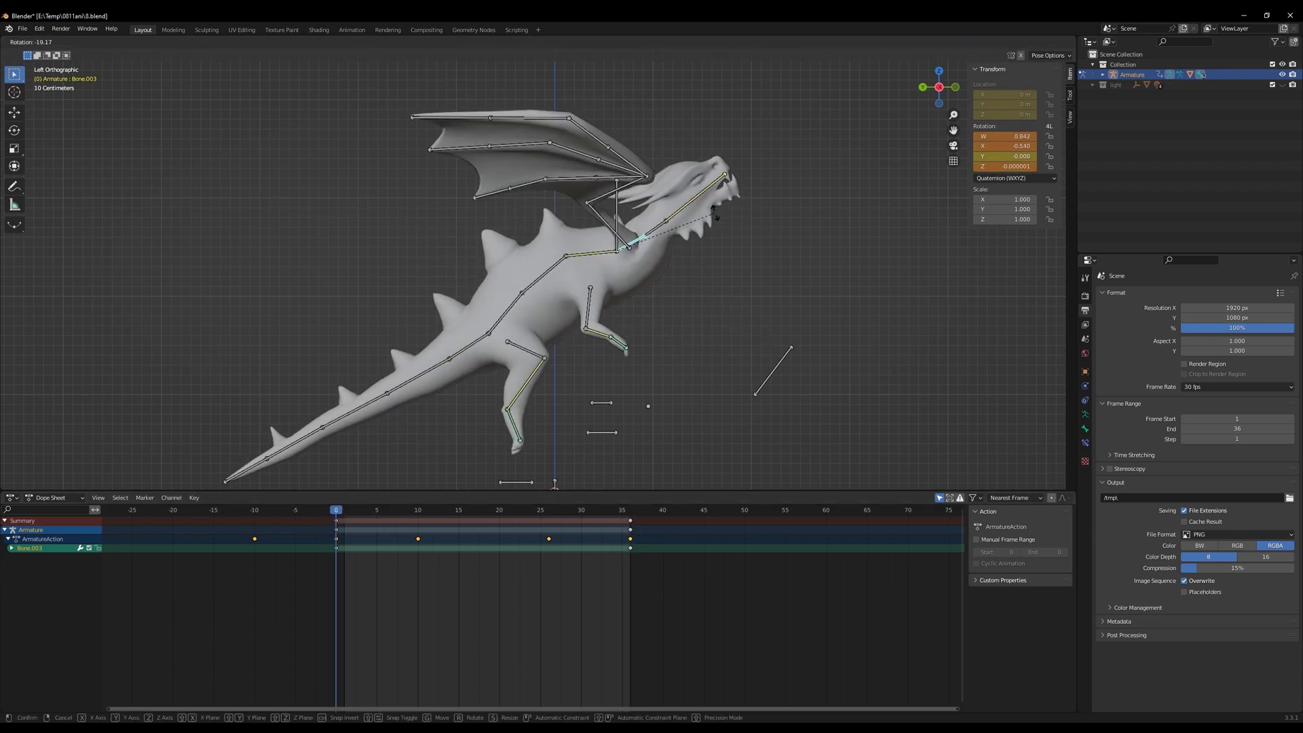
click(651, 233)
click(654, 231)
key(r)
click(771, 187)
click(706, 178)
key(r)
click(730, 168)
Keyframe both neck bones and the head at frame 0 and copy those keyframes to frame 36
shift+click(655, 227)
shift+click(633, 243)
key(i)
click(730, 329)
drag(378, 511, 337, 517)
drag(378, 600, 315, 544)
click(630, 511)
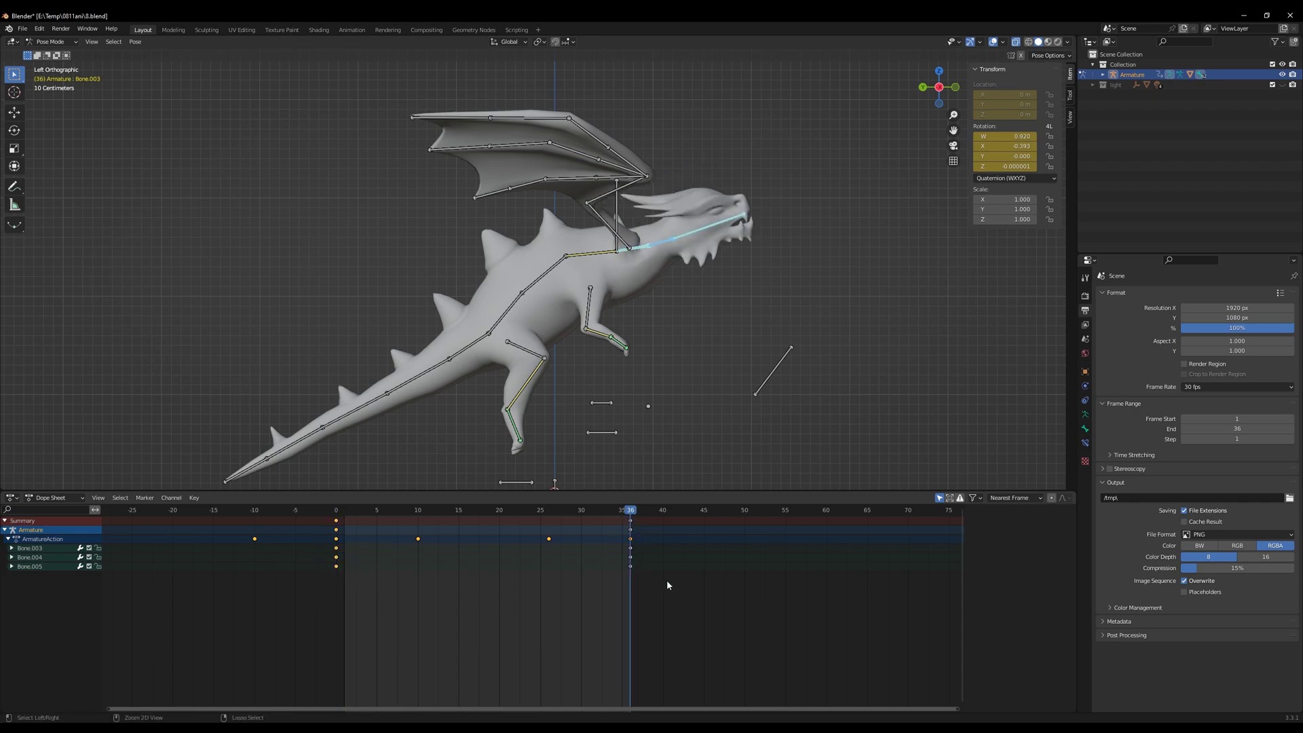
key(ctrl+v)
At frame 18, rotate the first neck bone down about 23°, bend the second neck bone down and raise the head about 9°
drag(474, 510, 486, 514)
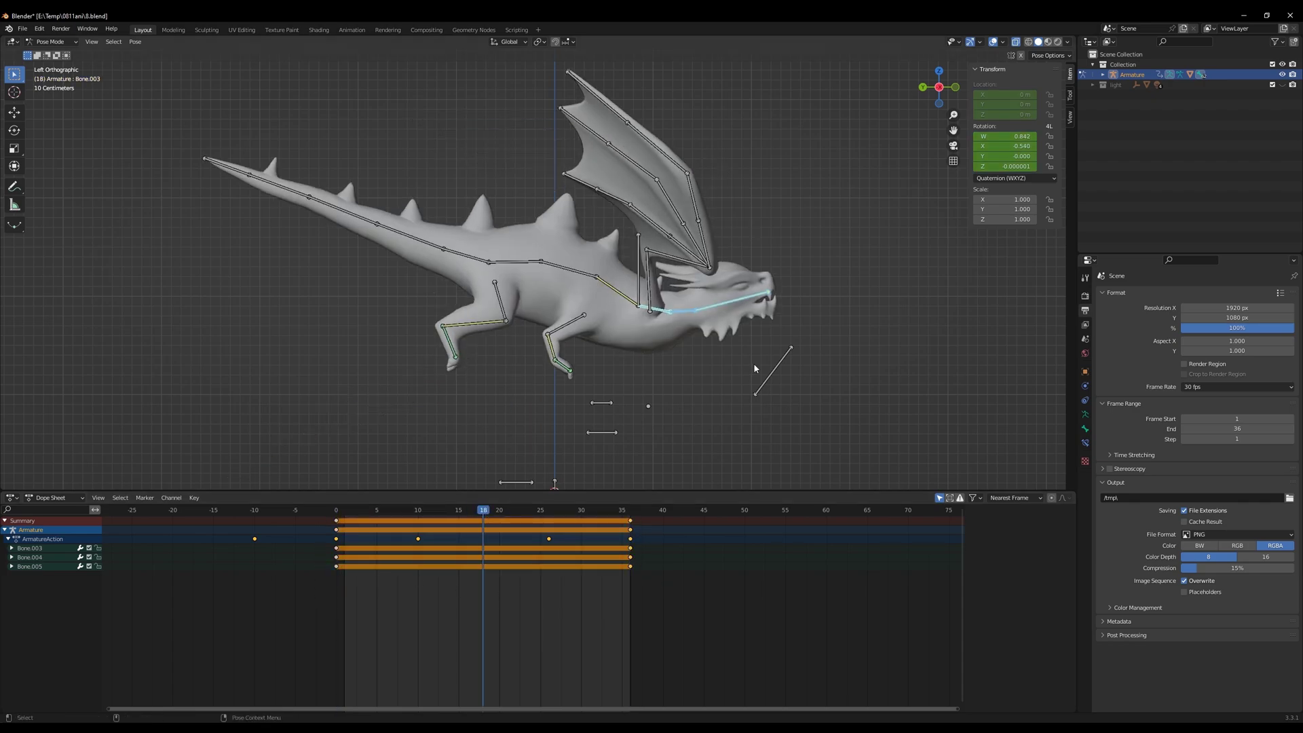
key(r)
click(814, 381)
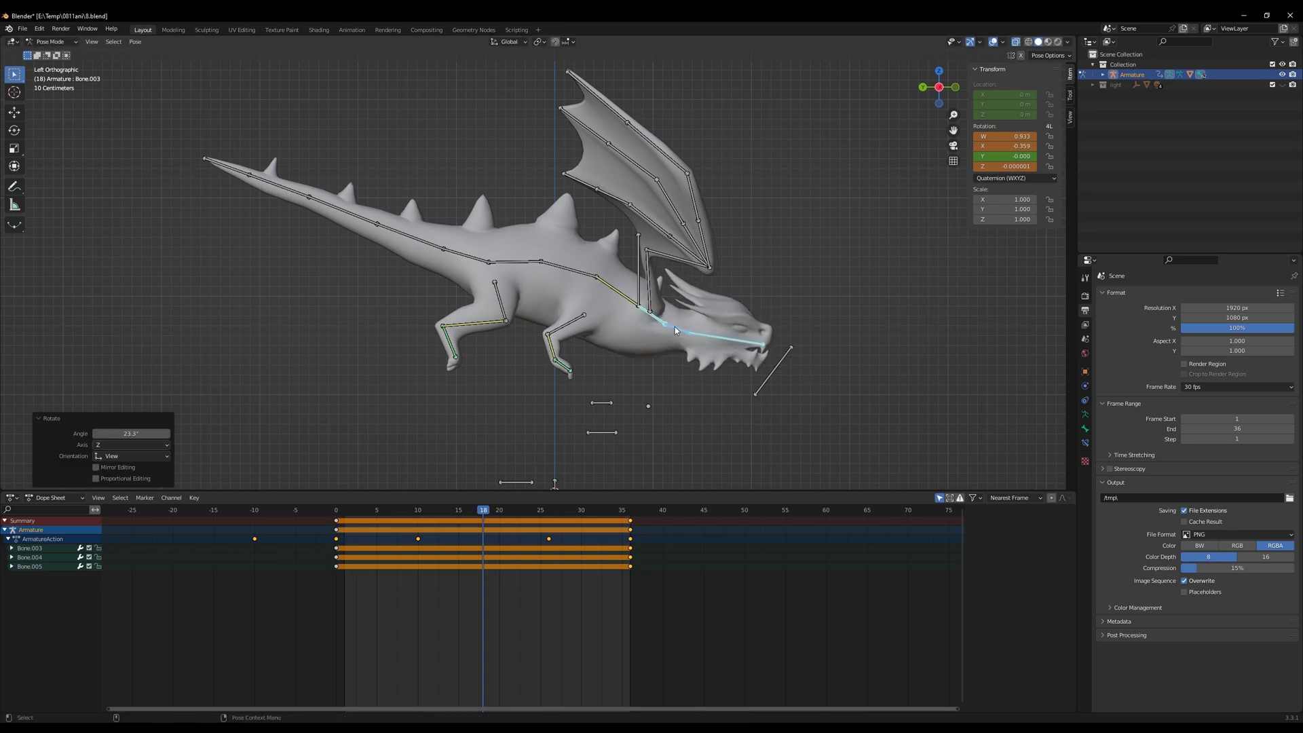
click(679, 328)
key(r)
click(822, 402)
click(725, 377)
key(r)
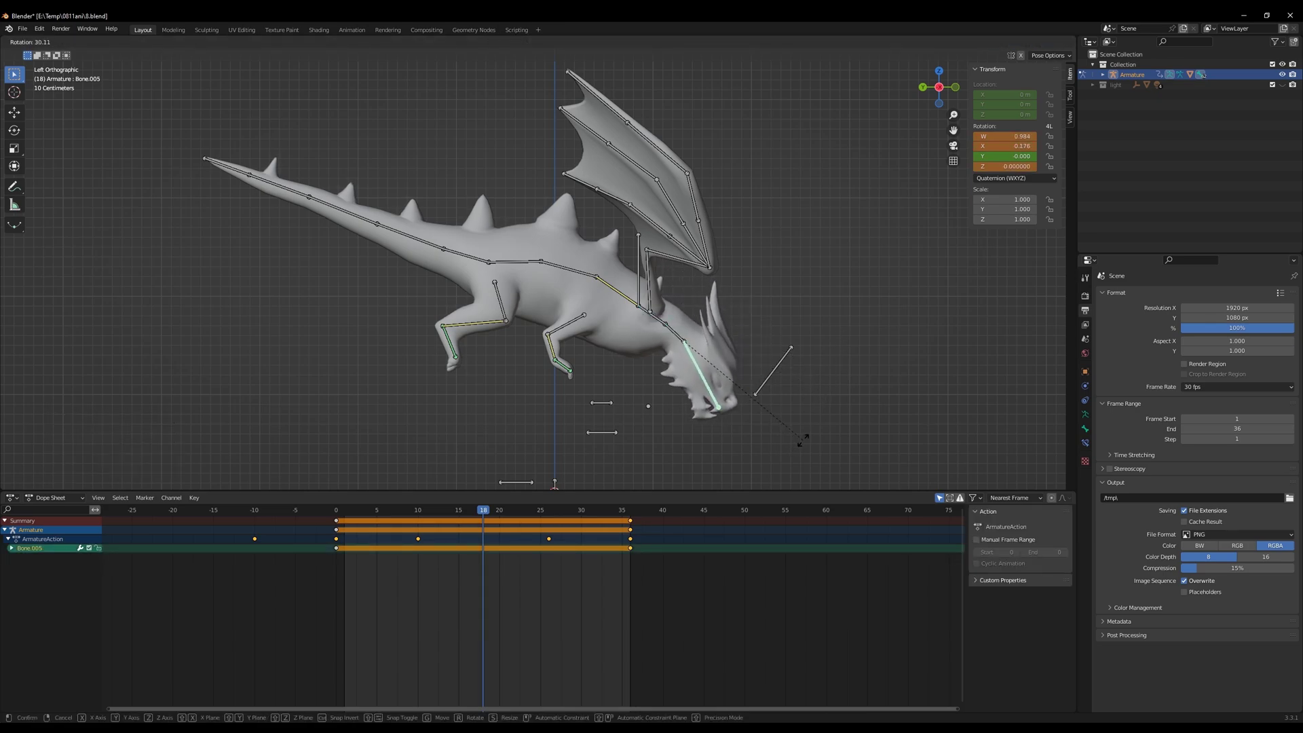
click(829, 341)
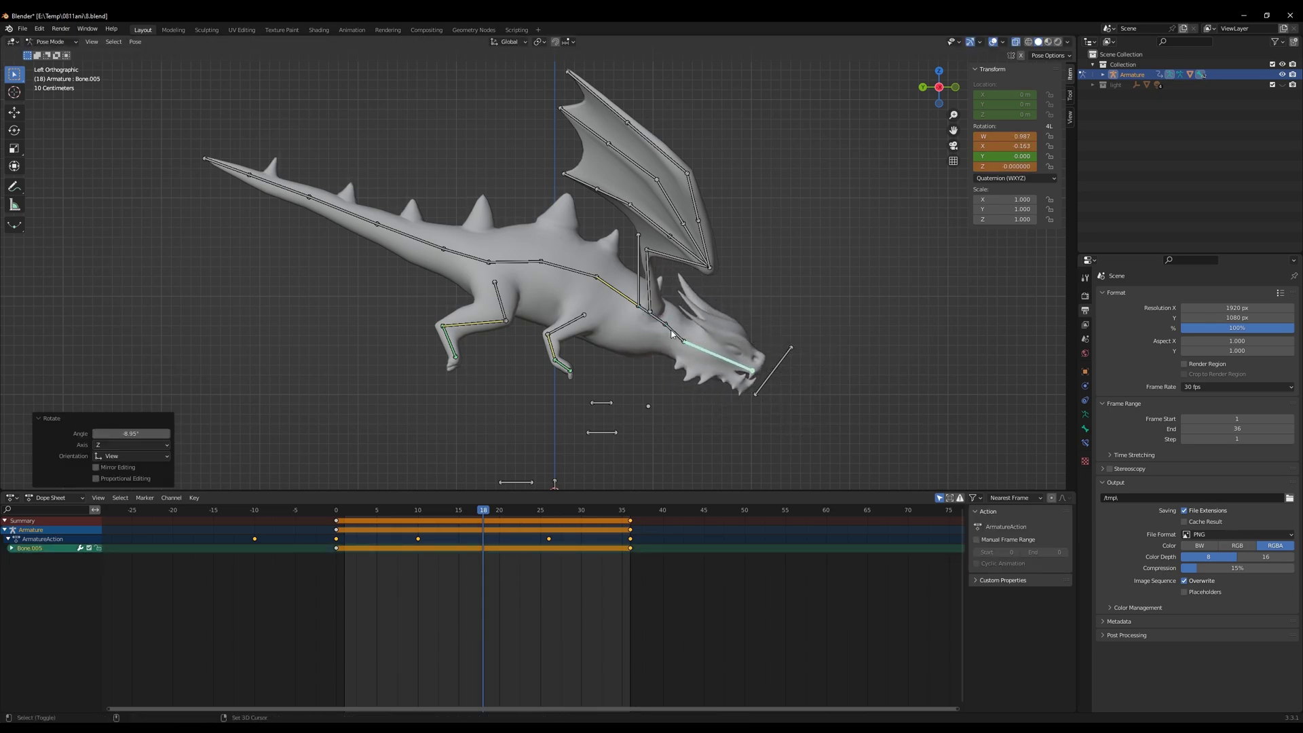
Keyframe both neck bones and the head at frame 18 and preview the head motion
key(shift+bracketleft)
key(shift+bracketleft)
key(i)
click(792, 357)
key(space)
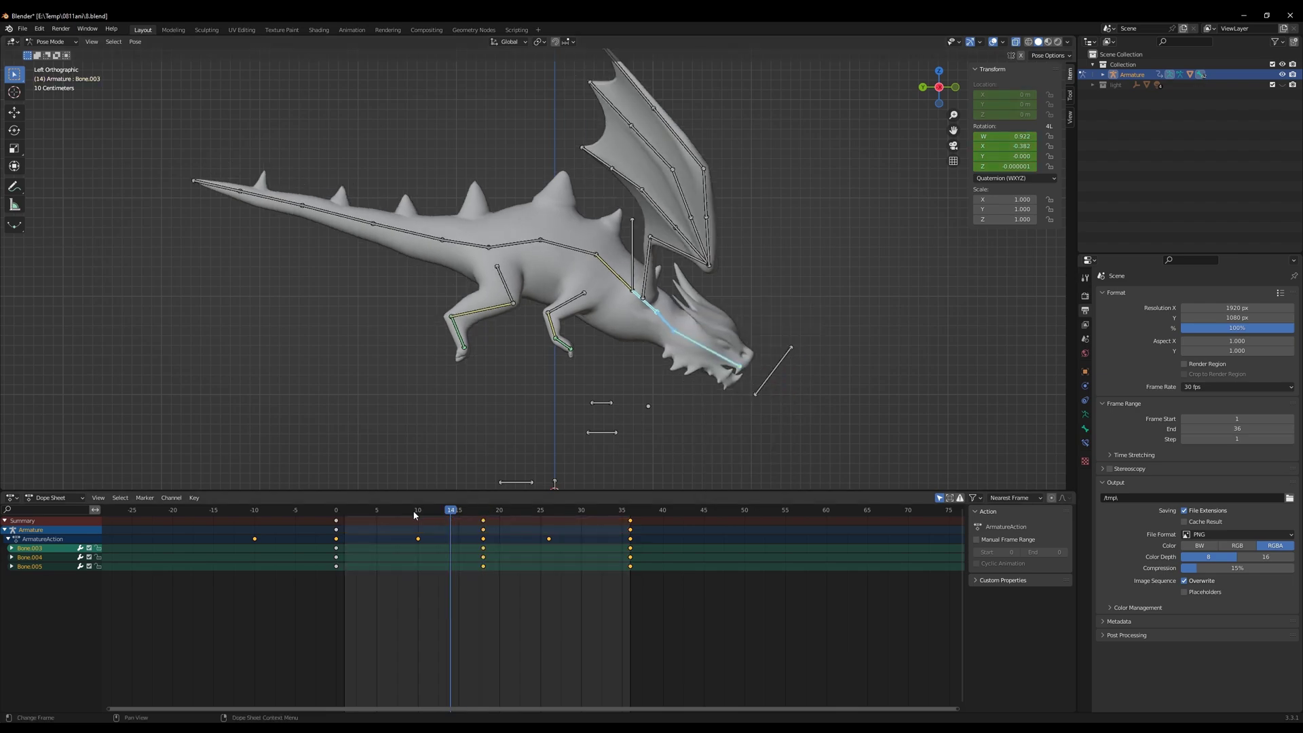
key(Escape)
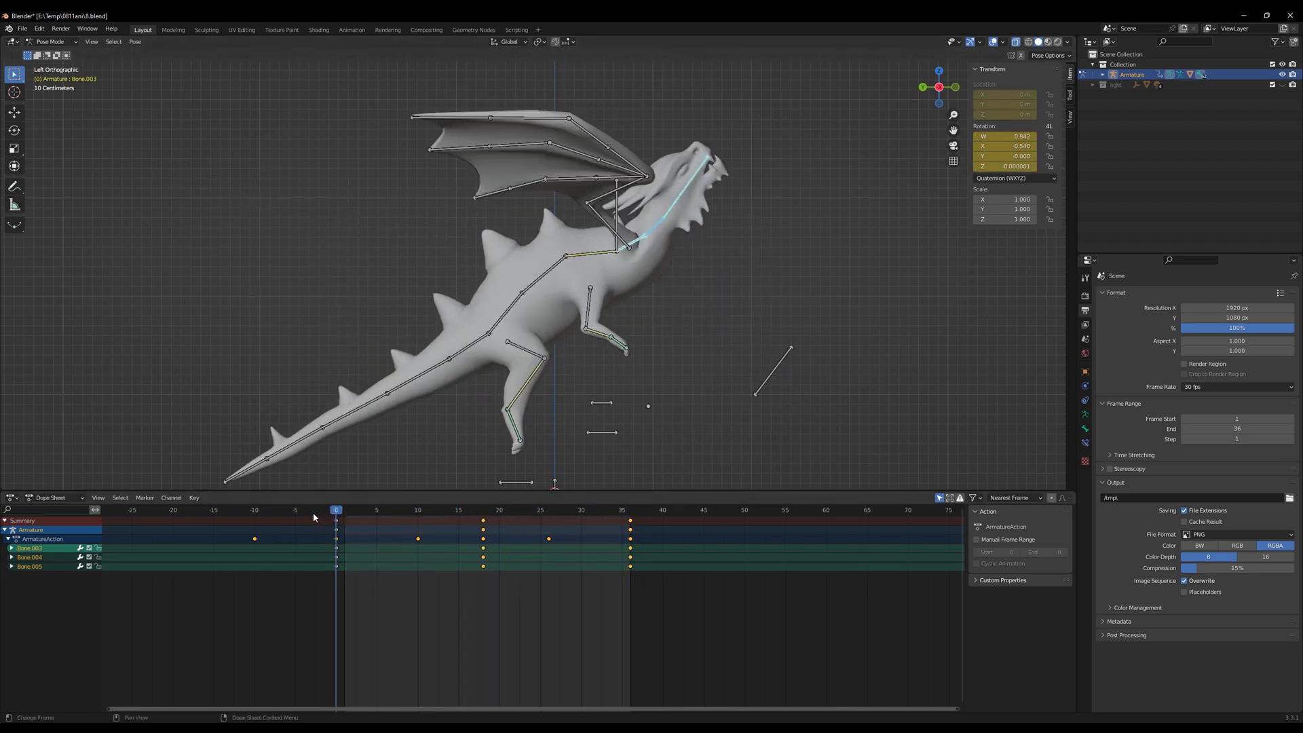
Make all animation curves of both neck bones and the head bone cyclic in the Graph Editor
click(633, 243)
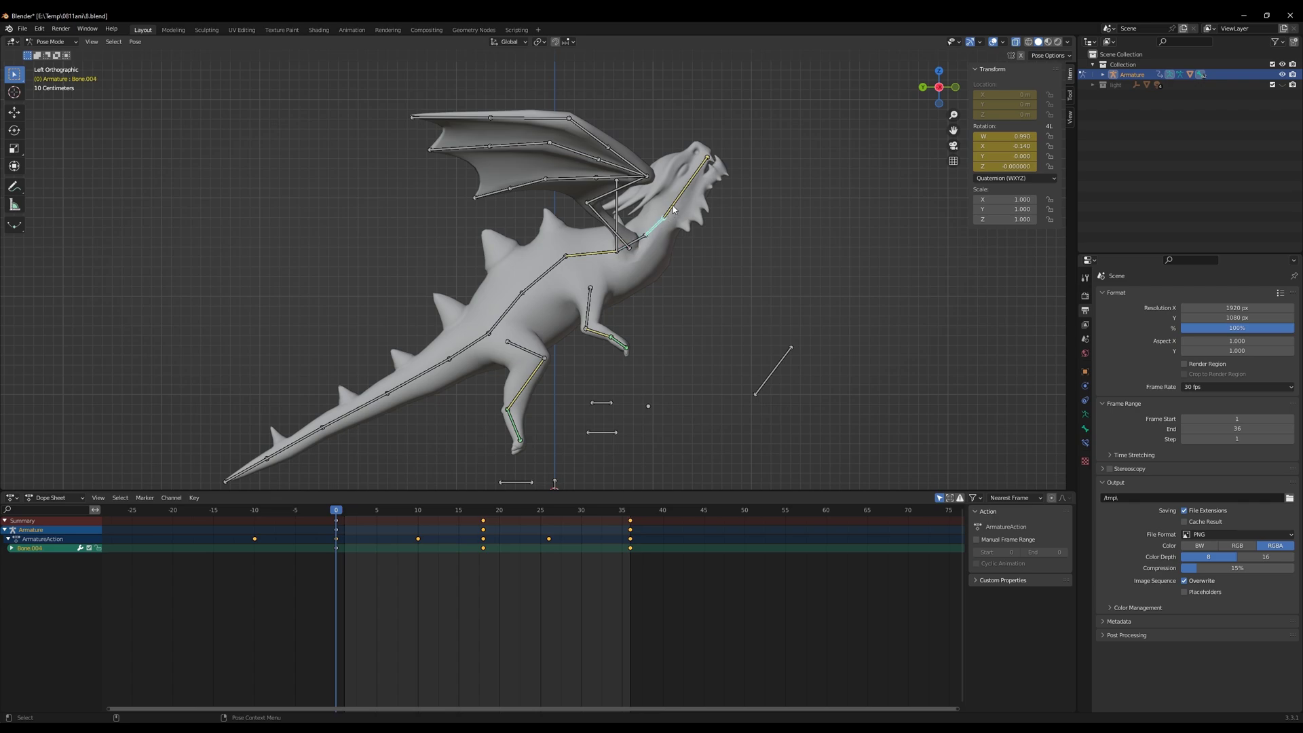
shift+click(657, 231)
shift+click(665, 224)
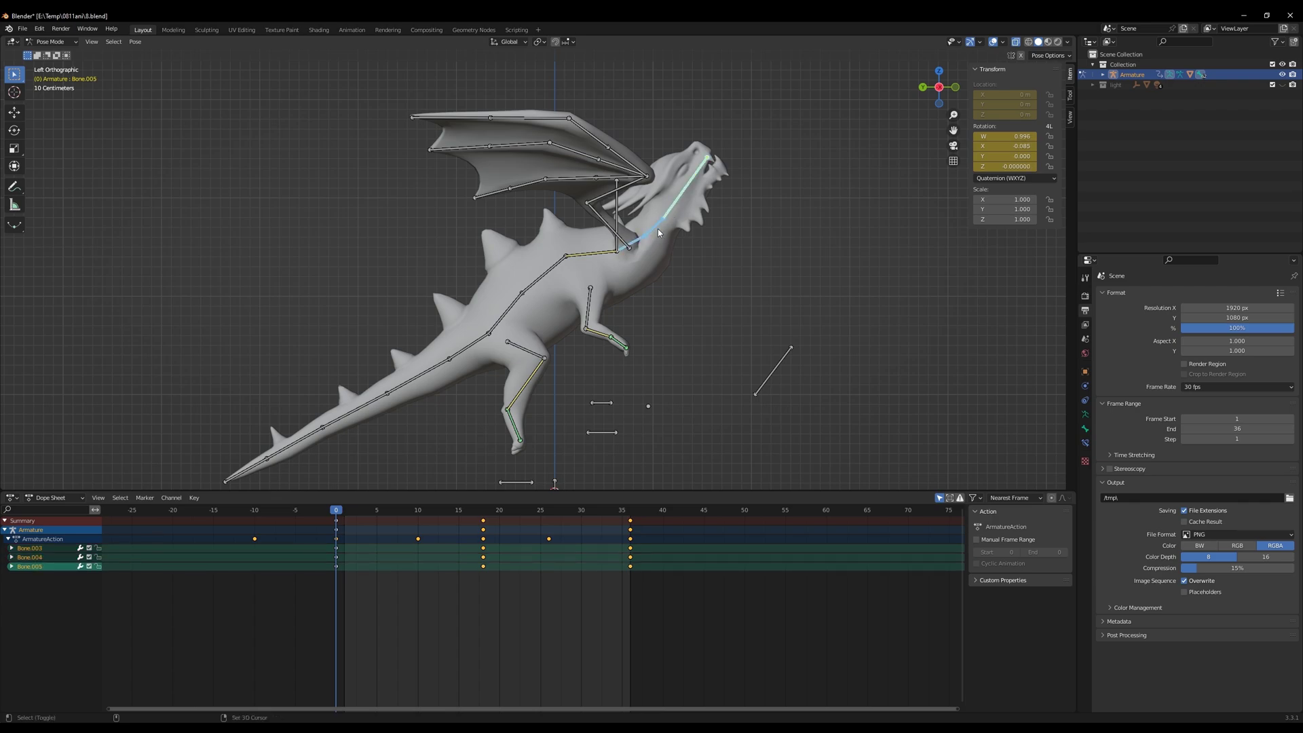
drag(699, 622, 249, 542)
click(12, 499)
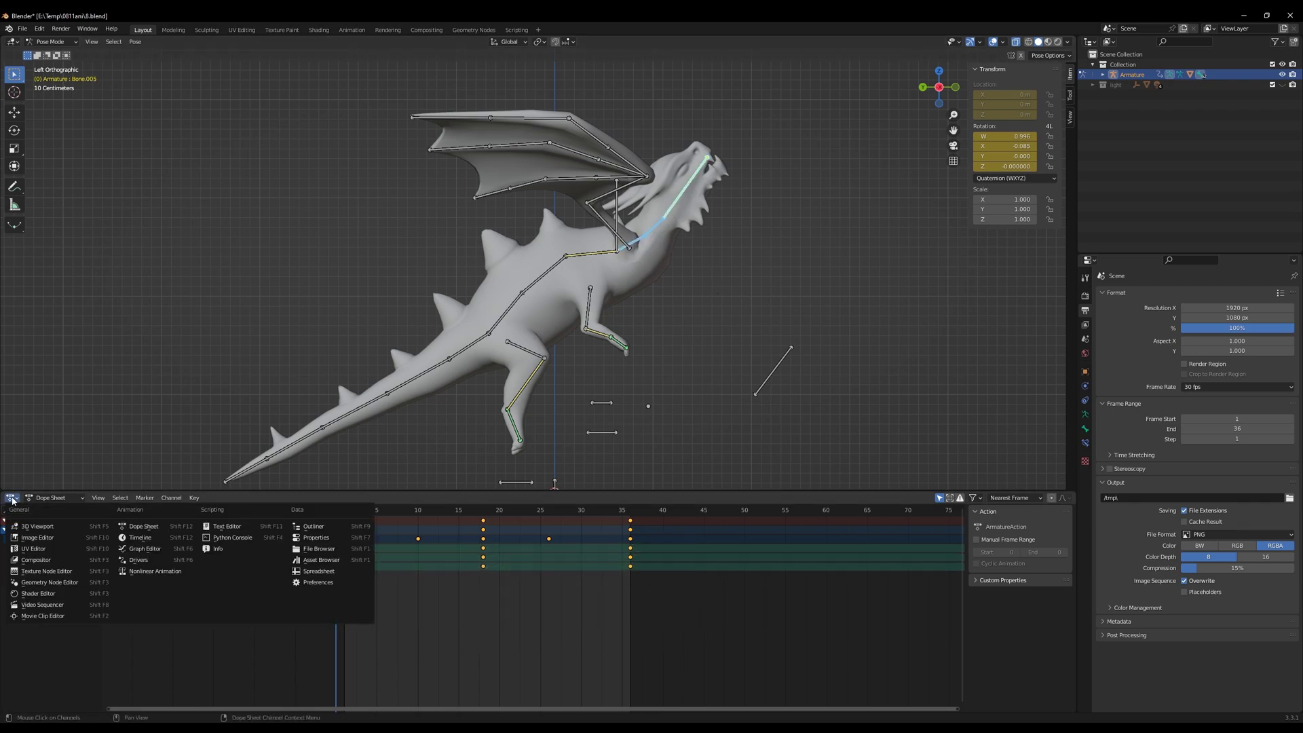
click(143, 549)
key(a)
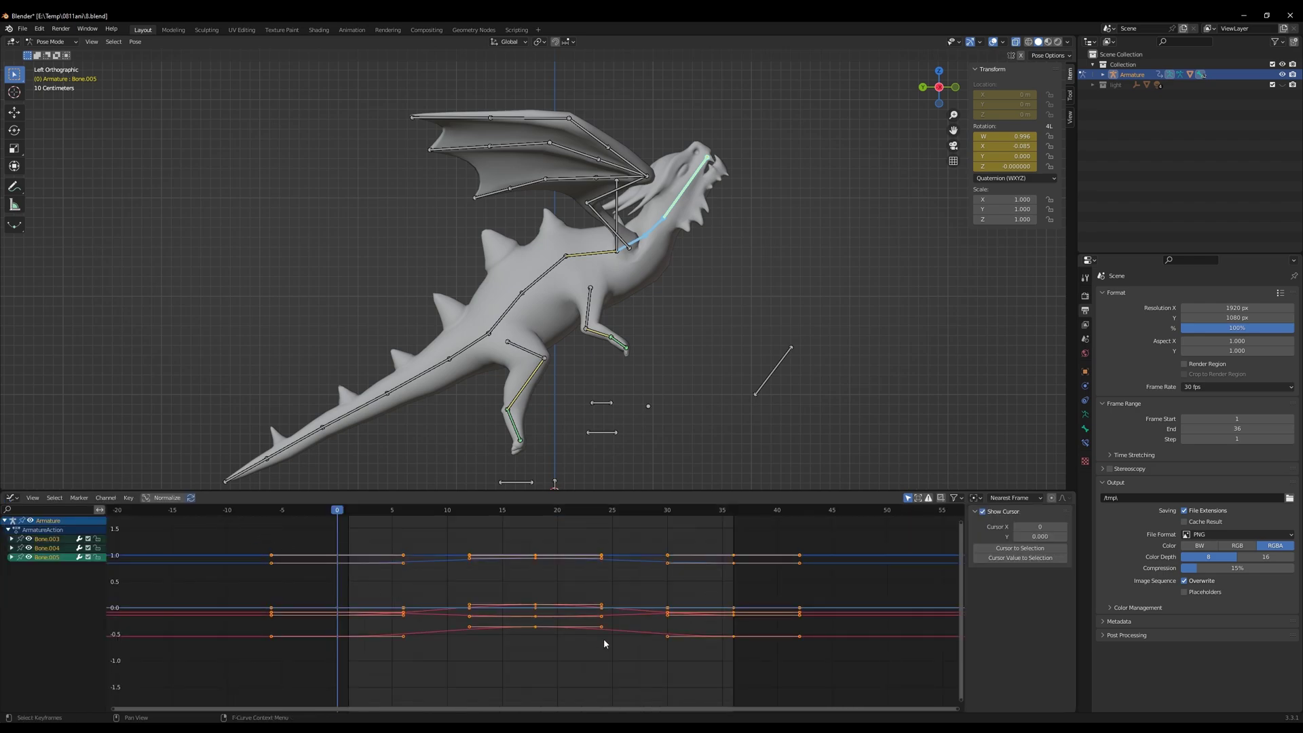
key(shift+e)
click(600, 613)
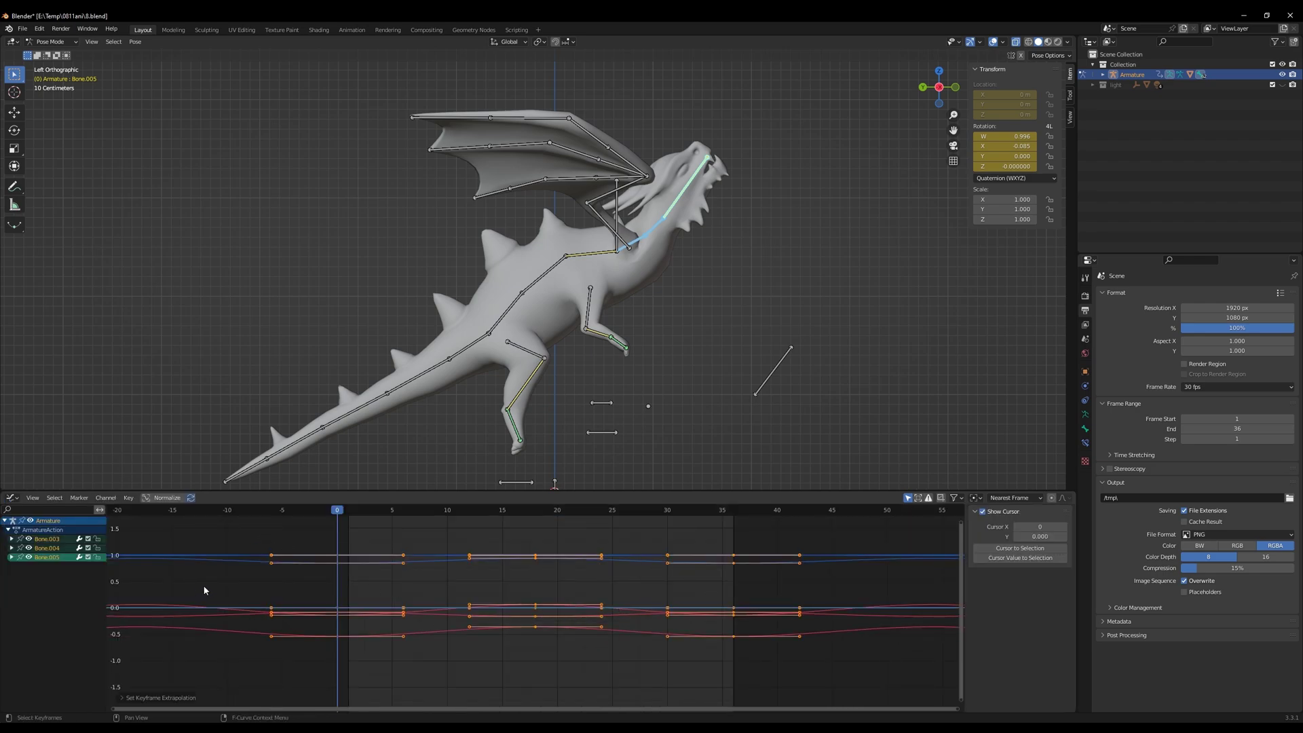
In the Dope Sheet, shift the head bone's keyframes 15 frames earlier and the second neck bone's 7 frames earlier, and preview
click(13, 499)
click(147, 530)
drag(711, 613, 292, 563)
scroll(530, 611, down, 2)
middle_drag(579, 632, 628, 654)
key(g)
click(583, 623)
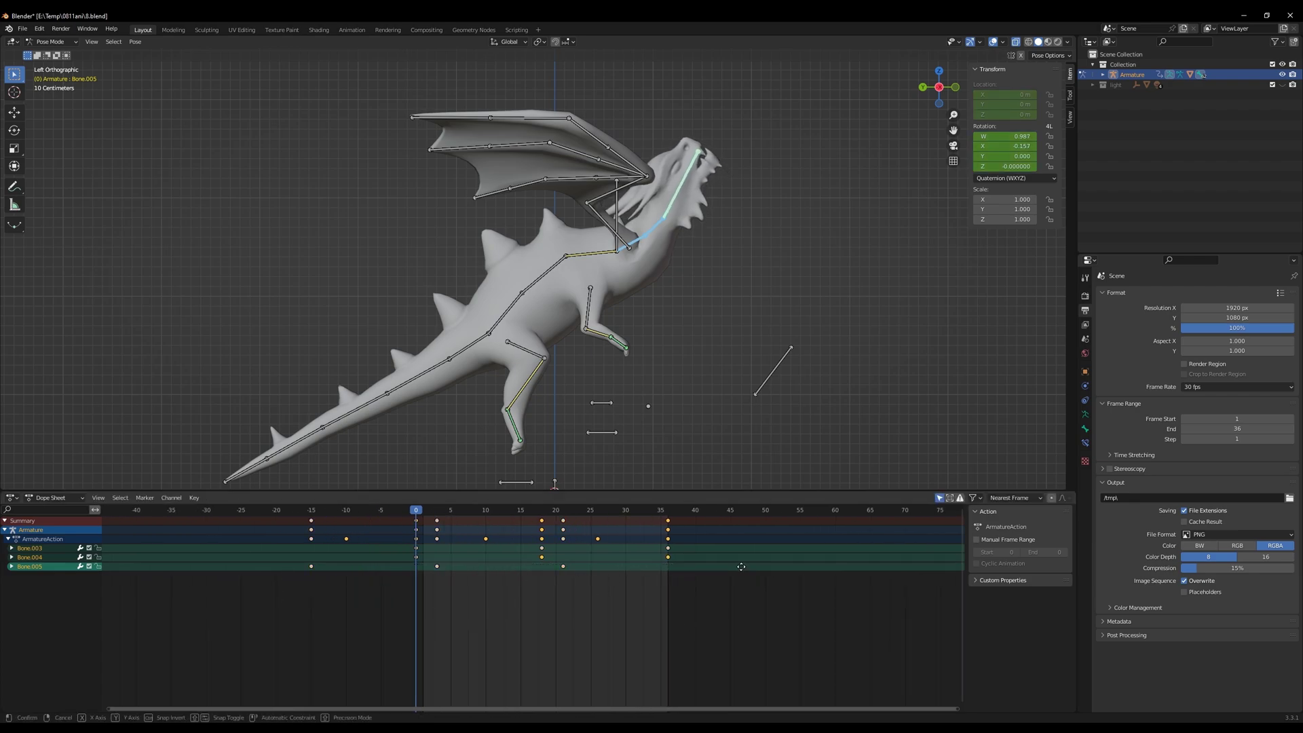
key(space)
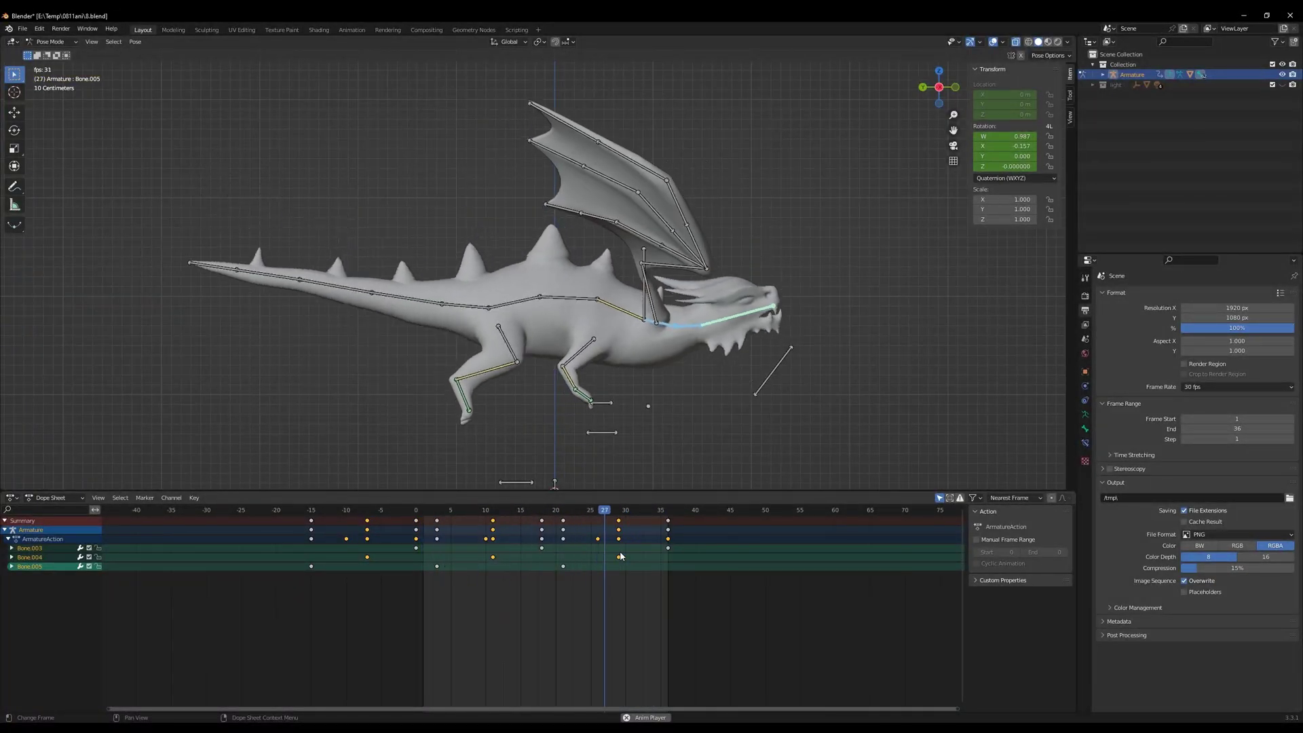
key(space)
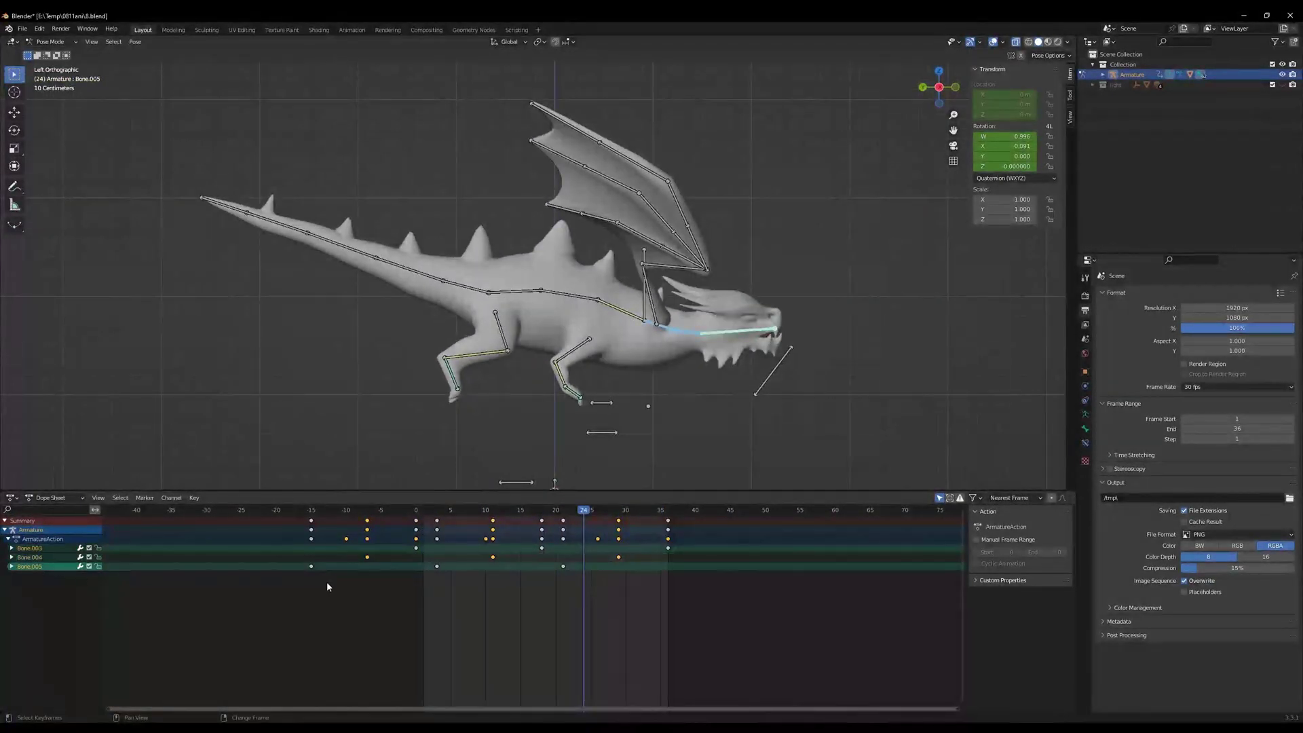
Try shifting all neck and head keyframes 9 frames earlier, then later so the first neck bone's last key sits at frame 46
drag(783, 627, 213, 547)
key(g)
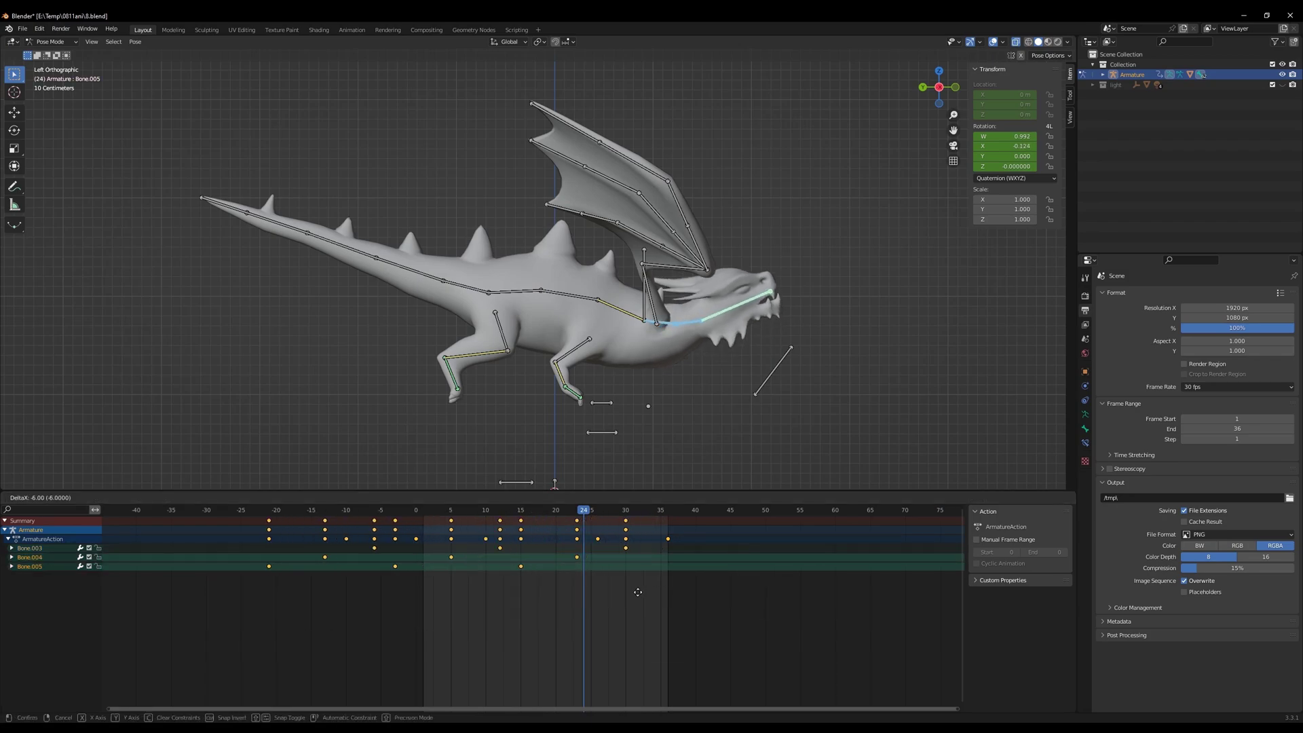
click(620, 592)
key(space)
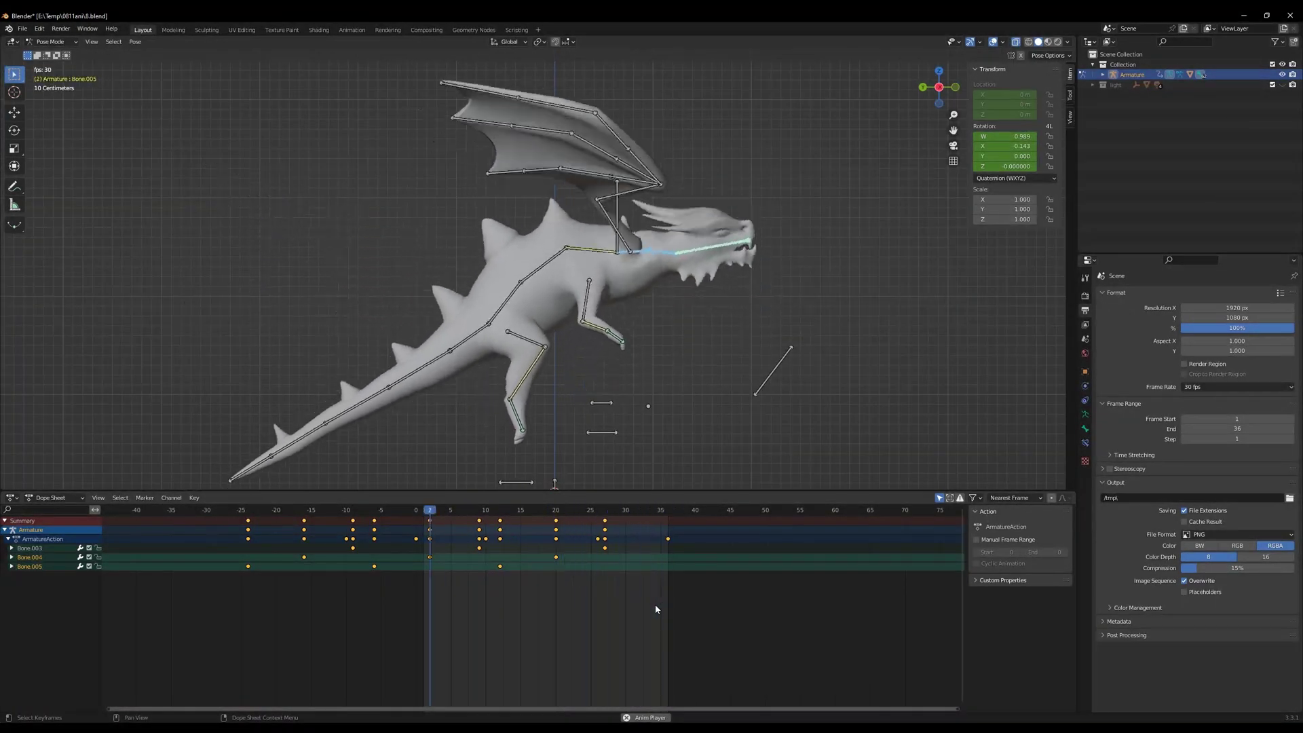
key(g)
click(788, 606)
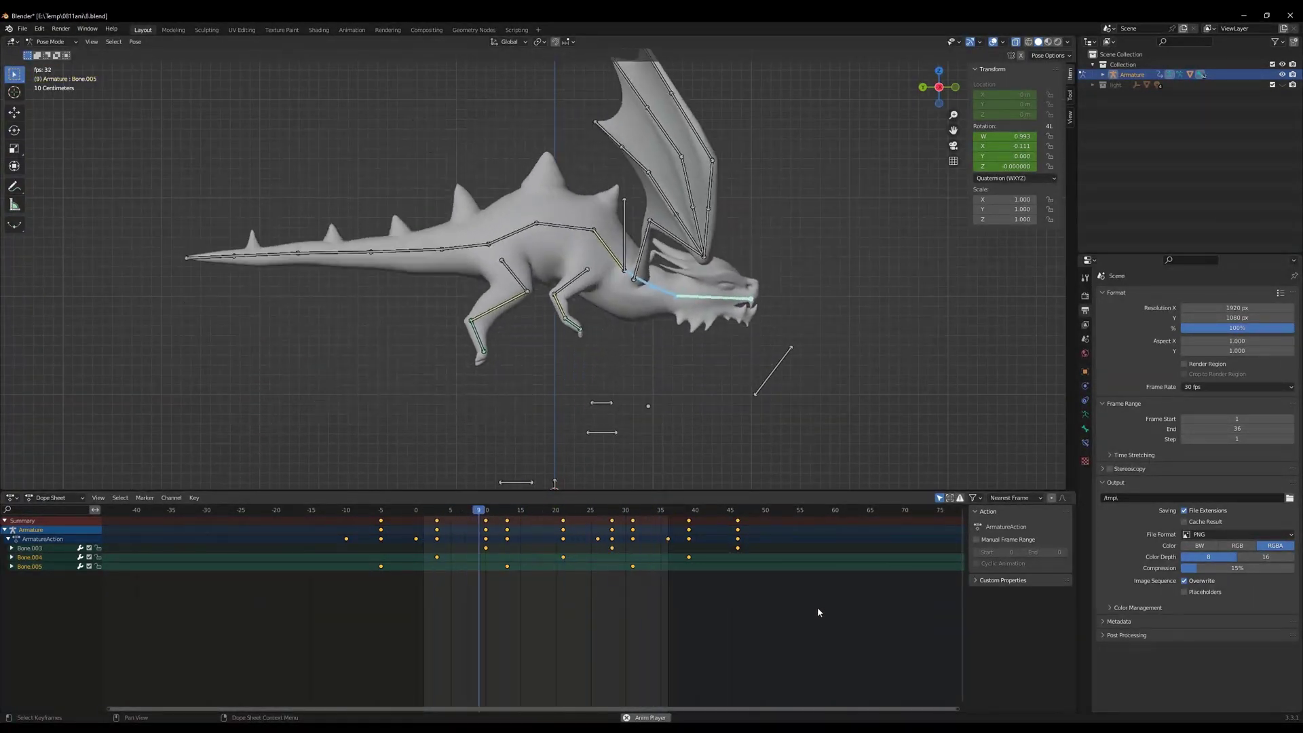
Shift all neck and head keyframes back until the first neck bone's keys sit on frames 0, 18 and 36, and preview
key(space)
key(g)
click(786, 605)
key(space)
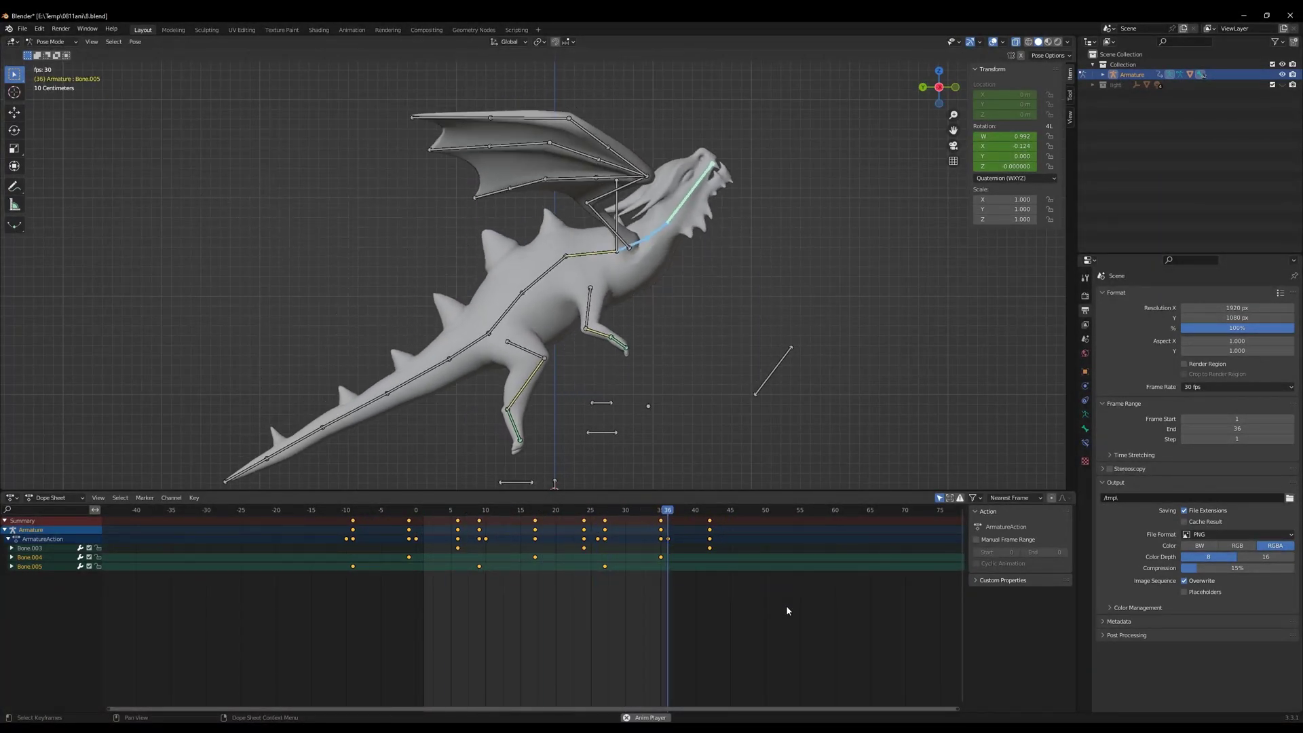
key(g)
click(768, 606)
key(space)
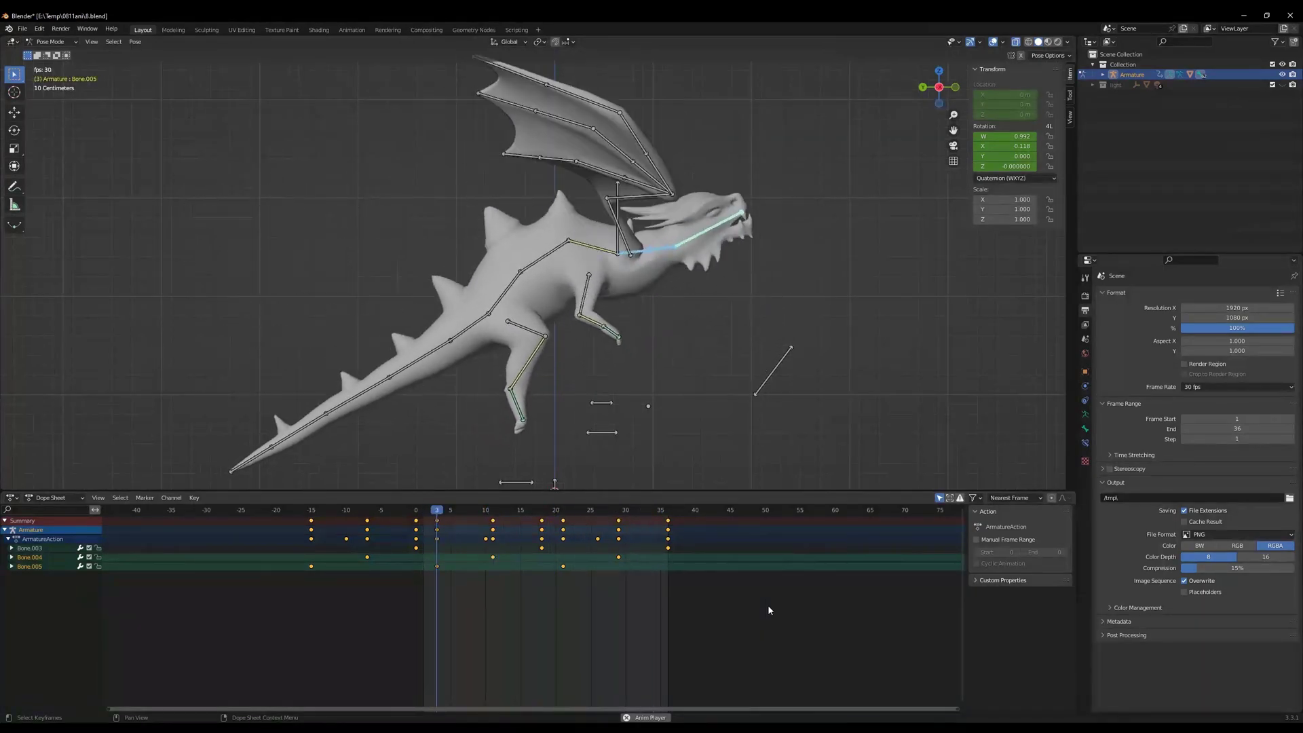
Examine the looping body and neck motion from a perspective angle and from the side view
middle_drag(750, 428, 739, 377)
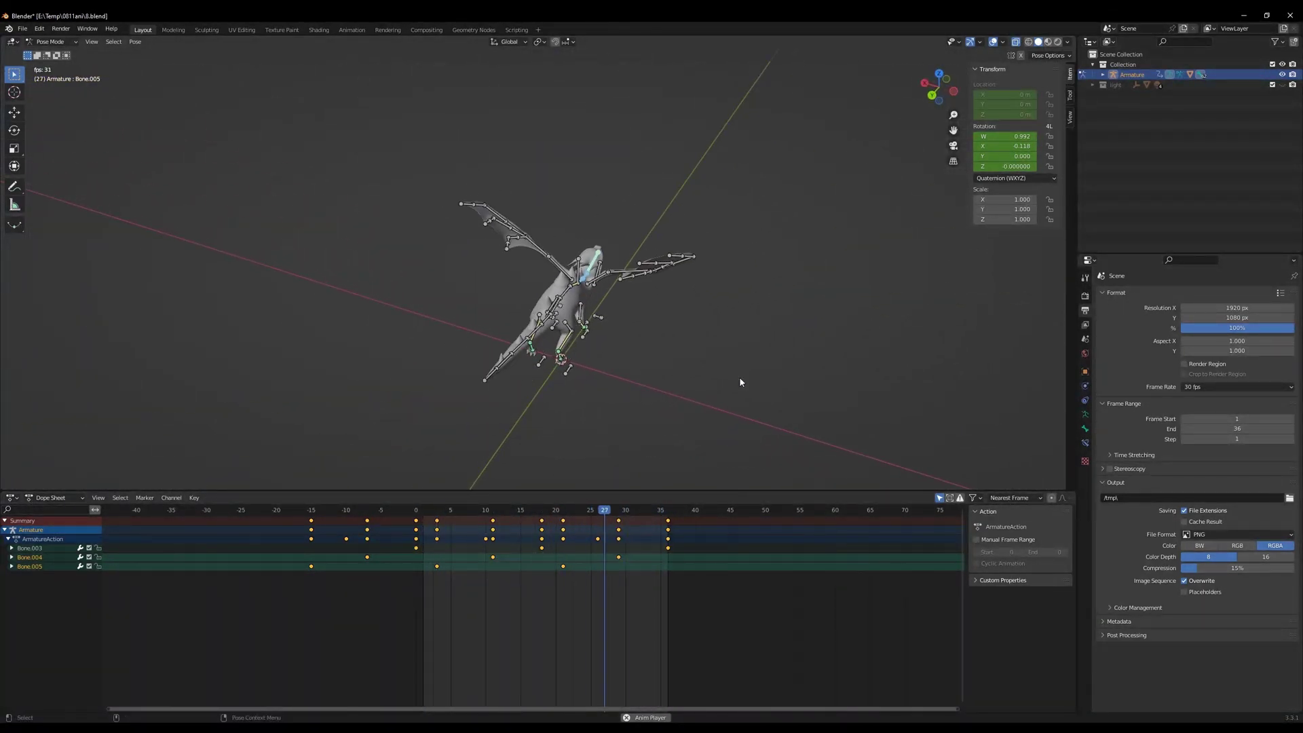
key(space)
middle_drag(737, 378, 624, 350)
click(933, 88)
scroll(746, 382, up, 1)
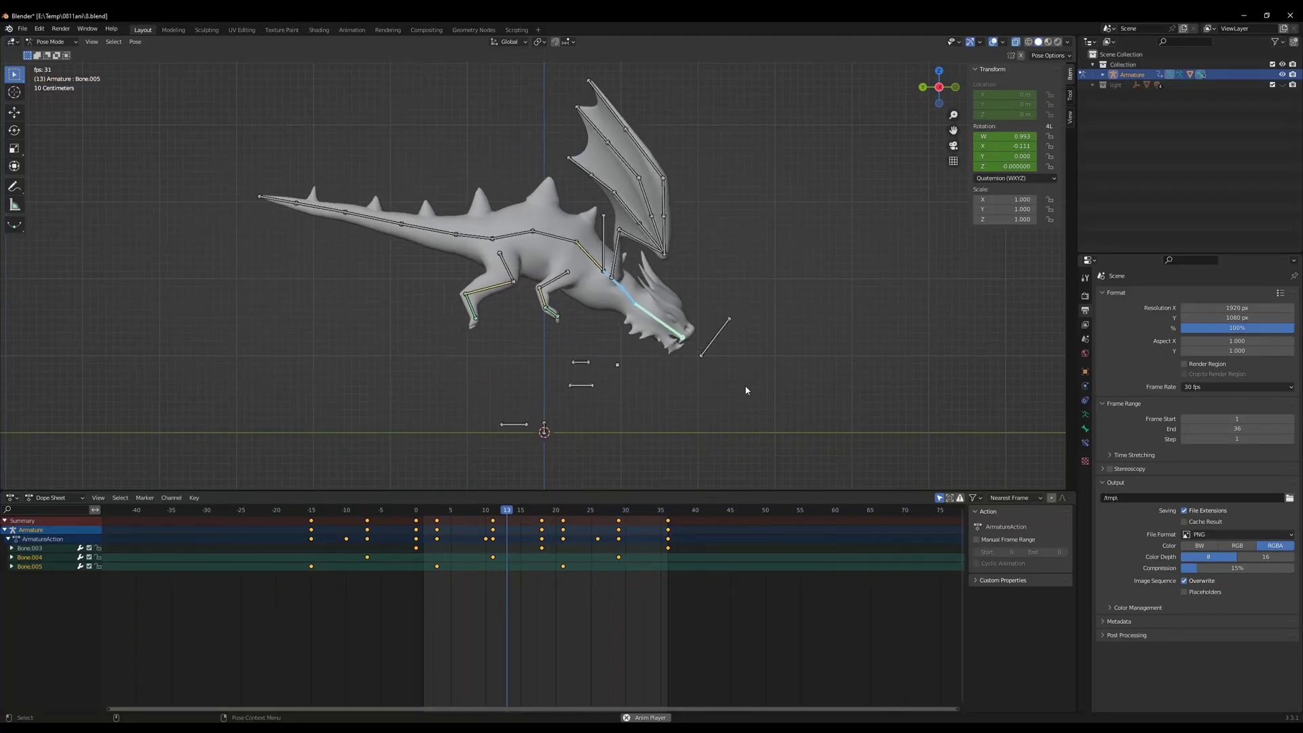
key(space)
Return to frame 0, show the dragon from the front and select both wing root bones
click(429, 516)
drag(428, 515, 416, 515)
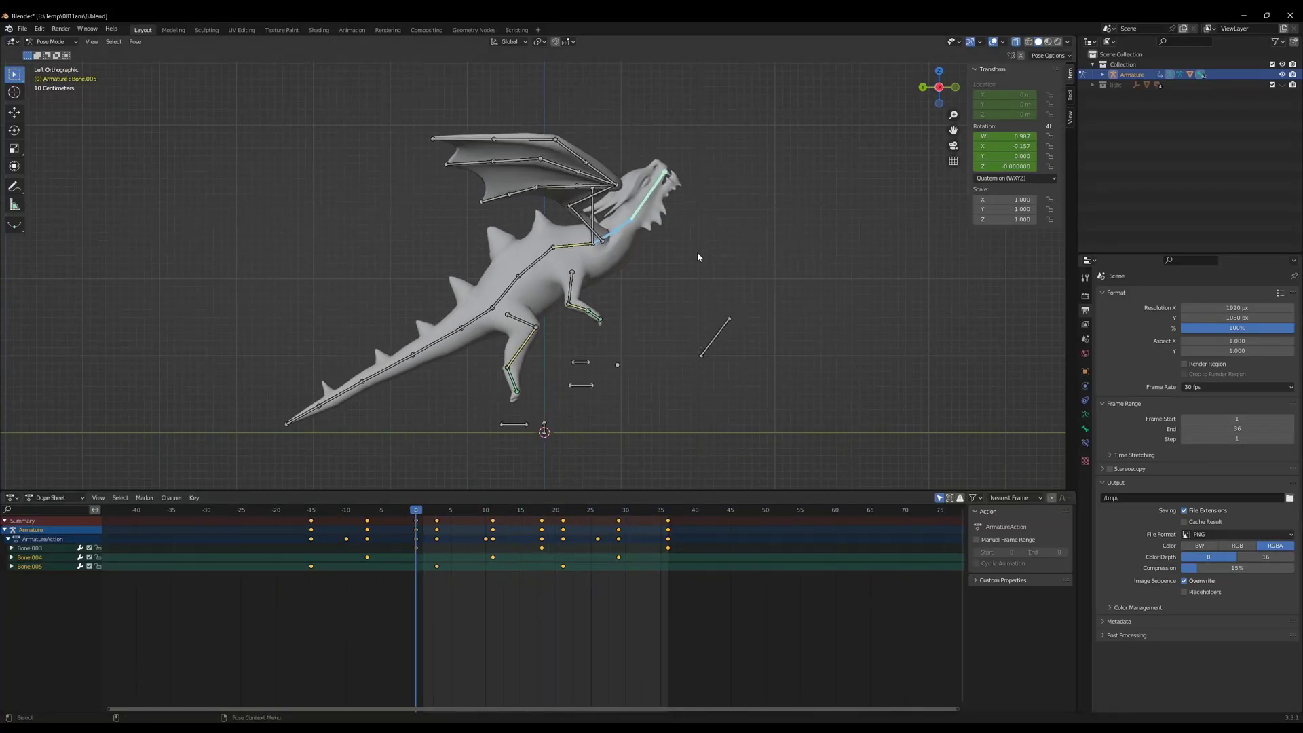
click(594, 218)
click(951, 103)
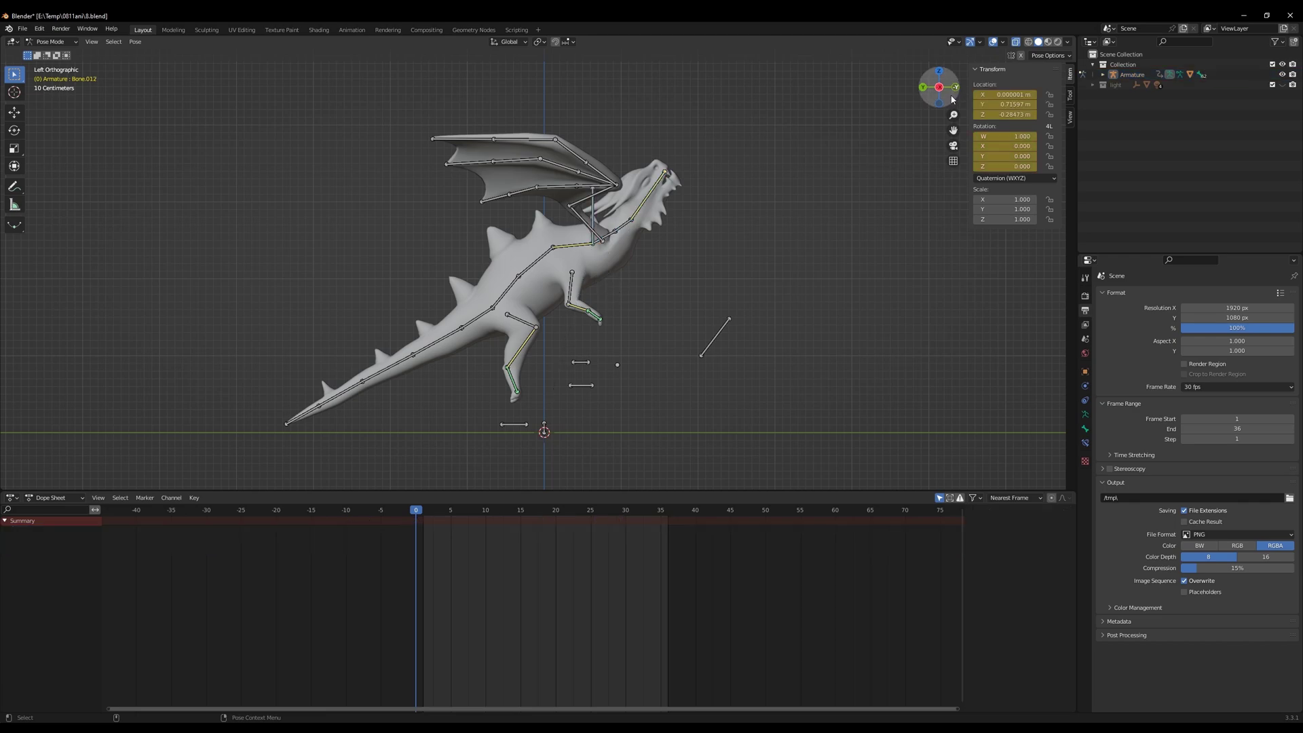
click(955, 88)
shift+middle_drag(916, 156, 633, 194)
click(633, 261)
shift+click(713, 262)
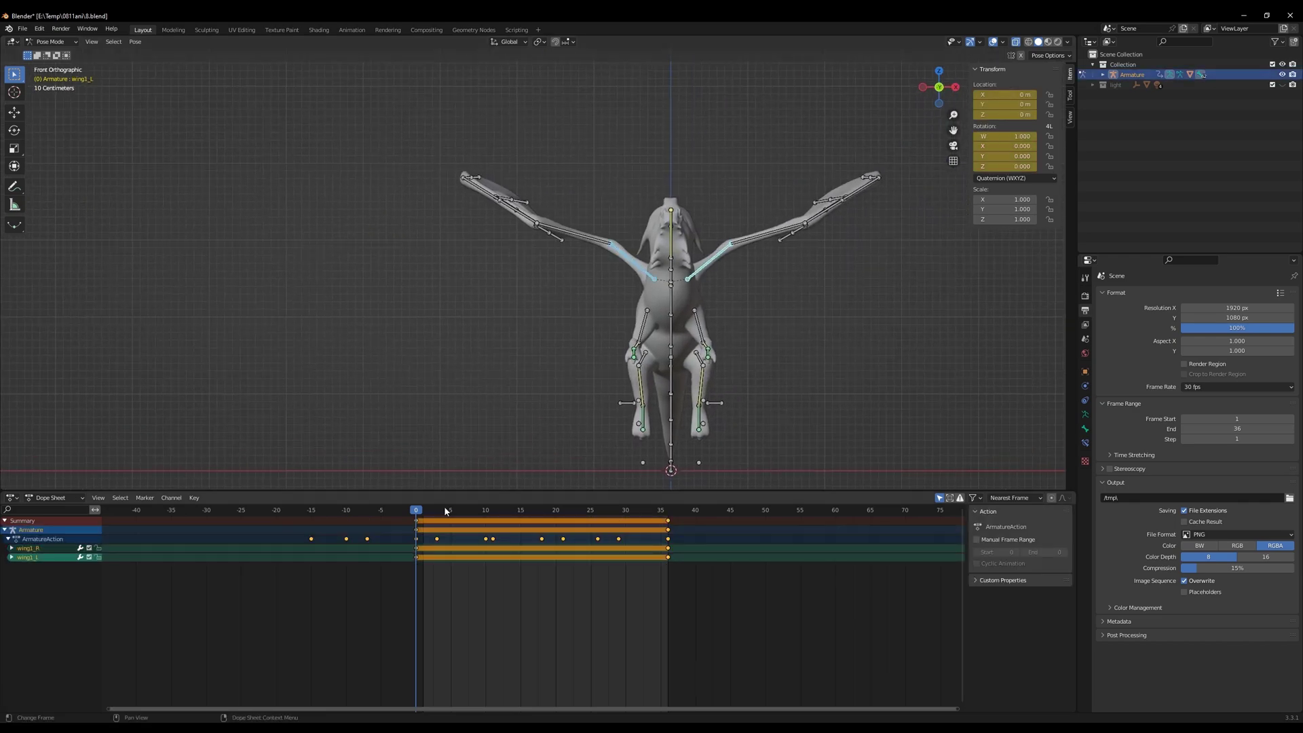
alt+middle_drag(662, 377, 605, 375)
alt+right_drag(605, 375, 598, 380)
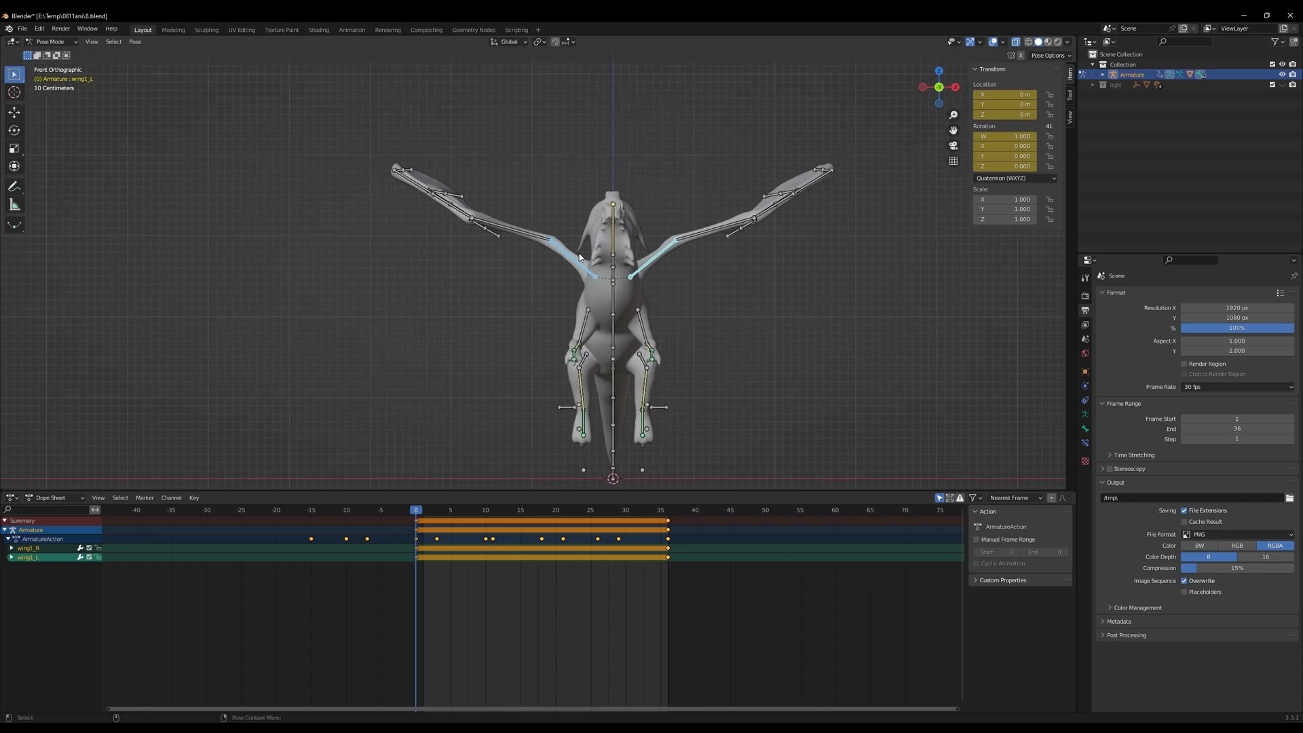
Rotate the dragon's right wing root bone by 25° and keyframe its location and rotation at frame 0
click(571, 262)
alt+middle_drag(591, 377, 576, 385)
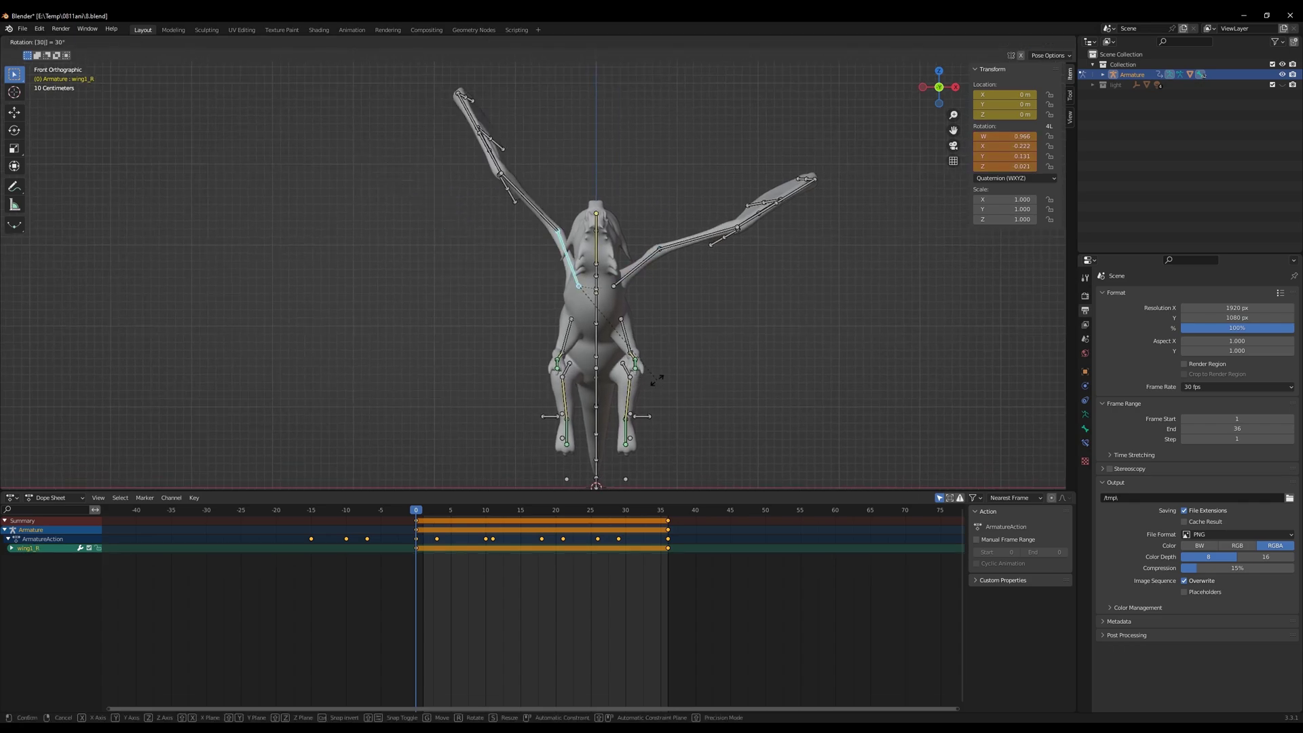
key(BackSpace)
key(BackSpace)
text(25)
key(Return)
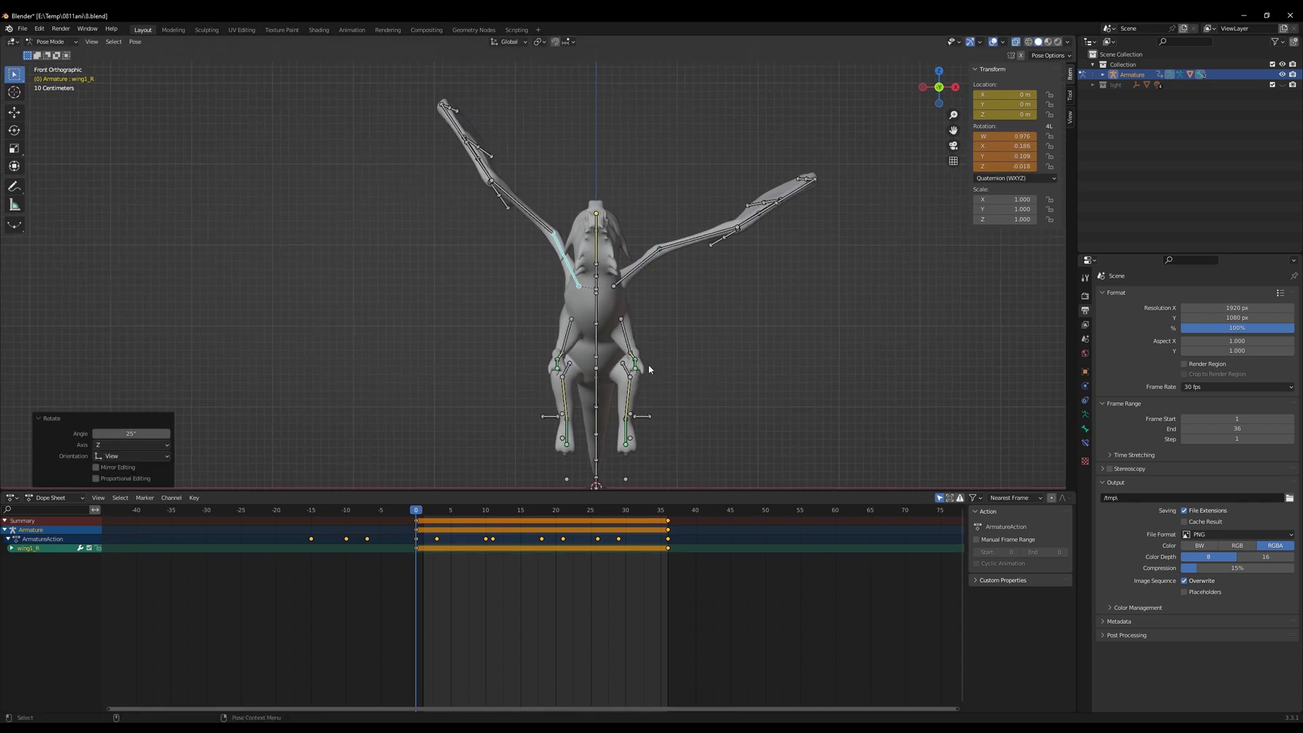
key(i)
click(663, 353)
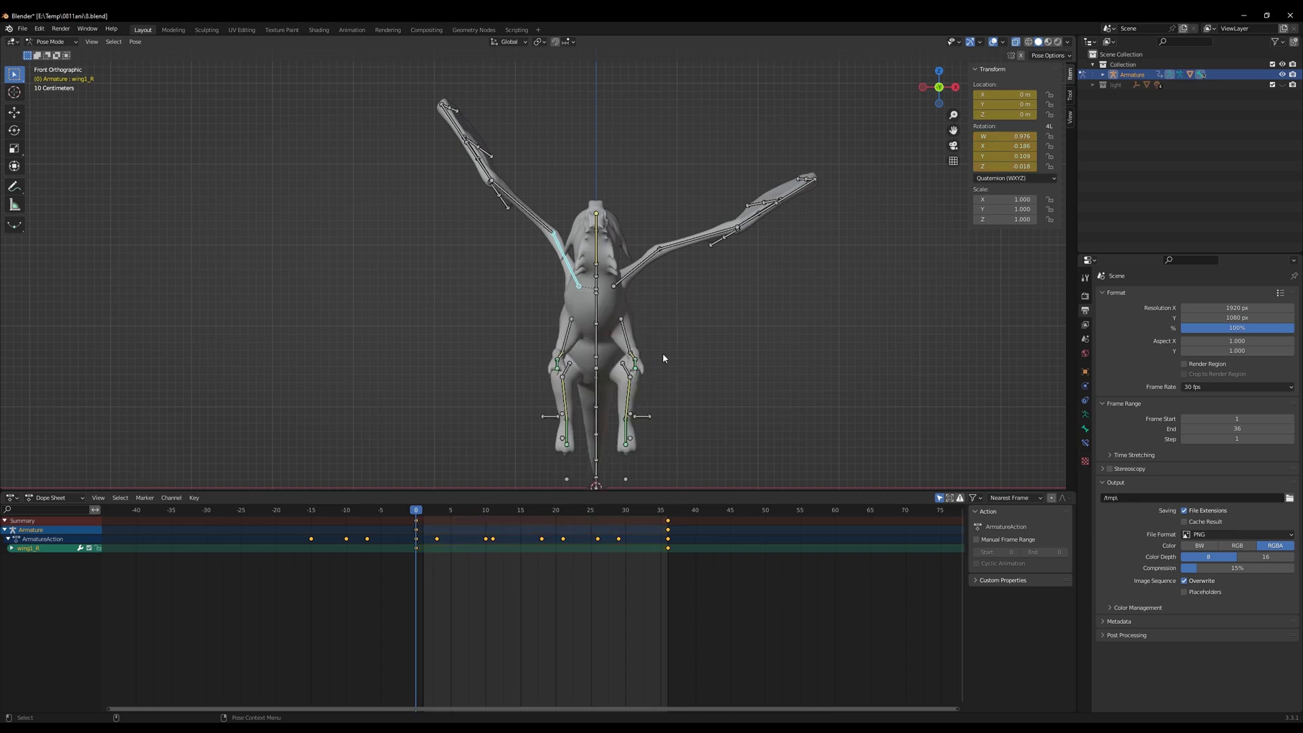
Rotate the left wing root bone by -25° and keyframe its location and rotation at frame 0
text(-25)
key(Return)
key(i)
click(677, 302)
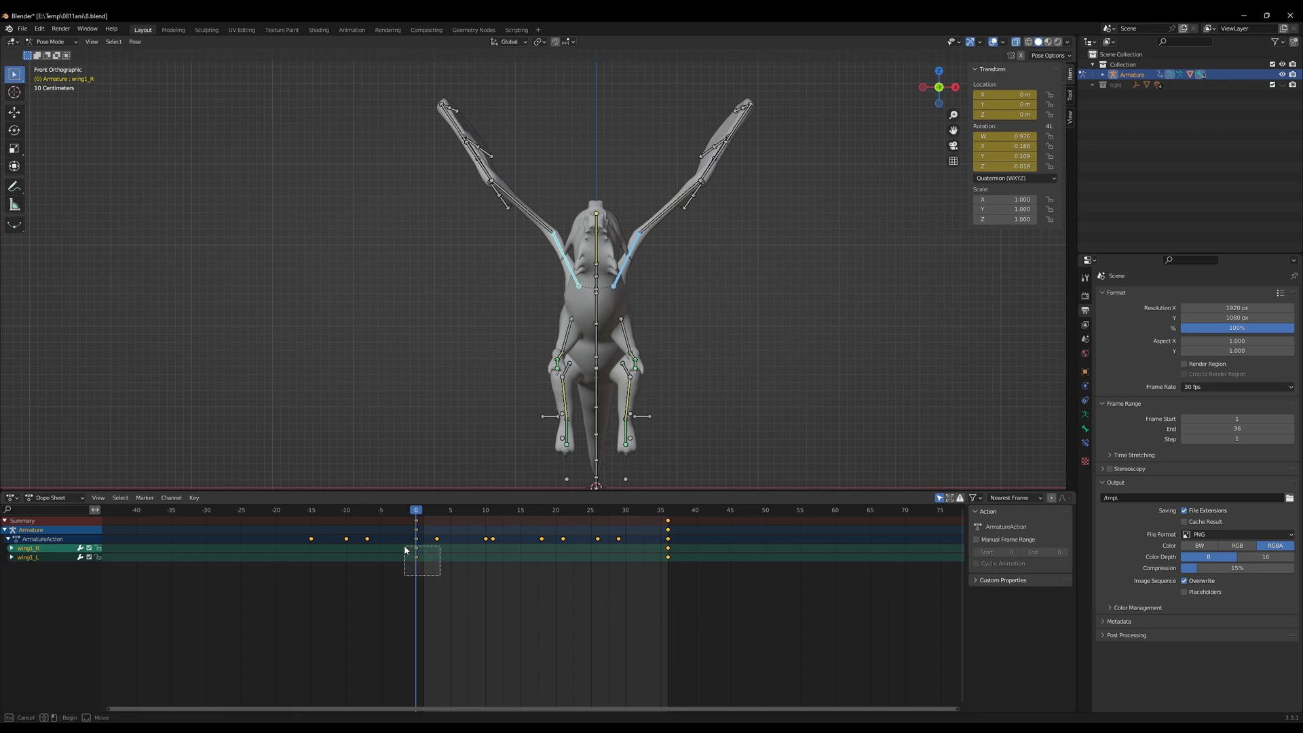
Copy both wing root bones' keyframes from frame 0 to frame 36 and preview the loop
click(669, 514)
key(ctrl+v)
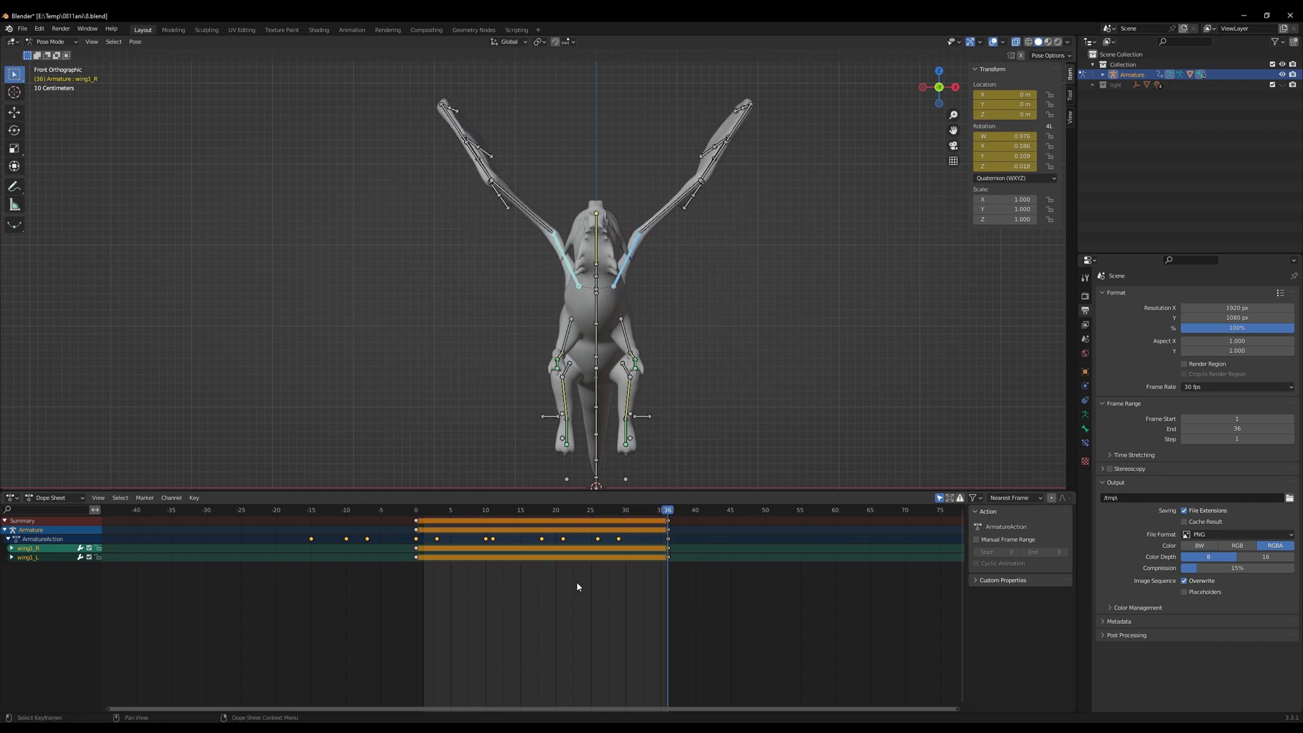
click(543, 513)
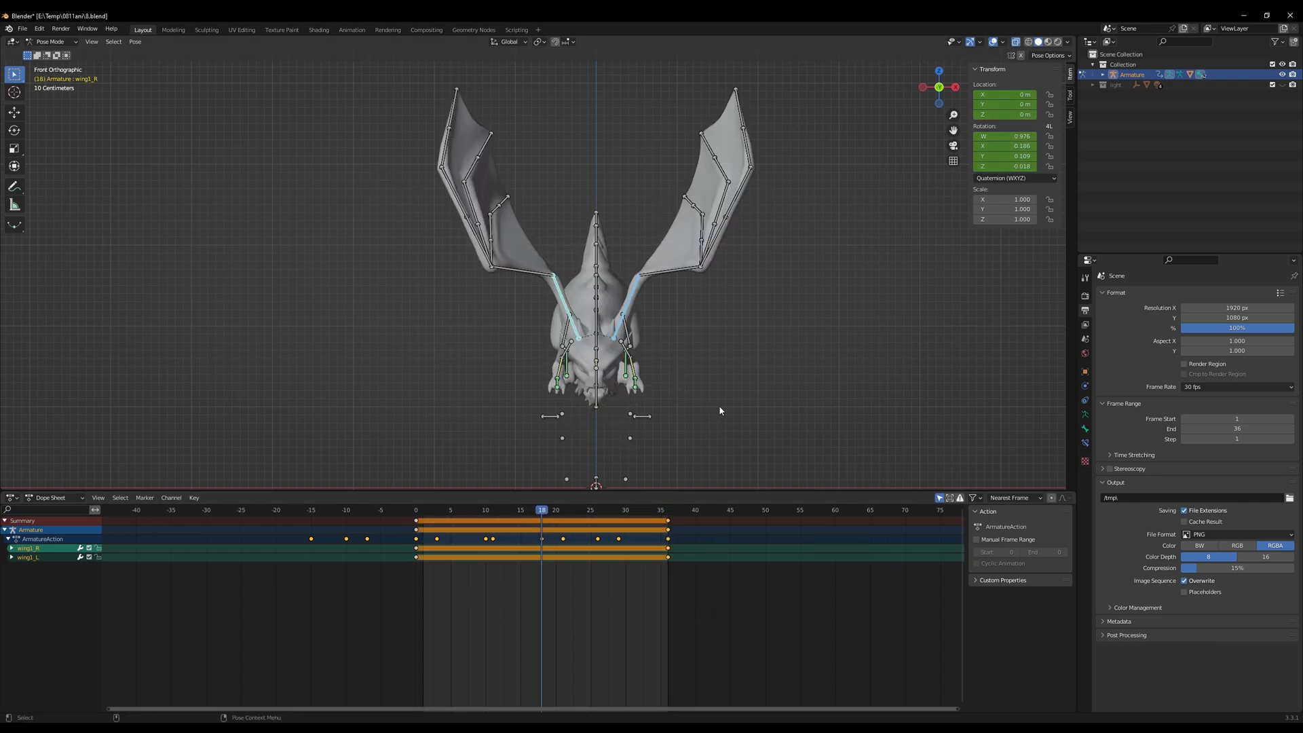
alt+right_drag(733, 395, 688, 387)
key(space)
key(space)
At frame 18, rotate the left wing root bone by 120° and keyframe its location and rotation
drag(557, 513, 544, 512)
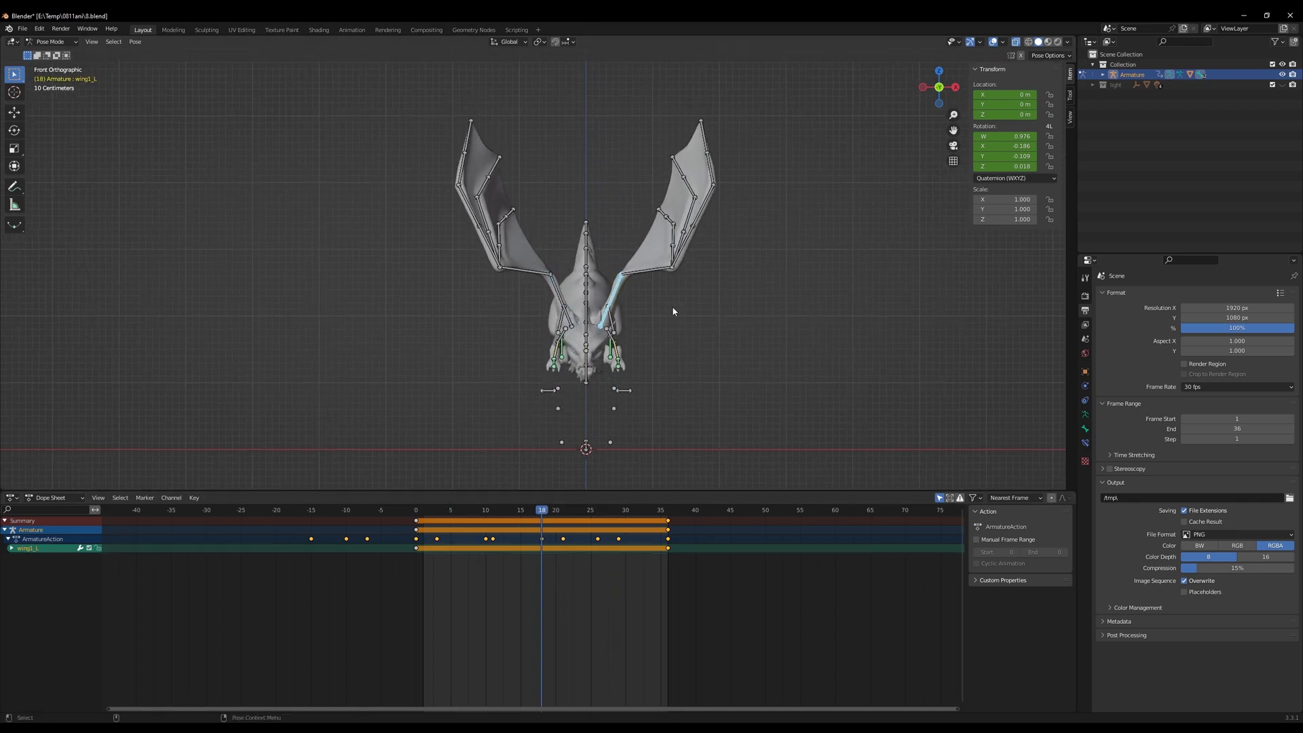
key(r)
key(1)
key(2)
key(0)
key(Return)
key(i)
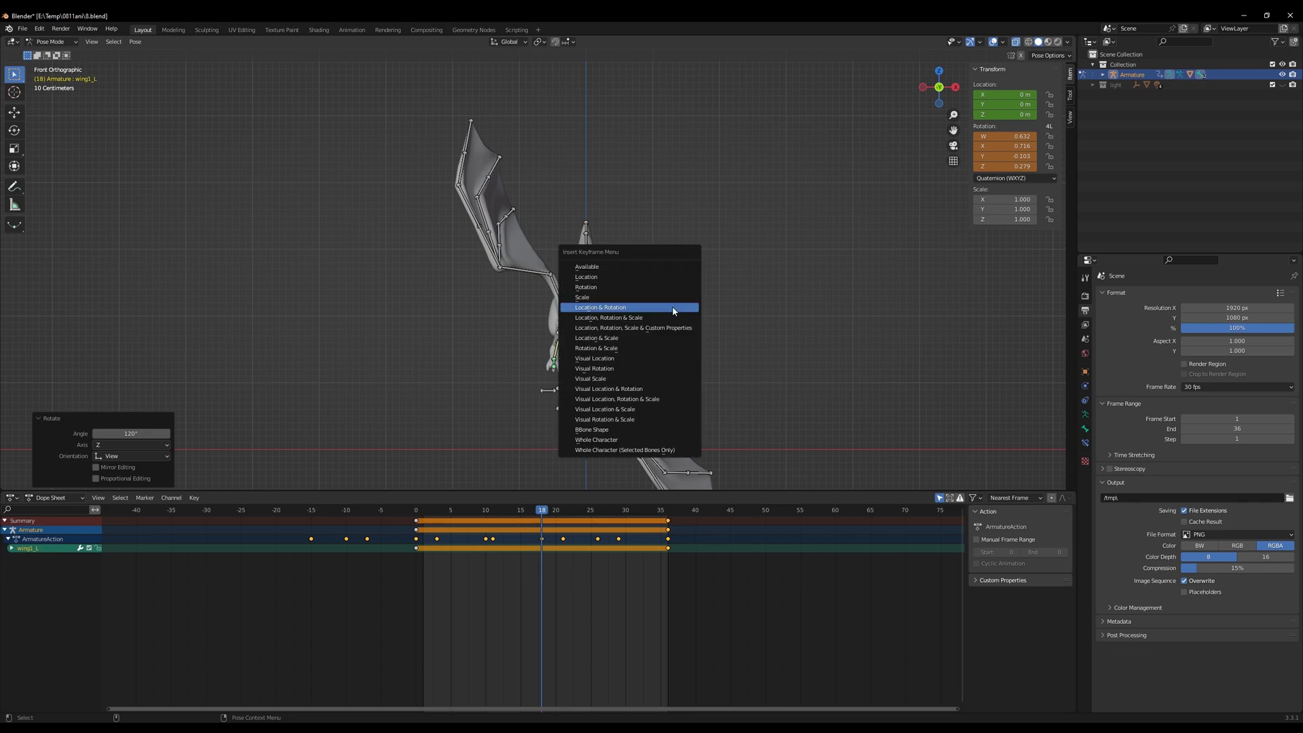
click(673, 310)
Rotate the right wing root bone by -120° at frame 18, keyframe its location and rotation, and preview the flap
key(ctrl+shift+m)
text(-120)
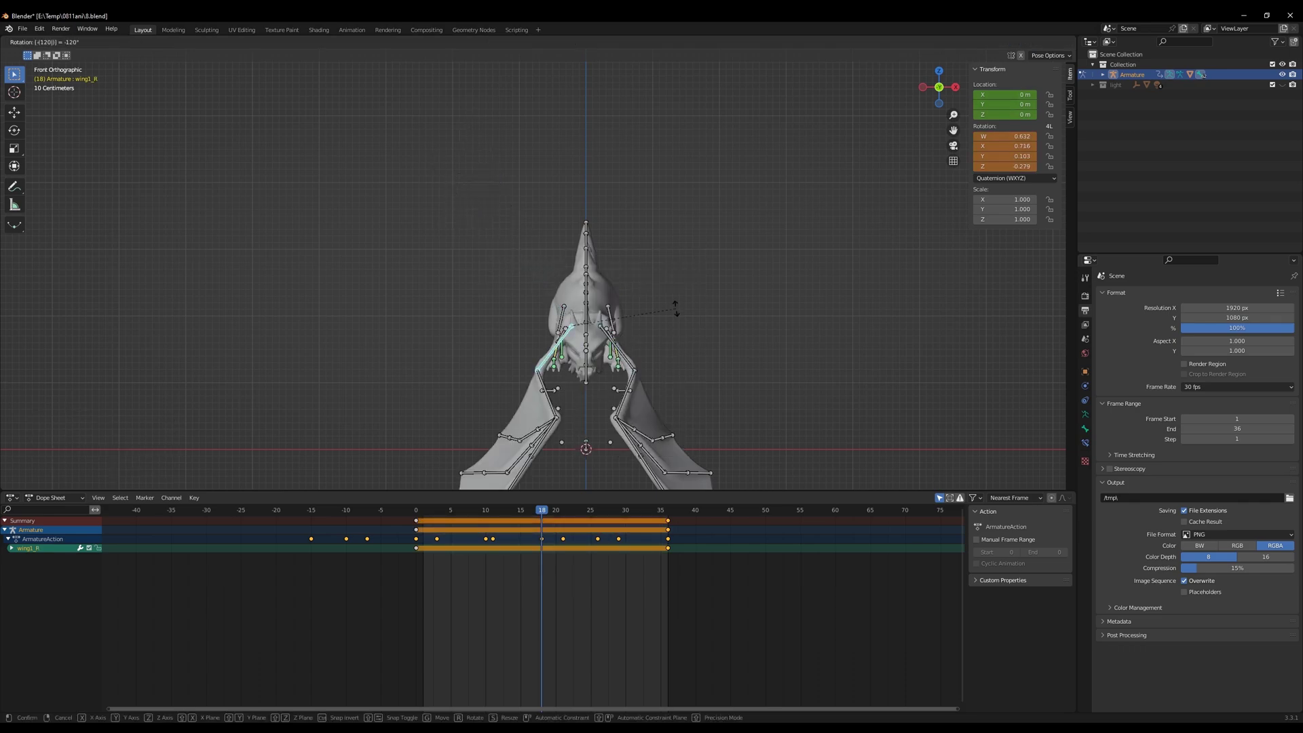
key(Return)
key(i)
click(676, 309)
key(space)
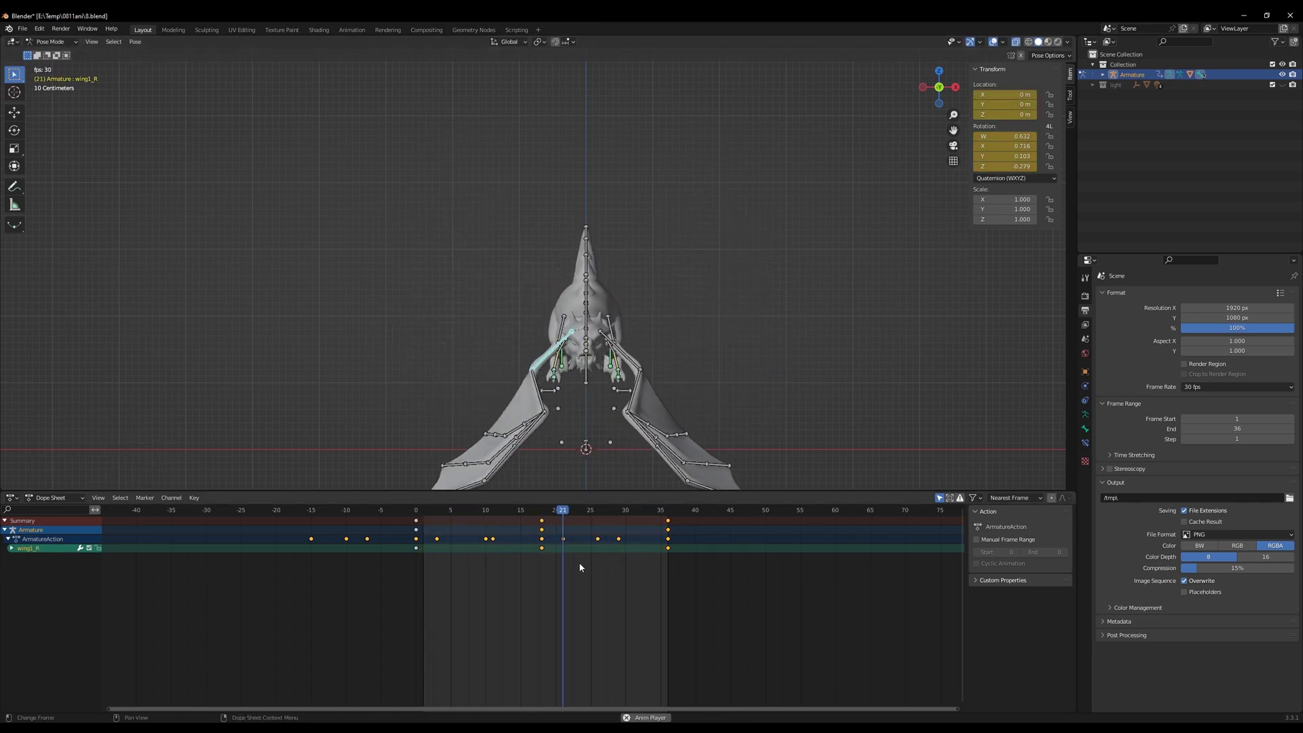
middle_drag(653, 375, 723, 402)
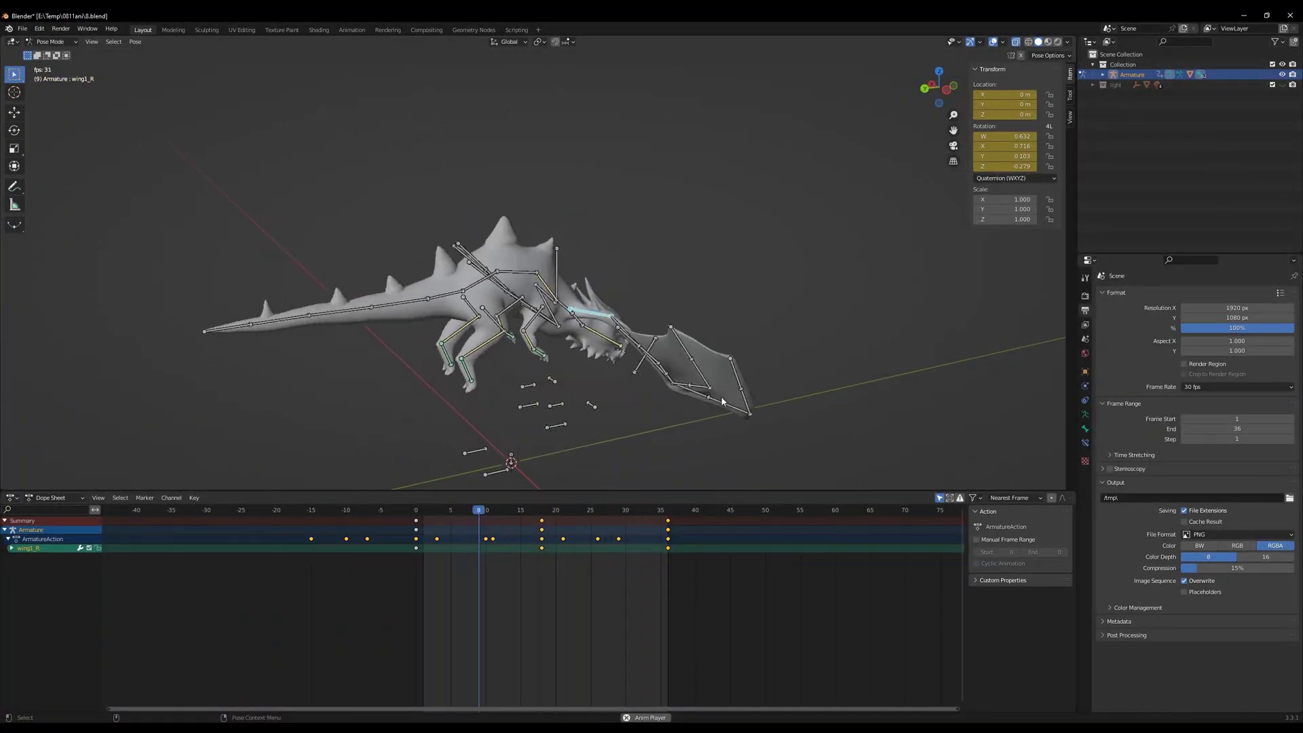
key(space)
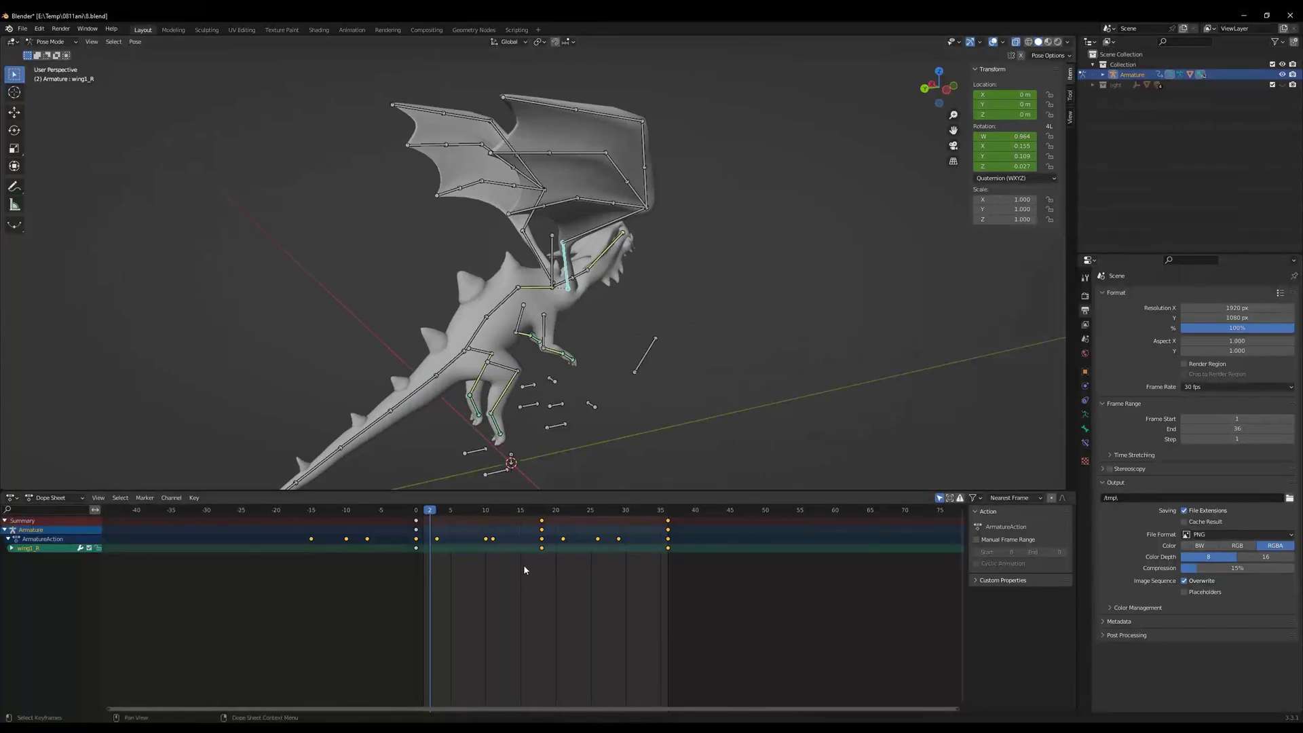
In the Graph Editor, make both wing root bones' curves cyclic and shift their frame-18 keys 5 frames earlier
shift+click(537, 264)
click(11, 497)
click(152, 543)
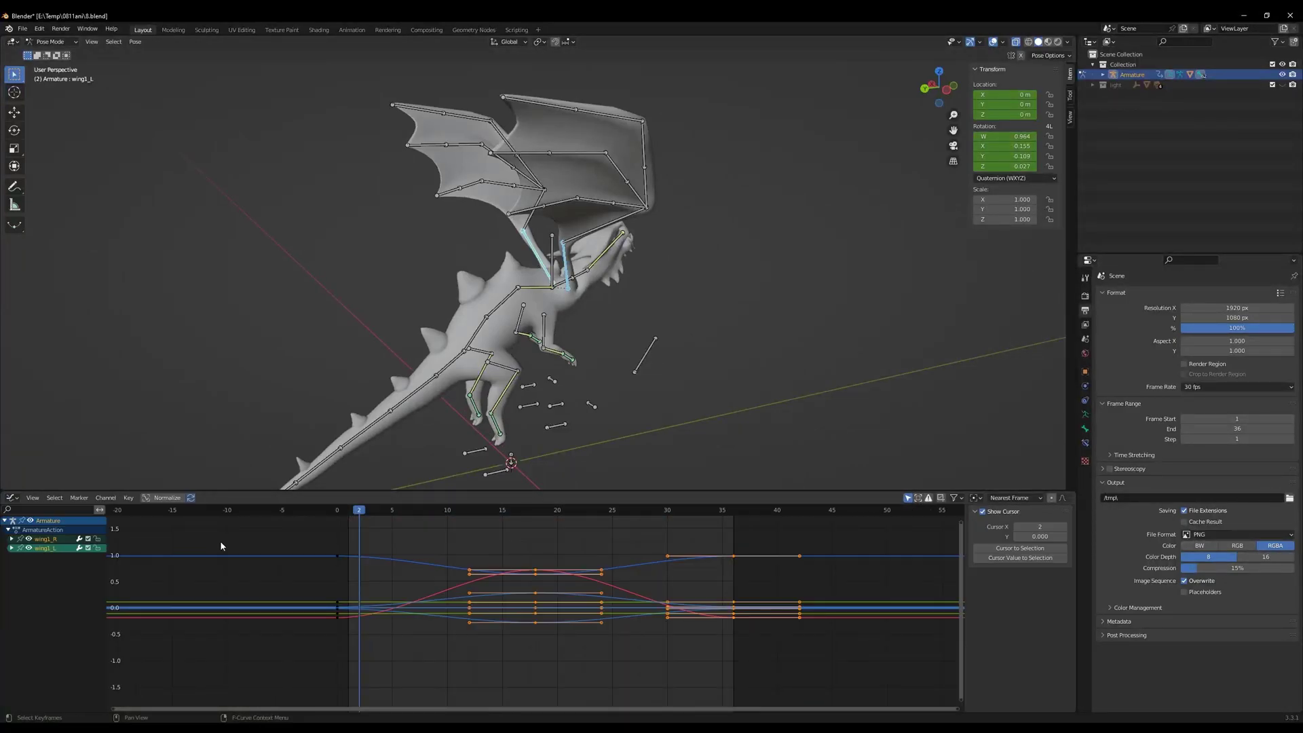
click(640, 592)
drag(816, 675, 257, 517)
drag(478, 521, 597, 648)
key(g)
key(x)
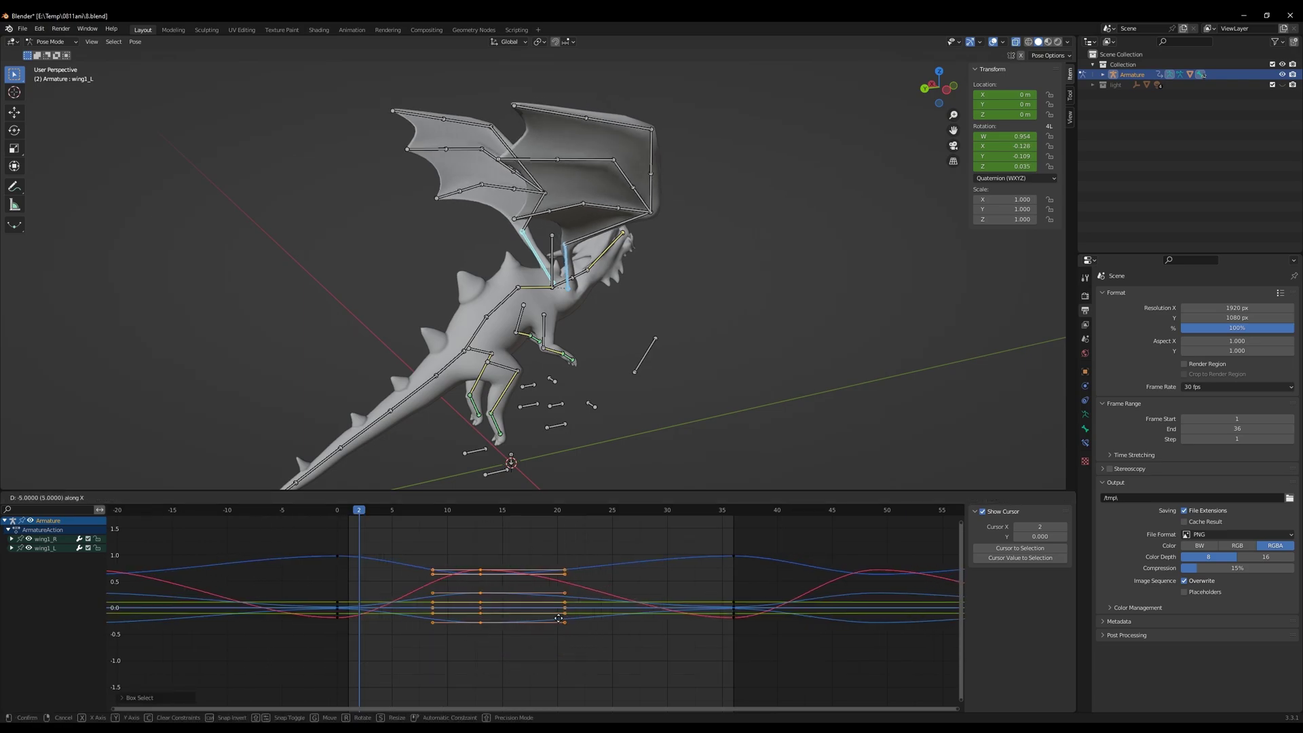
click(559, 618)
Shift all wing root keyframes in time until their first keys sit on frame 22, previewing the flap between moves
key(space)
key(space)
drag(793, 676, 296, 520)
click(855, 642)
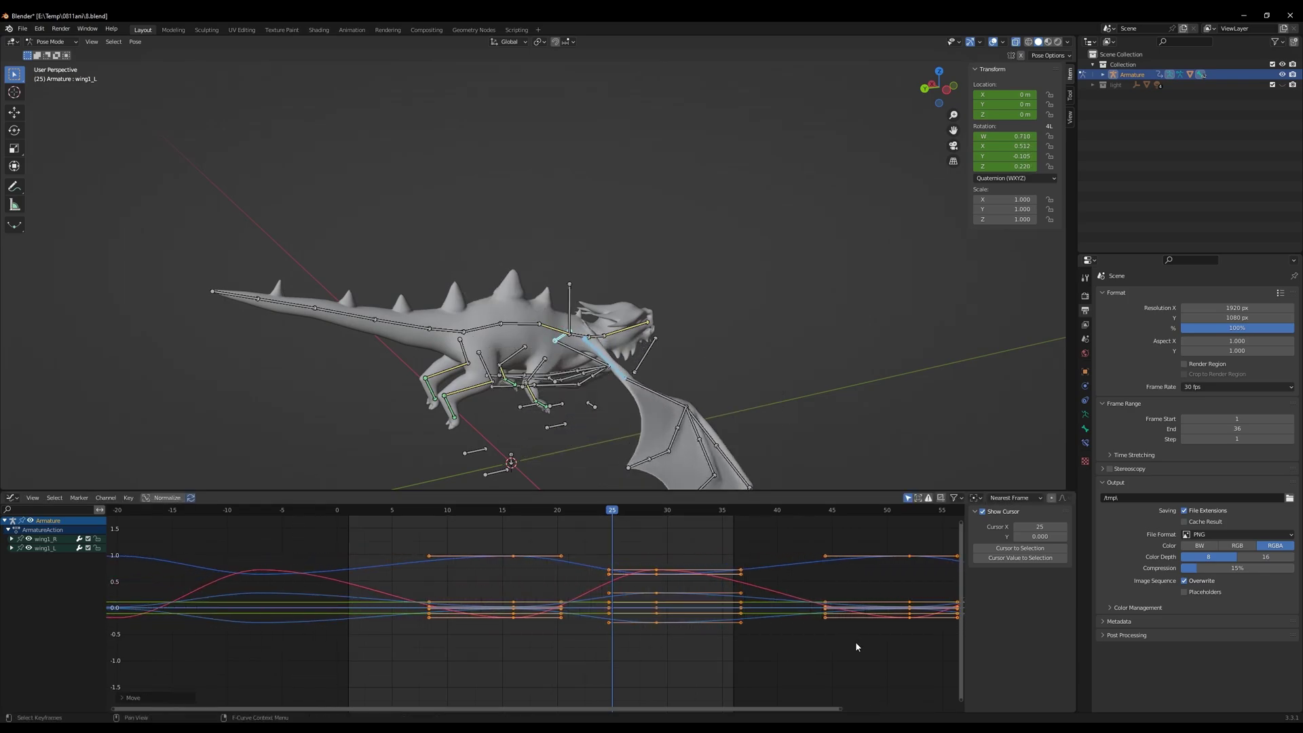
key(space)
key(space)
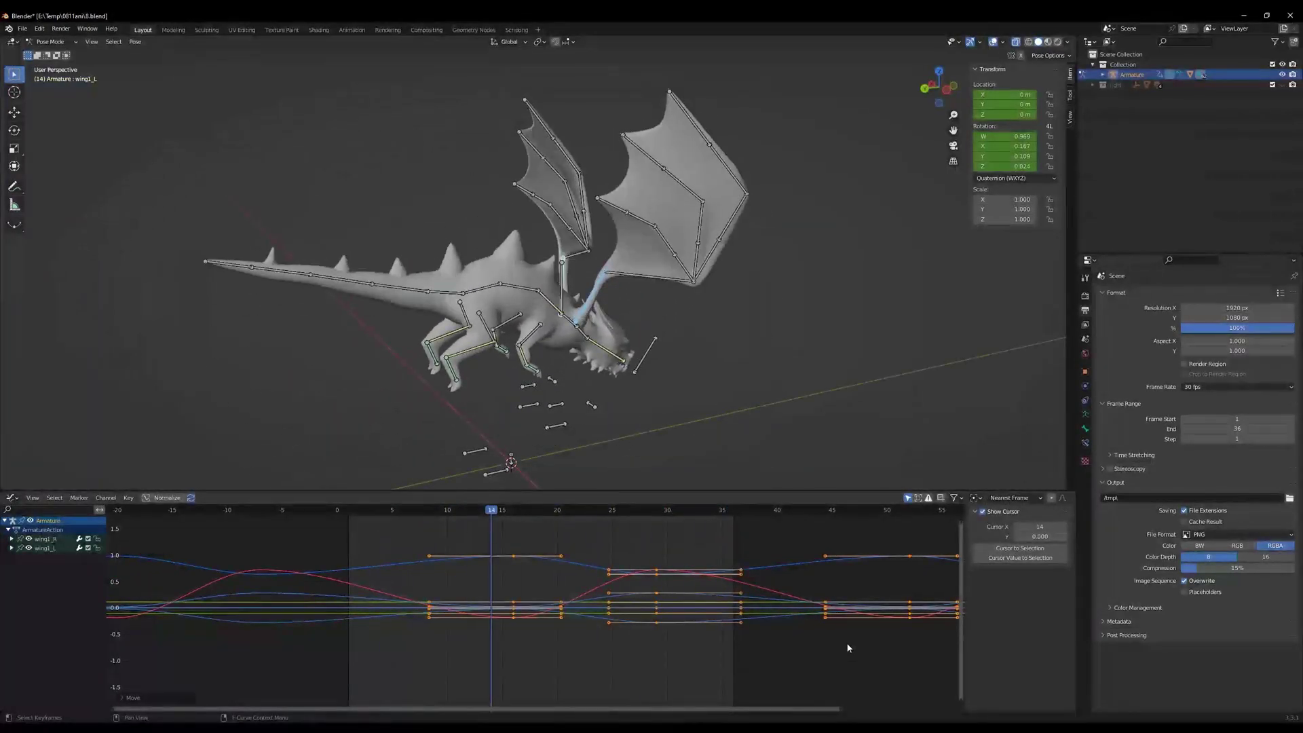
key(g)
key(x)
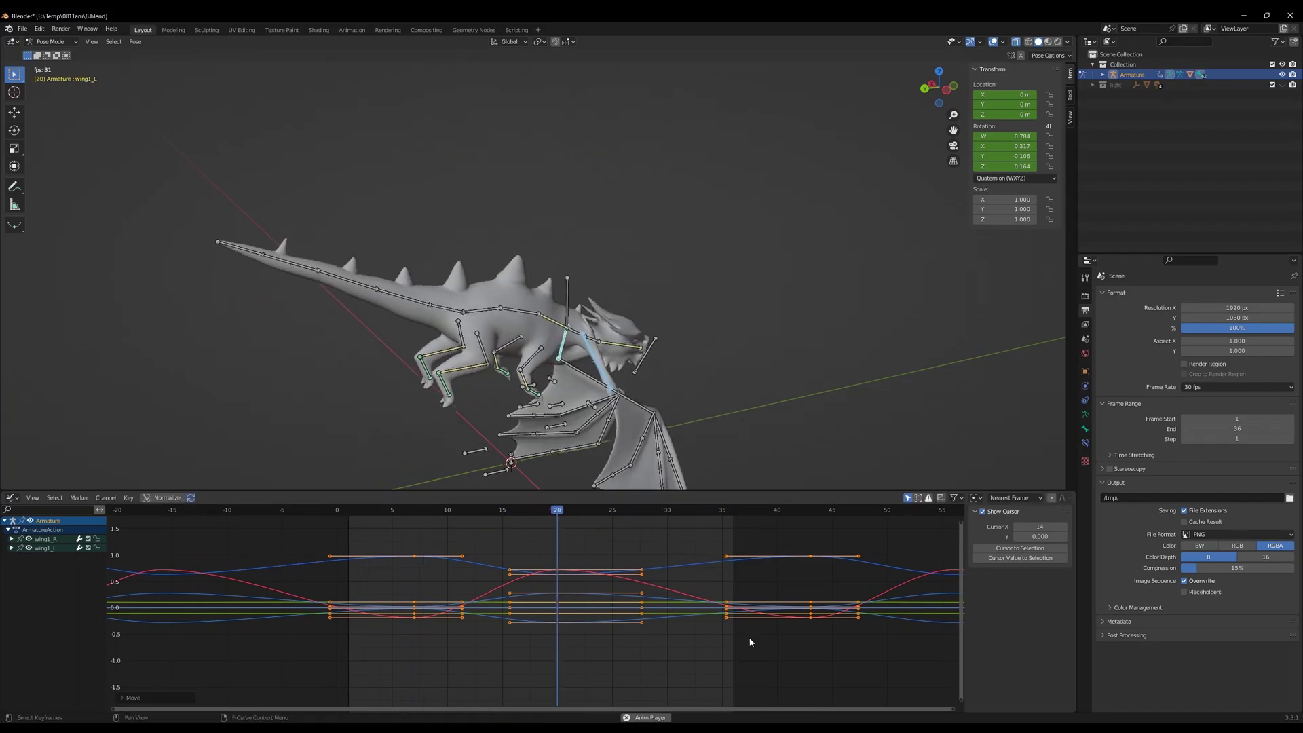
click(914, 639)
key(space)
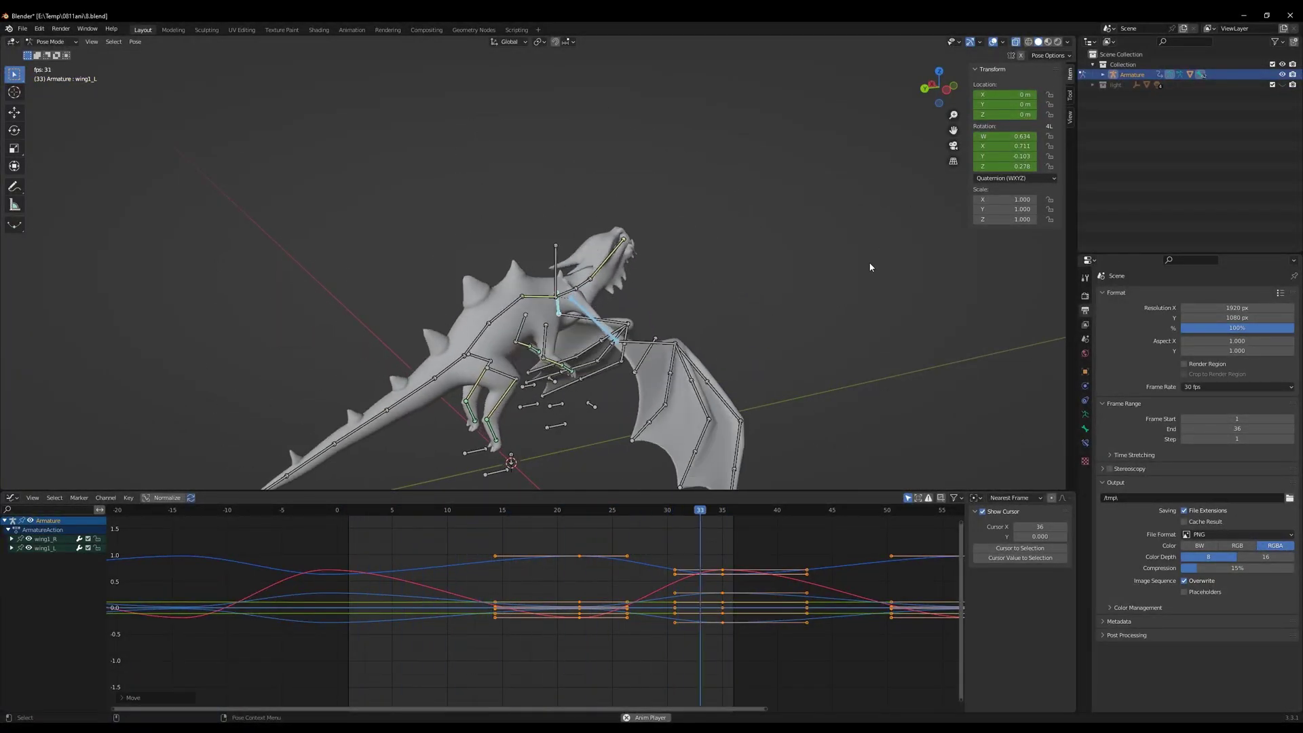
Examine the looping wing flap from the back, top and perspective views
key(space)
click(924, 91)
key(space)
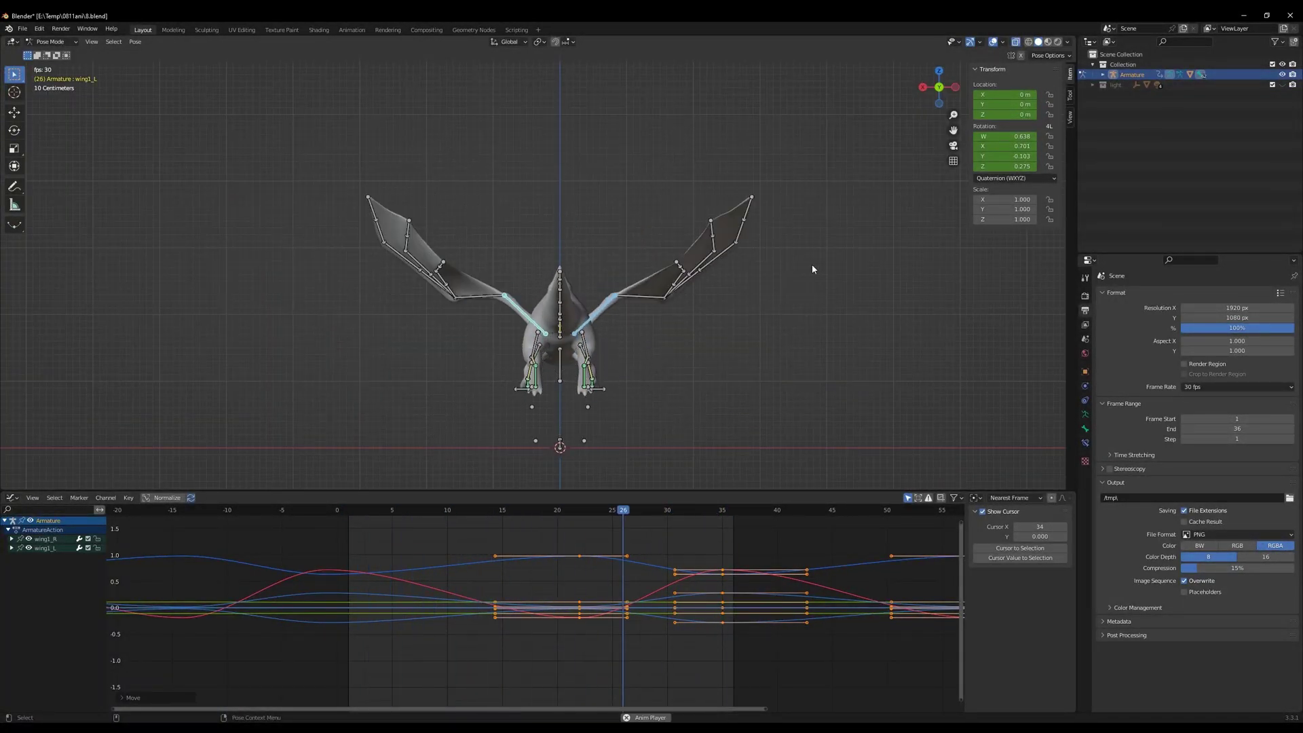
key(space)
key(shift+Left)
key(ctrl+KP_1)
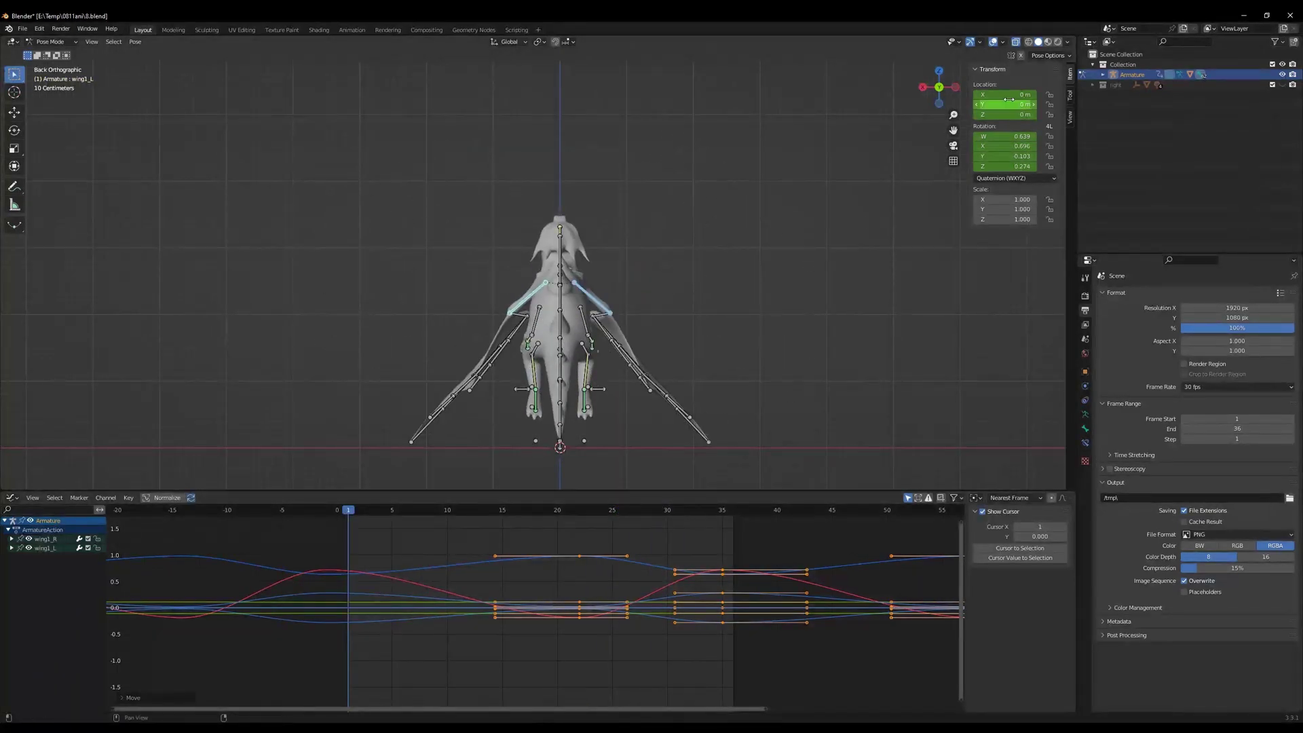
click(939, 71)
key(space)
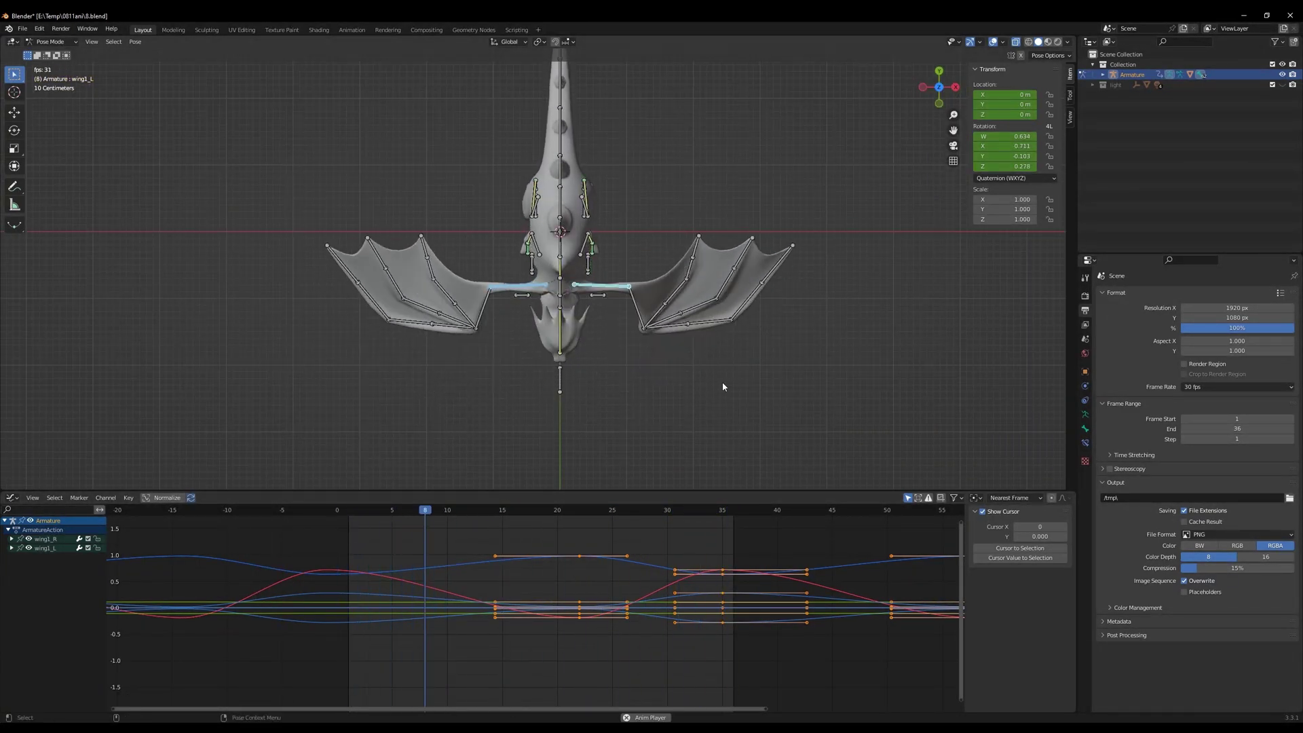
key(Escape)
mouse_move(355, 509)
mouse_down()
mouse_move(527, 511)
mouse_move(337, 510)
mouse_up()
middle_drag(741, 375, 805, 264)
key(space)
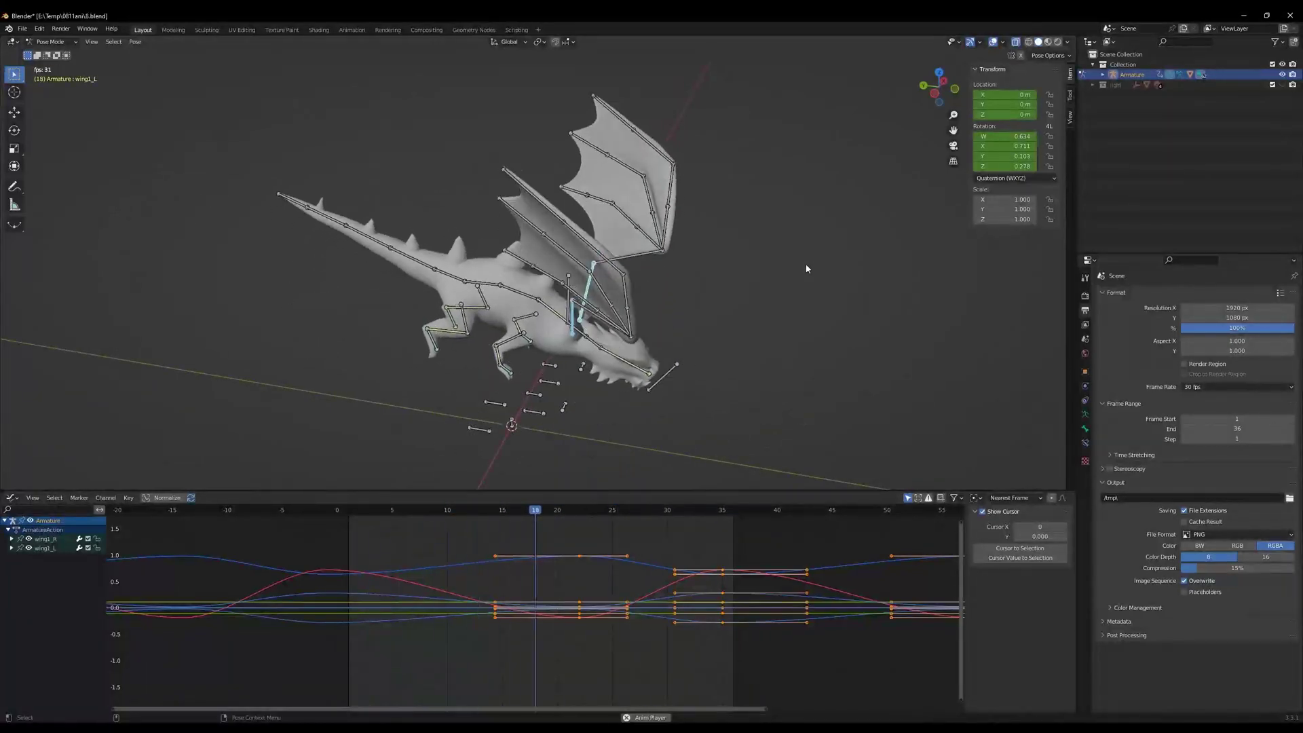
key(space)
Select the head bone in the left side view and bring its curves into view in the Graph Editor
click(604, 242)
click(935, 93)
drag(724, 518, 513, 543)
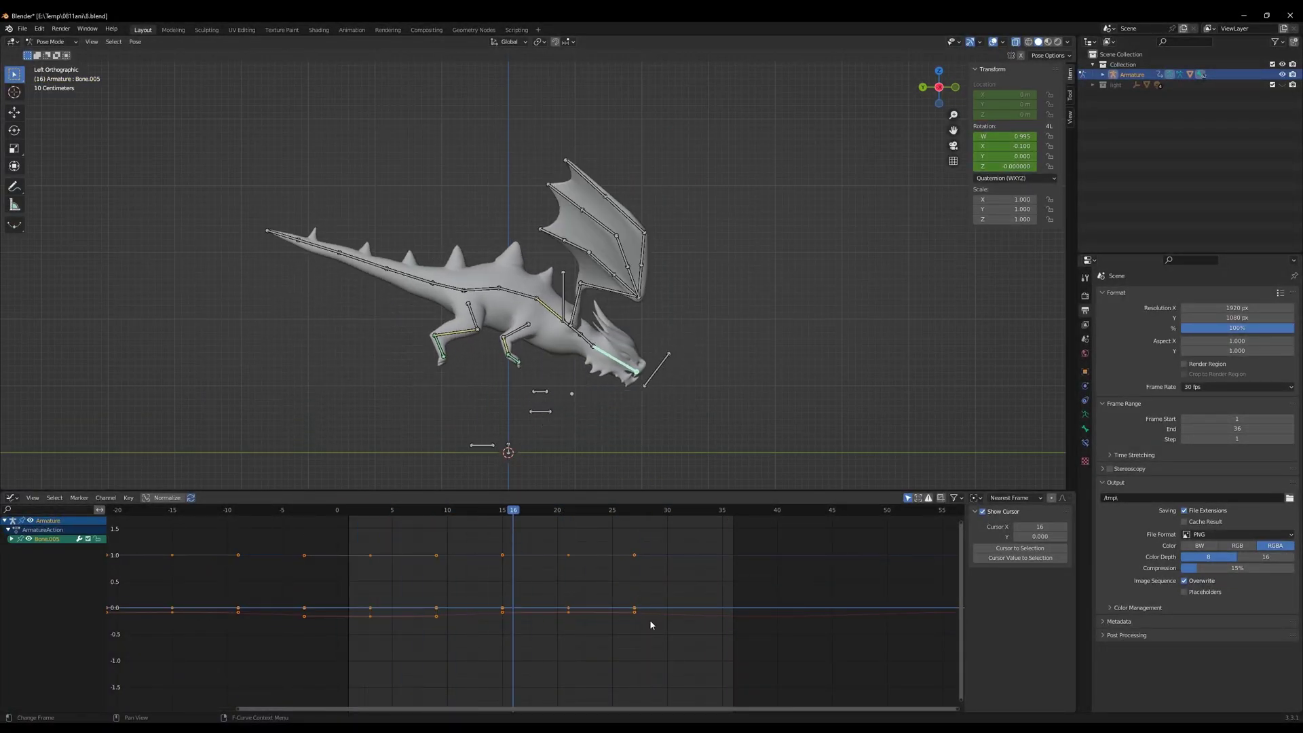
key(Home)
scroll(680, 615, up, 6)
scroll(680, 614, down, 5)
Try tilting the head bone downward at frame 27 and keyframing it
drag(669, 515, 799, 577)
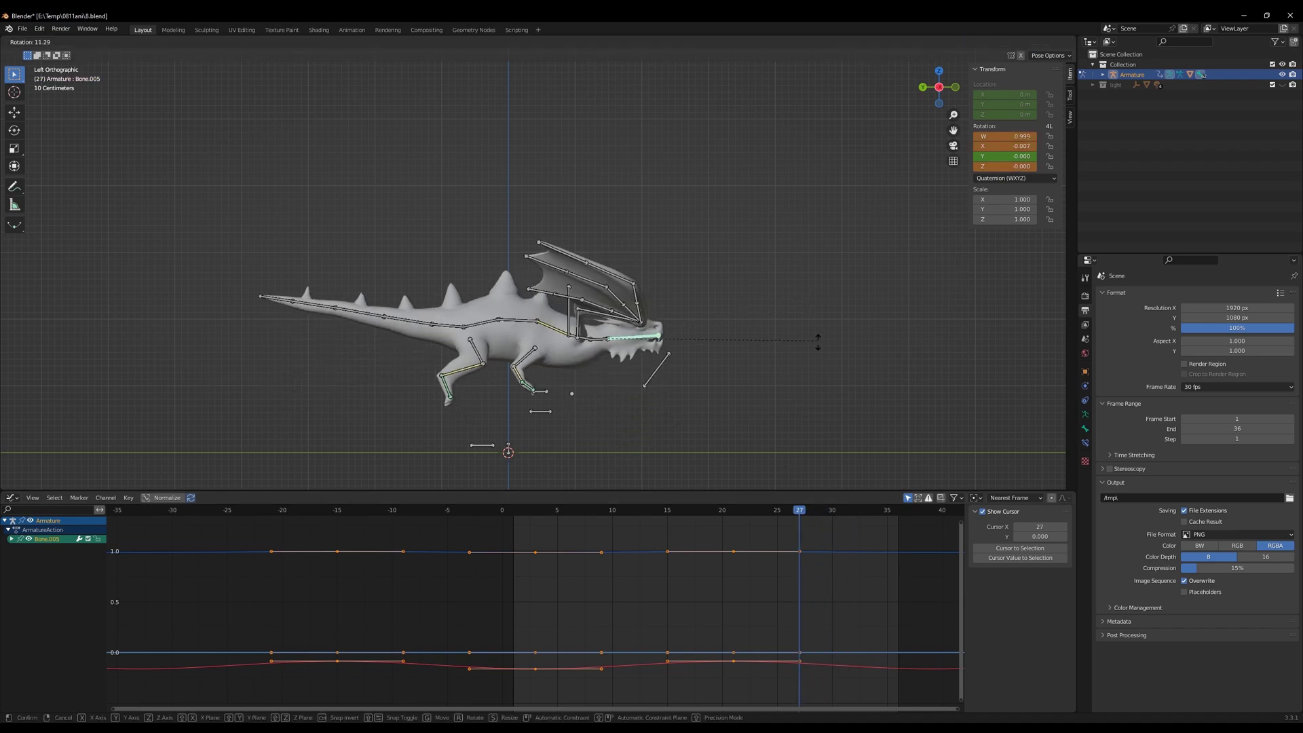
click(818, 370)
key(i)
click(818, 370)
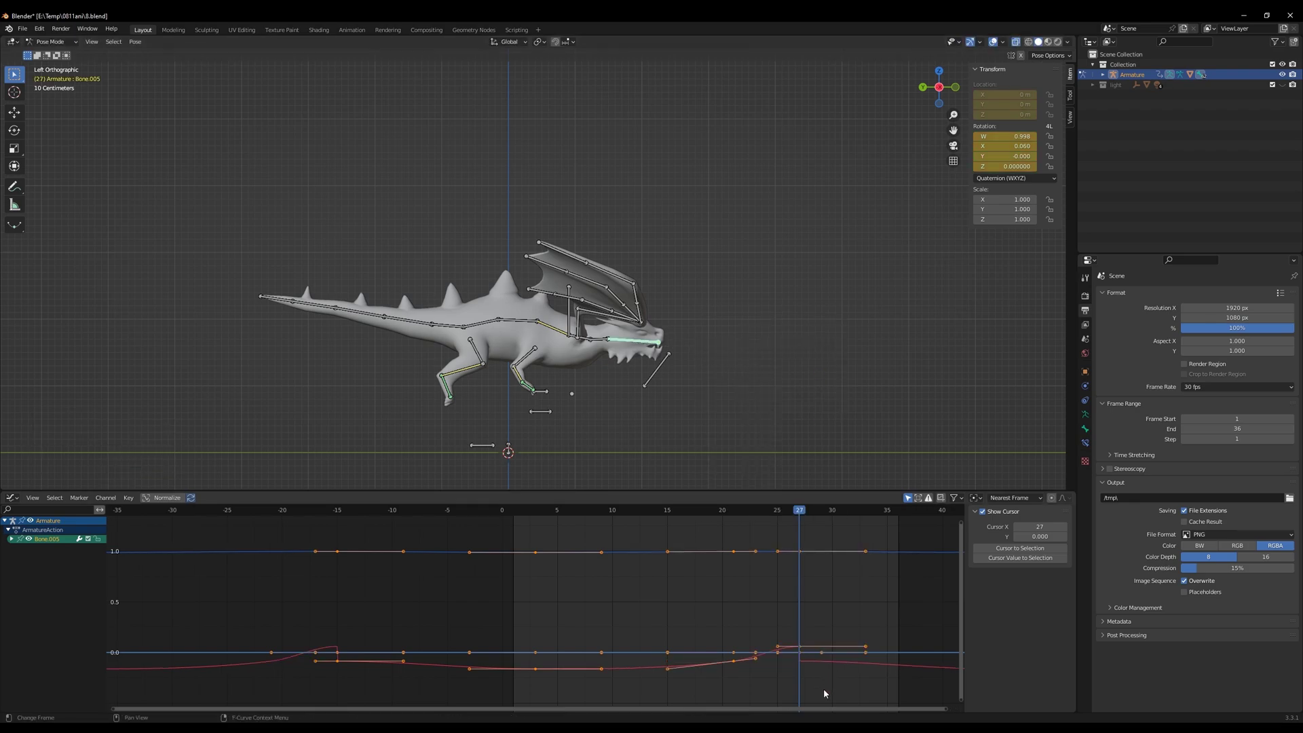
Try shifting all of the head bone's keyframes about 13 frames later
drag(824, 682, 766, 524)
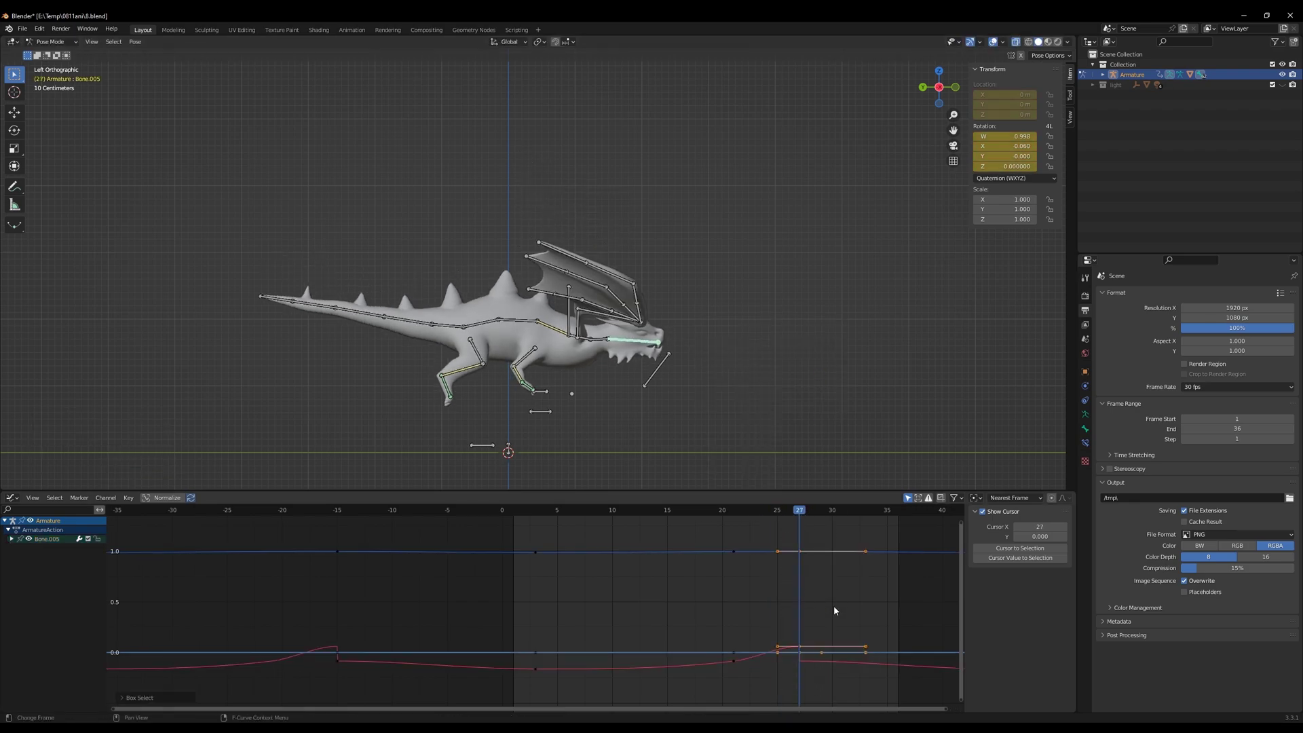
mouse_move(339, 511)
mouse_down()
mouse_move(501, 516)
mouse_move(337, 512)
mouse_up()
key(Home)
drag(232, 532, 754, 696)
key(g)
key(x)
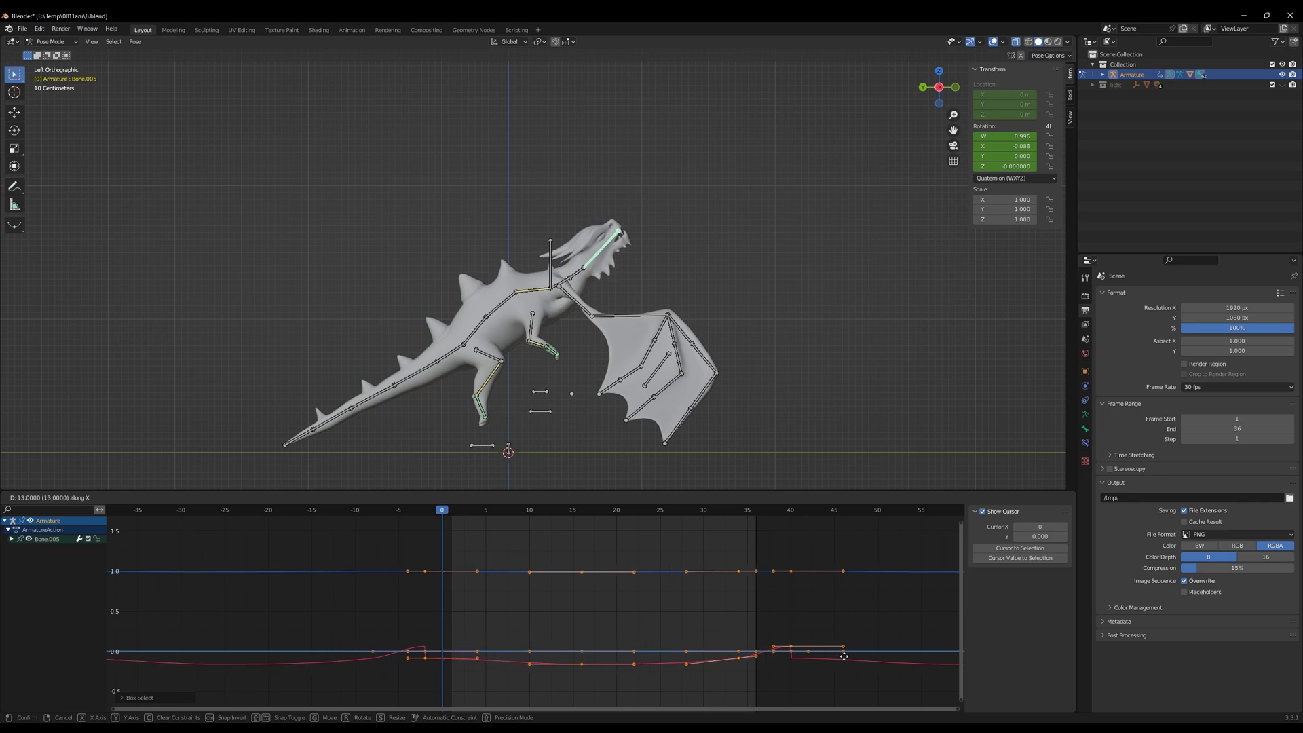
right_click(862, 666)
Undo the head bone's frame-27 keyframe edits and preview the loop
key(ctrl+z)
key(ctrl+z)
key(ctrl+z)
key(ctrl+z)
drag(674, 514, 443, 507)
key(space)
key(space)
Tilt the head bone down at frame 3 to a quaternion X of about 0.044, keyframe it and preview
drag(651, 510, 467, 568)
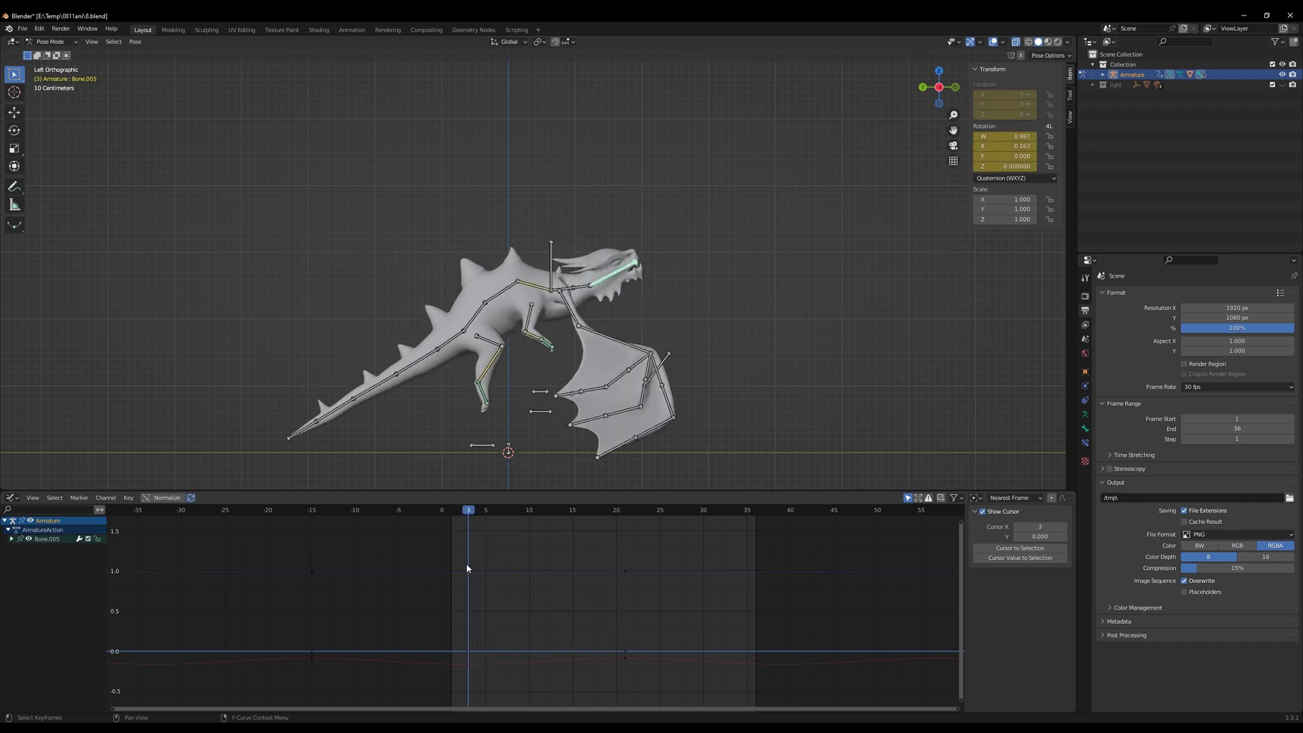
click(769, 367)
key(i)
click(776, 328)
key(space)
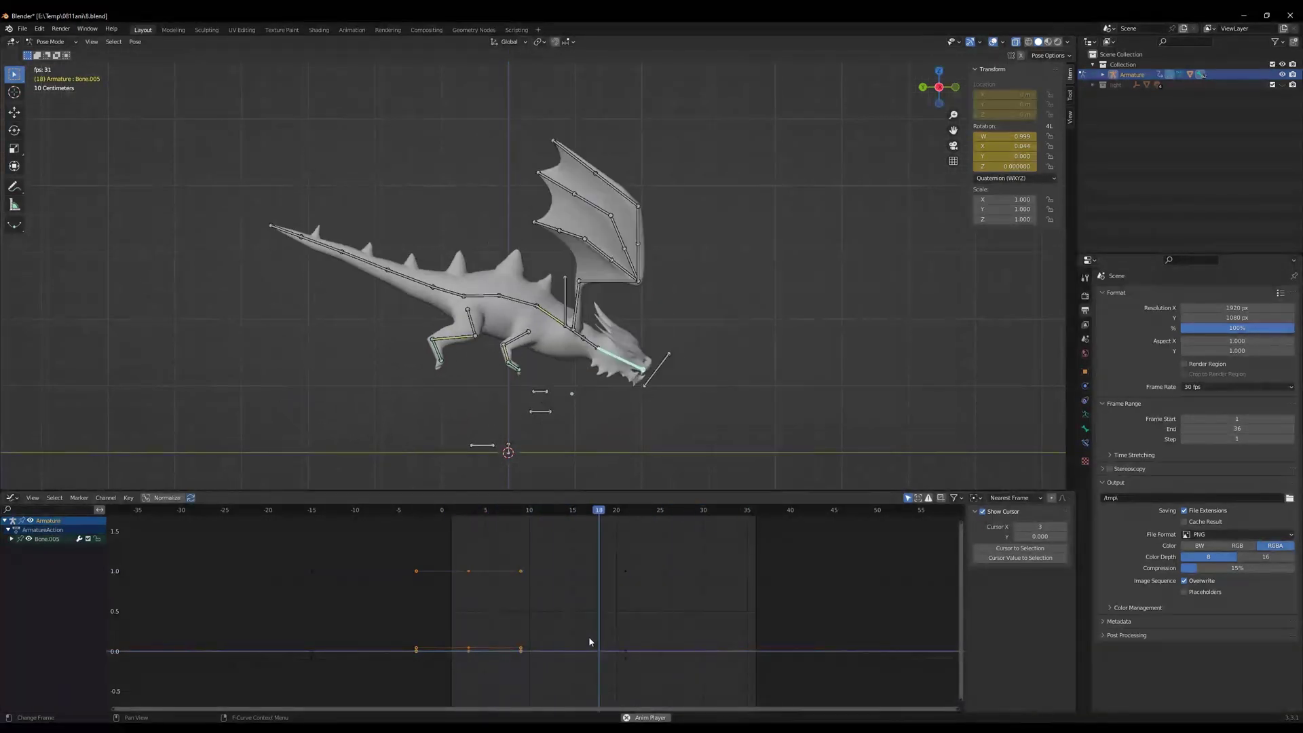
key(space)
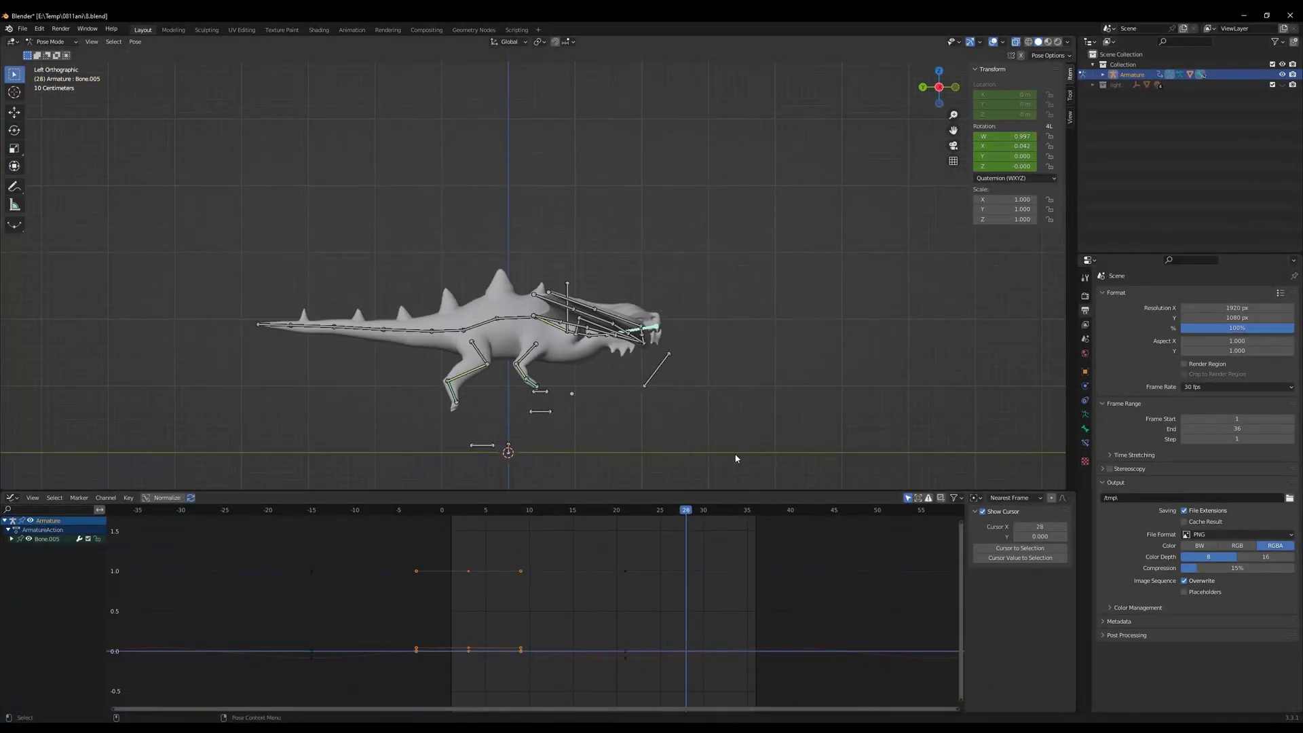
Preview the loop with the right inner wing bone wing1_R selected, and scrub from frame 0 to frame 35
click(940, 72)
click(442, 511)
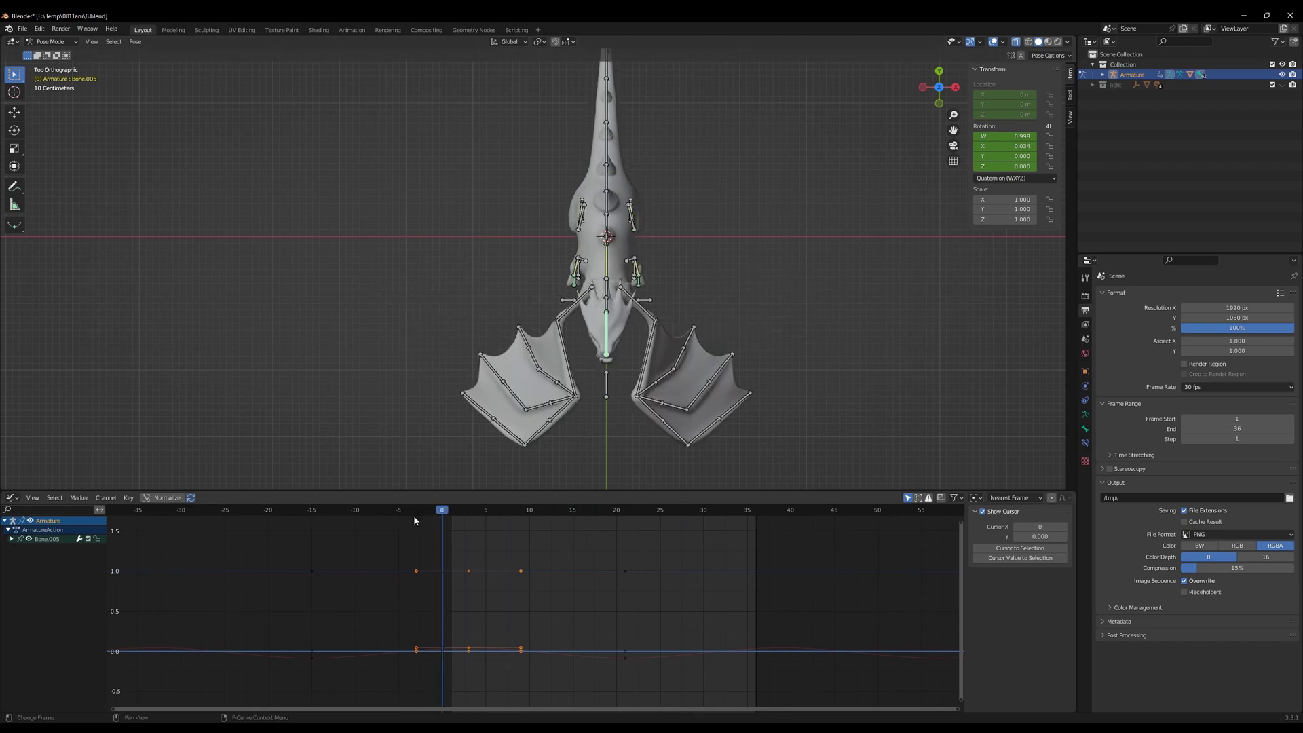
click(570, 313)
middle_drag(570, 313, 807, 327)
key(space)
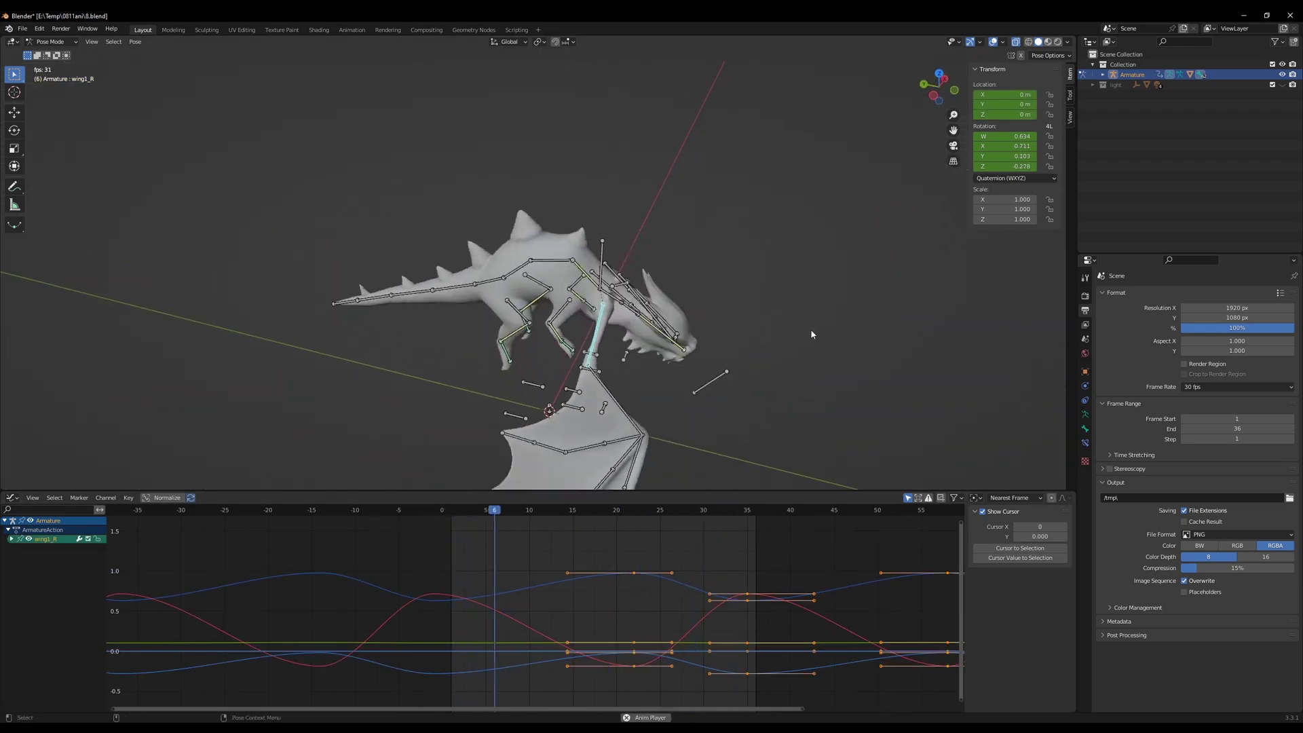
key(Escape)
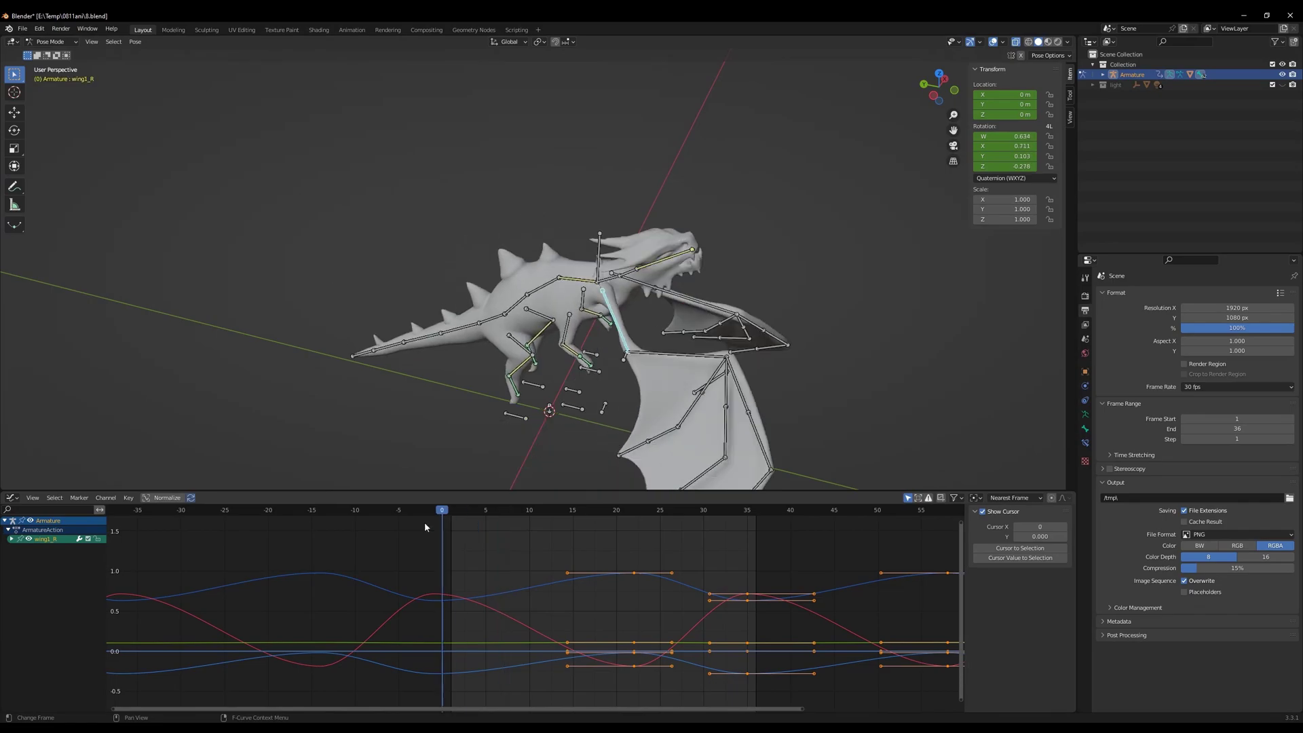
drag(425, 523, 748, 544)
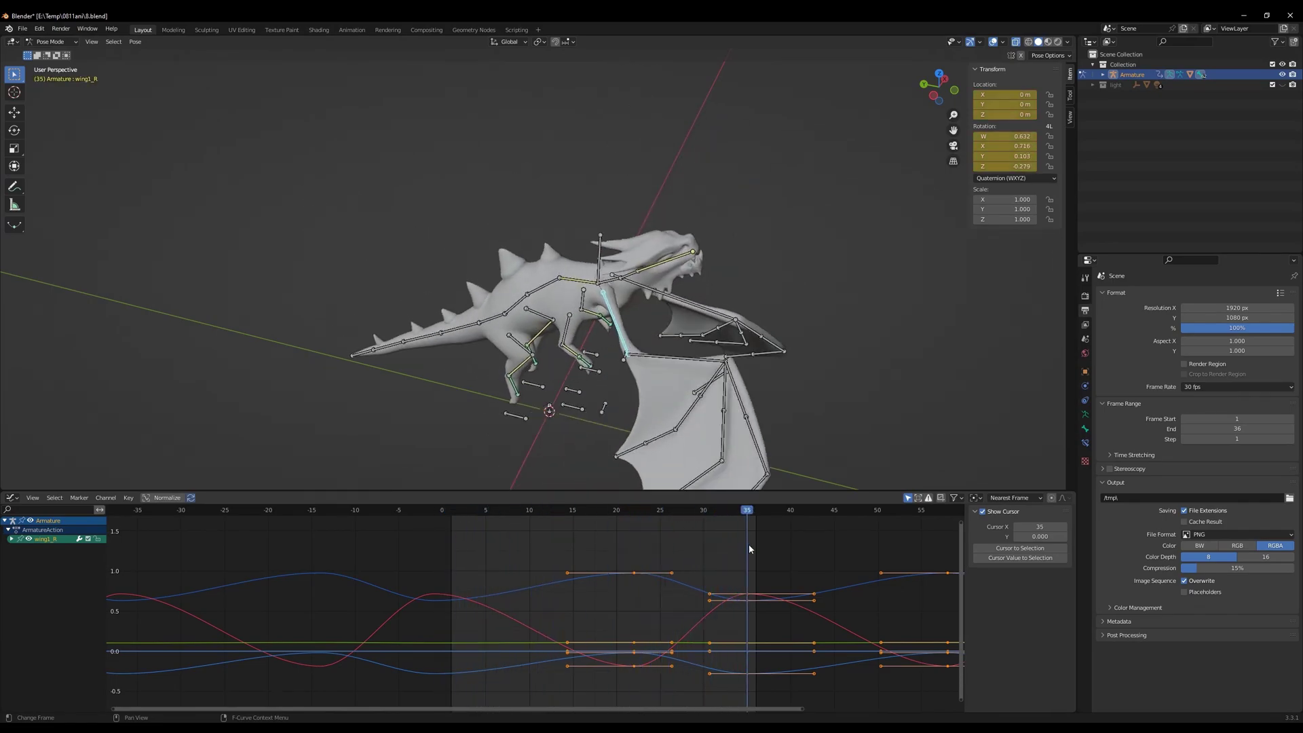
Try shifting all of wing1_R's keyframes 22 frames earlier, preview the loop and undo the shift
scroll(634, 570, down, 6)
drag(530, 553, 885, 693)
scroll(835, 638, up, 2)
key(g)
key(x)
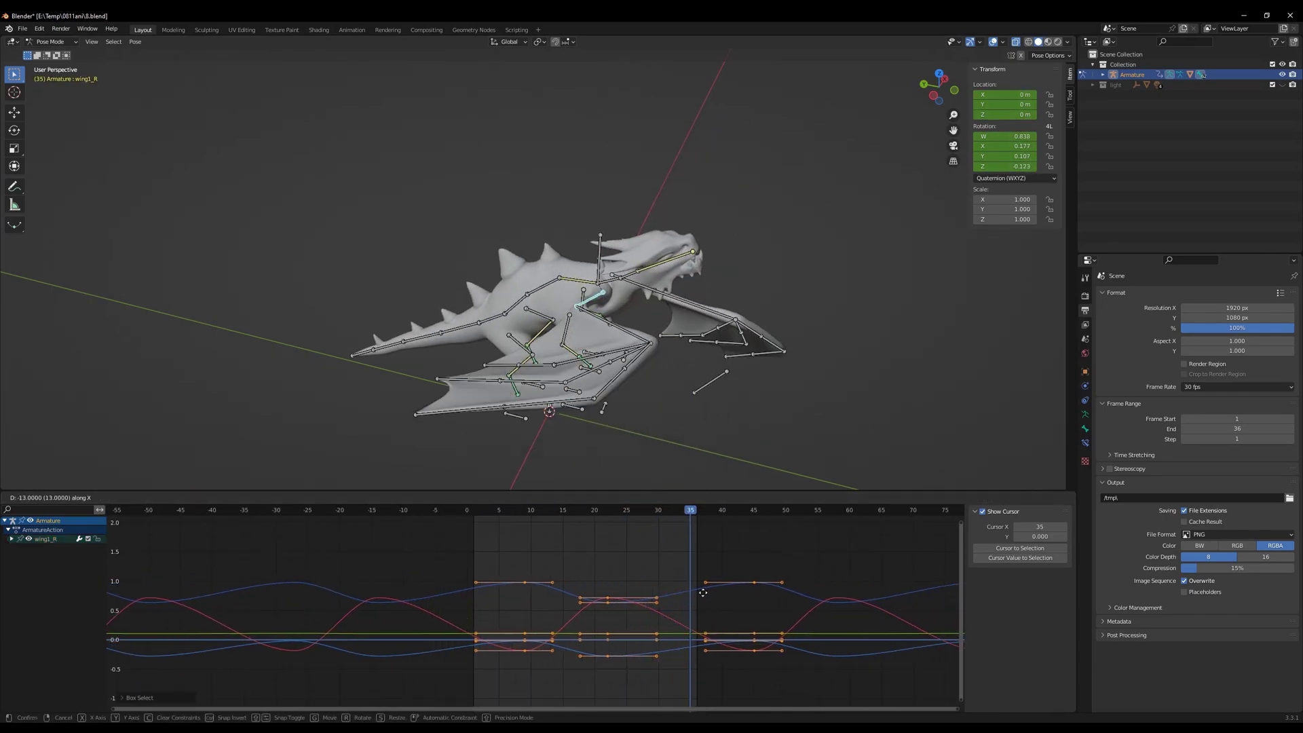
key(space)
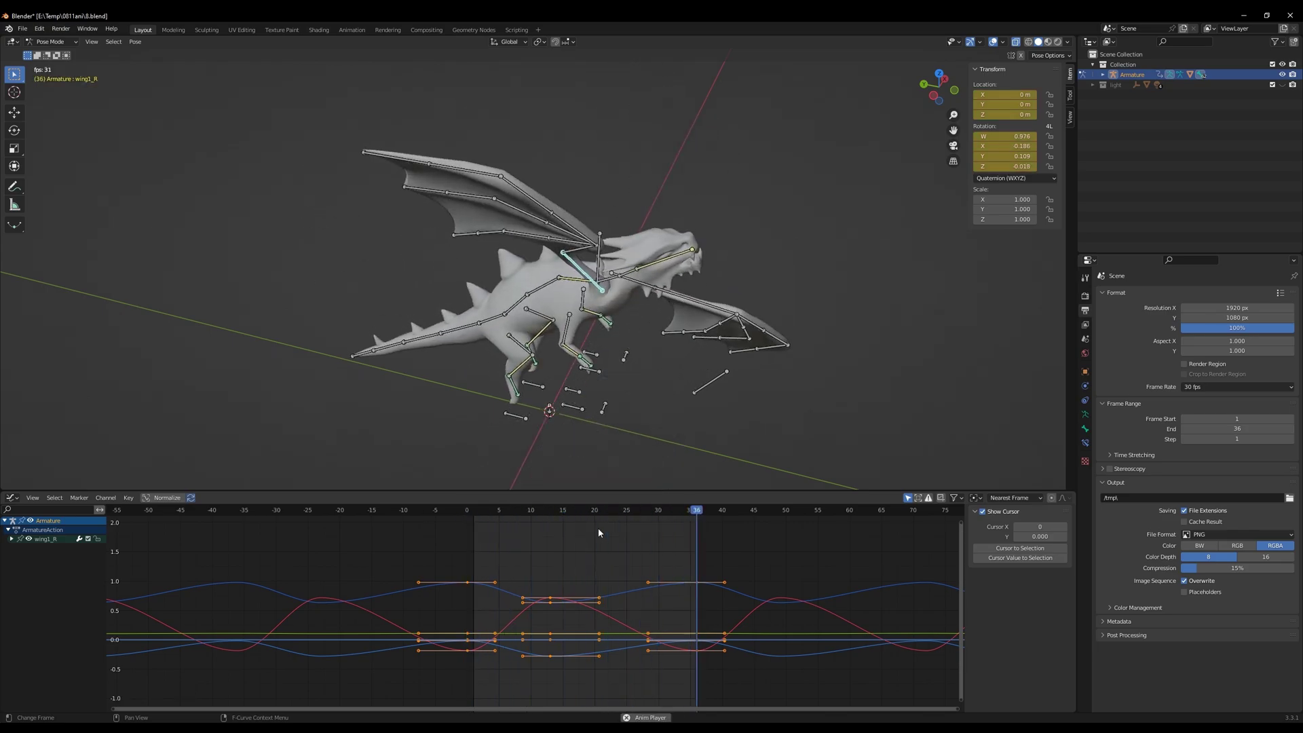
key(space)
key(ctrl+z)
Shift all keyframes of both inner wing bones, wing1_R and wing1_L, 22 frames earlier and preview the loop
shift+click(645, 289)
middle_drag(649, 299, 581, 285)
key(x)
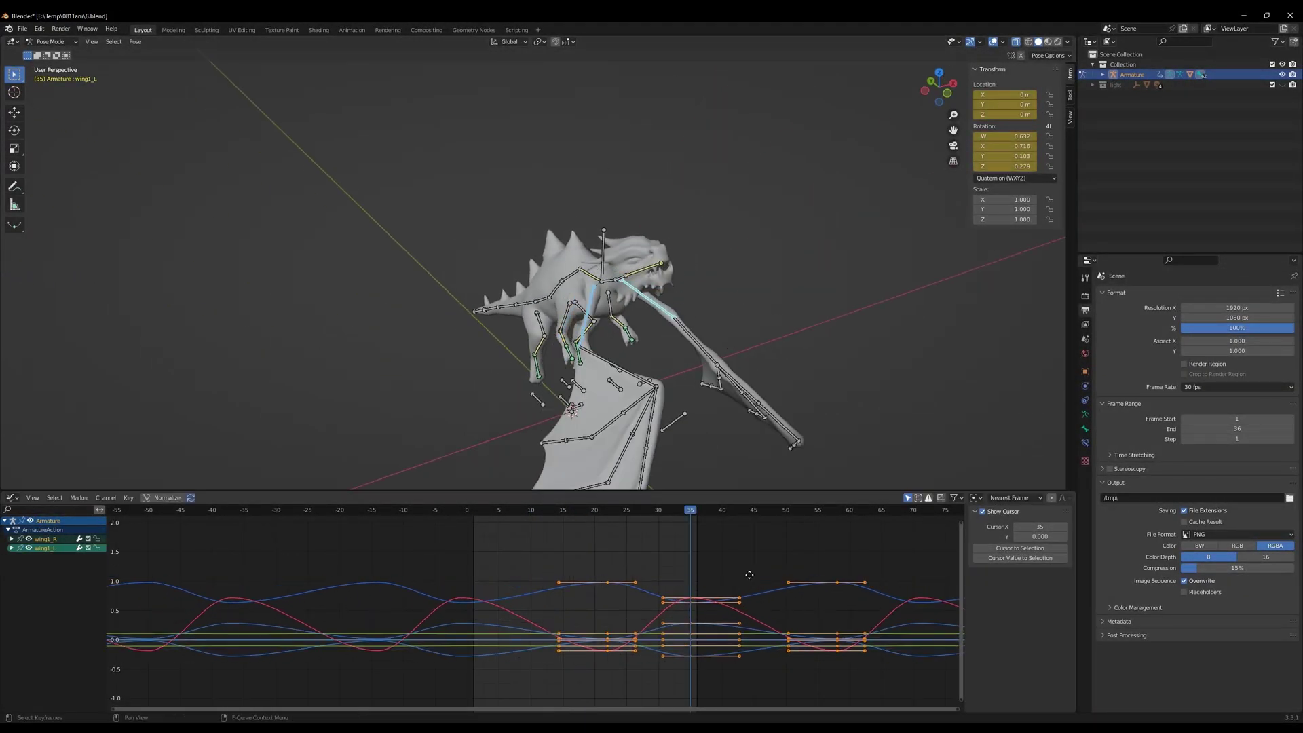
click(615, 576)
key(space)
key(space)
Scrub through the shifted wing flap from several angles and stop at frame 26 in top view
drag(530, 510, 702, 527)
click(939, 73)
click(480, 510)
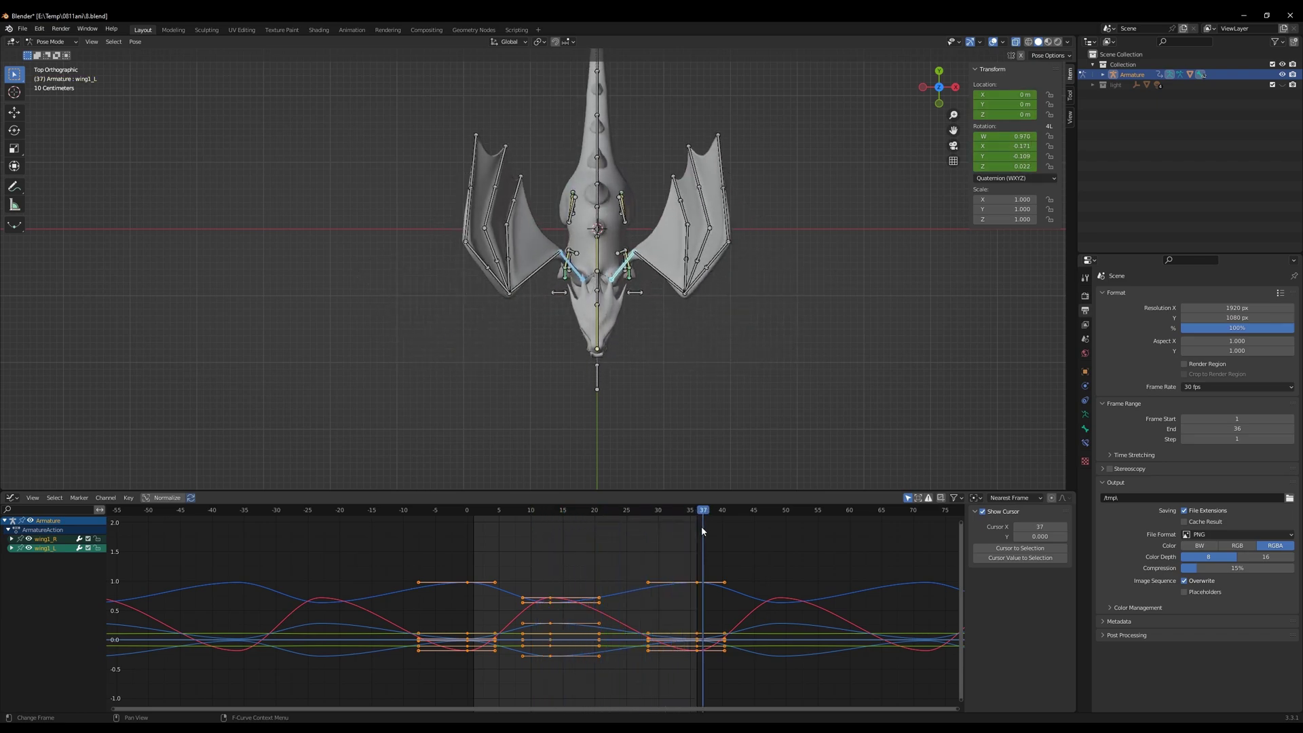
middle_drag(706, 441, 721, 343)
drag(679, 512, 633, 527)
click(939, 78)
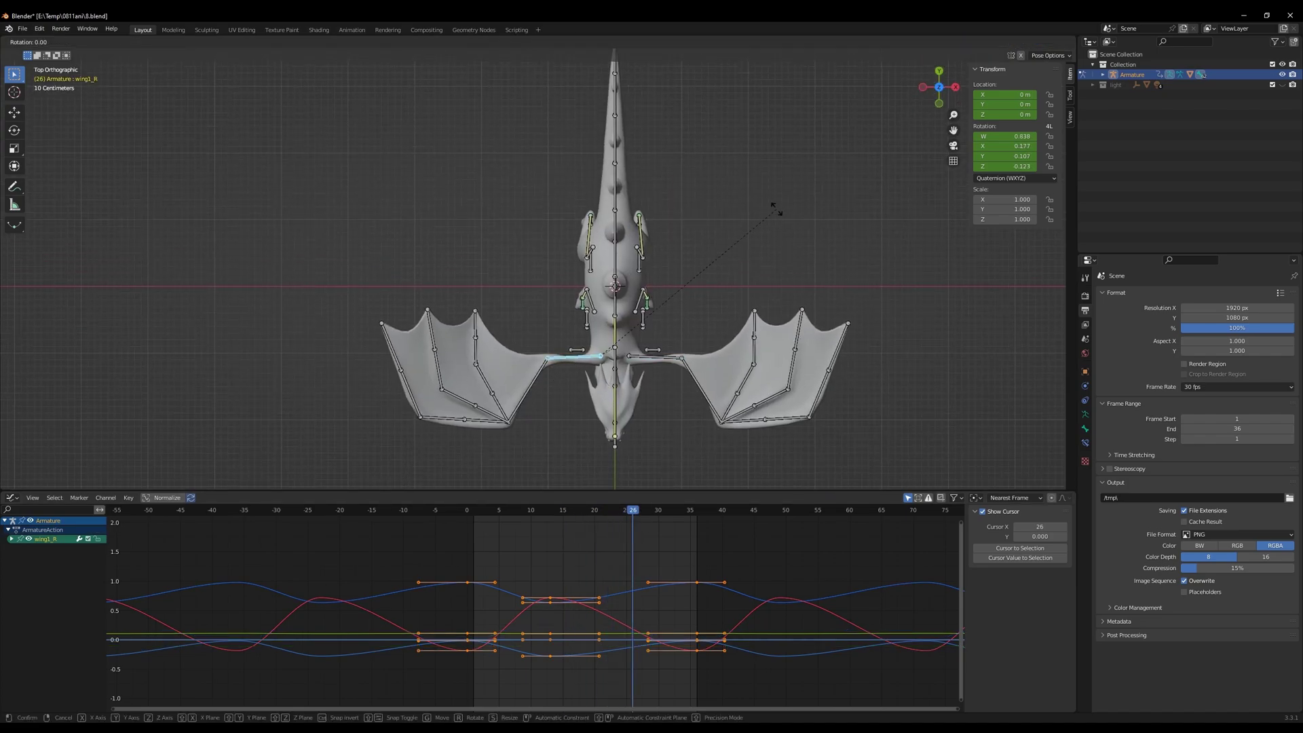
text(r30)
key(Escape)
mouse_move(689, 321)
middle_down()
mouse_move(706, 226)
mouse_move(699, 305)
middle_up()
click(939, 80)
key(r)
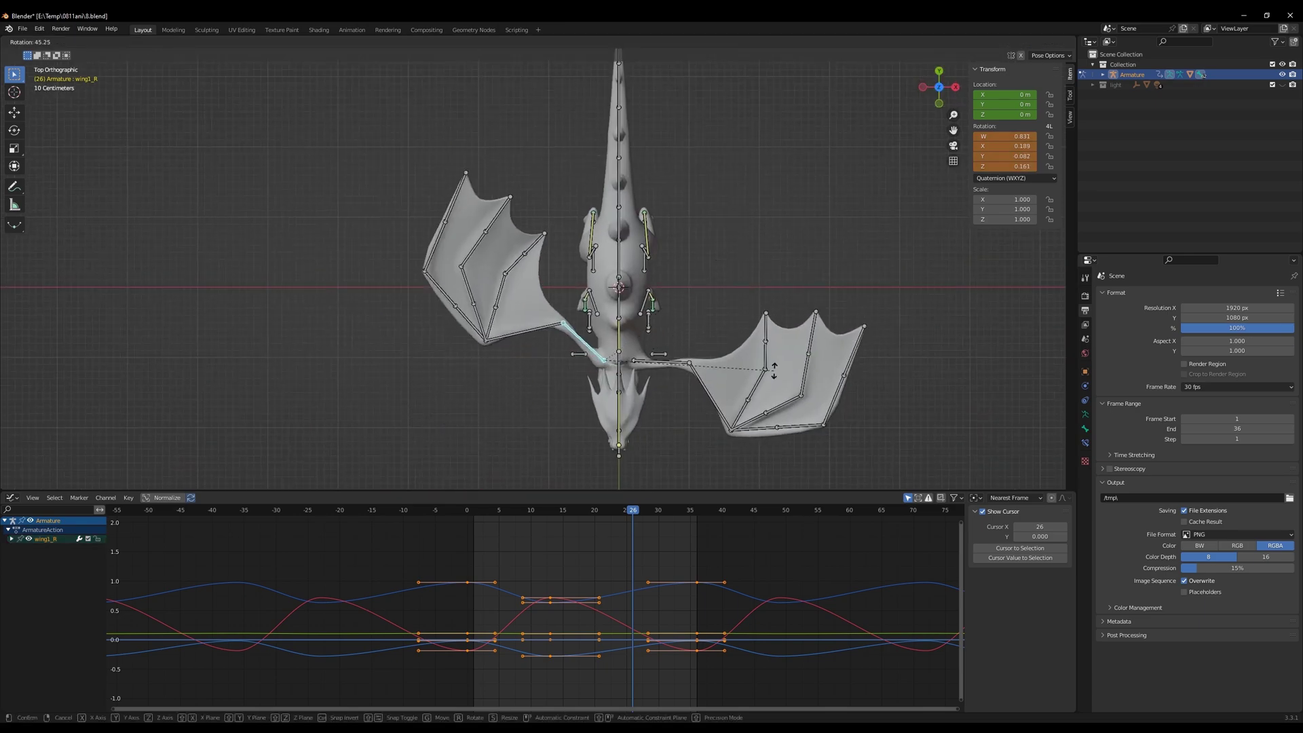
key(Escape)
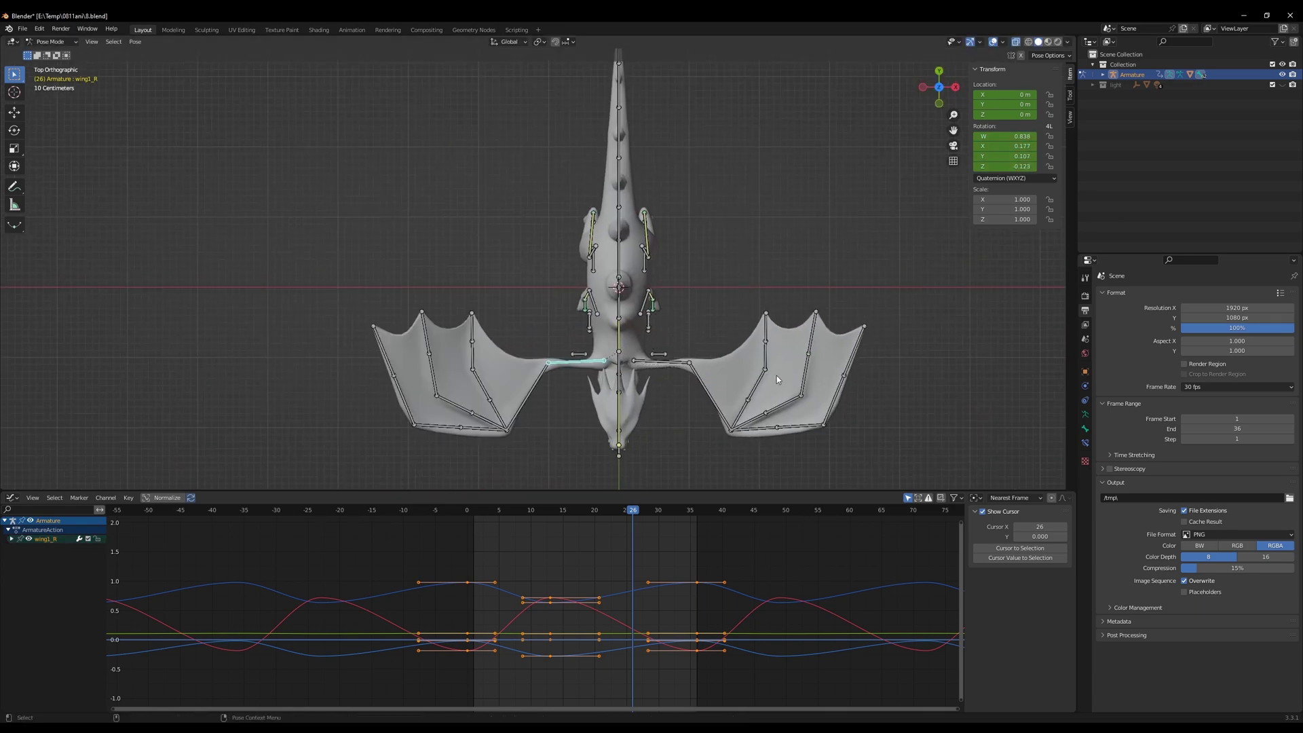
Rotate wing1_R by 30° and another 10° in top view at frame 26 and keyframe it
text(r30)
key(Return)
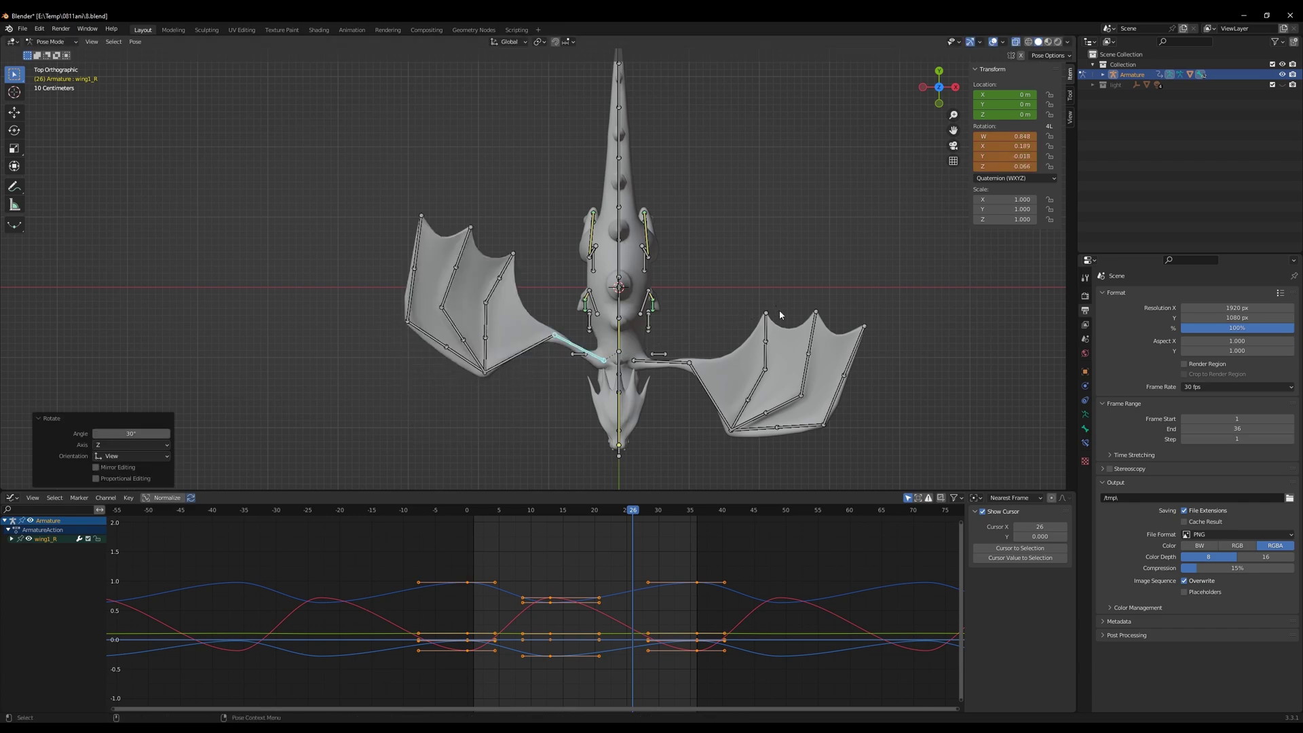
text(r10)
key(Return)
key(i)
click(719, 274)
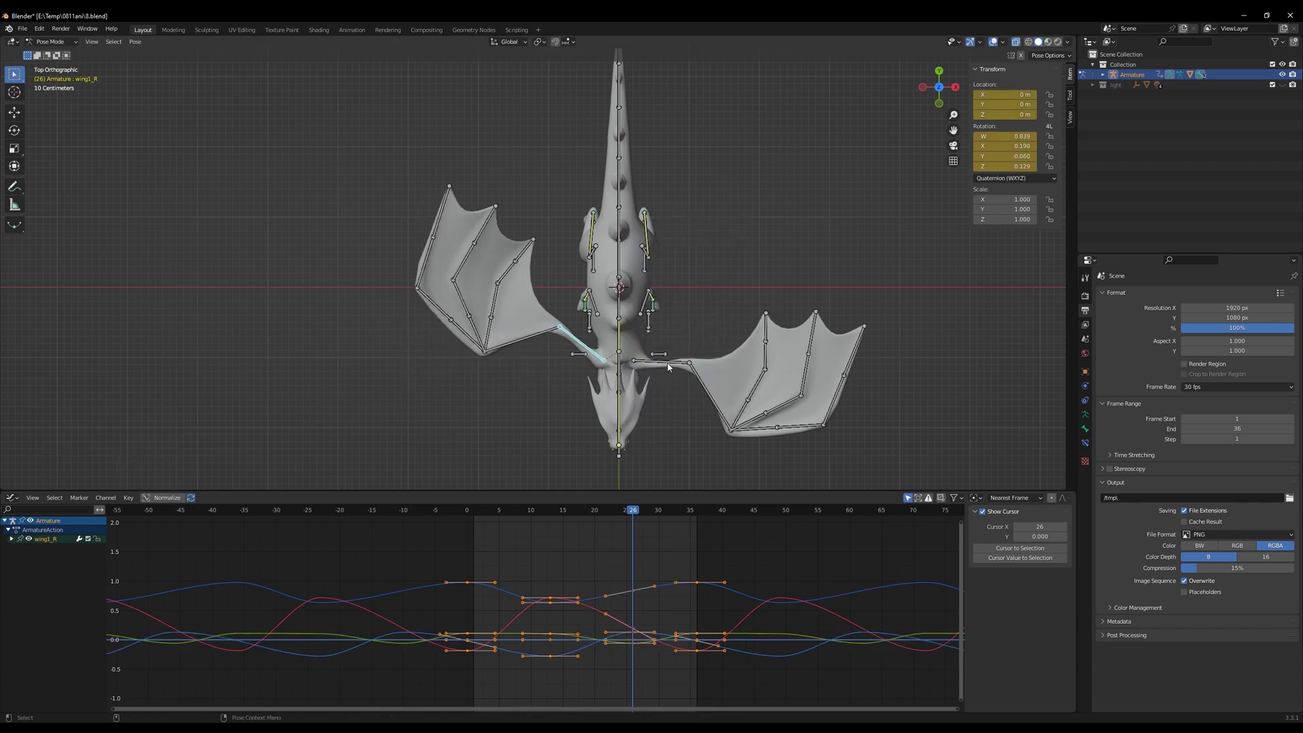
Rotate wing1_L at frame 26 to mirror the right inner wing bone's pose and keyframe it
key(ctrl+shift+m)
text(0)
key(Return)
key(i)
click(746, 341)
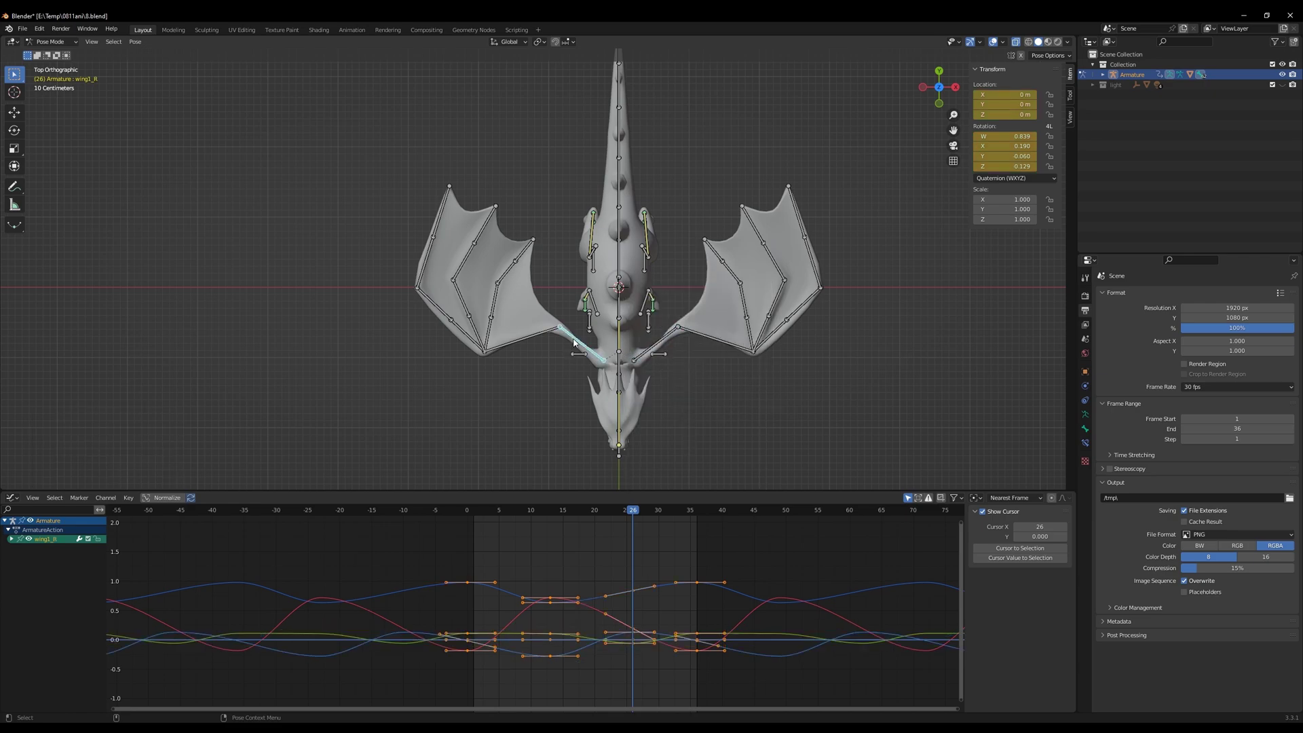
Select the outer wing bone wing2_R, return to frame 0 and preview the loop from several angles
click(538, 335)
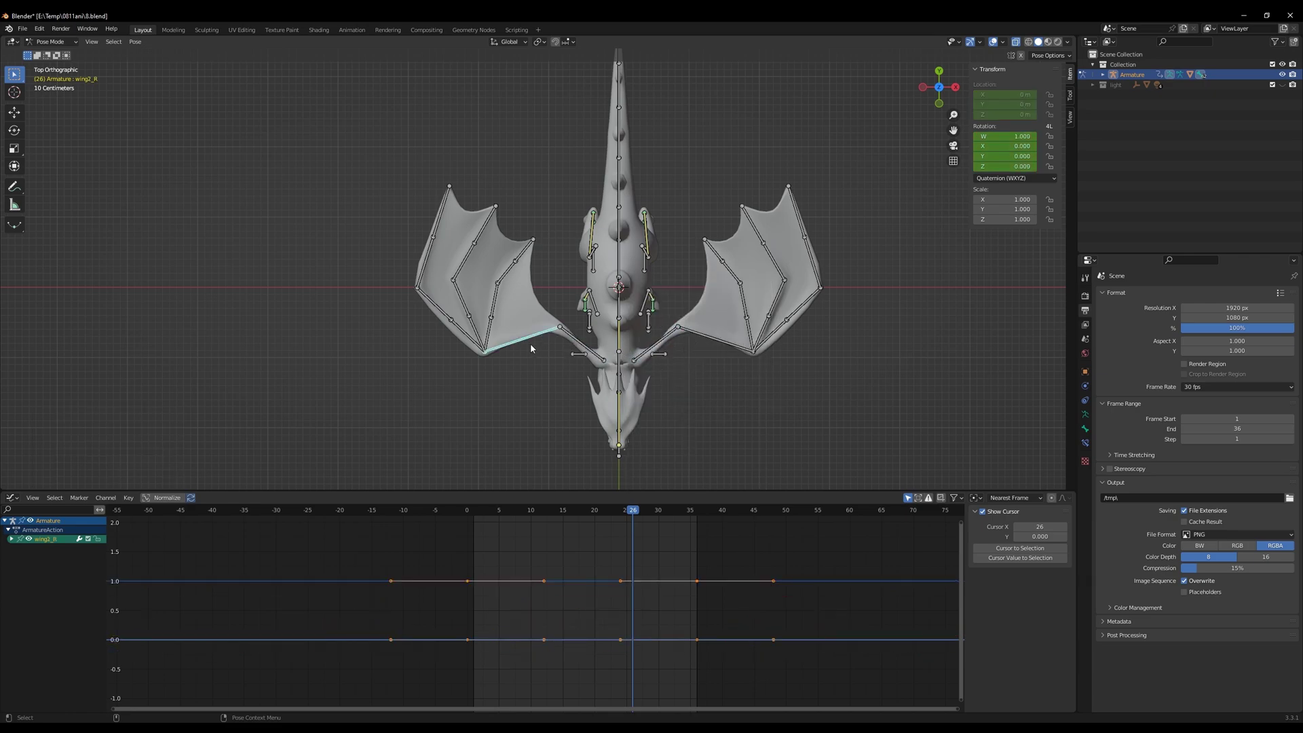
drag(551, 509, 425, 523)
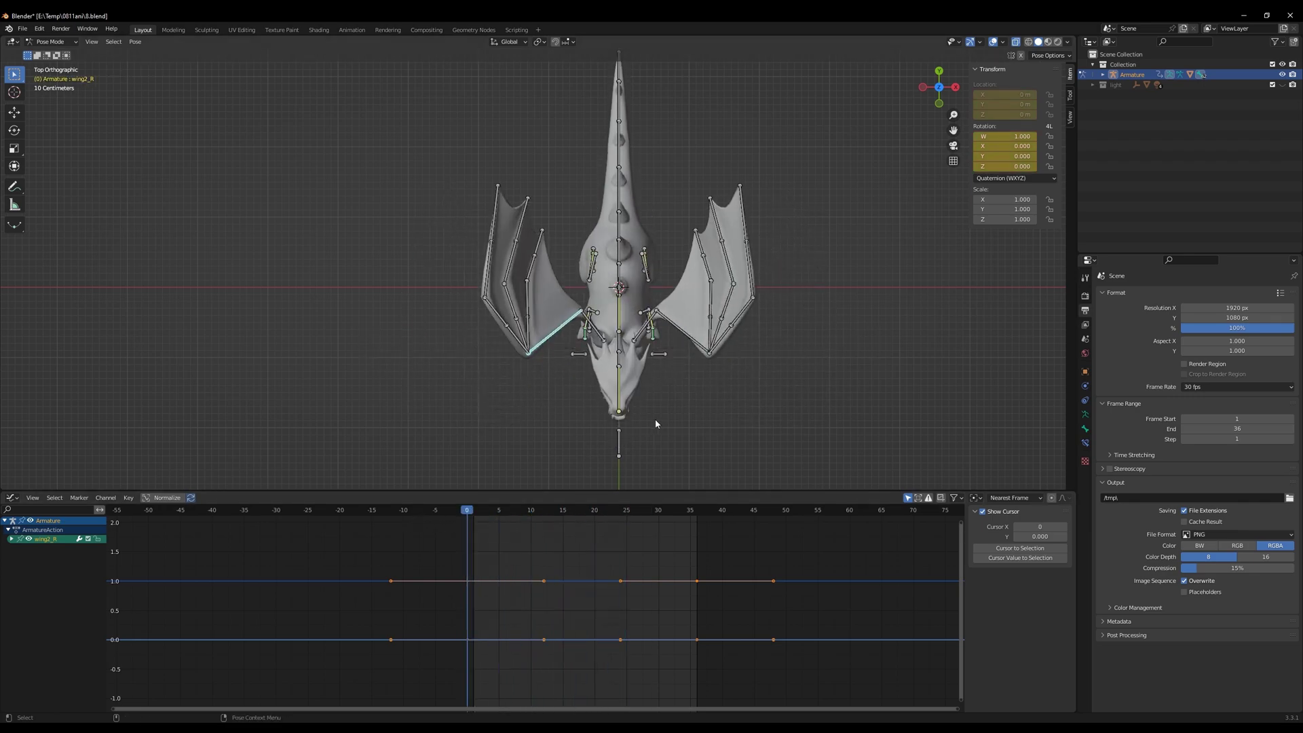
key(shift+ctrl+space)
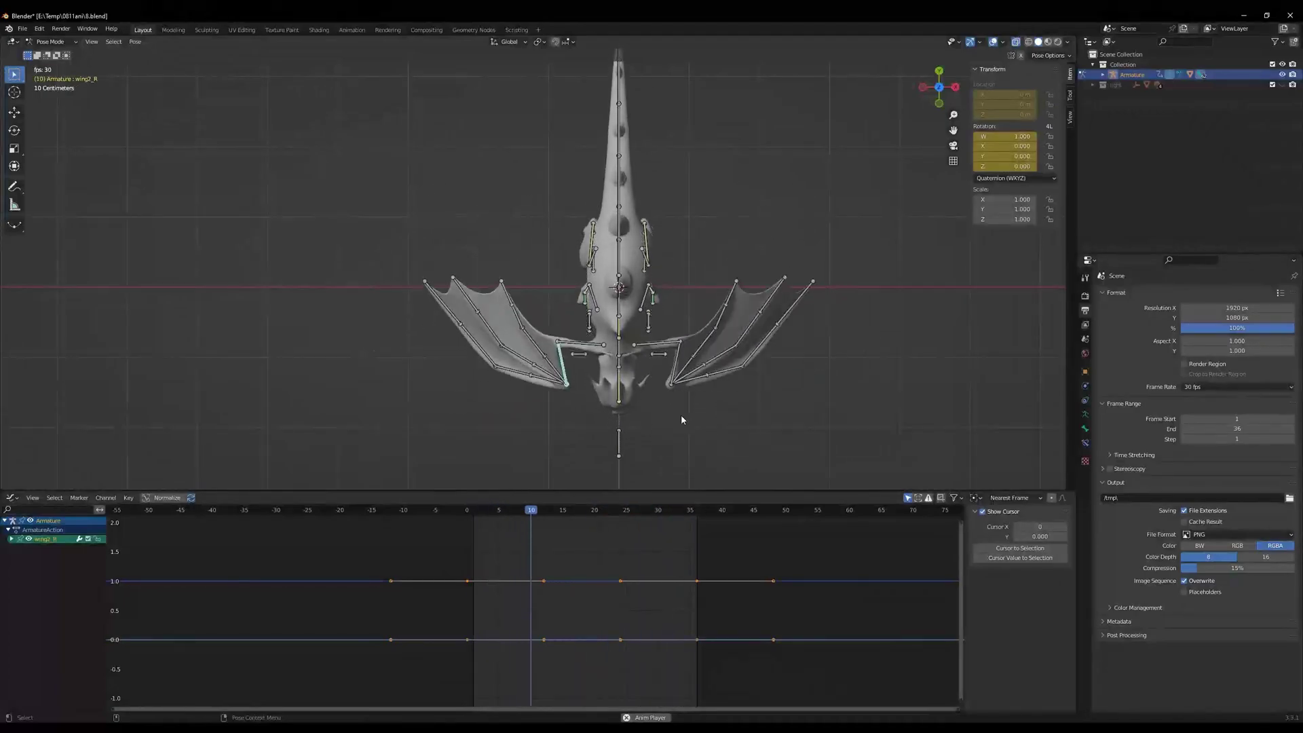
middle_drag(681, 419, 745, 367)
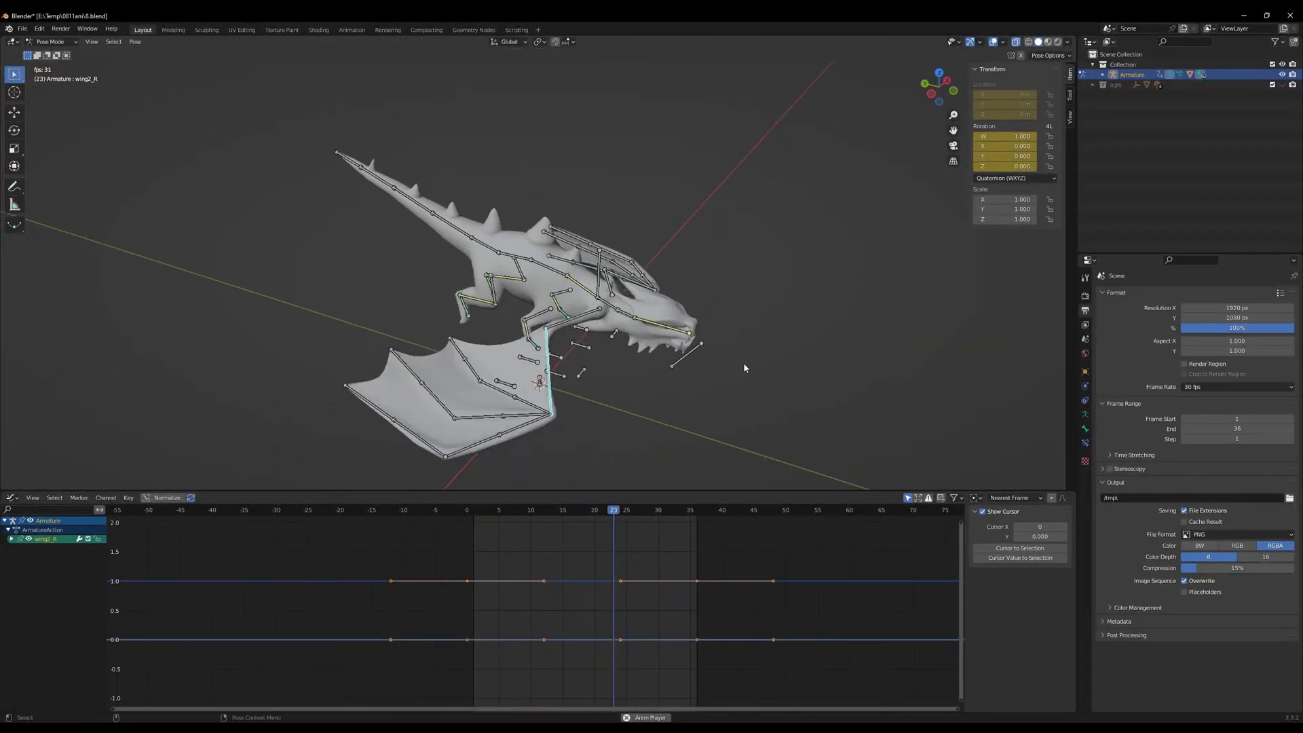
key(space)
Keyframe the unchanged rotation of both outer wing bones, wing2_R and wing2_L, at frame 14
click(938, 72)
shift+middle_drag(637, 337, 628, 462)
drag(465, 511, 550, 524)
middle_drag(555, 468, 665, 372)
drag(522, 512, 581, 525)
middle_drag(597, 468, 636, 439)
drag(600, 518, 560, 515)
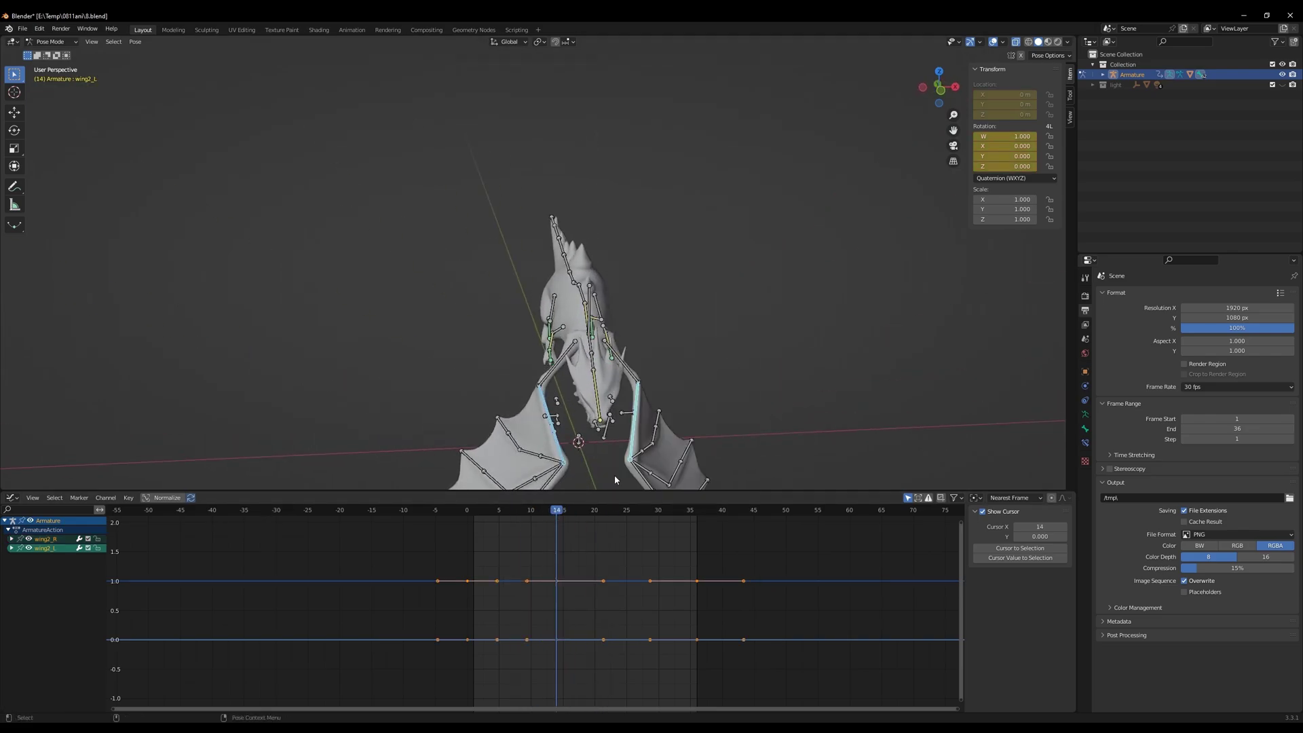
Rotate wing2_R by -40° in top view at frame 26 and keyframe it
alt+middle_drag(728, 365, 681, 418)
alt+scroll(681, 418, up, 11)
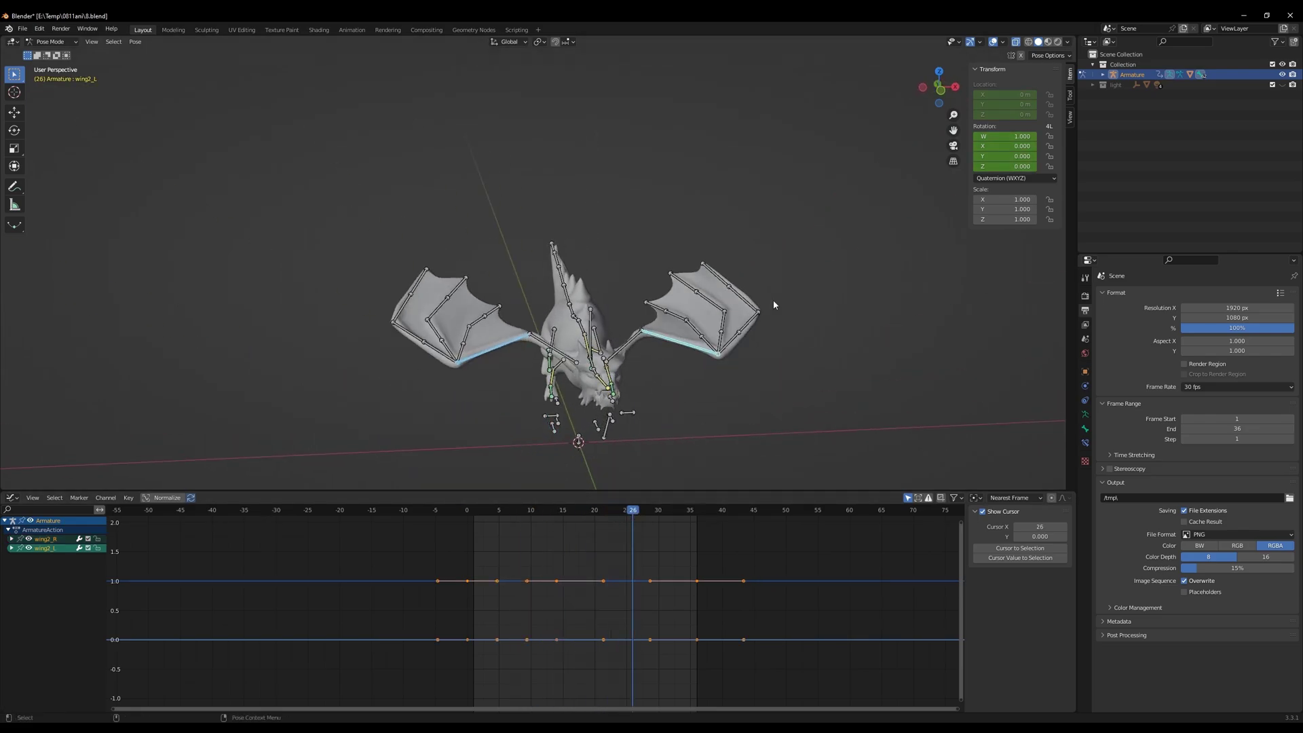
key(r)
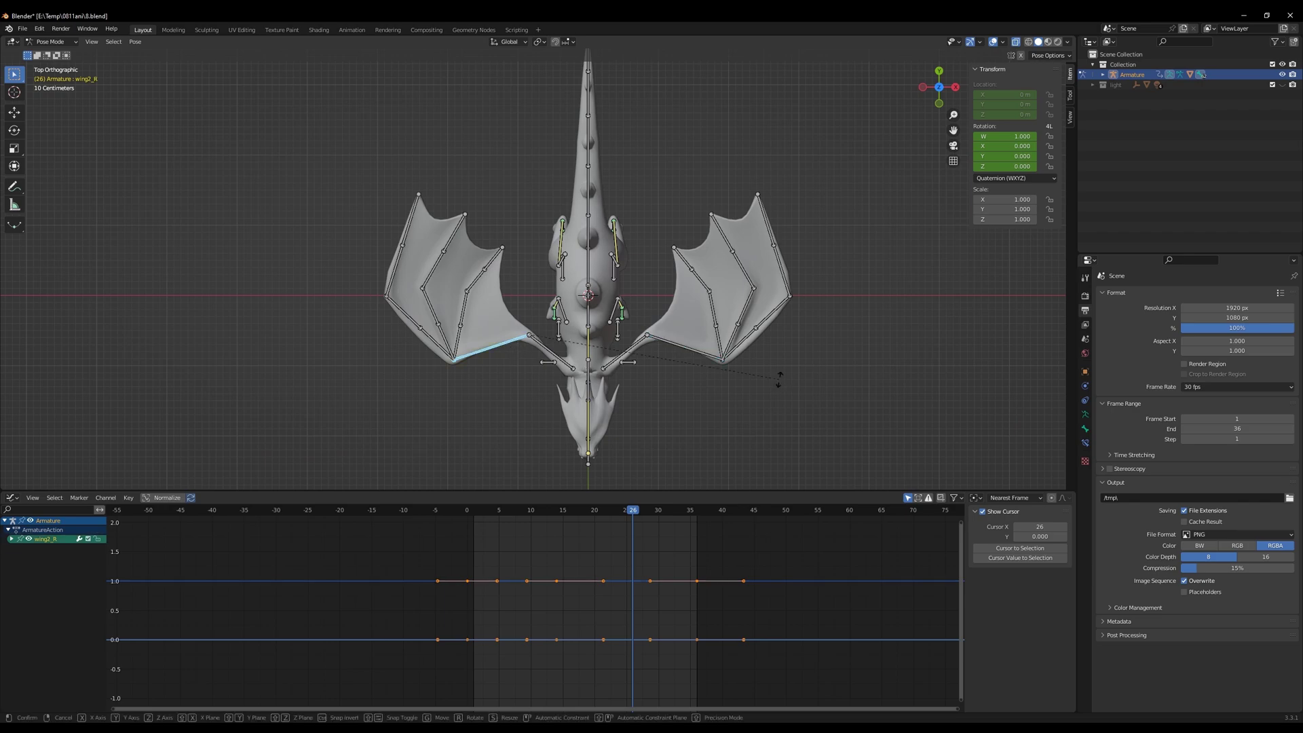
right_click(780, 321)
text(-40)
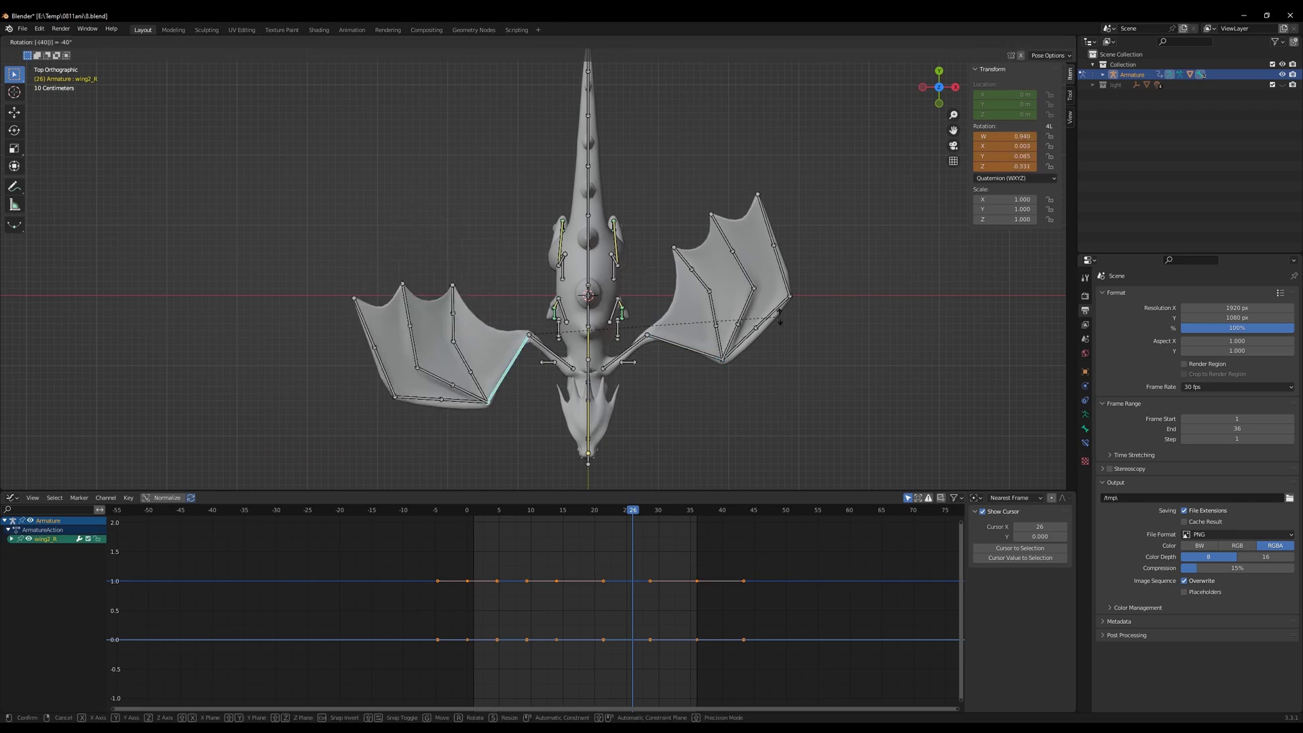
key(Return)
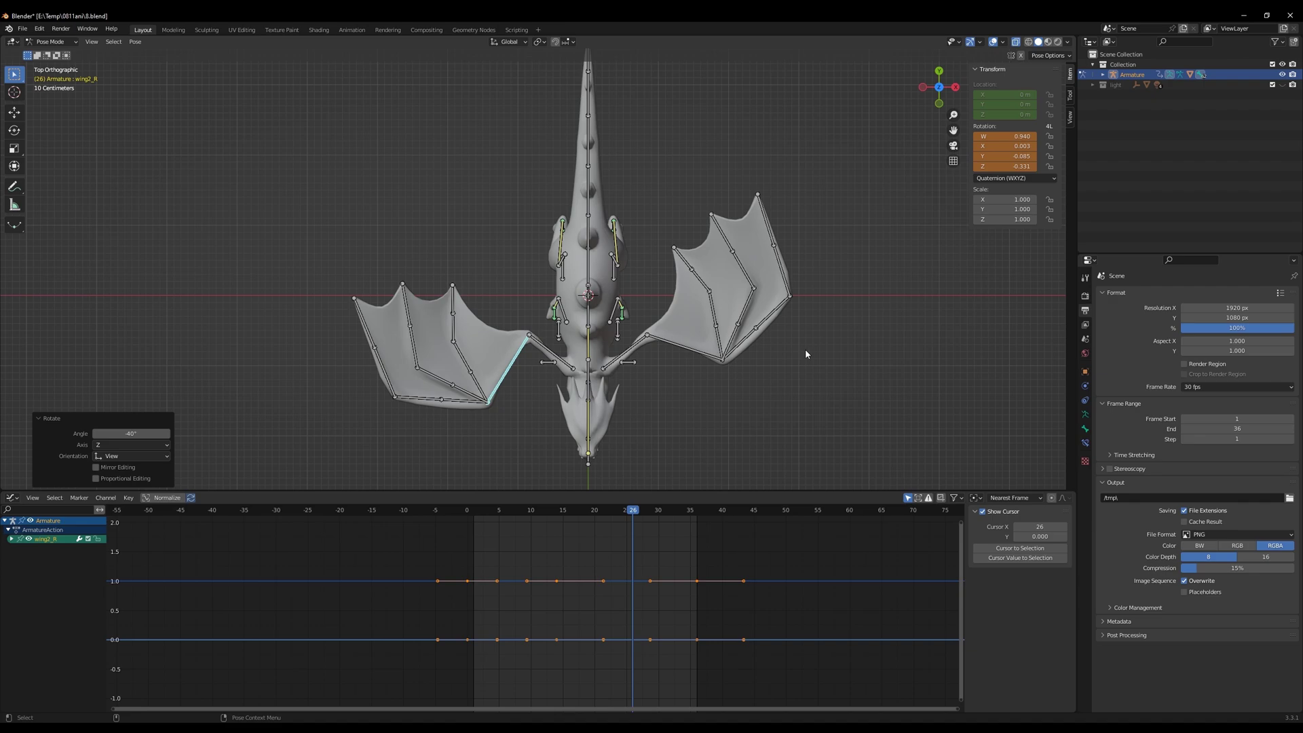
key(i)
click(805, 350)
Rotate wing2_L by 40° at frame 26, keyframe it and preview the loop from several angles
click(686, 348)
text(r40)
key(Return)
key(i)
key(space)
middle_drag(835, 468, 760, 387)
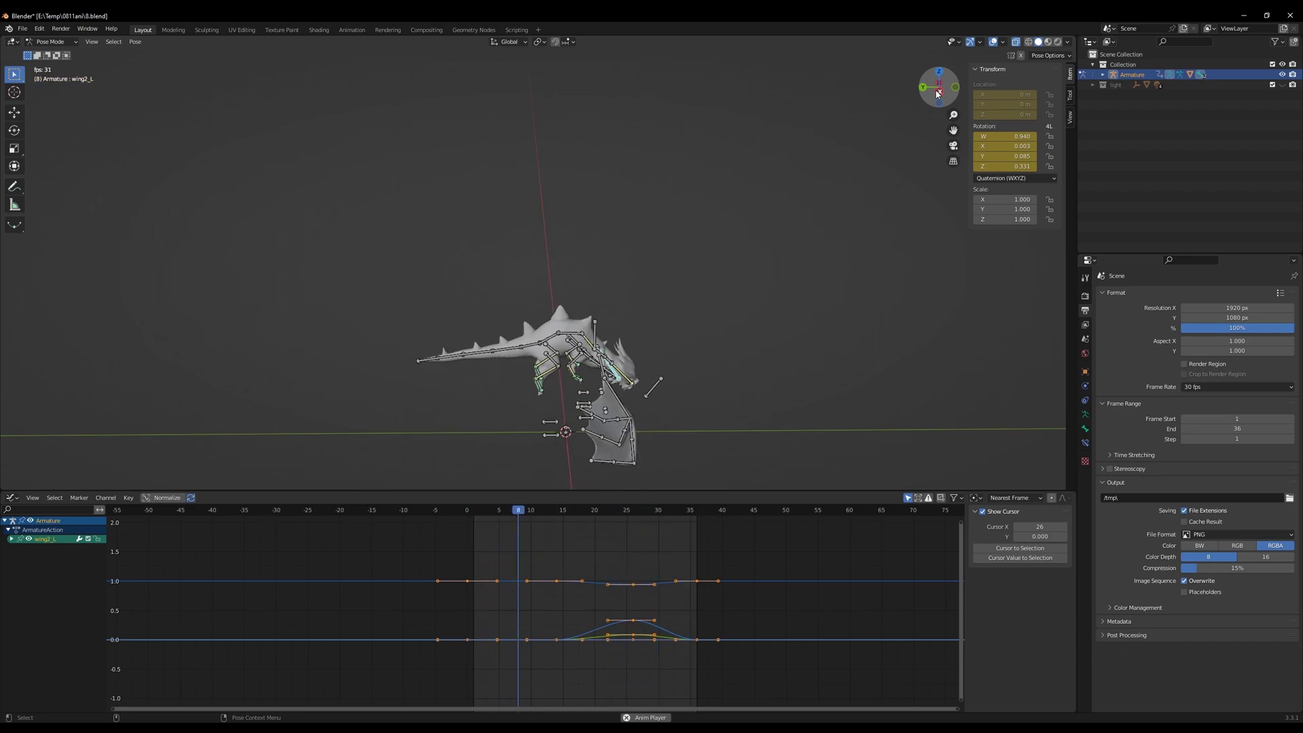
drag(937, 93, 616, 401)
key(KP_7)
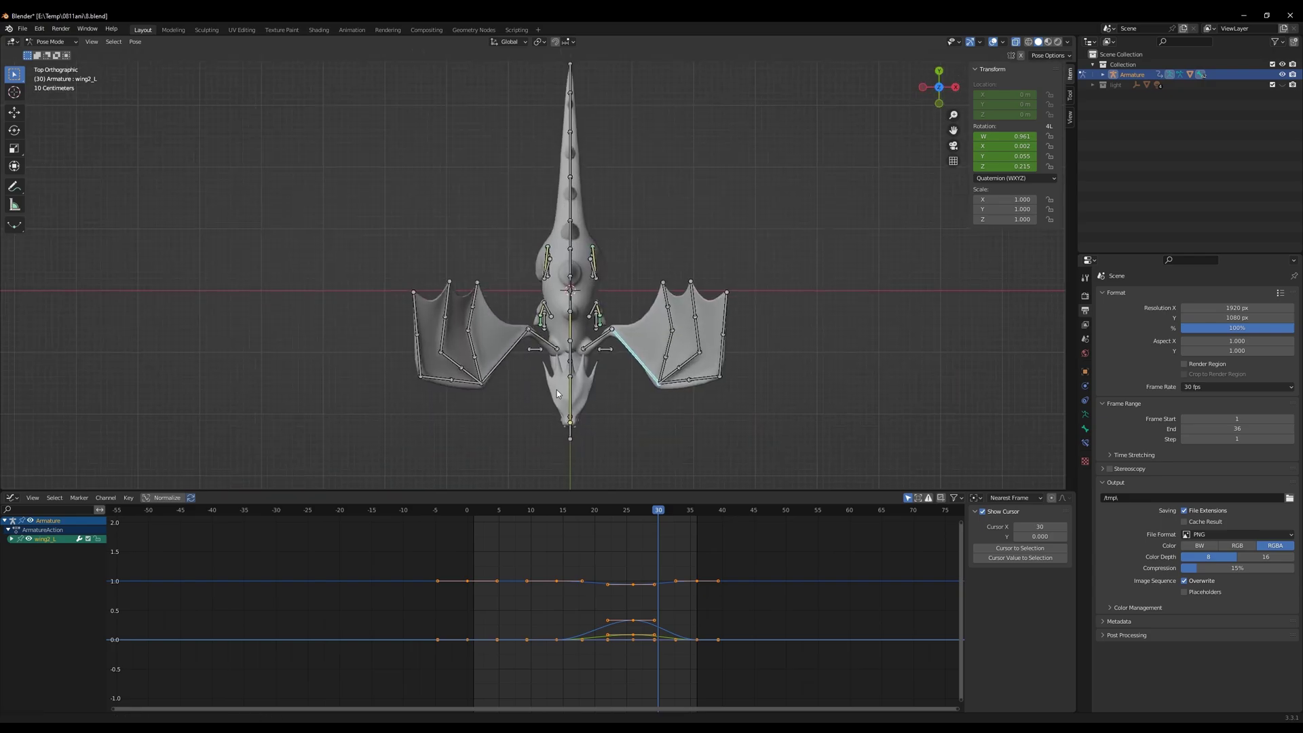
key(space)
key(space)
Shift the keyframes of all four wing bones, wing1 and wing2 on both sides, 13 frames earlier and preview the loop
drag(593, 516, 636, 526)
click(543, 344)
shift+click(607, 339)
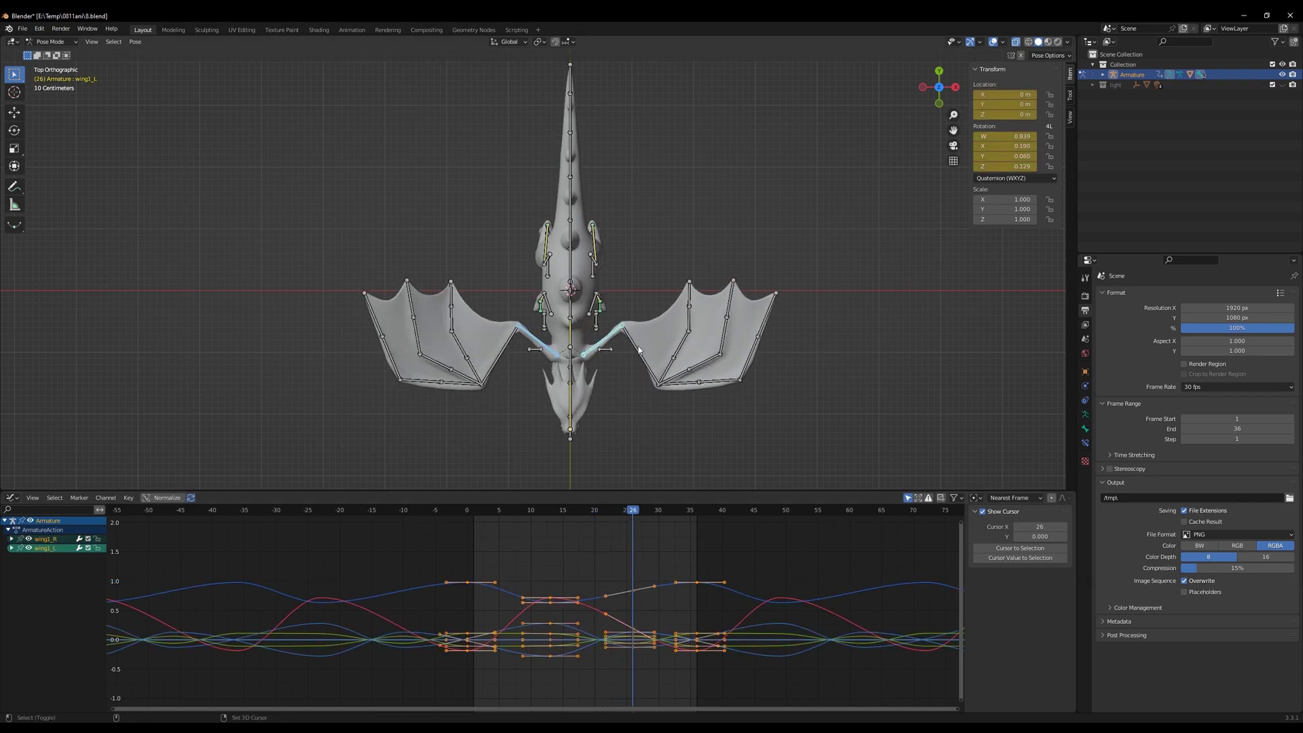
shift+click(637, 350)
shift+click(503, 351)
middle_drag(671, 434, 763, 331)
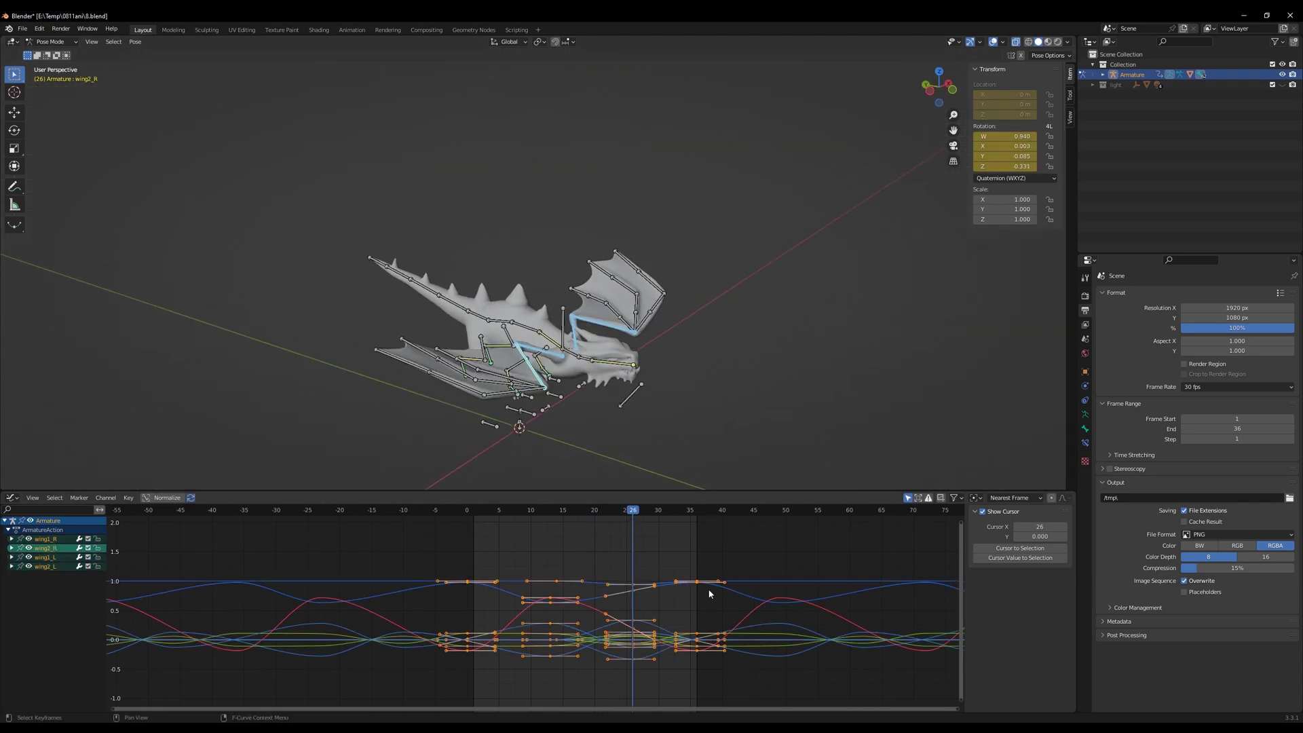
key(g)
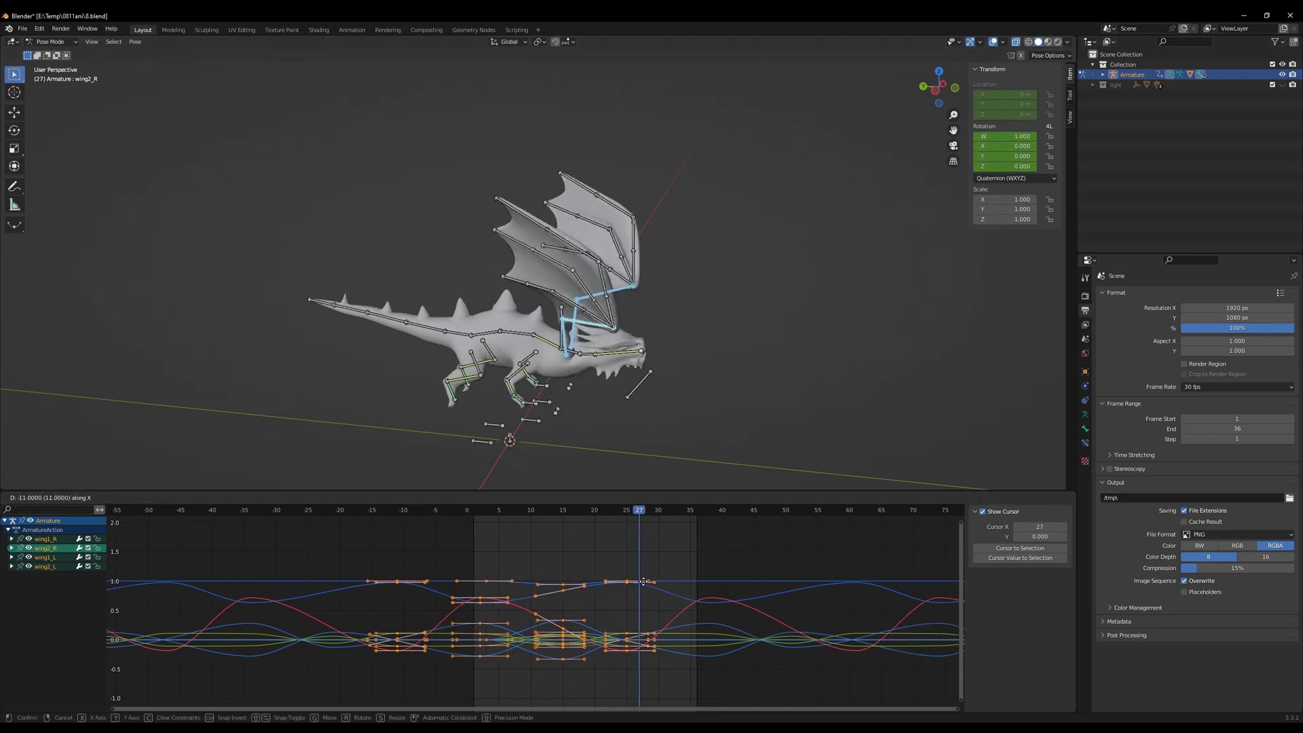
click(647, 581)
key(space)
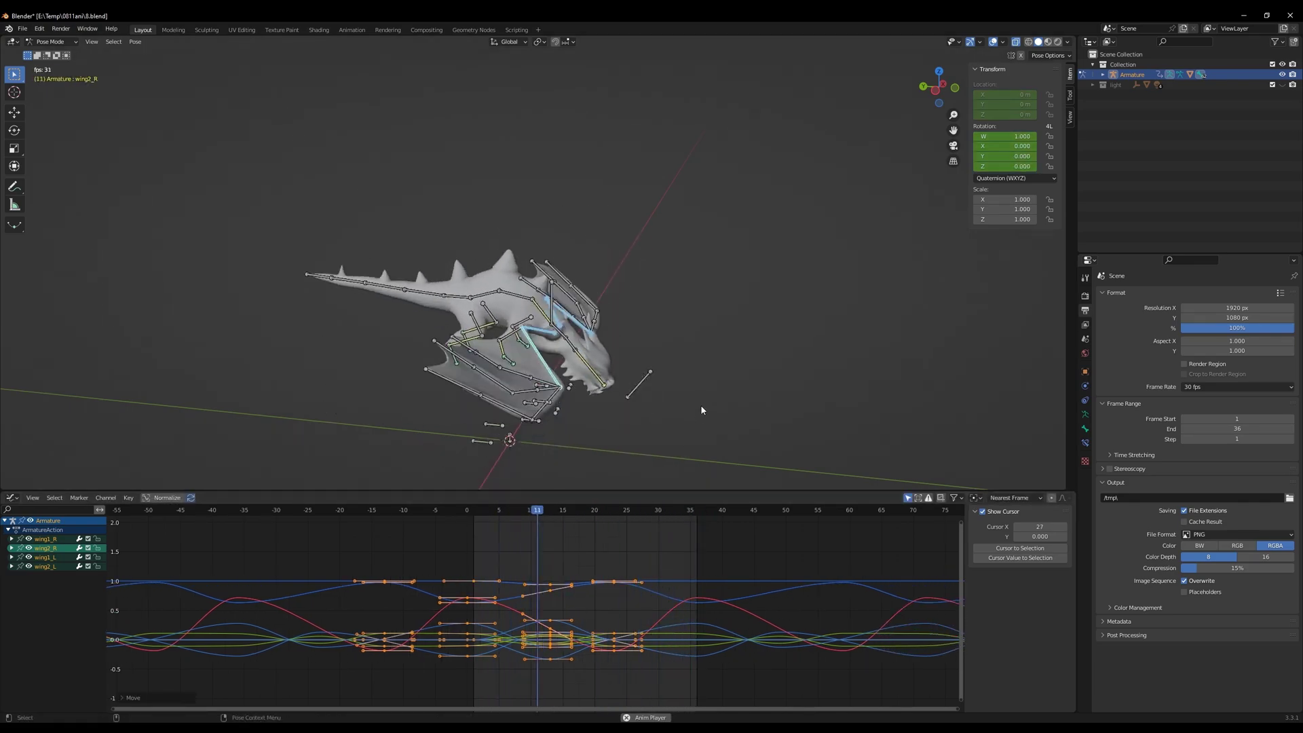
key(Escape)
Shift the keyframes of wing2_R and wing2_L in time to offset them from the inner wing bones, and preview the loop
middle_drag(701, 405, 577, 403)
shift+click(504, 367)
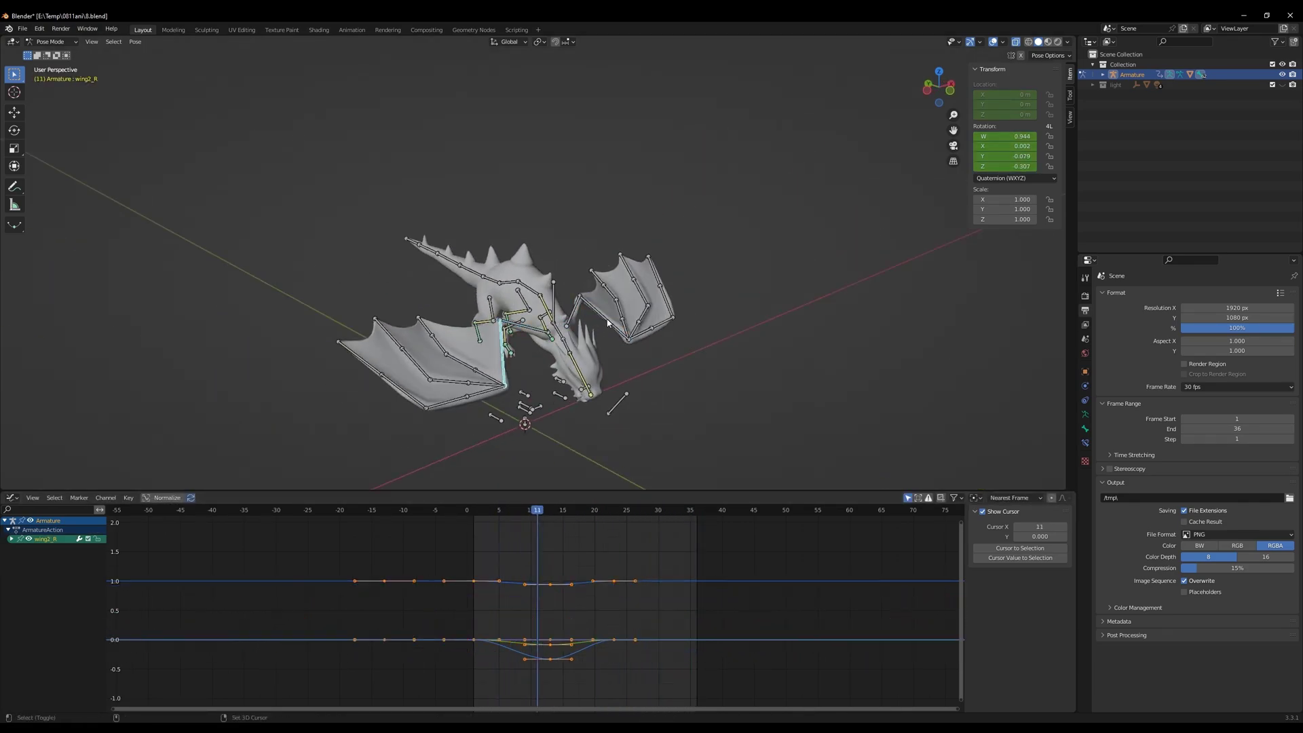
key(g)
click(697, 585)
key(space)
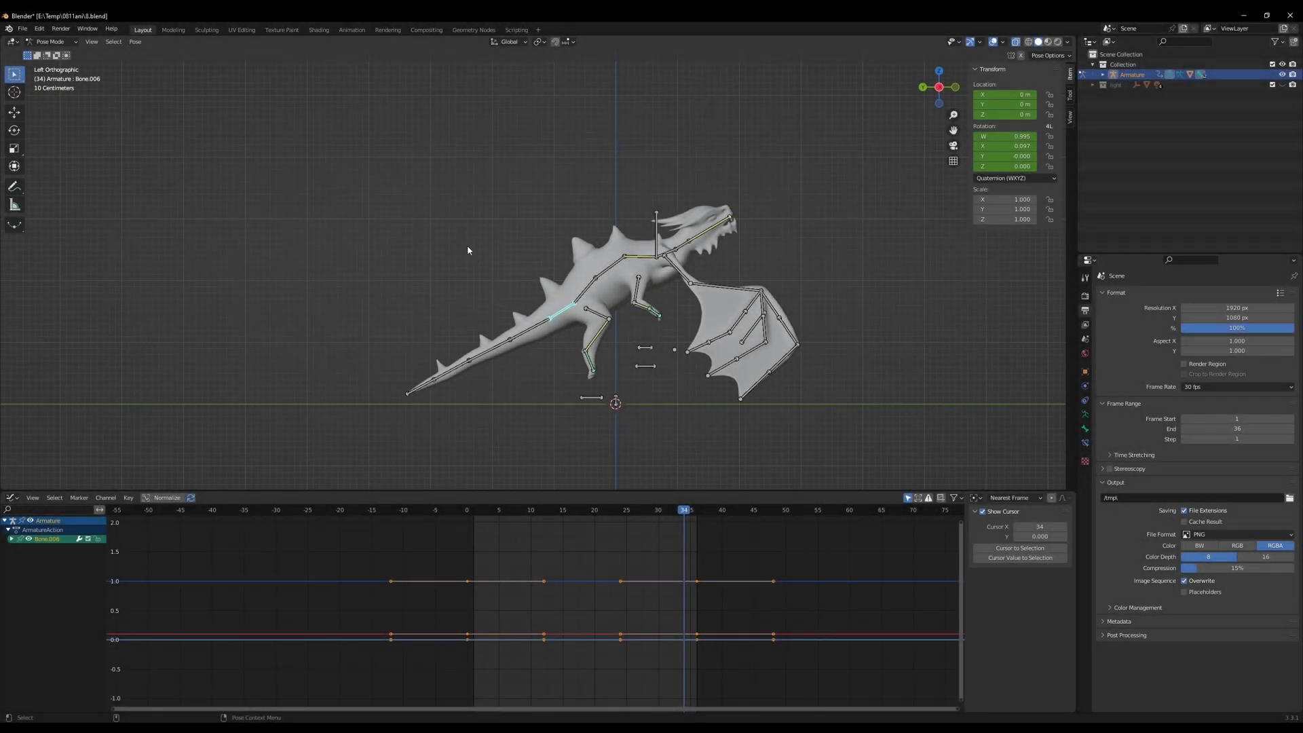
Deselect the tail bone and search the add-ons in the preferences for "bone"
click(467, 250)
click(23, 28)
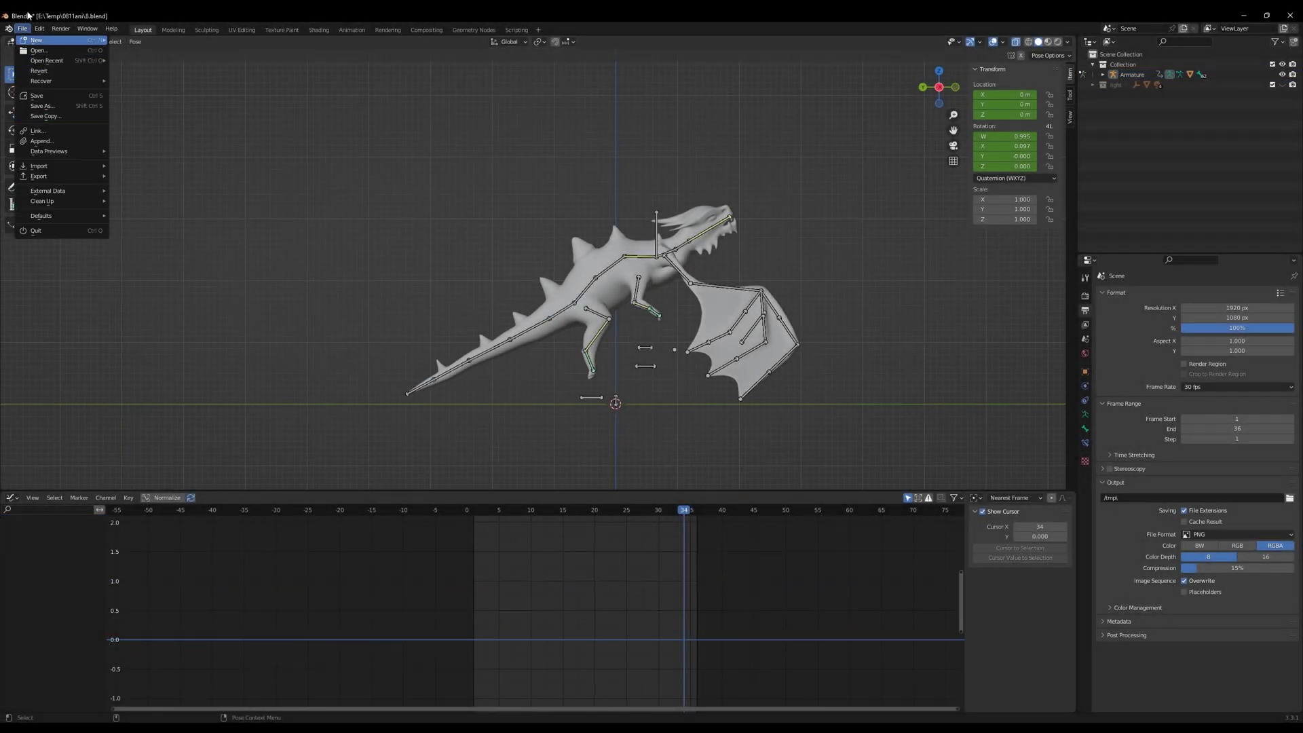
mouse_move(40, 28)
click(62, 174)
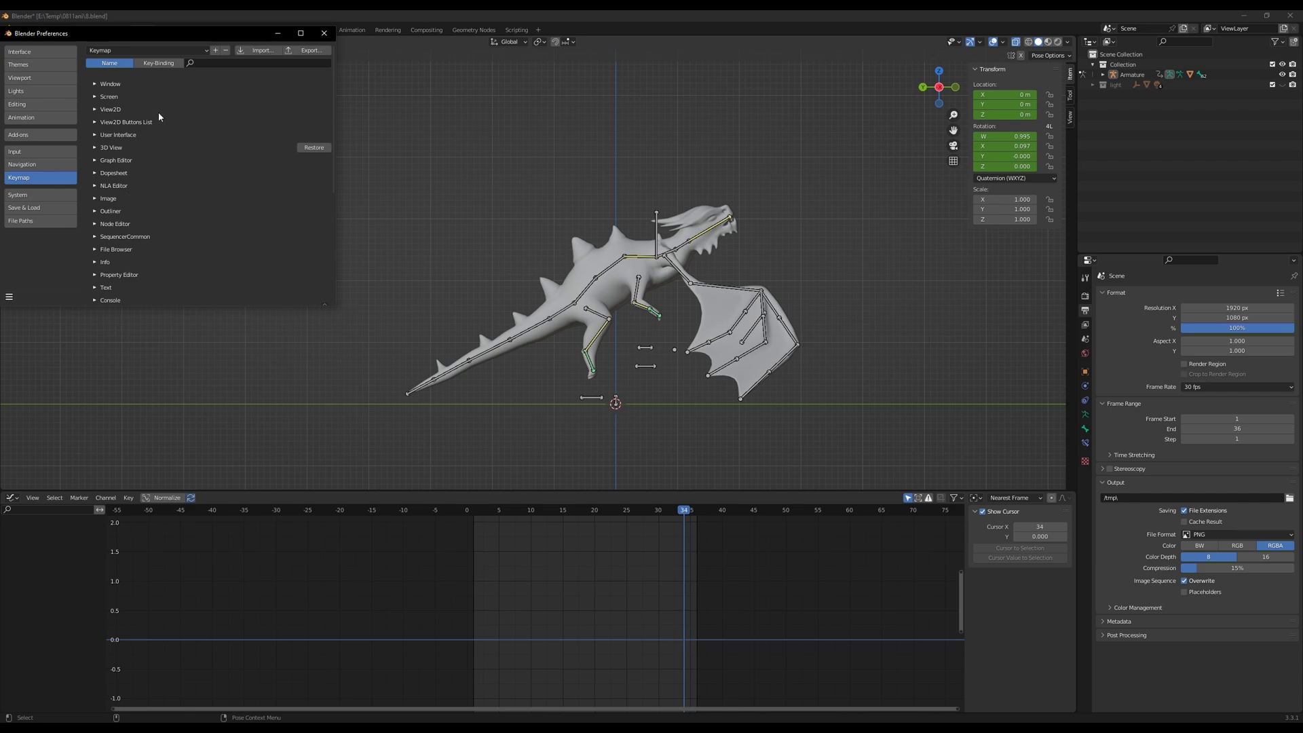
click(27, 137)
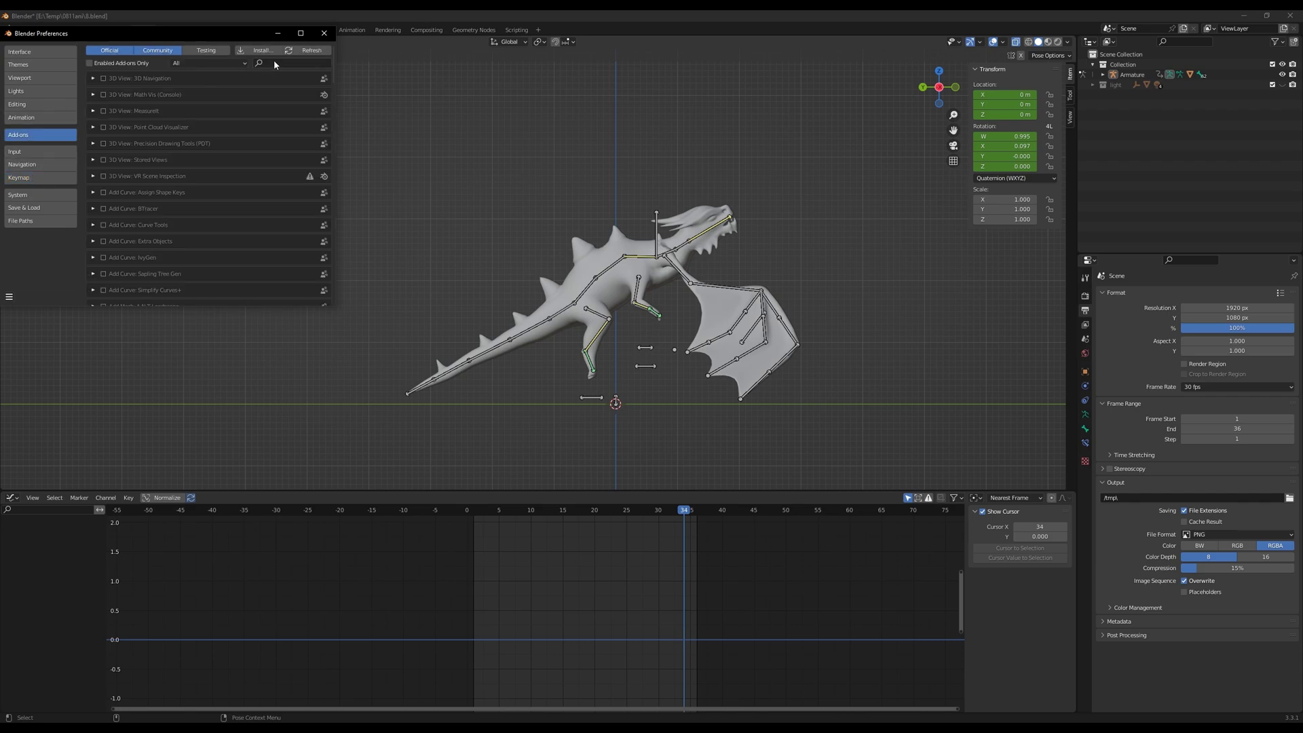
text(bone)
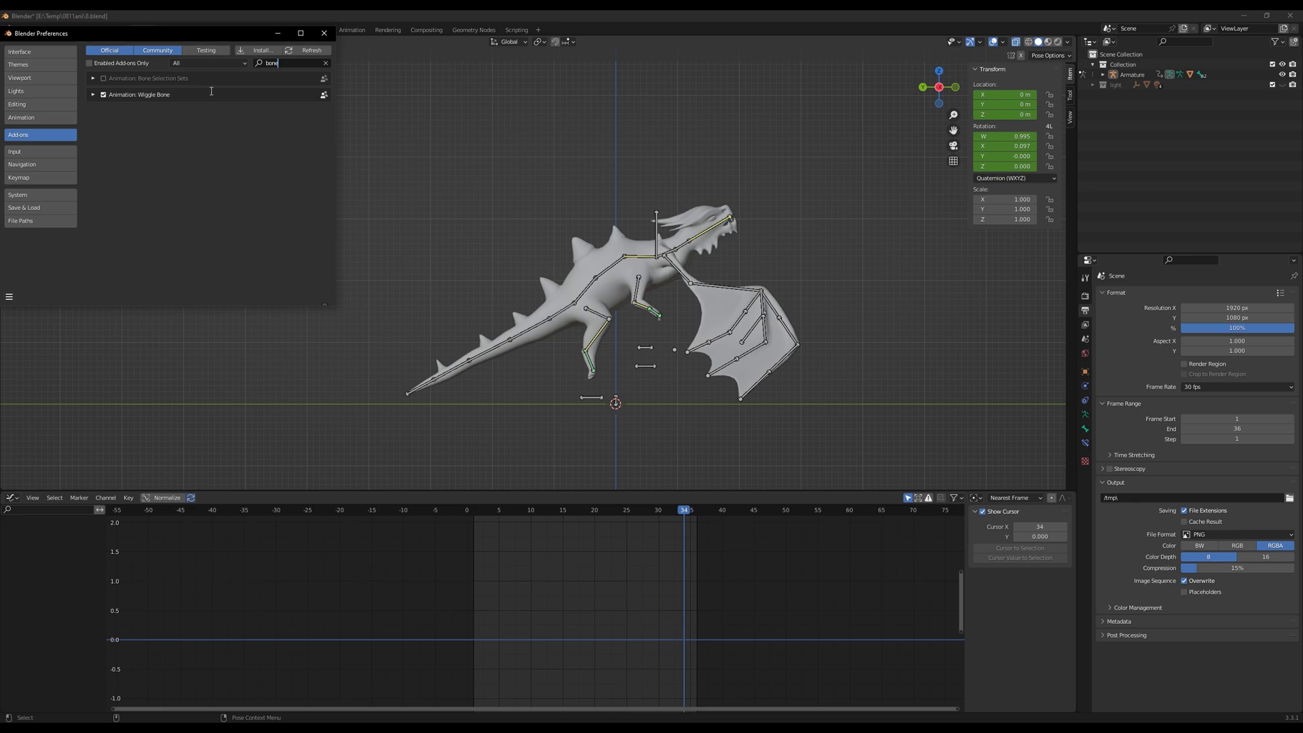
Close the preferences, allow Wiggle Bone in the workspace add-on filter and expand the Wiggle Bone settings in the bone properties
click(325, 33)
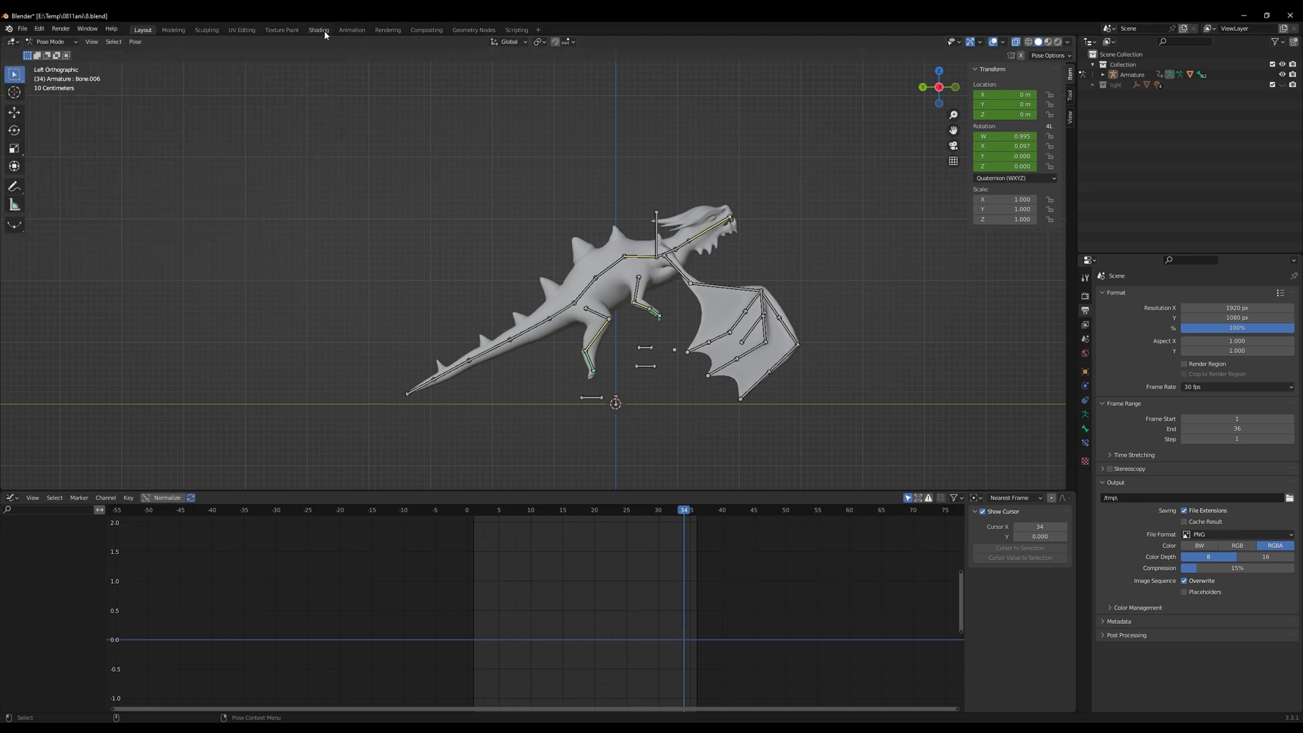
click(1071, 117)
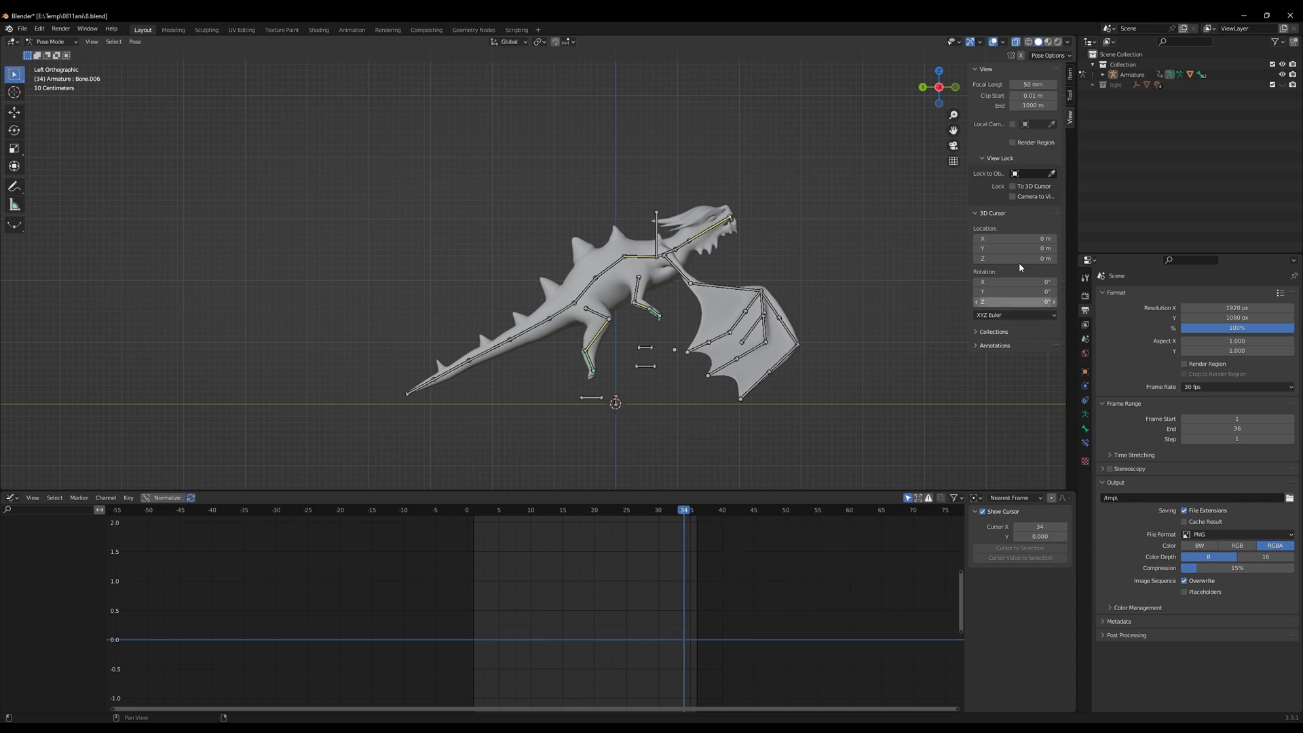
click(1072, 99)
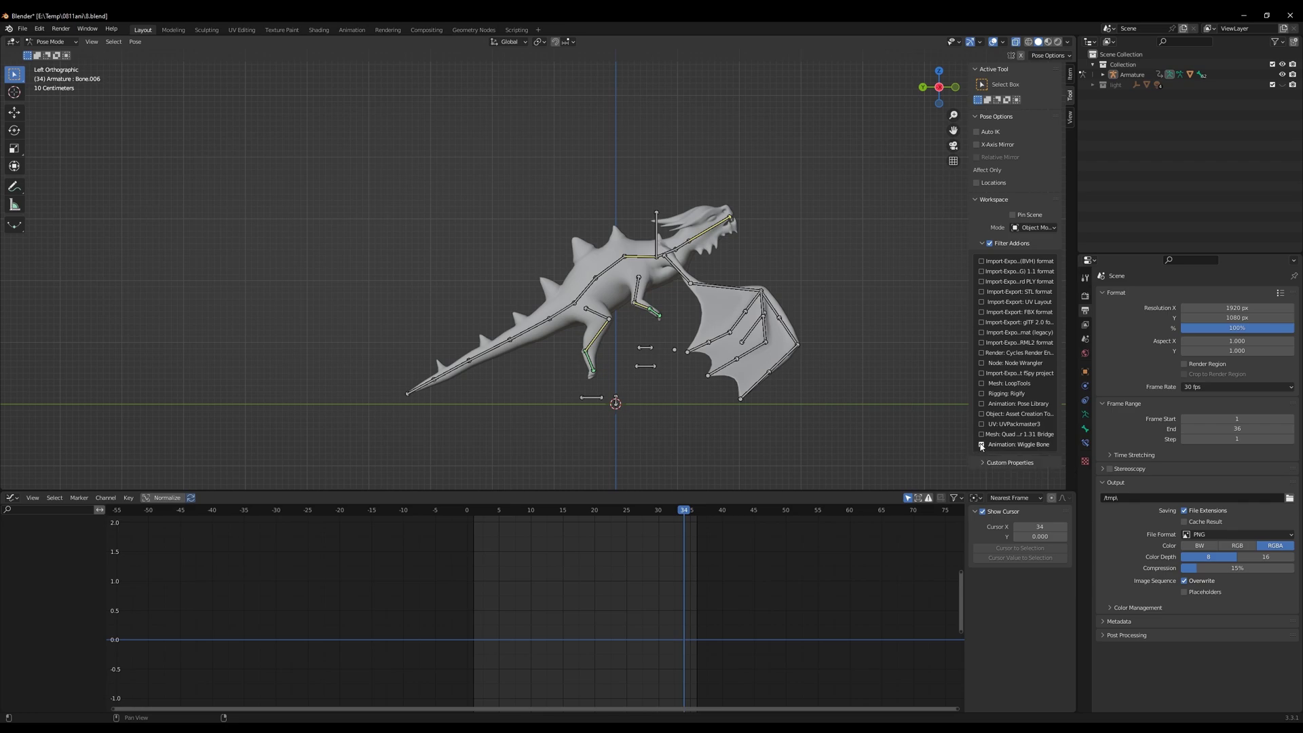
click(1086, 430)
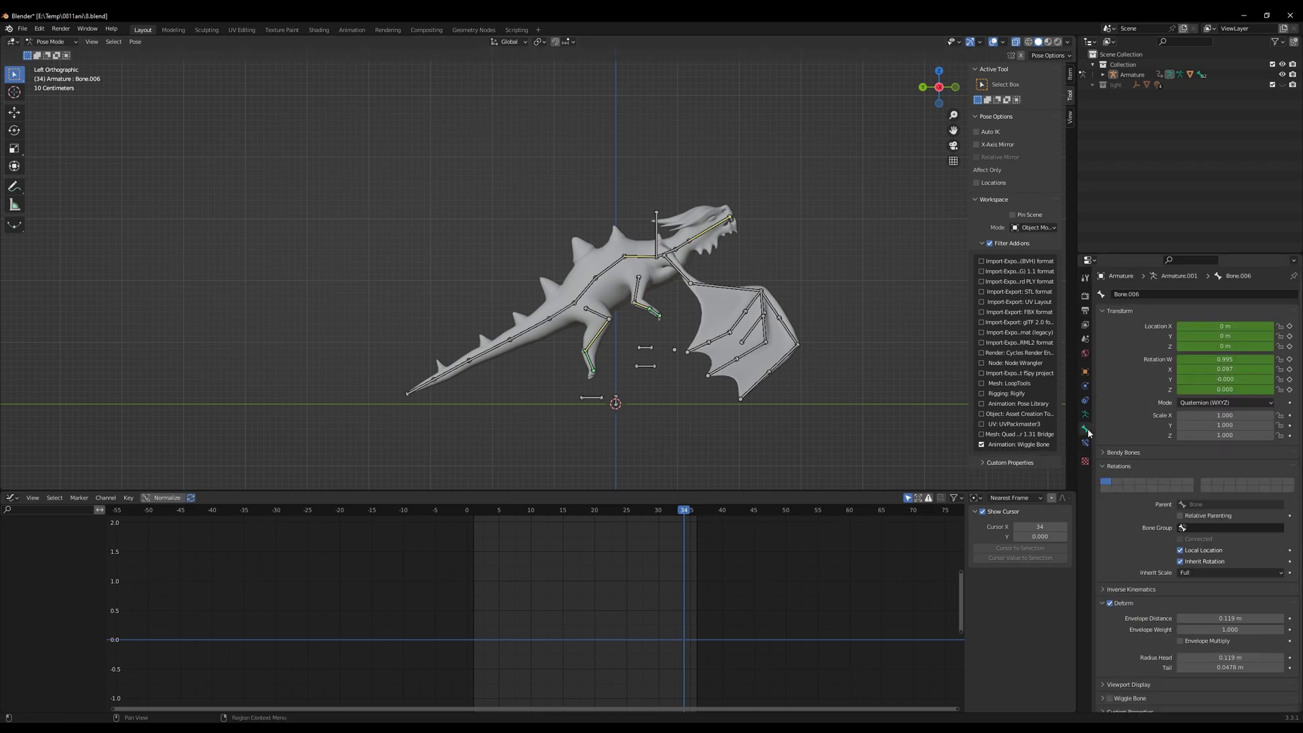
scroll(1162, 511, down, 1)
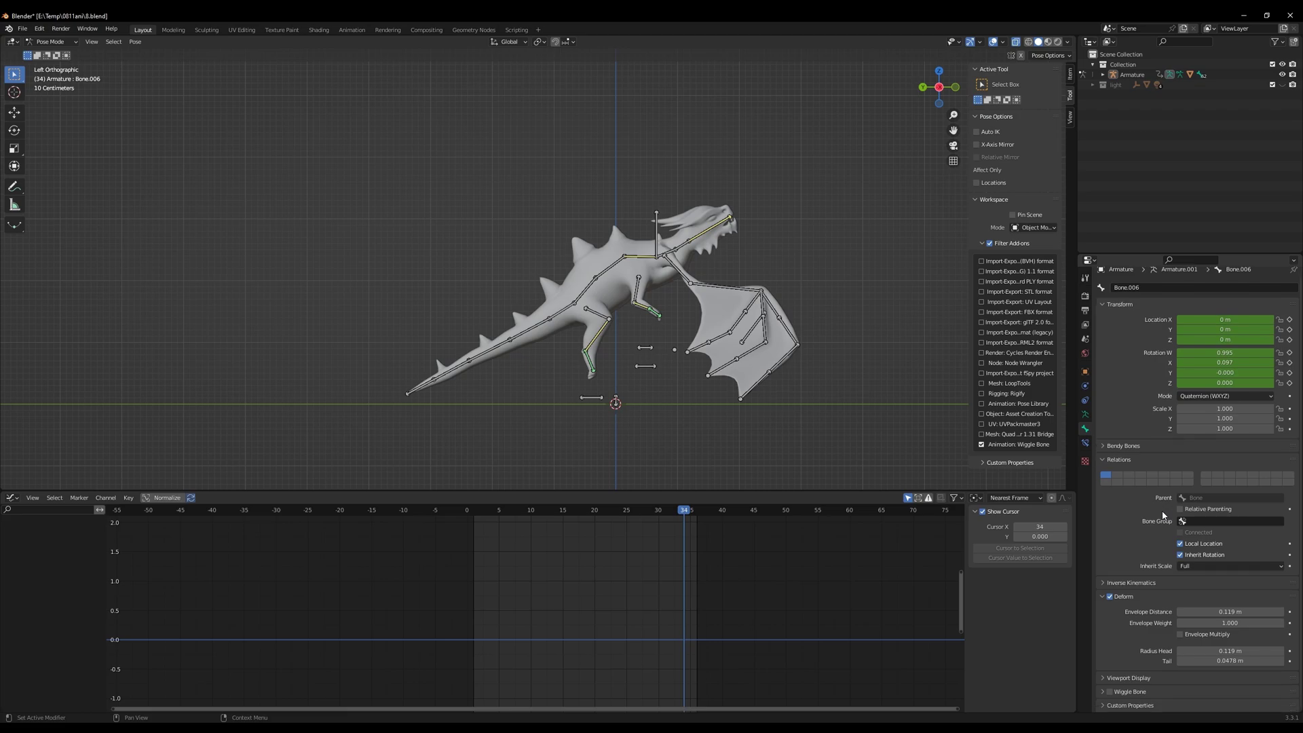
click(1148, 692)
scroll(1168, 679, down, 6)
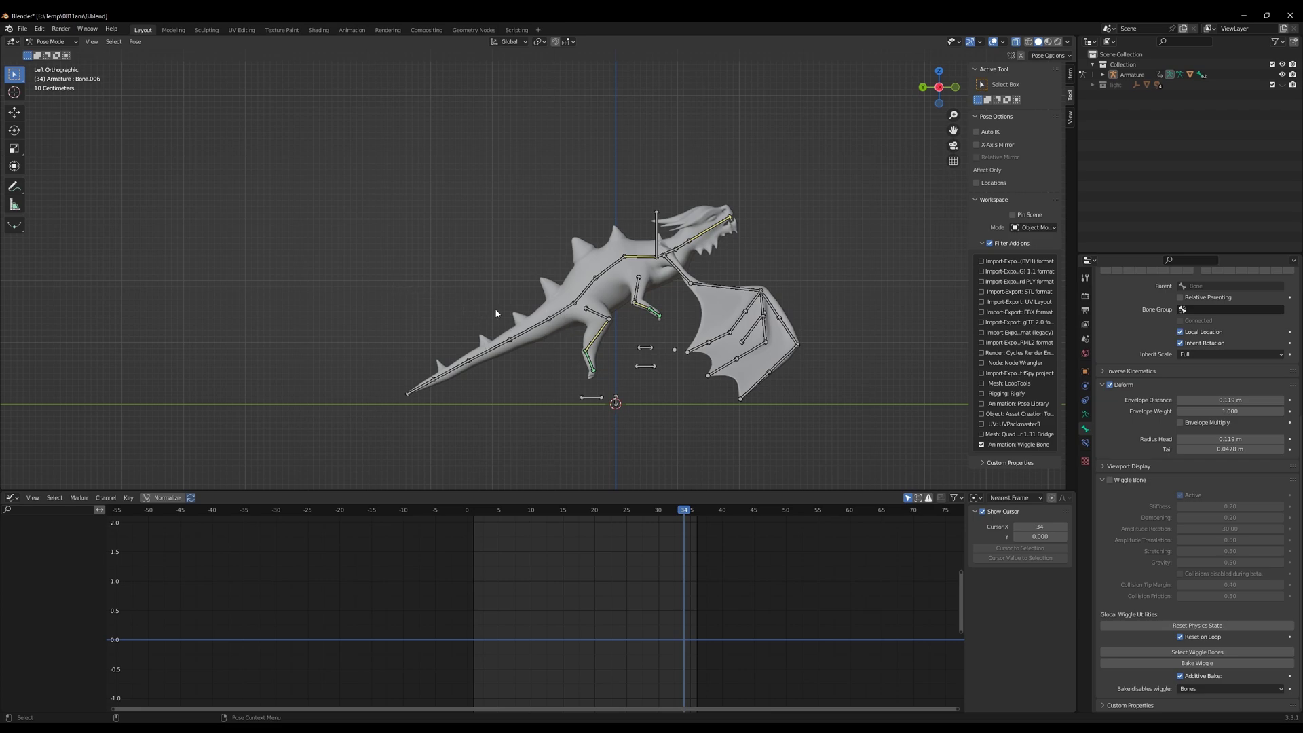
Select the dragon's tail bones and switch the animation editor to the Dope Sheet
drag(366, 275, 562, 431)
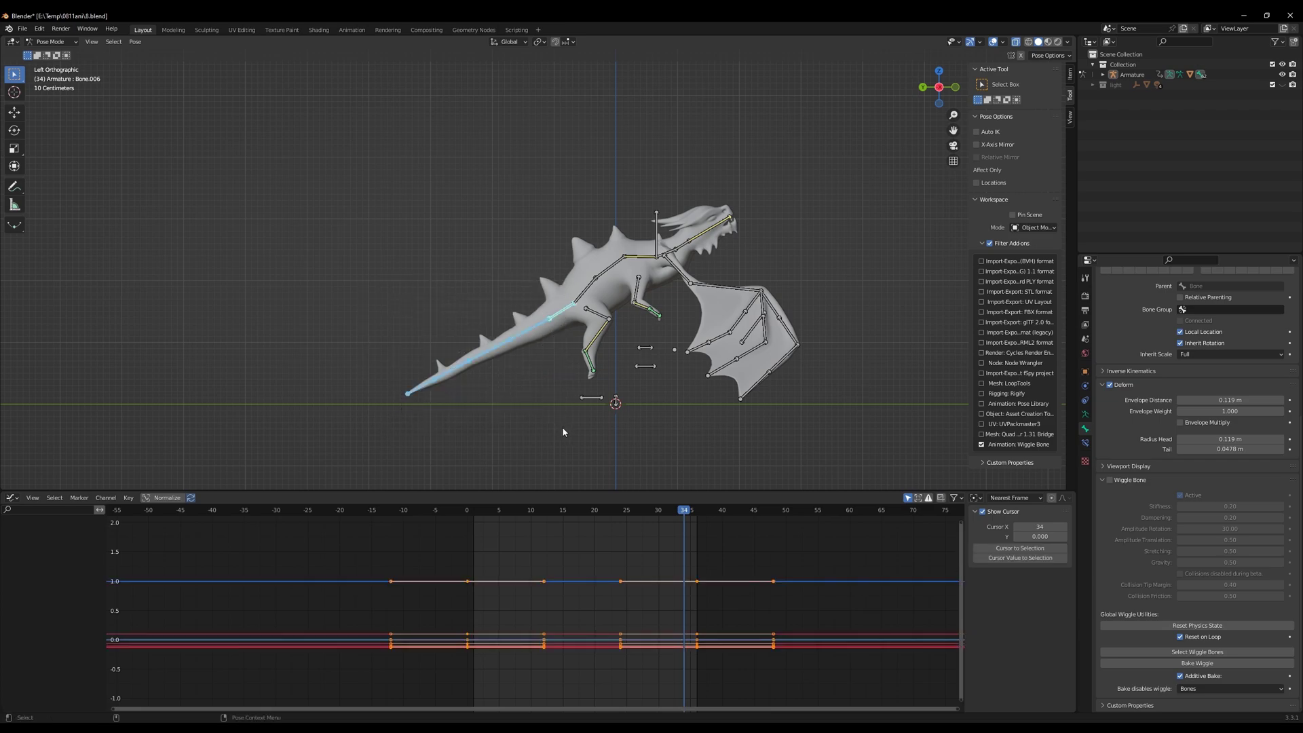
click(12, 498)
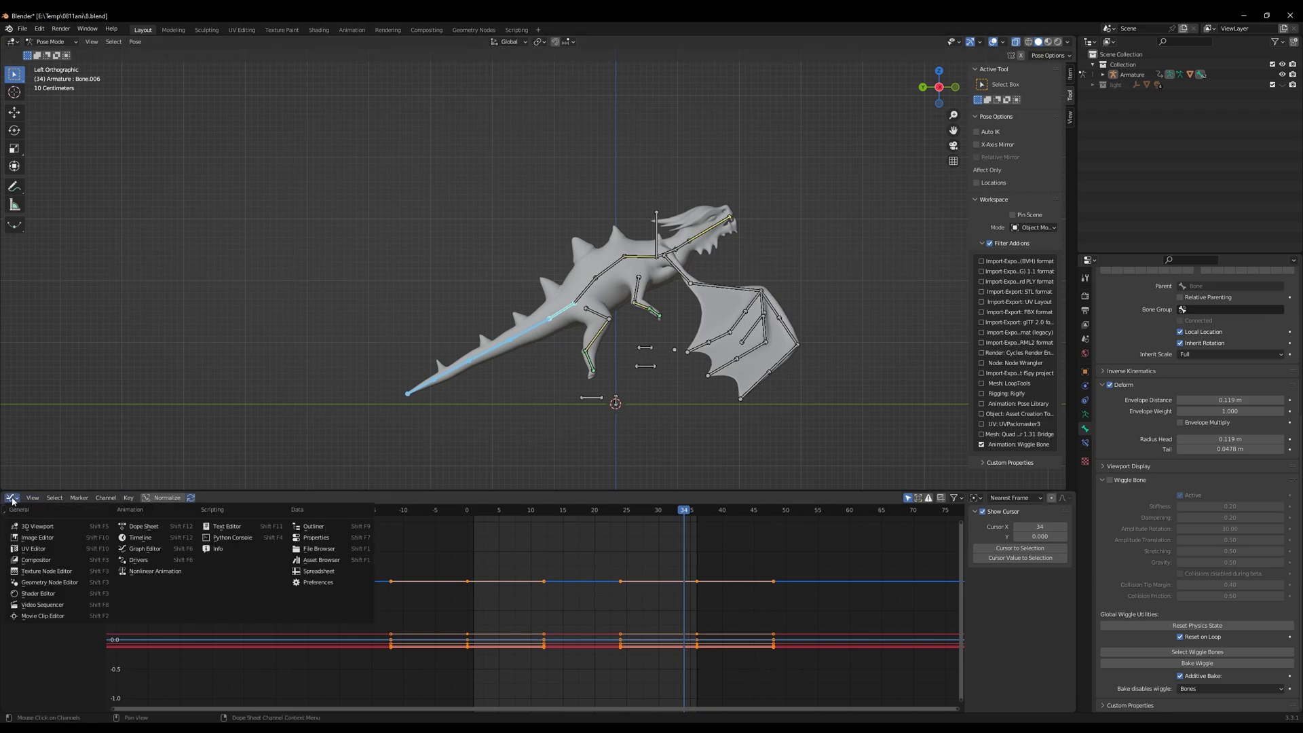
click(134, 527)
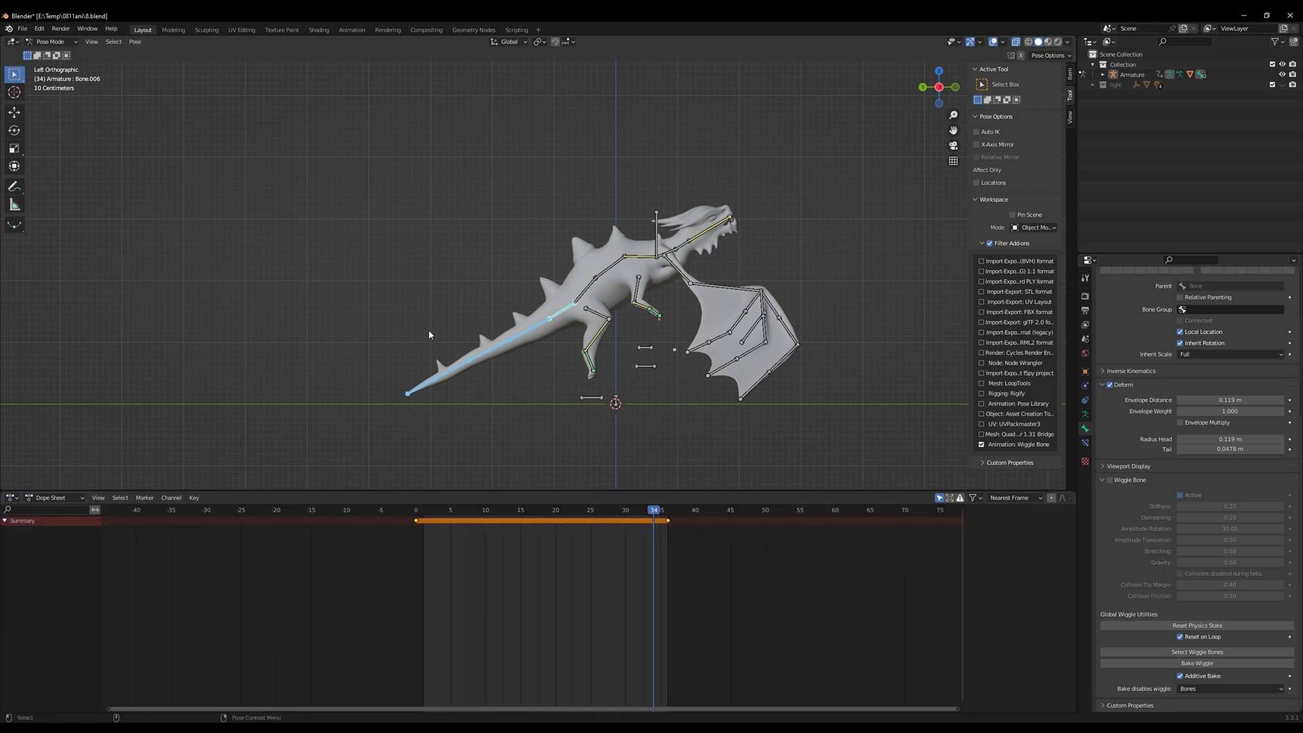
Enable Wiggle Bone on all the tail bones and preview the loop
drag(342, 286, 555, 438)
click(1111, 481)
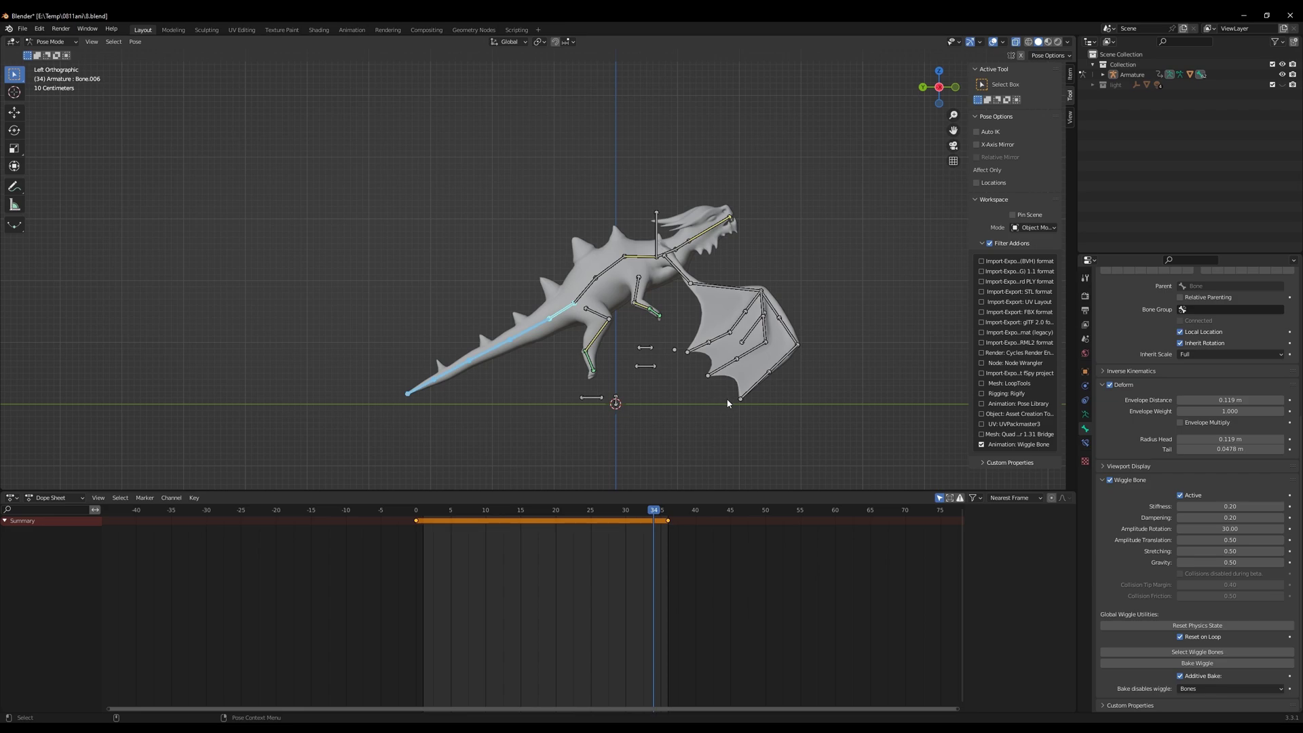
key(space)
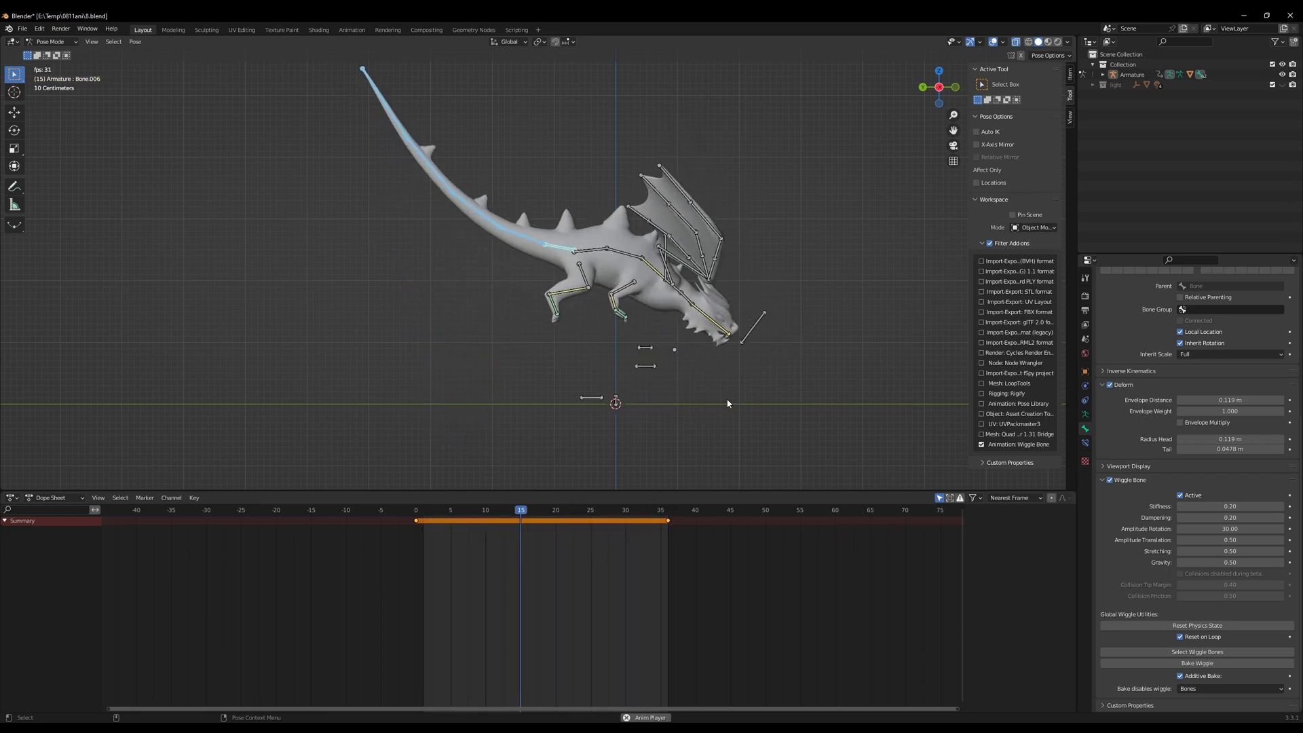
key(space)
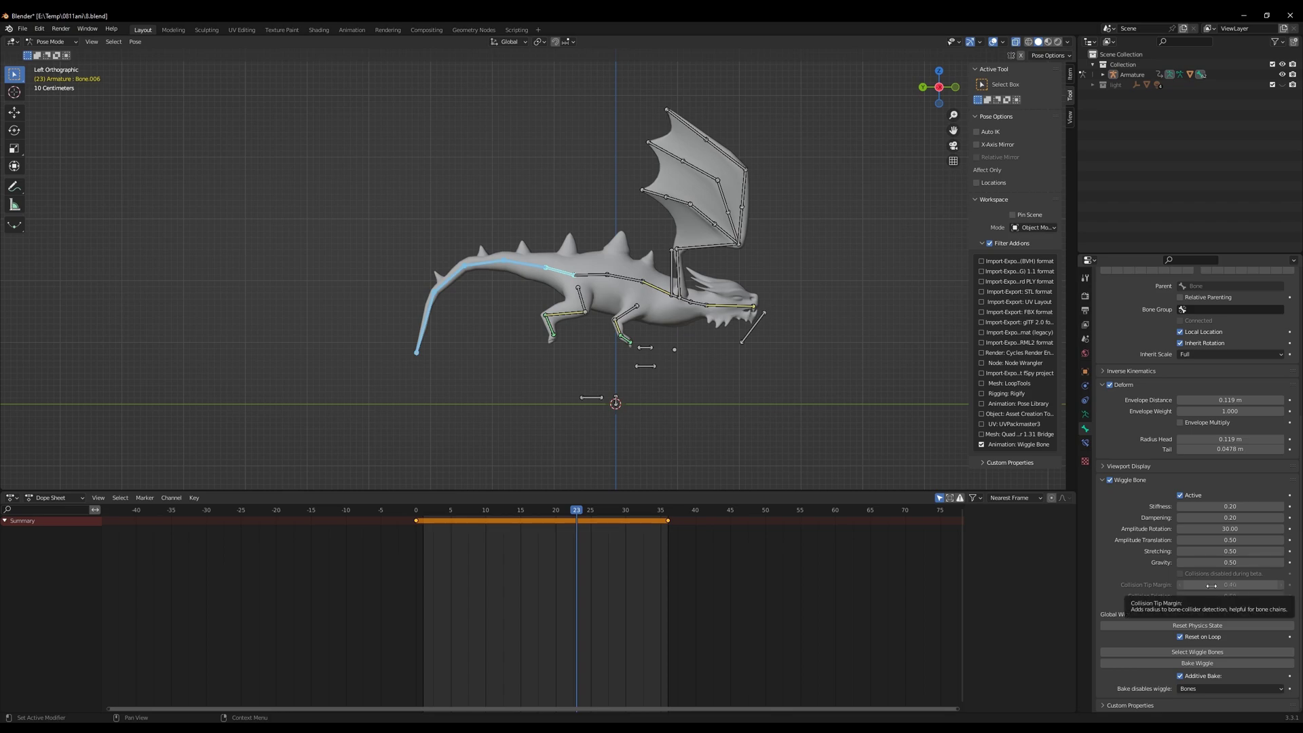
Turn off Reset on Loop for the wiggle physics and preview the loop
click(1181, 638)
key(space)
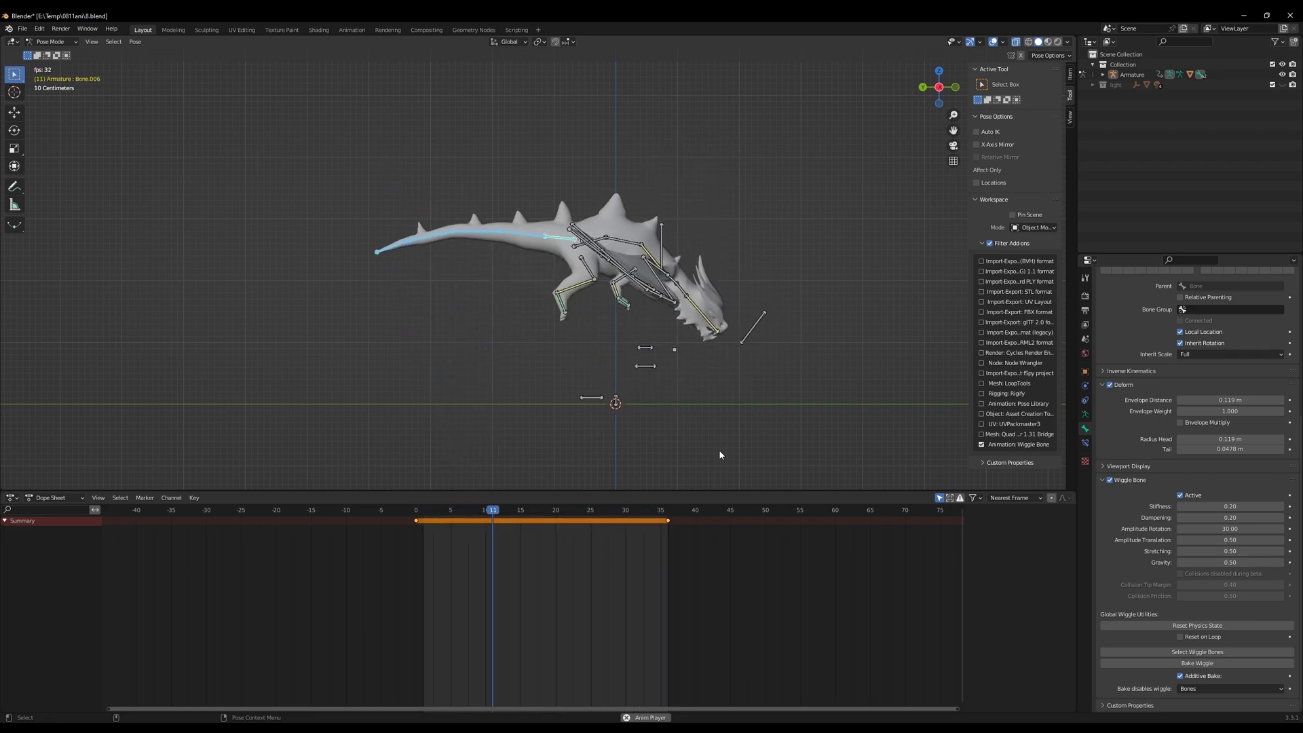
key(space)
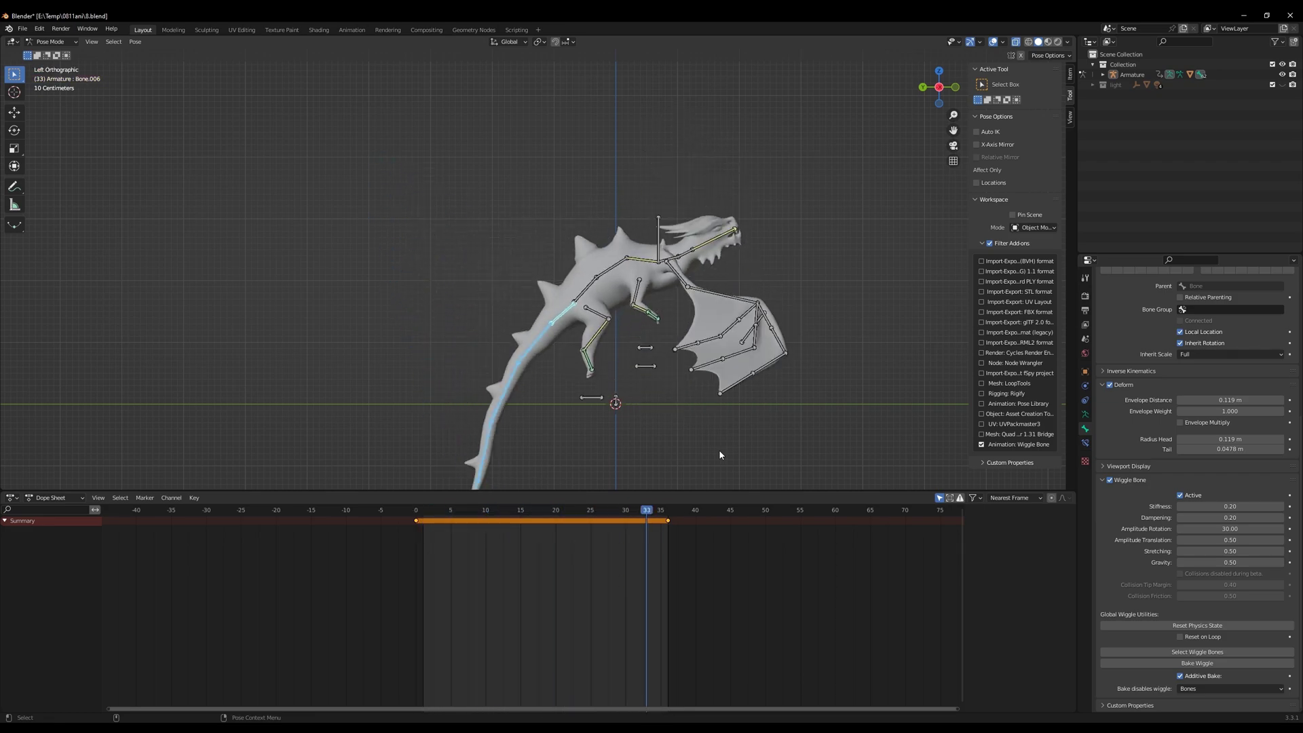
Set the tail bones' wiggle stiffness to 0.10, stretching to 0 and gravity to 0.10, previewing the loop from several angles
click(1215, 507)
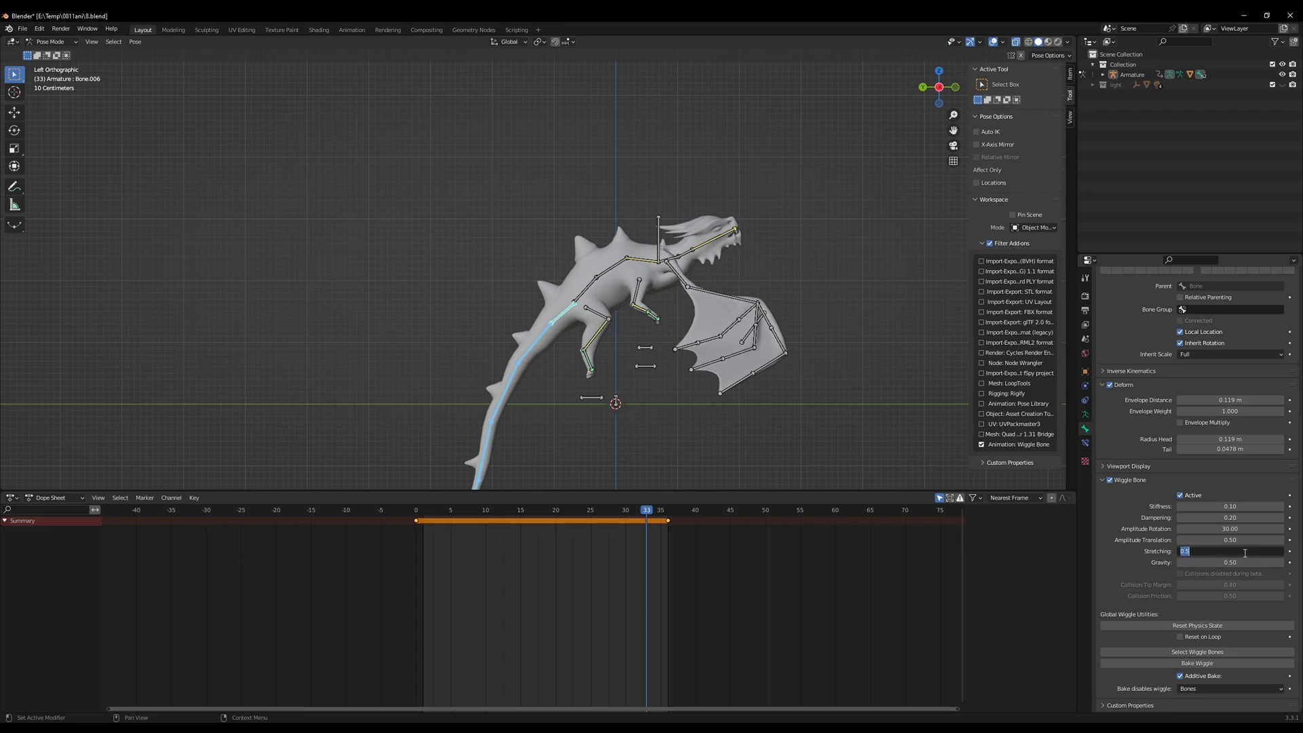
key(space)
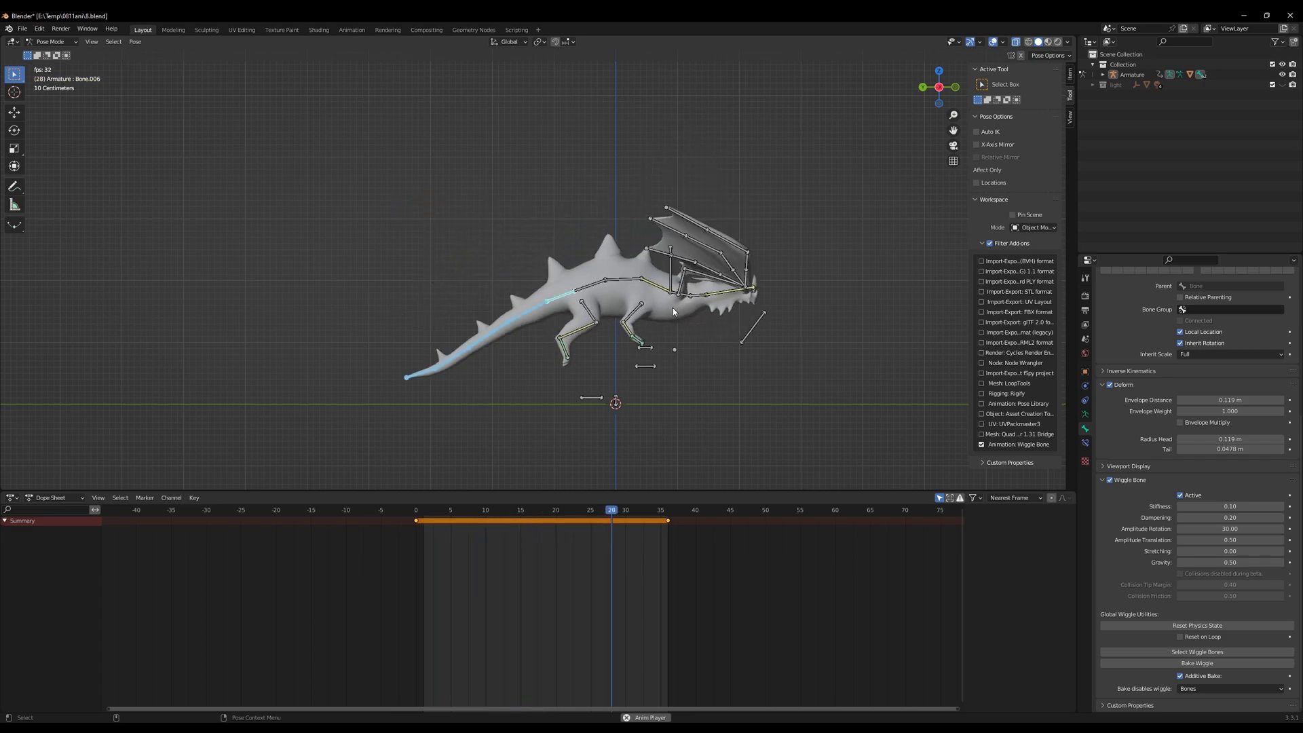
key(space)
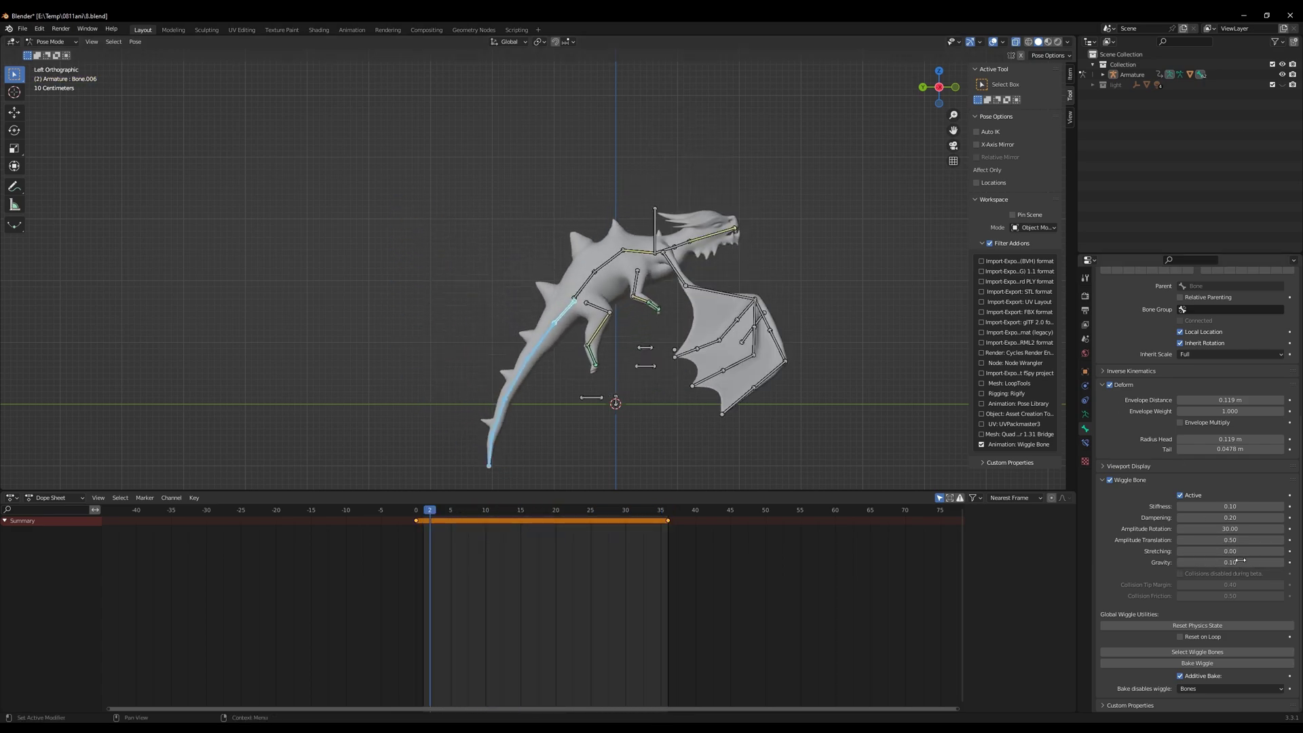
key(space)
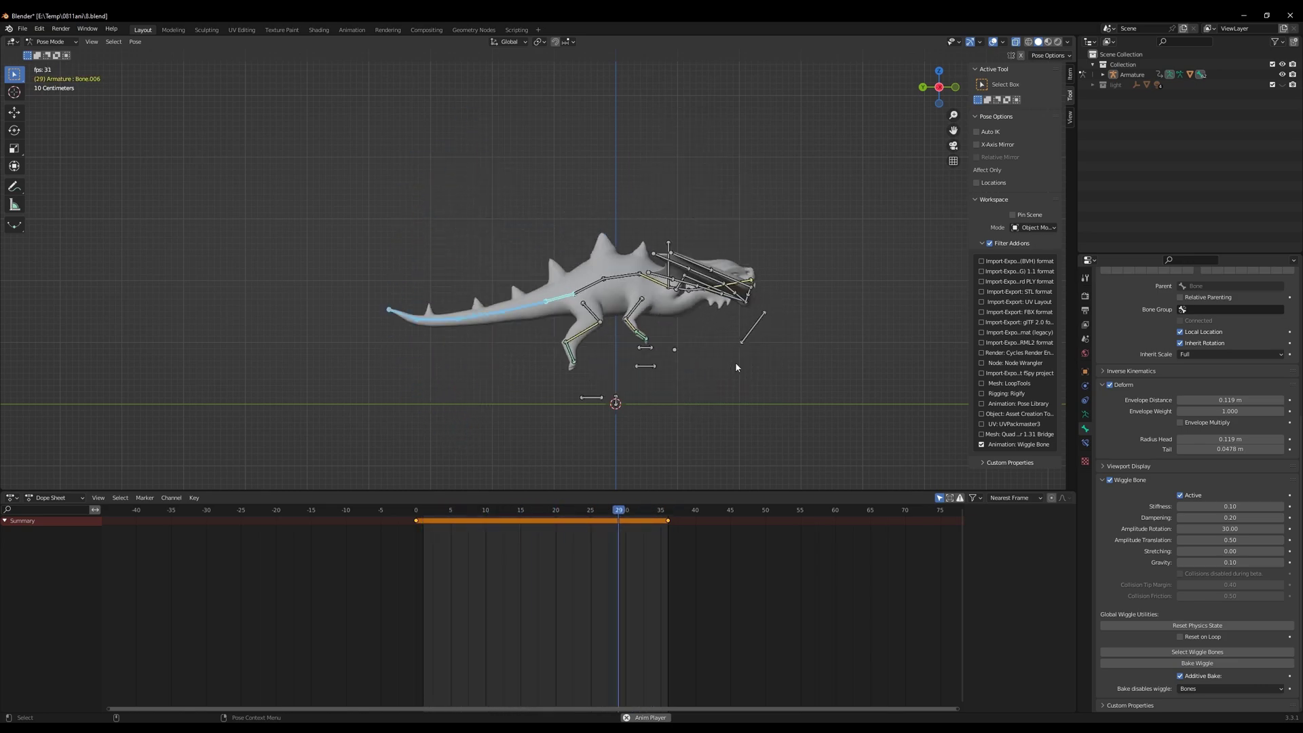
middle_drag(736, 361, 470, 382)
key(space)
Set the wiggle stiffness of the tail-tip bone to 0.20 and preview the loop from the side
click(528, 260)
double_click(1243, 506)
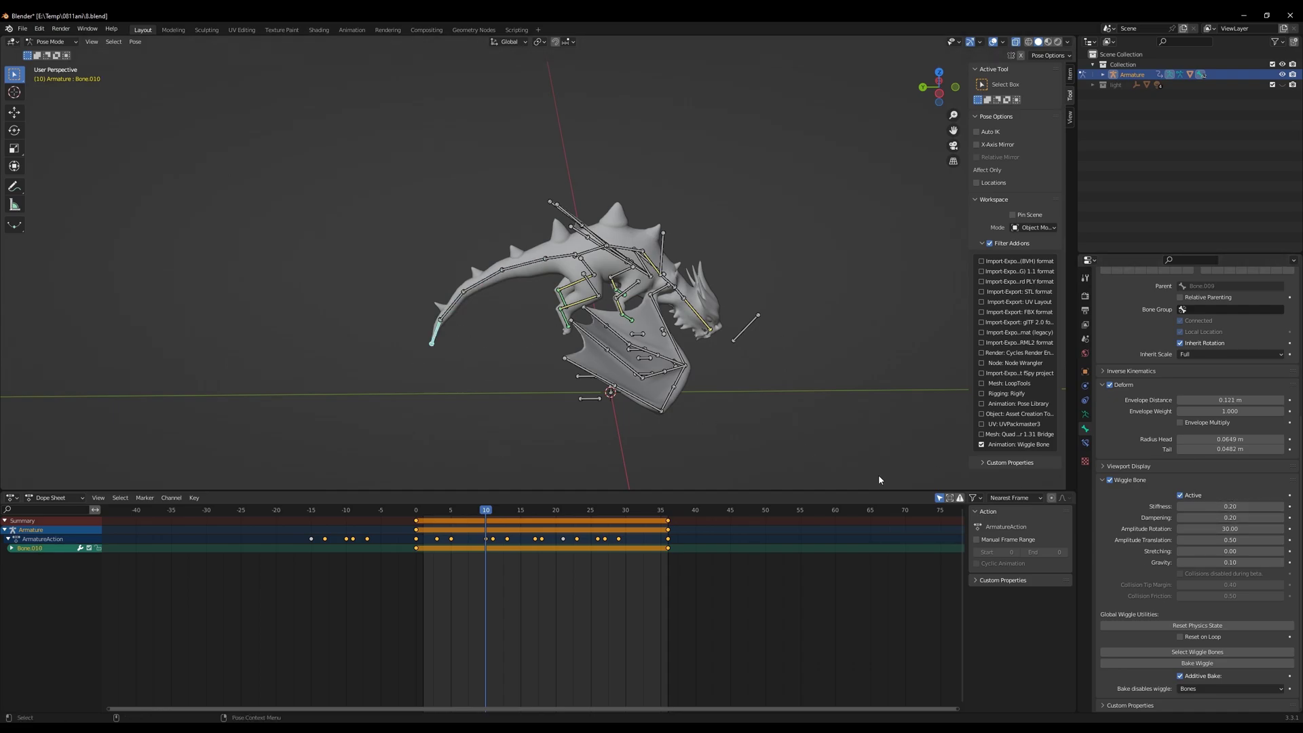
key(space)
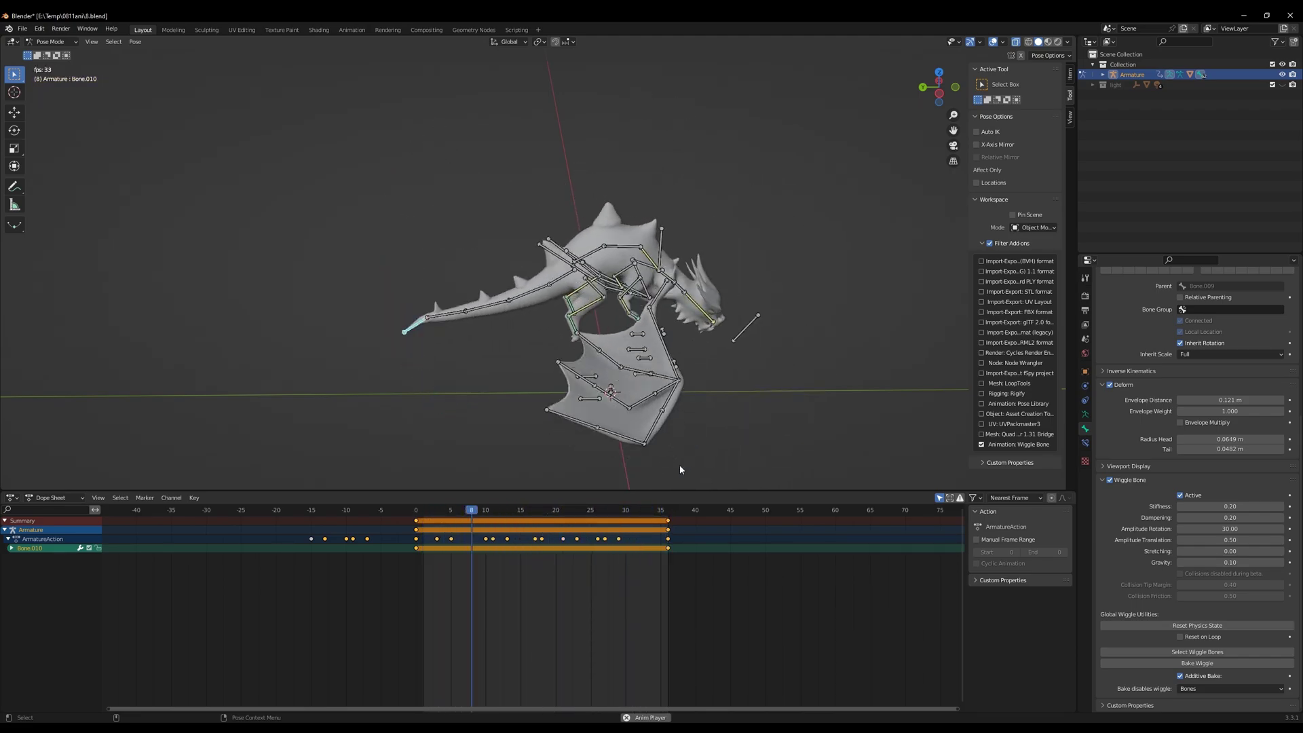
click(939, 94)
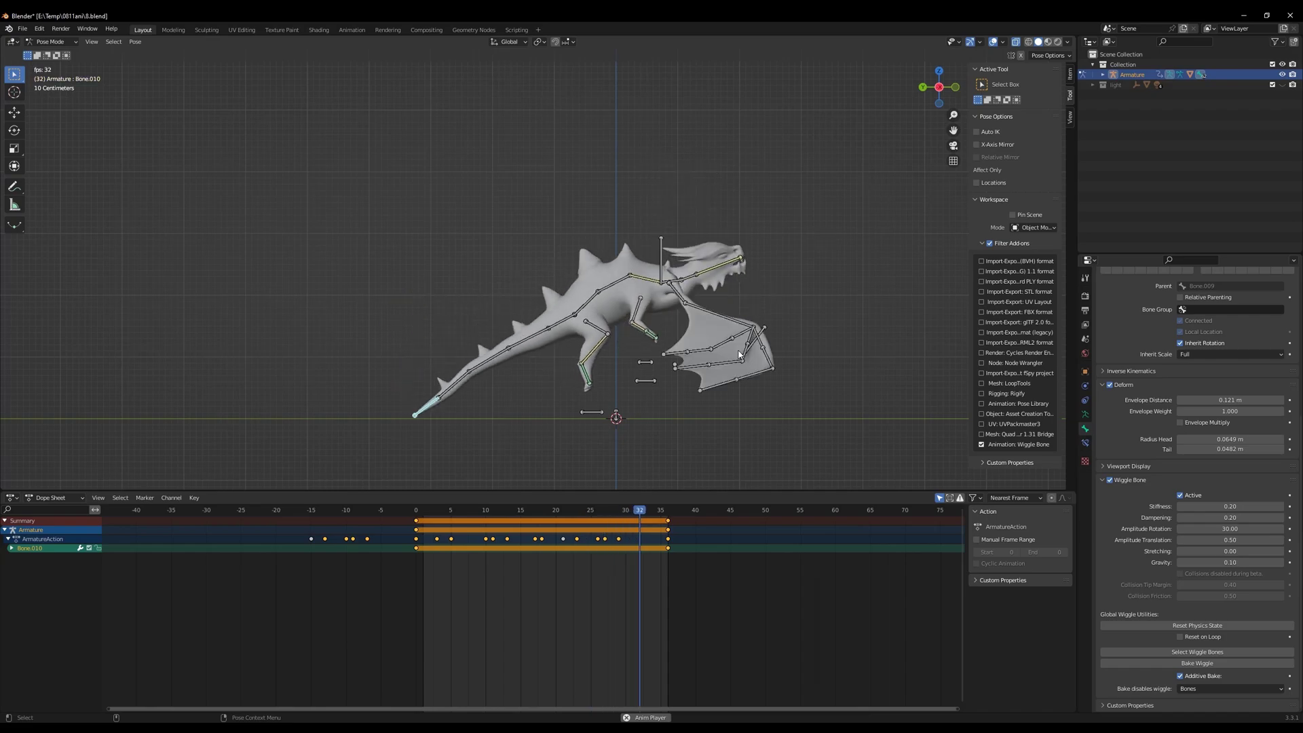
key(space)
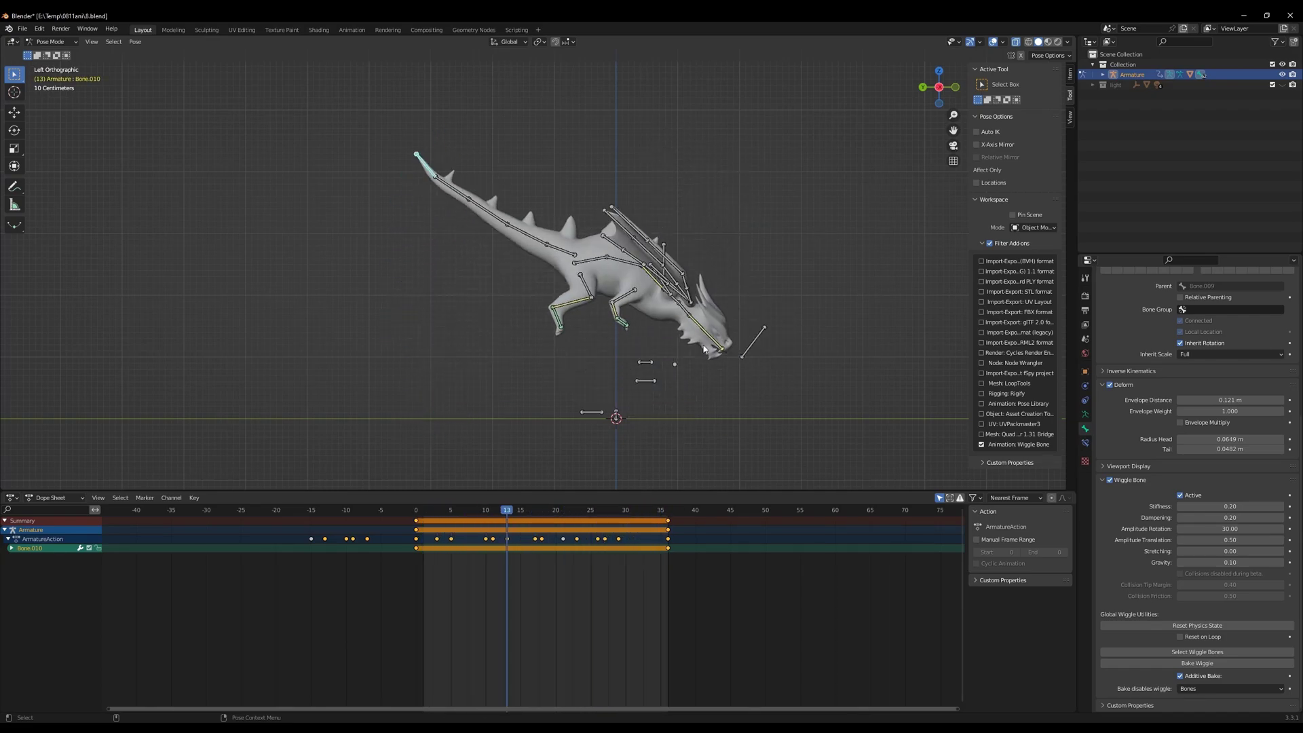
Set the wiggle stiffness of the tail-tip bone to 0.02, deselect it and preview the loop
click(556, 250)
click(458, 193)
key(Return)
click(488, 211)
click(1233, 508)
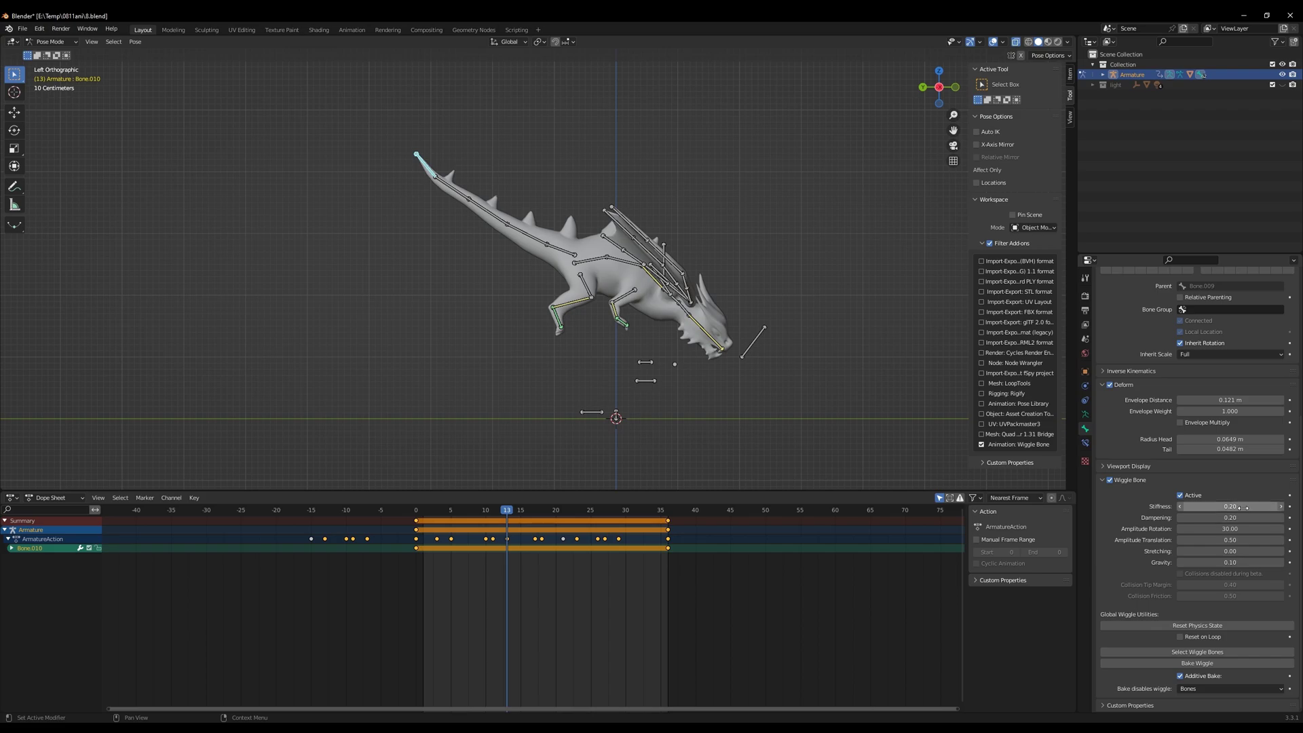
click(757, 259)
key(space)
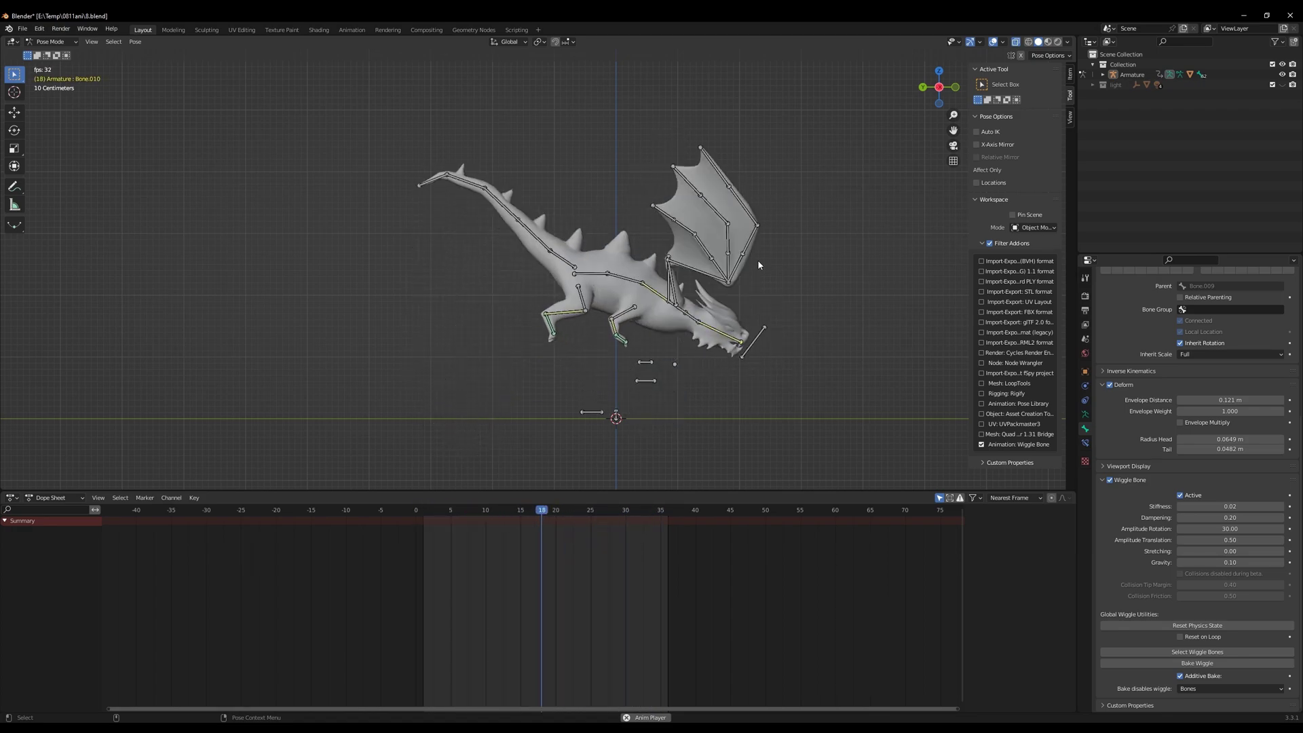
key(space)
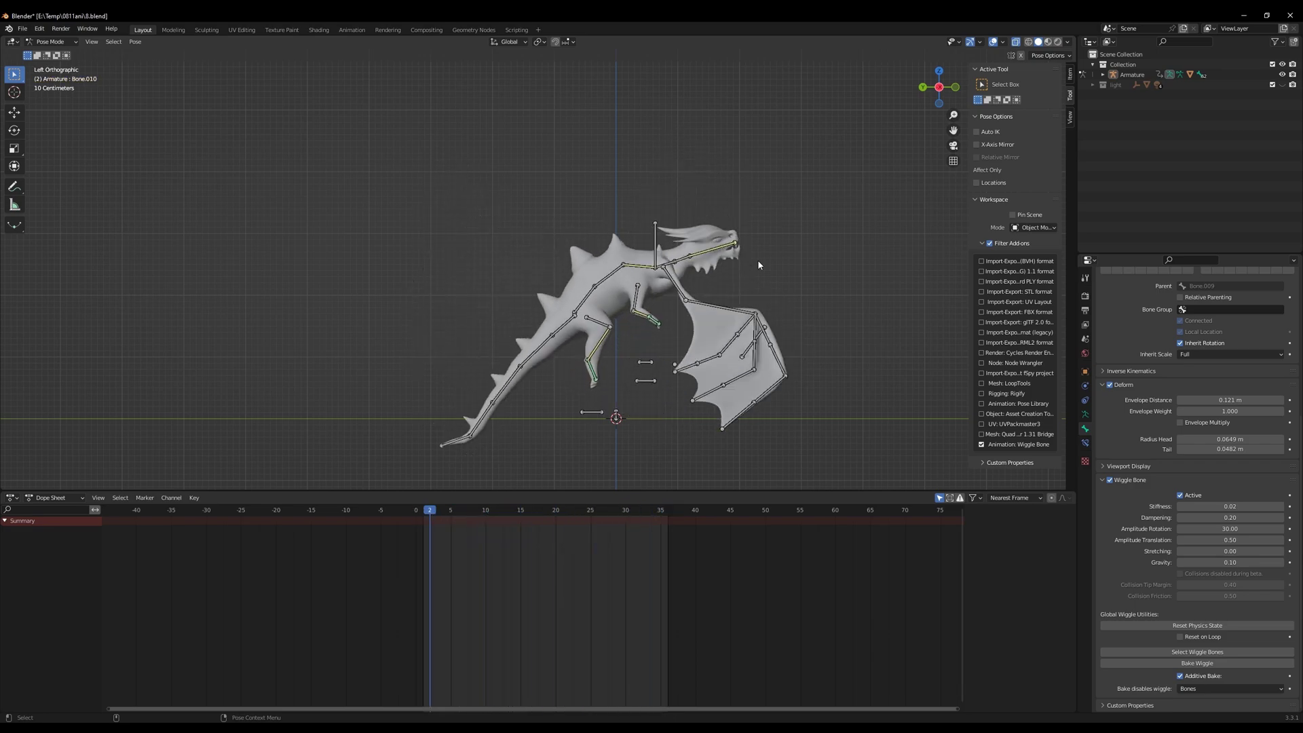
Enable Wiggle Bone with stiffness 0.10 and stretching 0 on the finger bones of both wings and preview the loop
middle_drag(786, 297, 698, 327)
drag(669, 314, 790, 421)
middle_drag(790, 421, 631, 332)
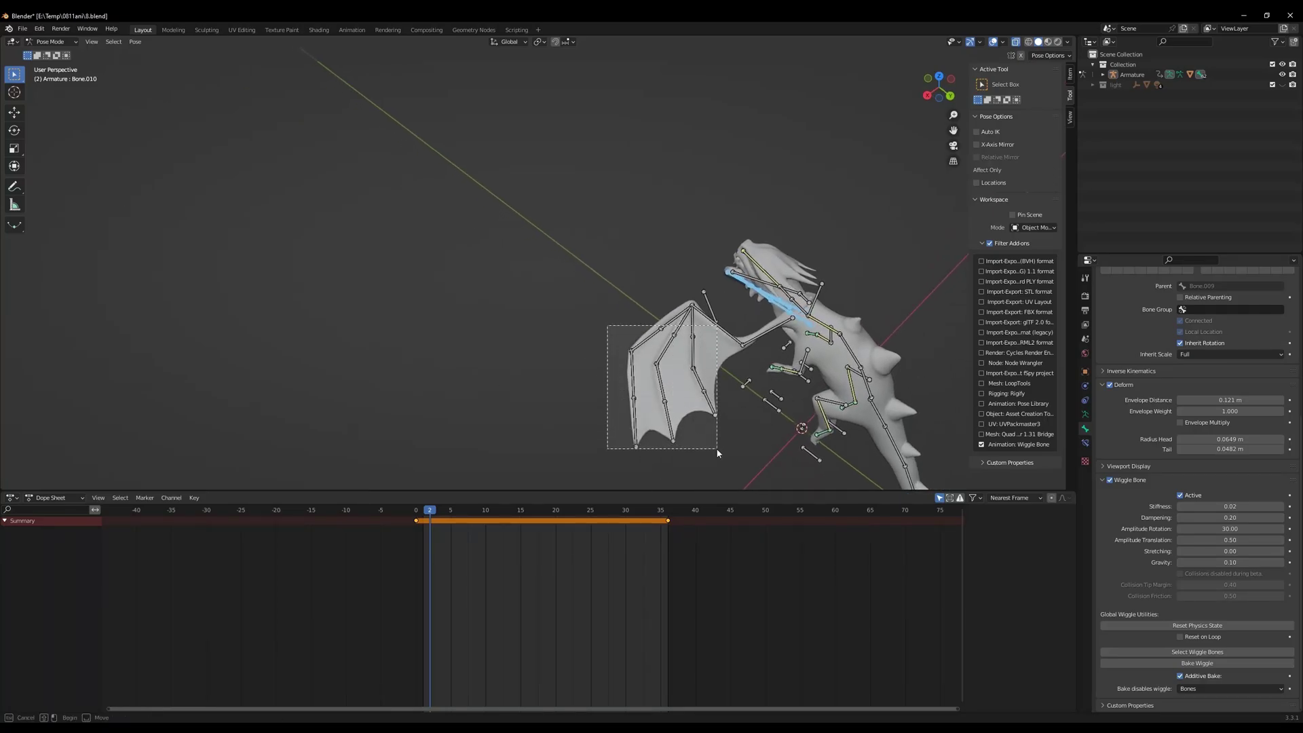
drag(710, 448, 710, 448)
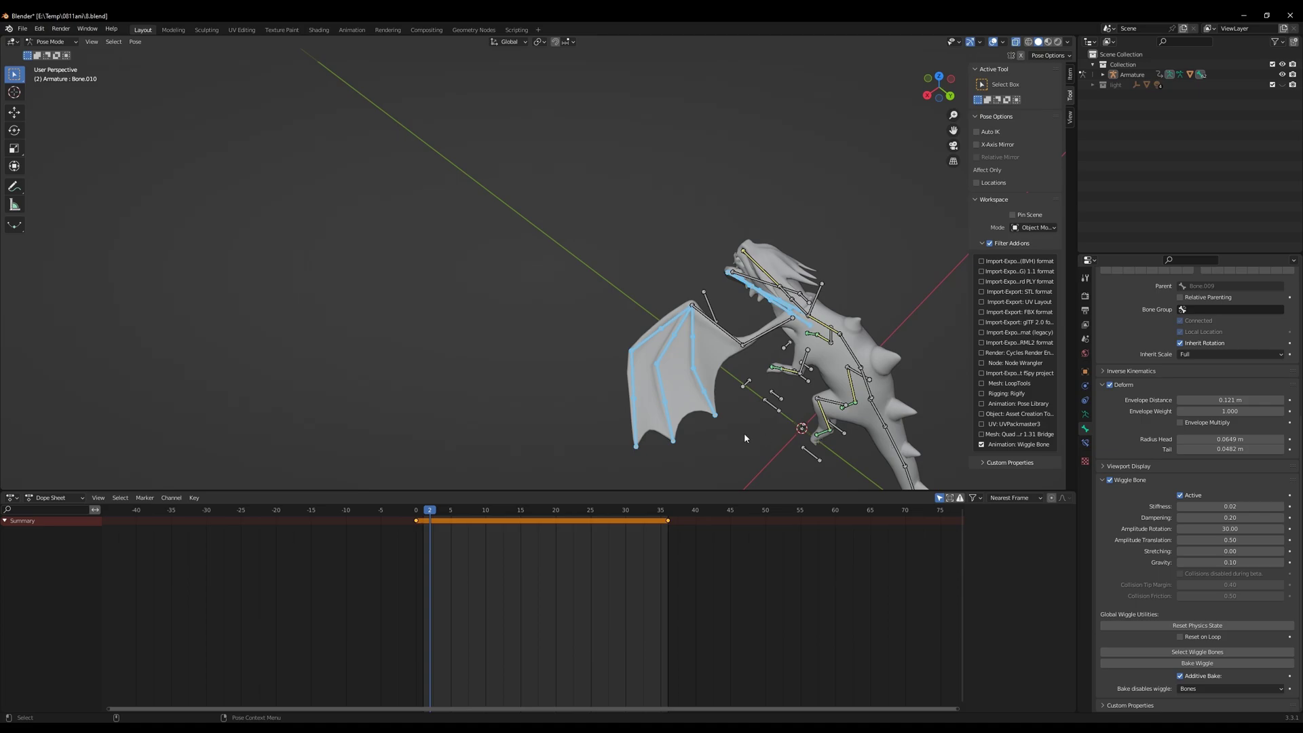
click(727, 423)
click(697, 378)
drag(614, 327, 710, 441)
middle_drag(798, 424, 638, 349)
drag(621, 331, 755, 475)
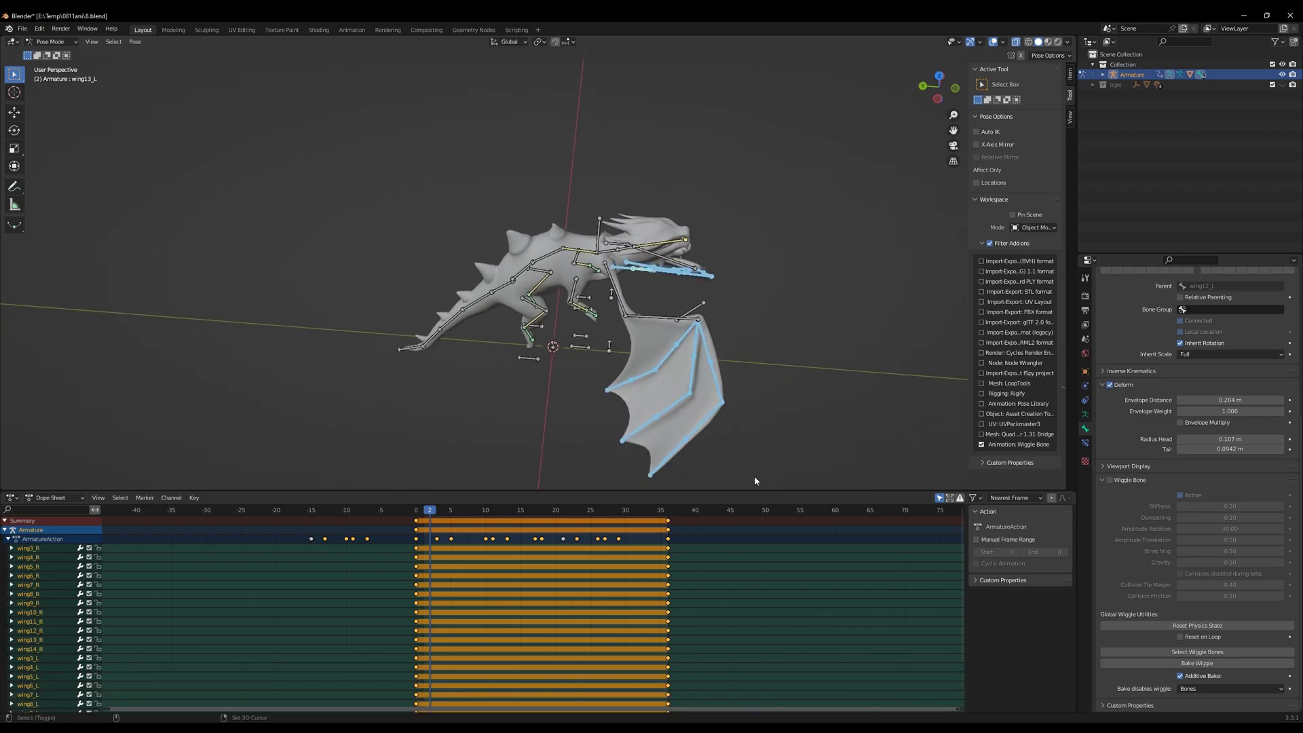
click(1110, 480)
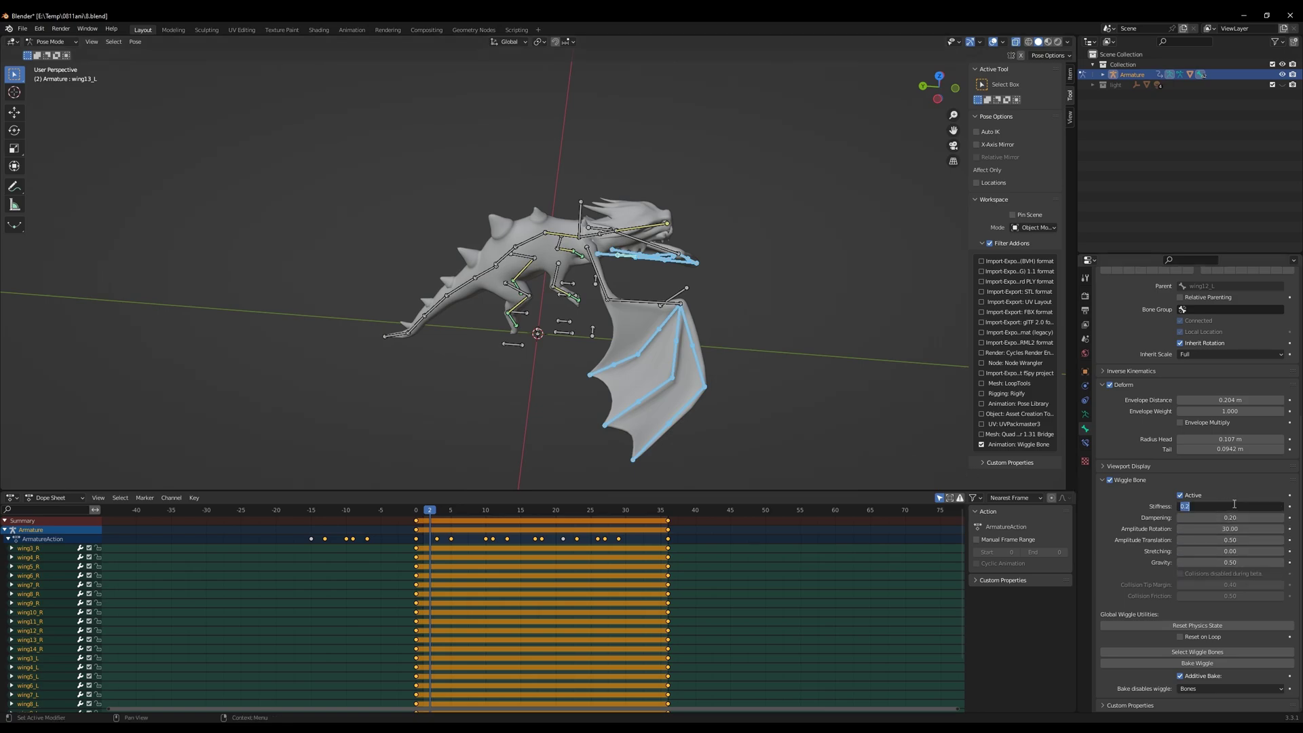
middle_drag(744, 336, 779, 320)
key(space)
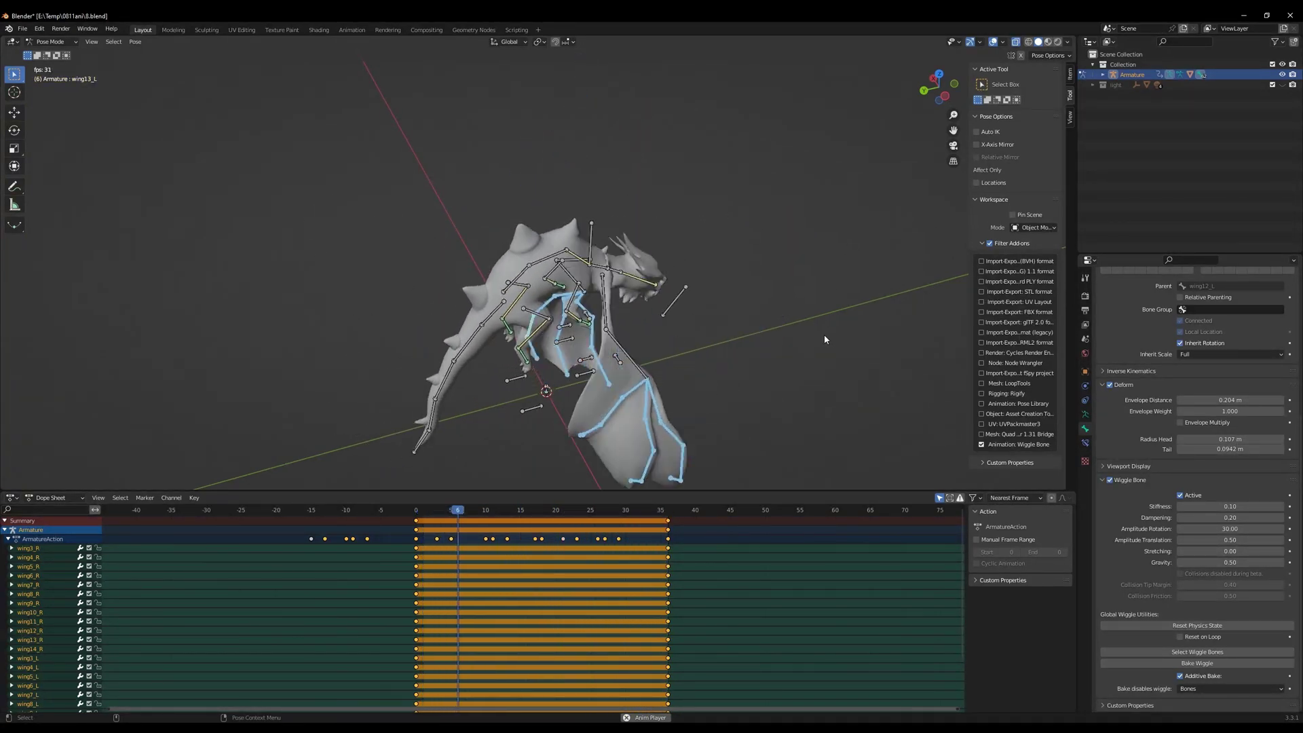
middle_drag(818, 326, 750, 313)
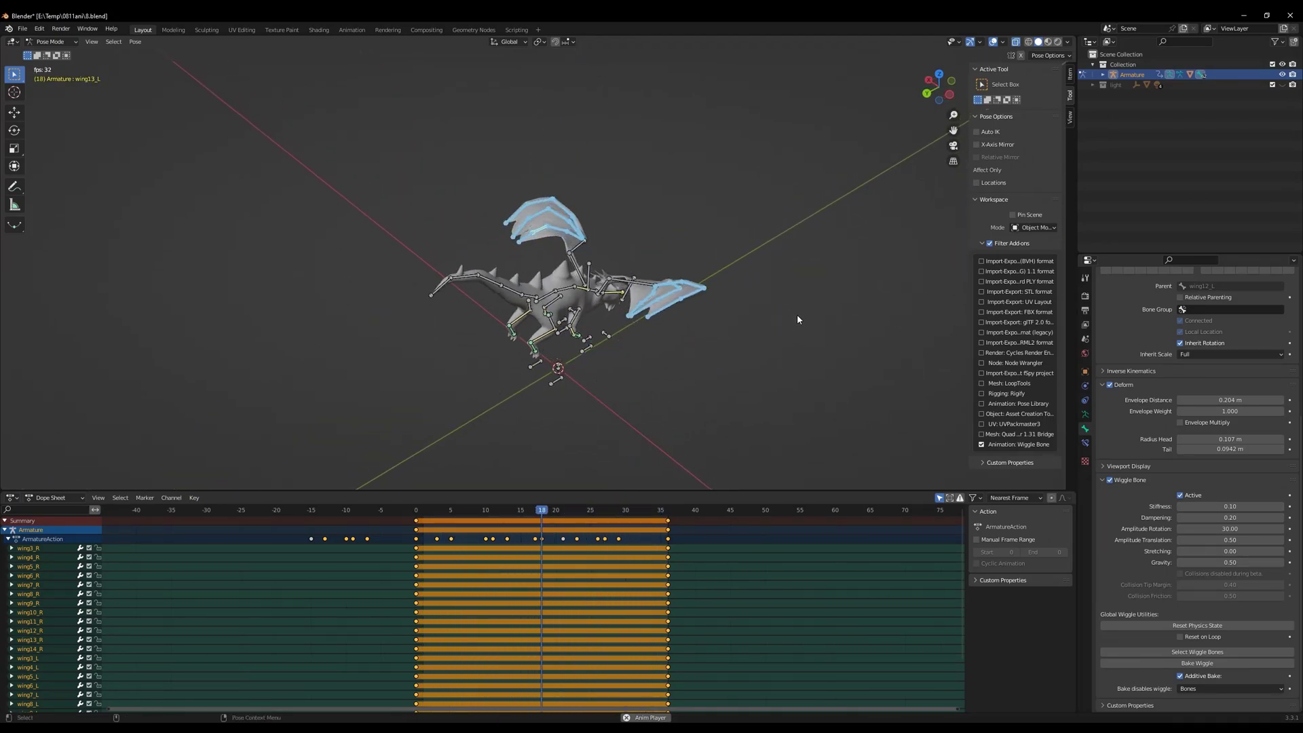
key(shift+alt+z)
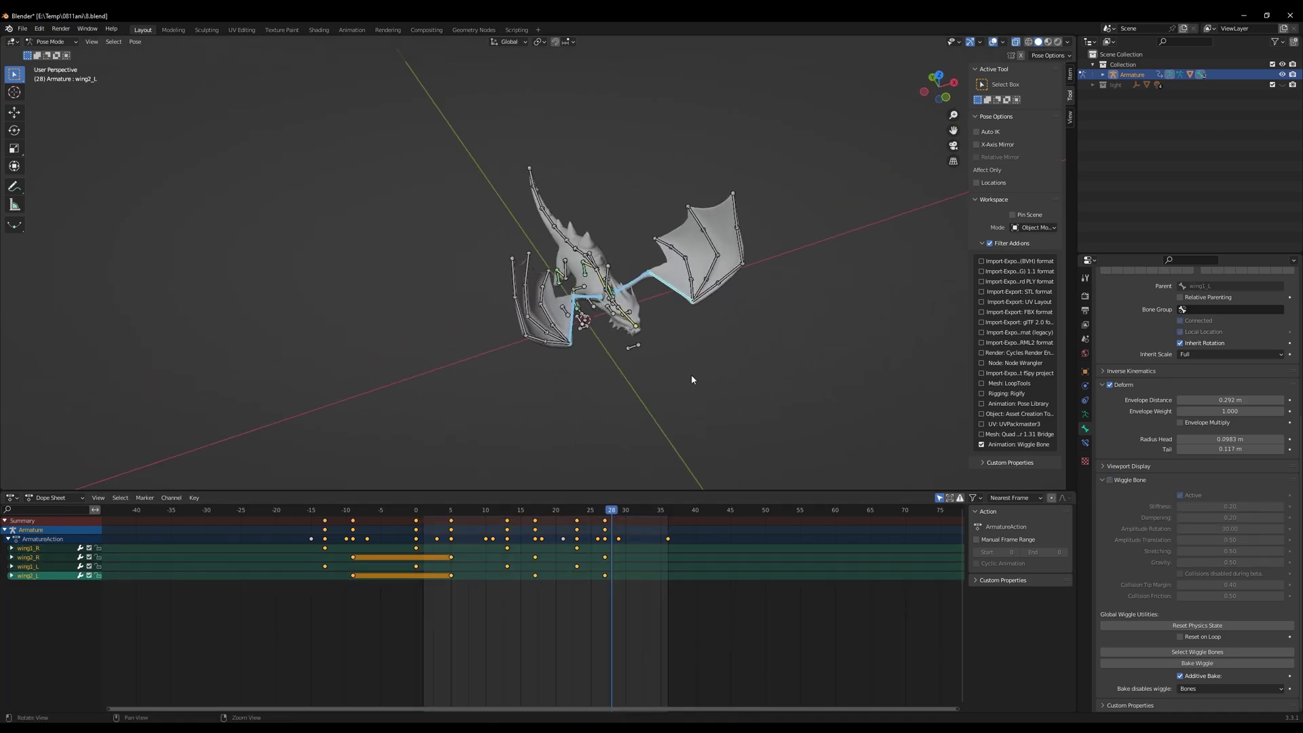
Shift the keyframes of wing1 and wing2 on both sides 3 frames earlier and preview the loop without overlays
key(g)
click(705, 548)
key(space)
middle_drag(734, 342, 748, 290)
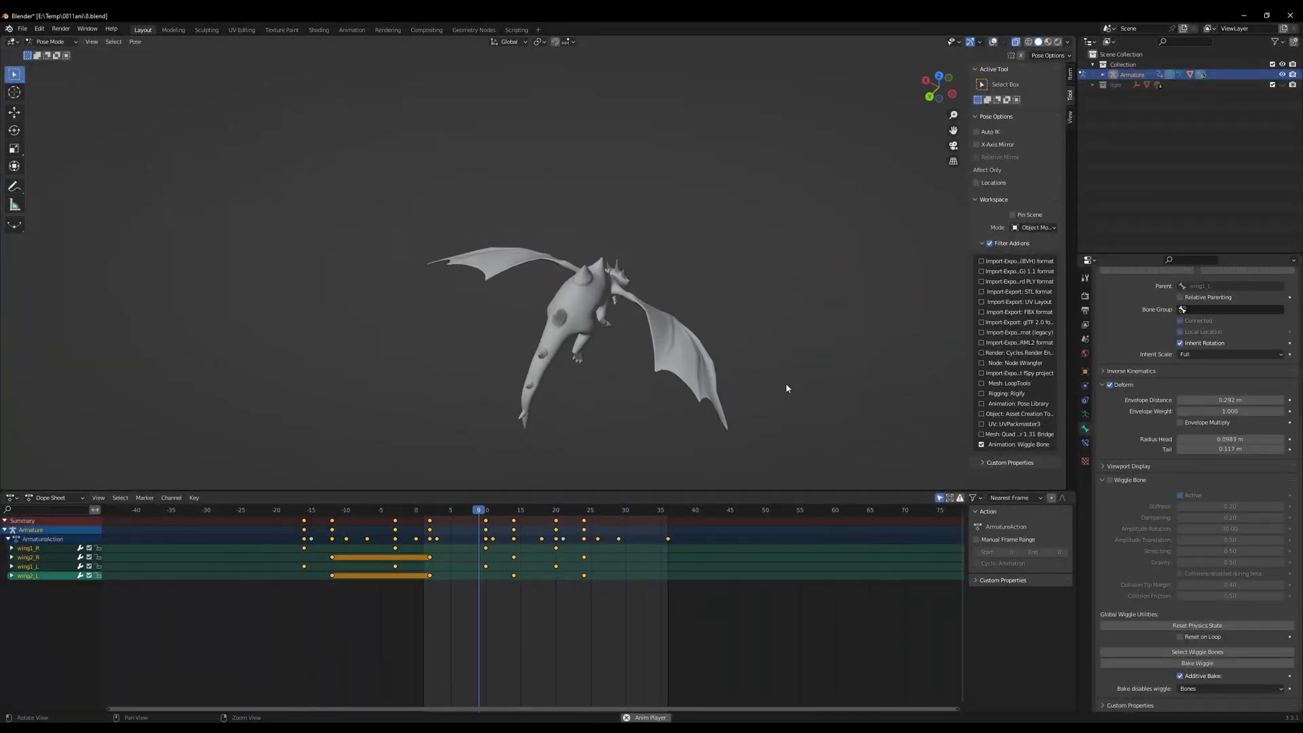
key(KP_1)
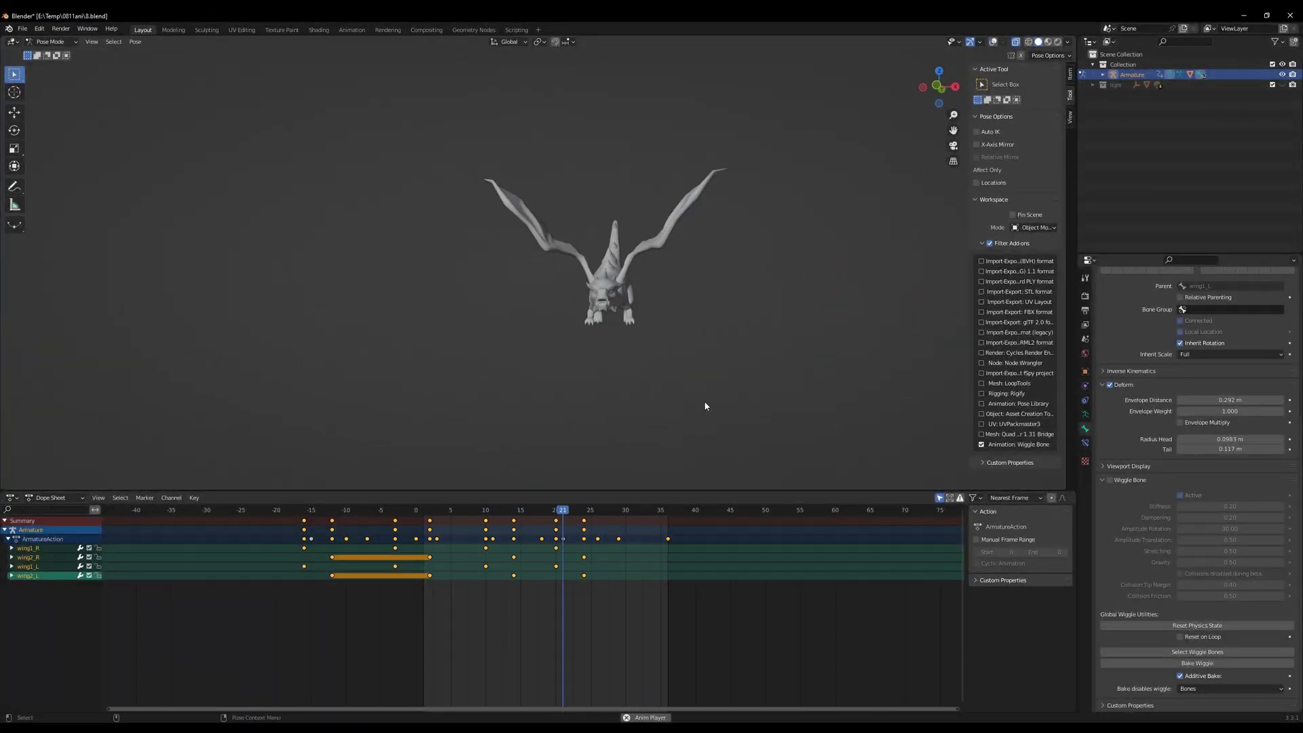
middle_drag(705, 403, 717, 364)
key(Escape)
click(993, 41)
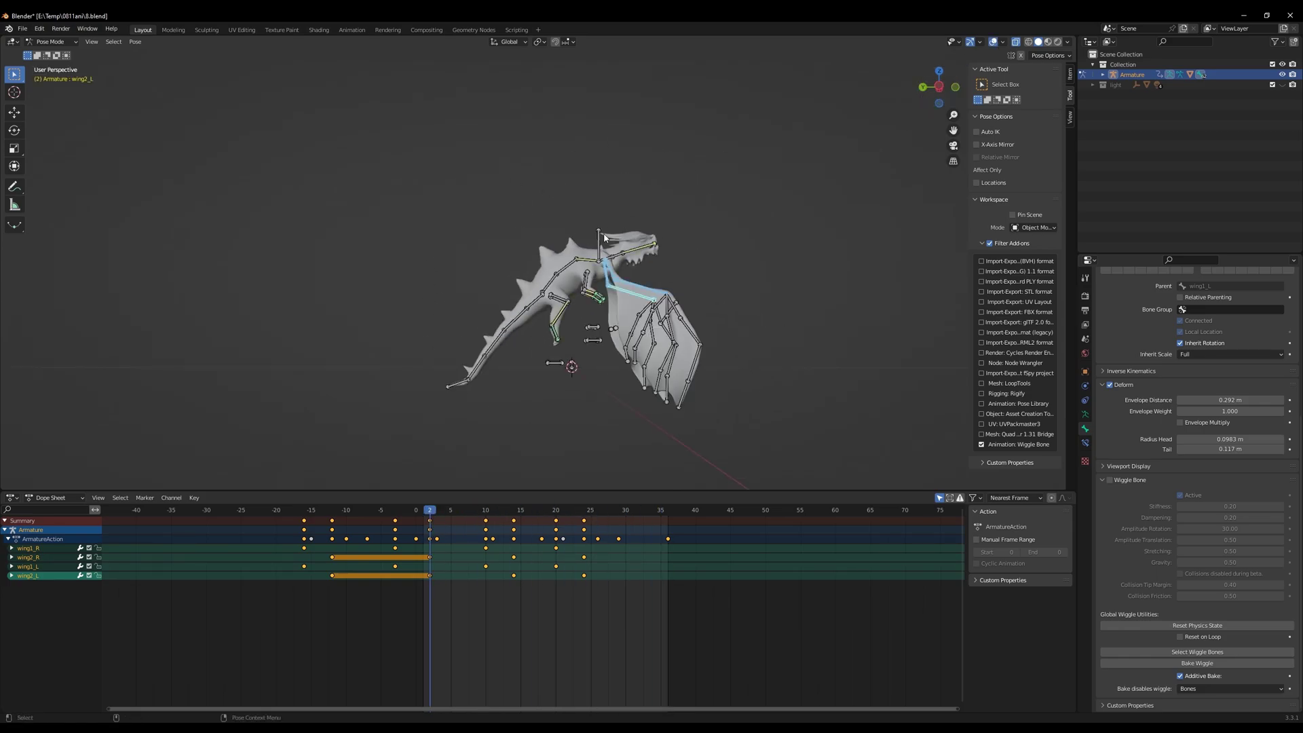
Select the vertical control bone above the neck, shift its keyframes in time in the Graph Editor and preview the loop
click(599, 242)
click(12, 497)
click(129, 550)
drag(275, 543, 706, 672)
key(g)
click(722, 582)
key(space)
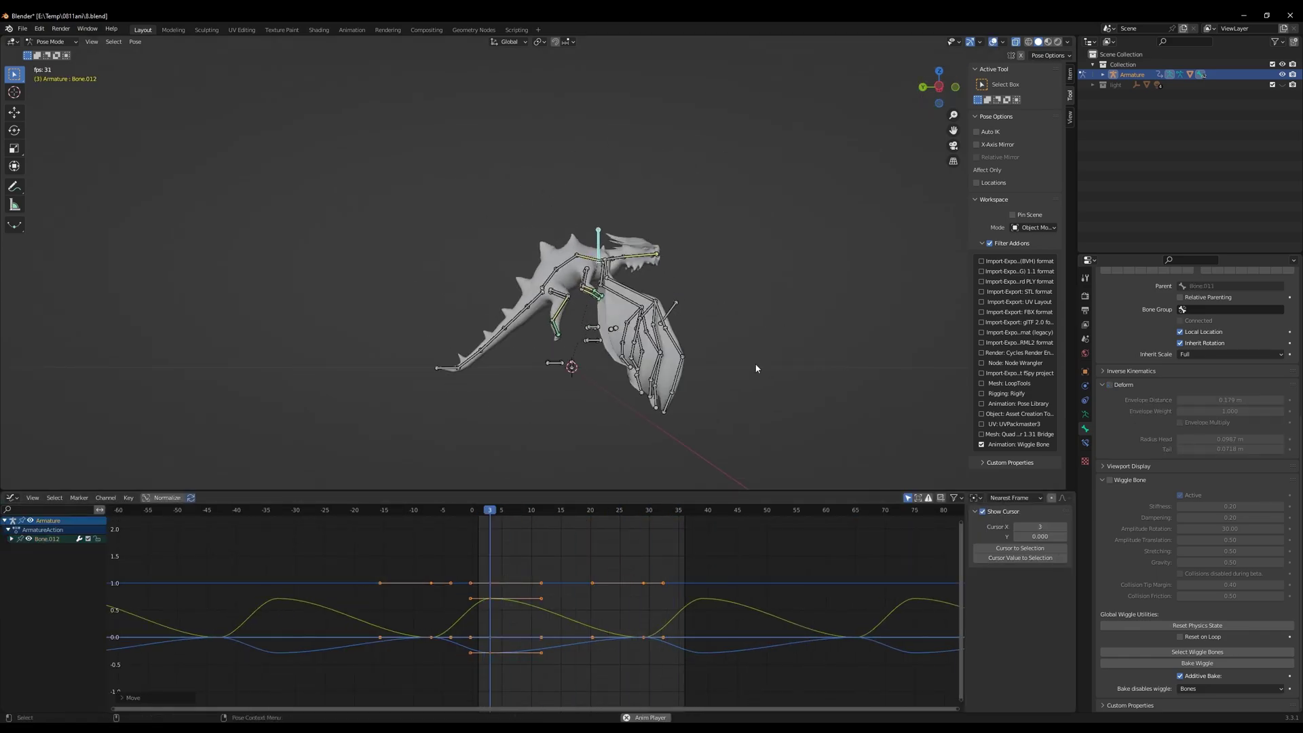
Move the middle keyframe of the neck control bone along the time axis only and preview the loop
key(space)
drag(465, 510, 572, 517)
key(space)
key(Escape)
drag(462, 564, 557, 672)
key(g)
key(x)
click(694, 548)
key(space)
key(space)
Shift all keyframes of the neck control bone in time and preview the loop from another angle without overlays
drag(314, 536, 685, 704)
key(g)
click(719, 577)
key(space)
key(g)
click(668, 604)
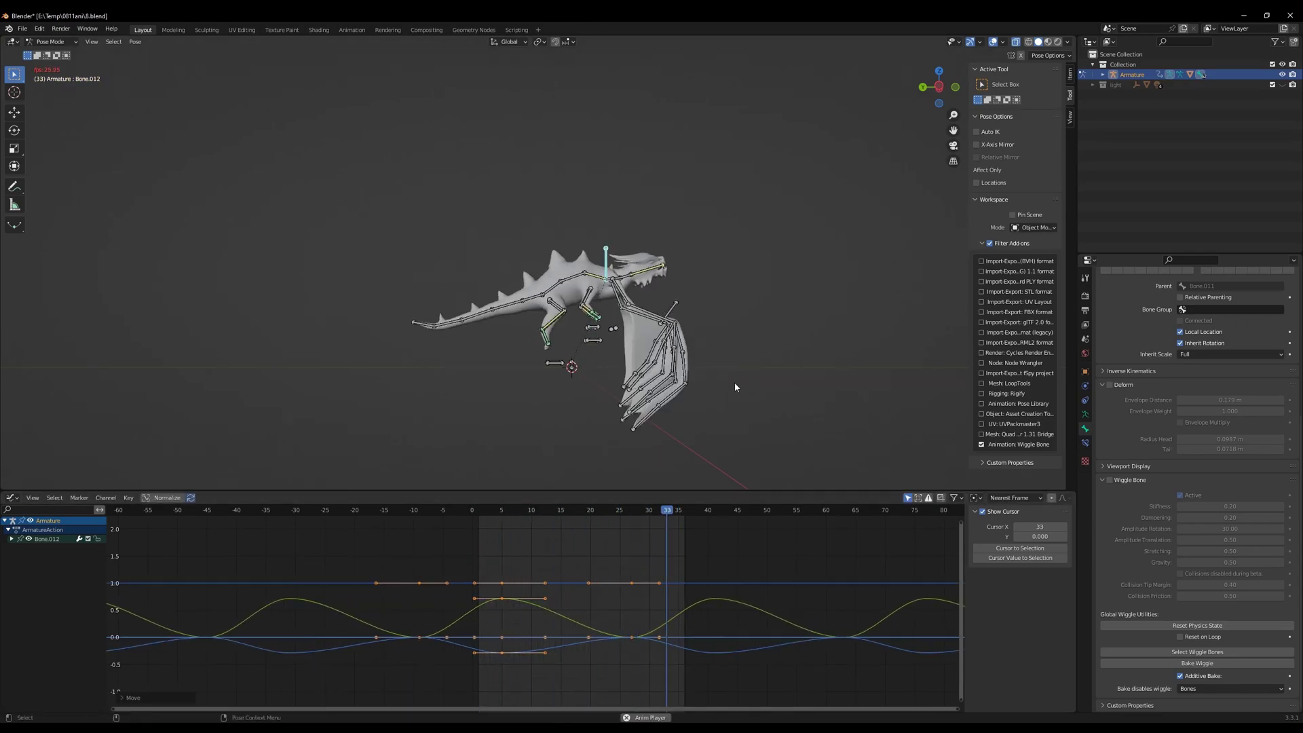
click(784, 323)
middle_drag(784, 323, 845, 350)
click(993, 42)
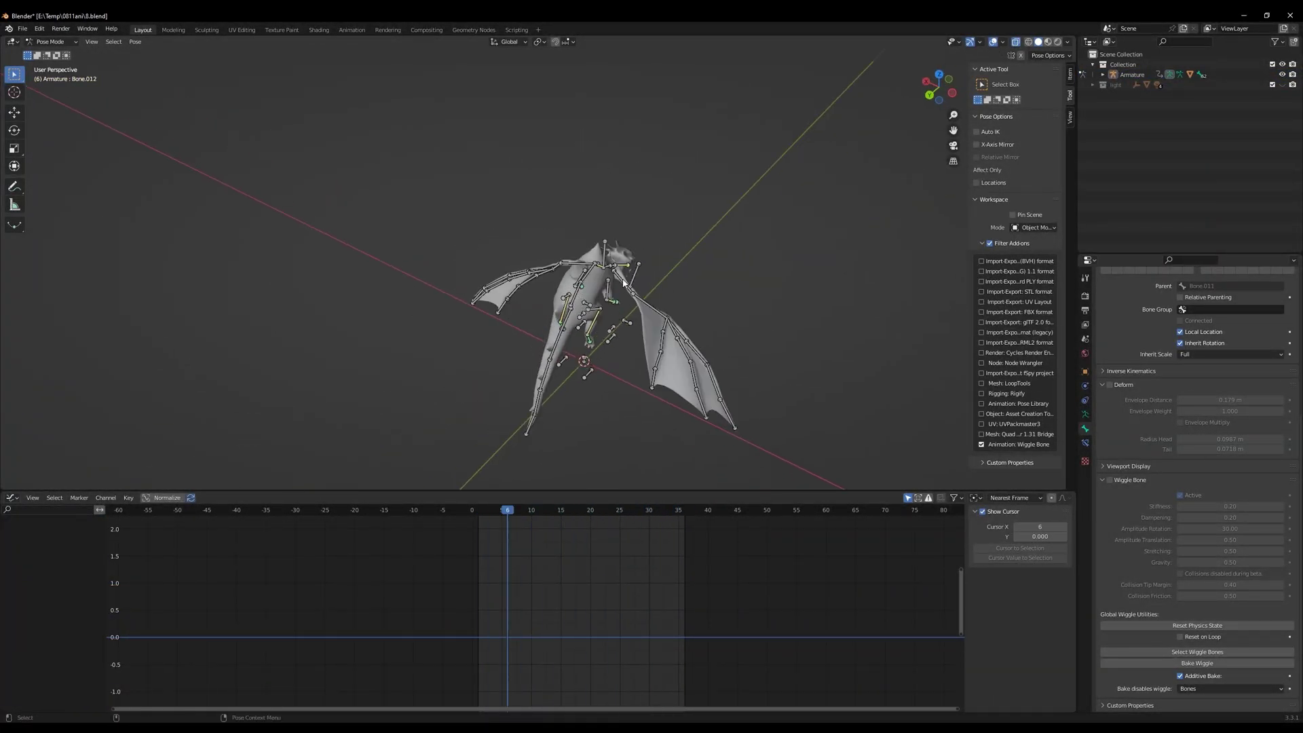
Select the wing1 bones on both sides and move their keyframe at frame -3 later in time
click(623, 283)
shift+click(578, 264)
middle_drag(578, 263, 414, 346)
drag(633, 662, 340, 571)
middle_drag(733, 386, 685, 411)
click(439, 555)
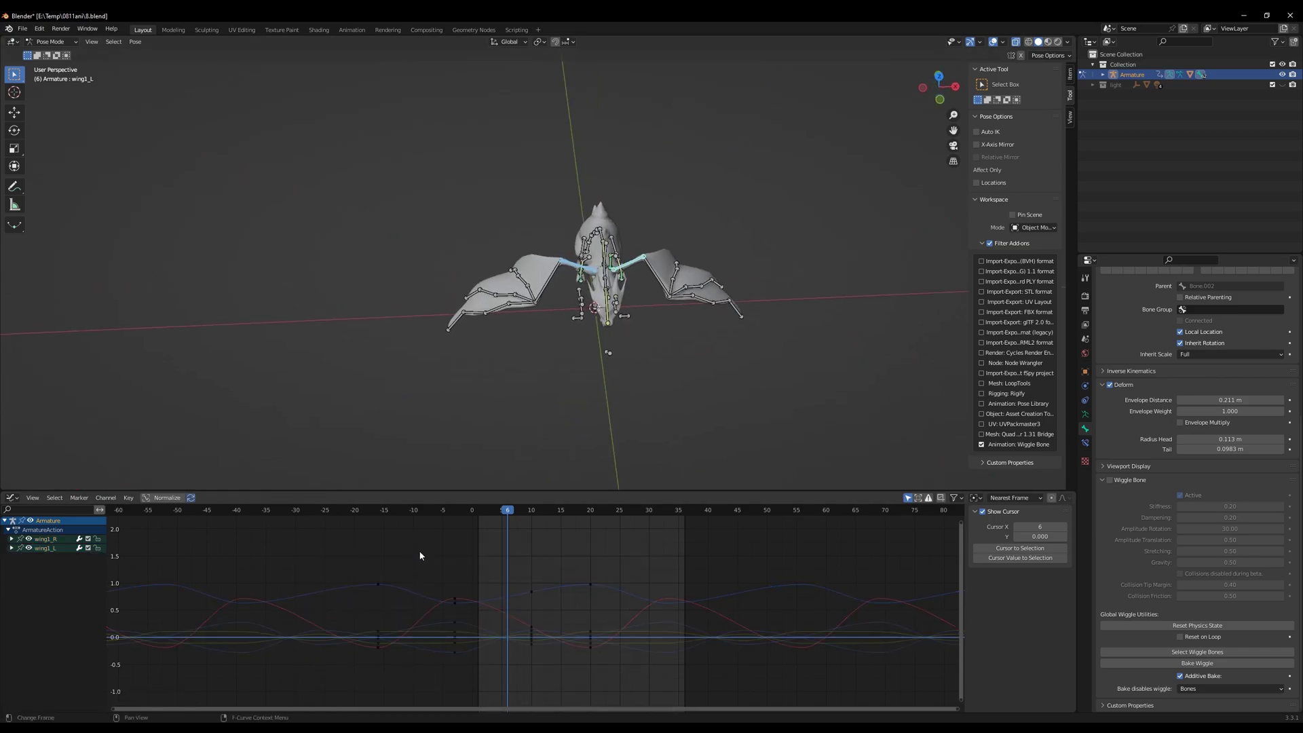
drag(421, 556, 483, 668)
key(g)
key(x)
click(612, 591)
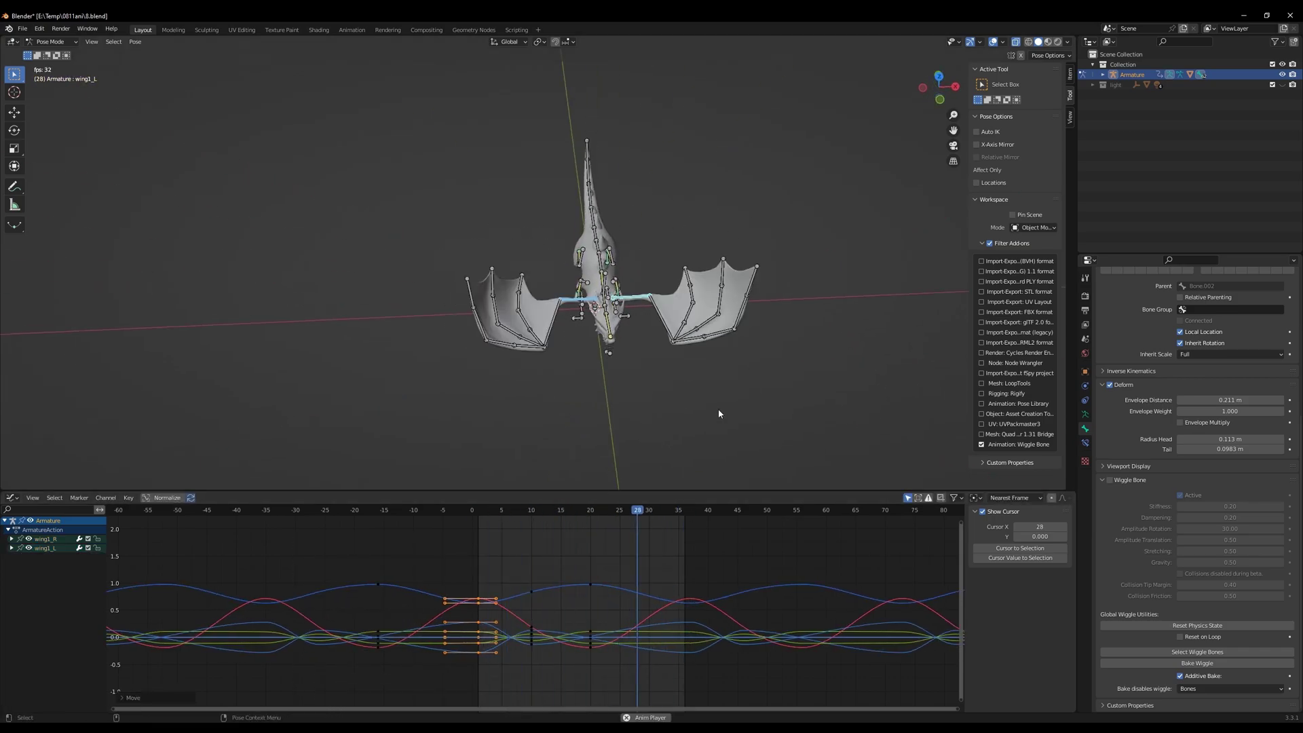
Shift the moved wing1 keyframe together with the one at frame 10 later in time and preview the loop
drag(424, 556, 564, 669)
key(g)
key(x)
click(588, 660)
key(space)
middle_drag(744, 360, 801, 369)
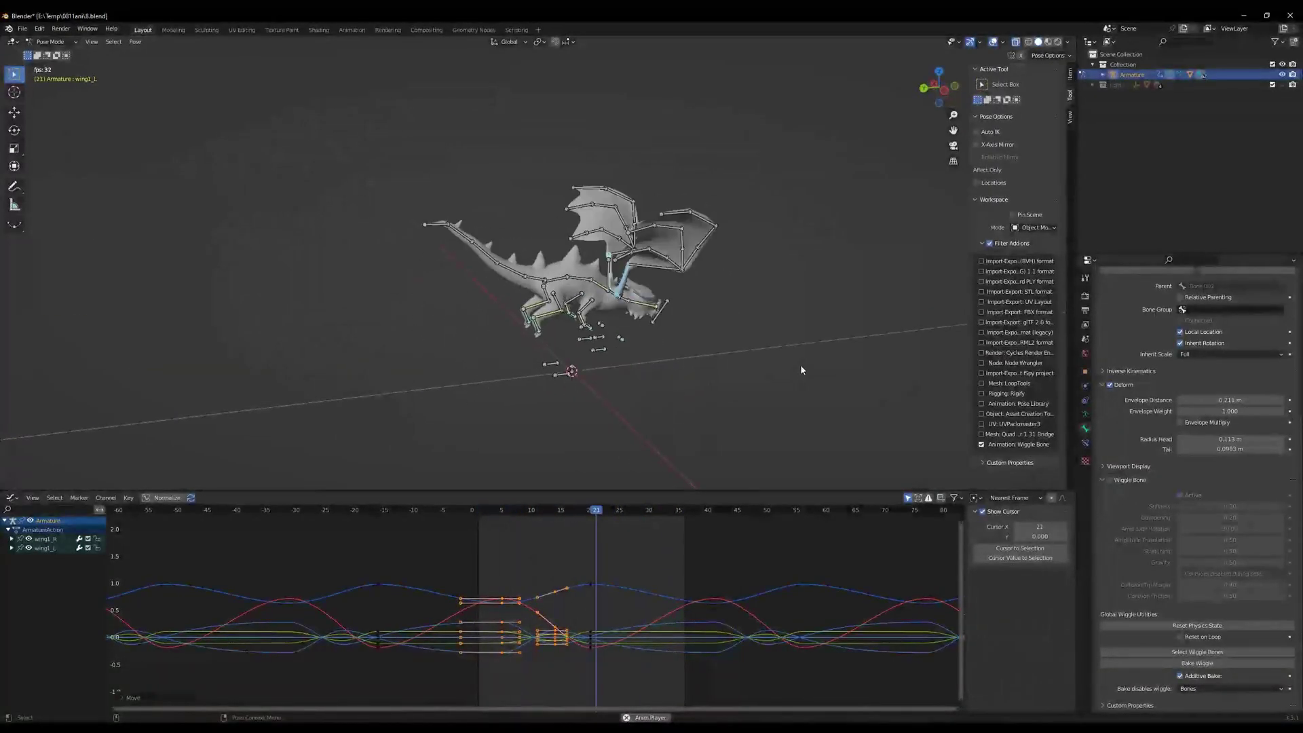
Move the middle keyframe of the neck control bone later in time and preview the loop
key(space)
click(600, 252)
drag(459, 564, 570, 668)
key(g)
click(595, 578)
key(space)
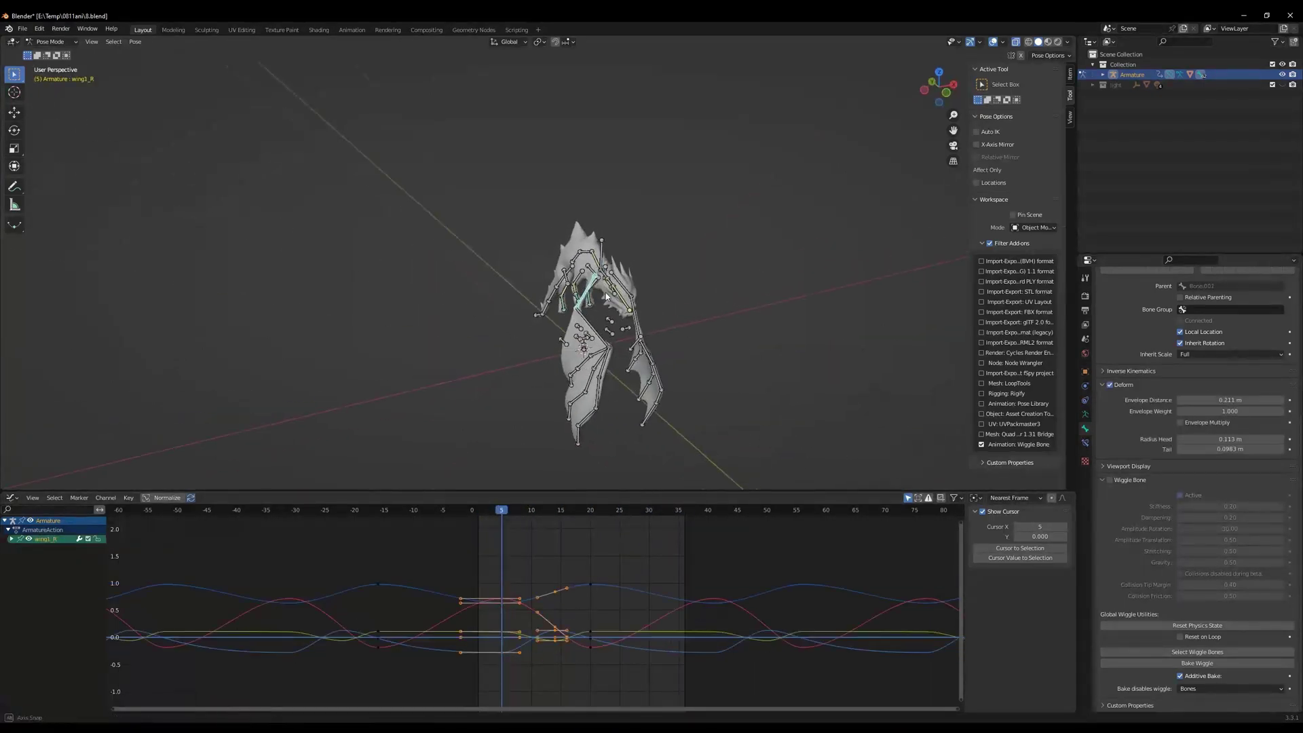
Select all the displayed wing1 keyframes, shift them in time and preview the loop from the side
drag(427, 520, 573, 693)
key(a)
key(g)
click(687, 614)
key(space)
middle_drag(731, 393, 751, 411)
key(Escape)
Raise the neck control bone's pose at its frame 9 keyframe and preview the loop in side view
click(596, 261)
drag(628, 683, 477, 530)
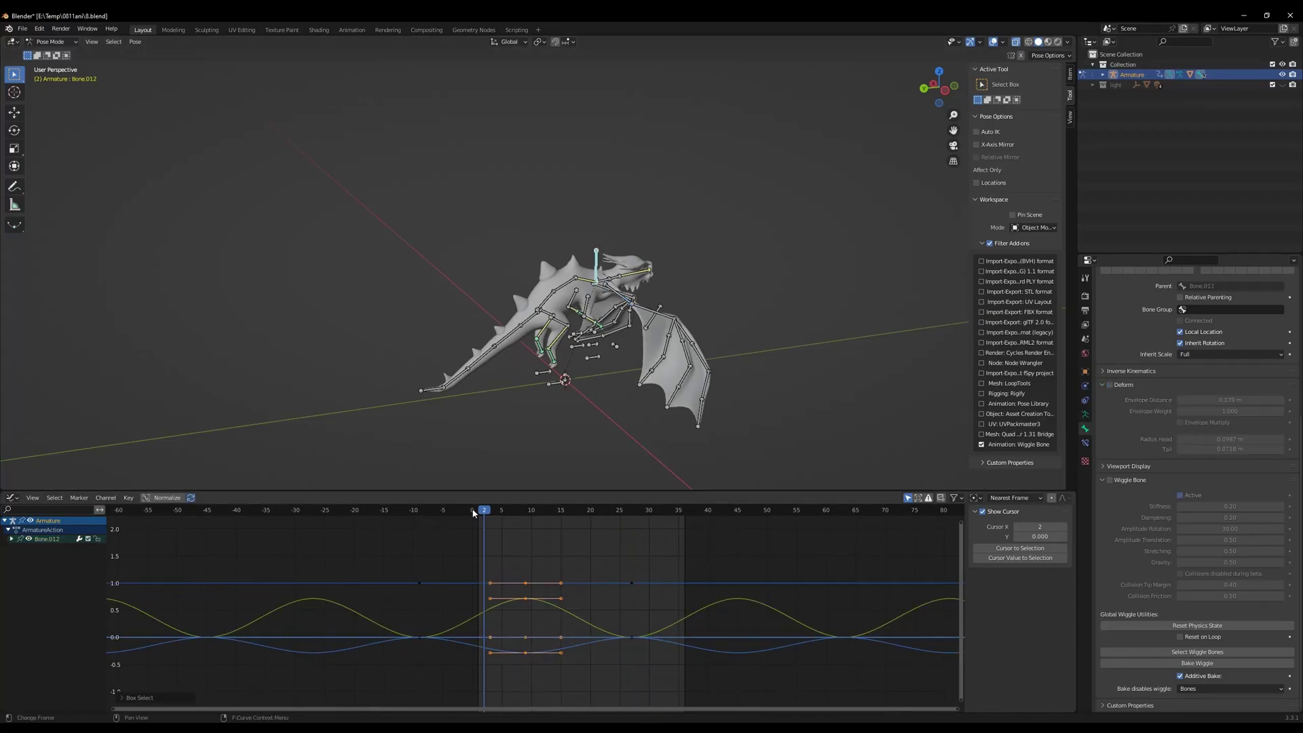
click(525, 510)
click(945, 90)
key(space)
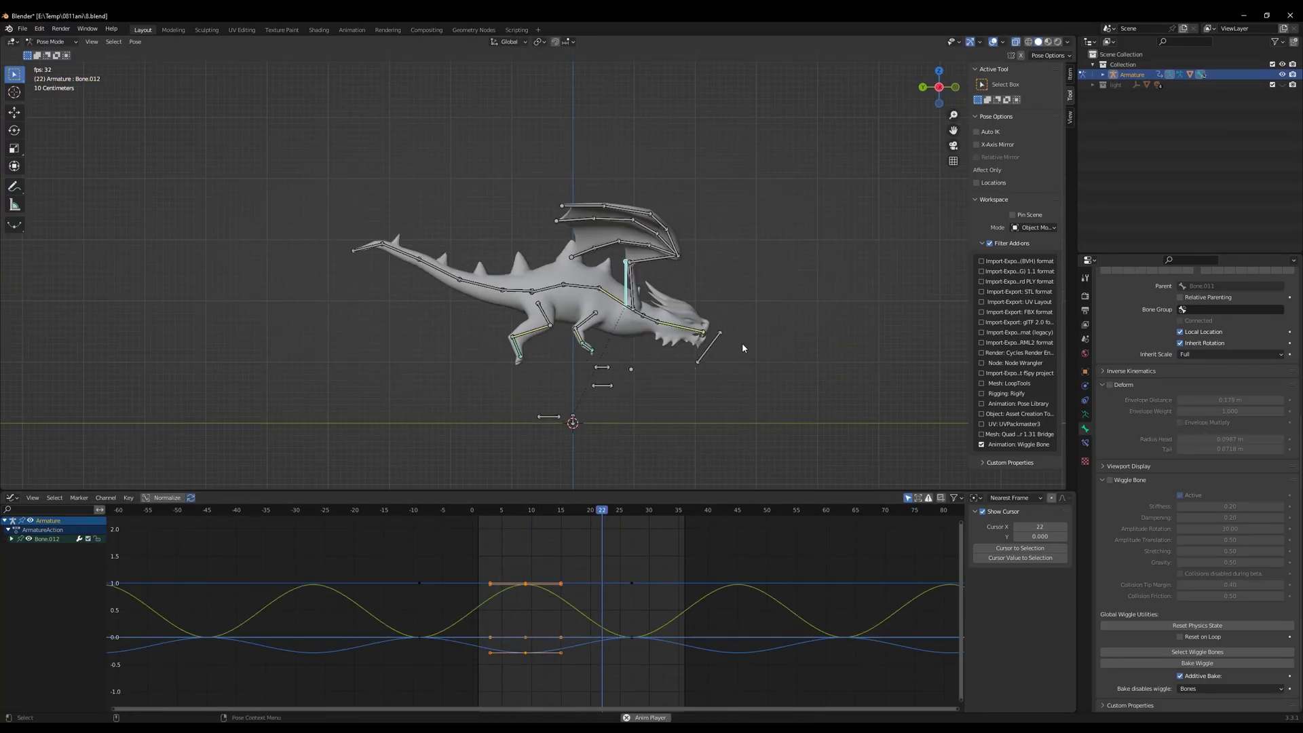
middle_drag(714, 331, 721, 361)
click(944, 92)
key(space)
Select the hip bone and its keyframes around frame 10
click(540, 260)
drag(505, 557, 591, 647)
scroll(590, 652, down, 2)
key(g)
key(z)
click(592, 405)
key(ctrl+z)
At frame 10, move the hip bone along Z, insert a keyframe and preview the loop from several angles
click(532, 510)
key(g)
key(z)
click(558, 353)
key(i)
click(684, 310)
key(space)
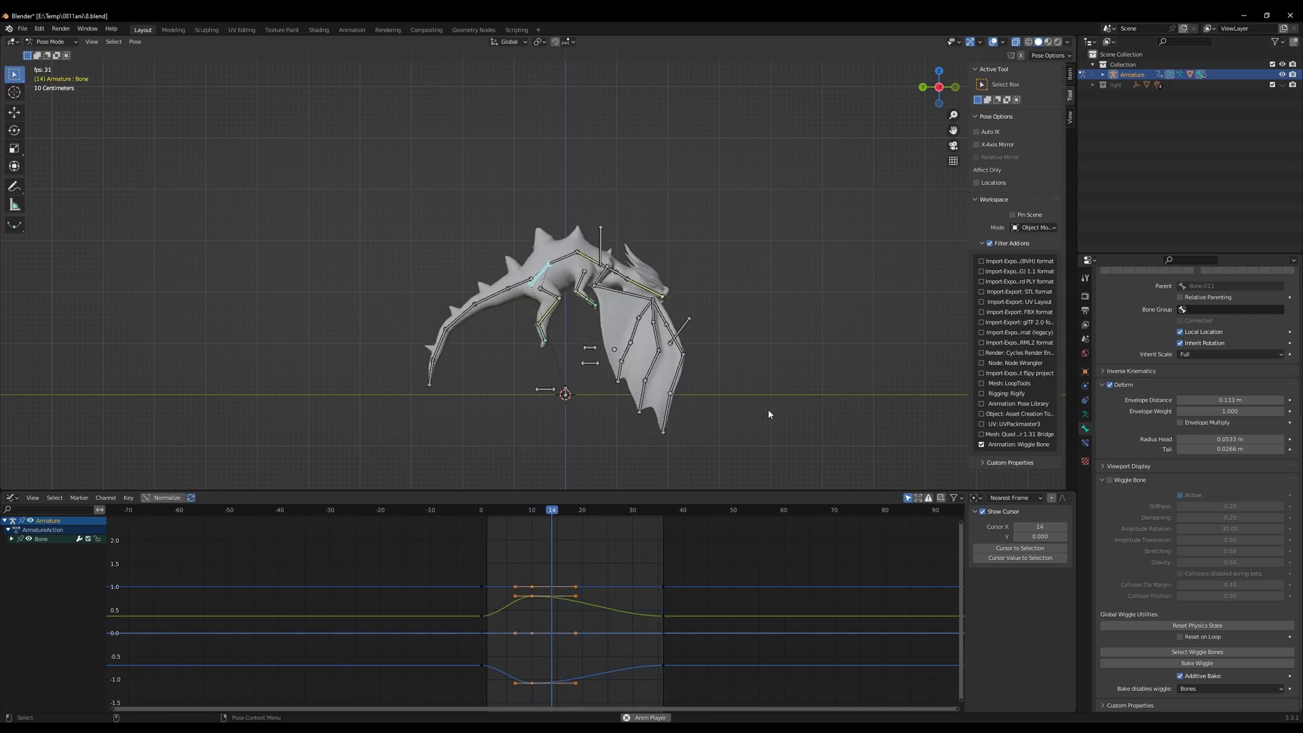
middle_drag(681, 378, 761, 453)
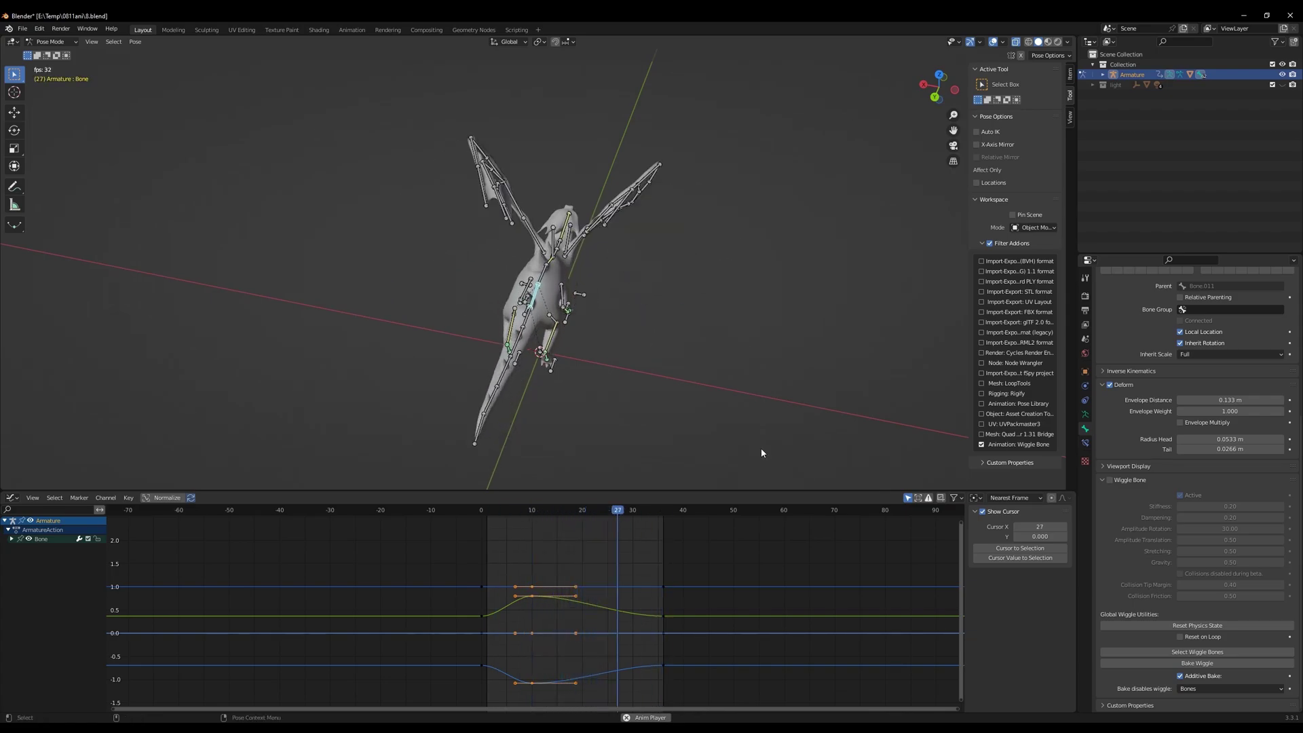
middle_drag(731, 411, 645, 457)
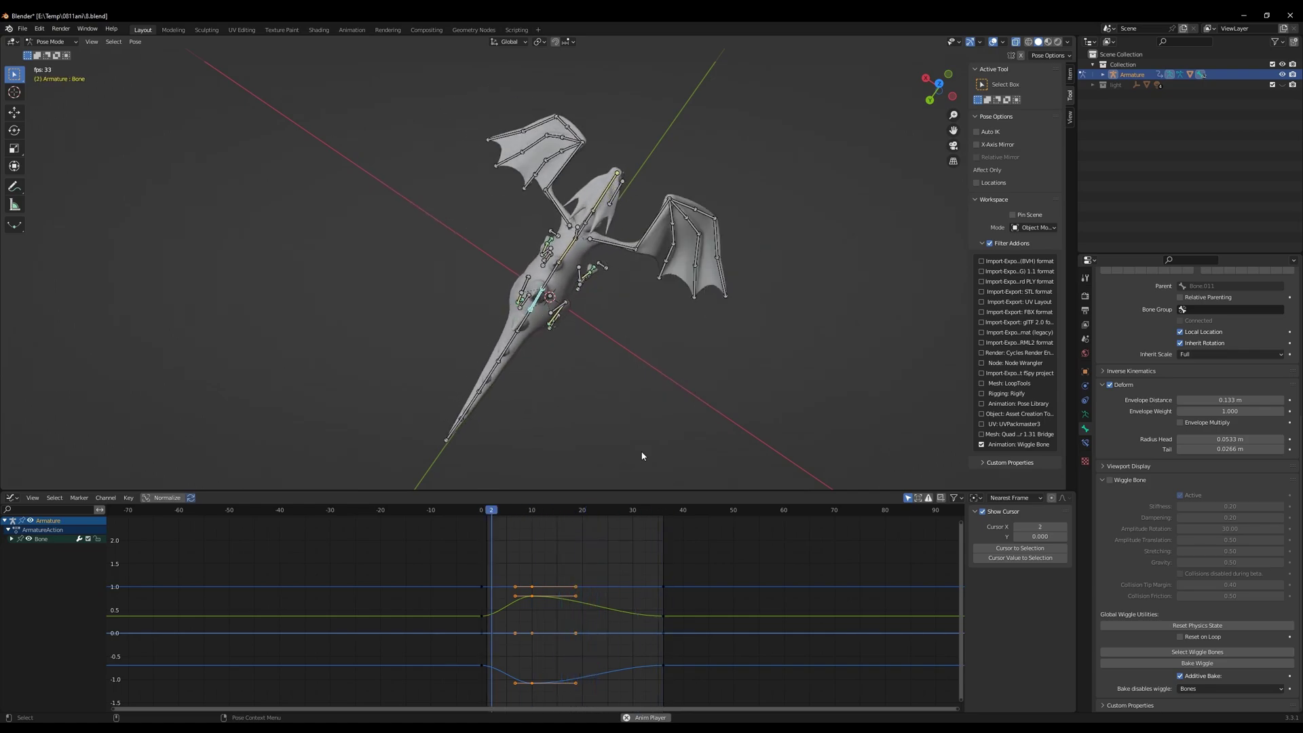
middle_drag(643, 456, 694, 423)
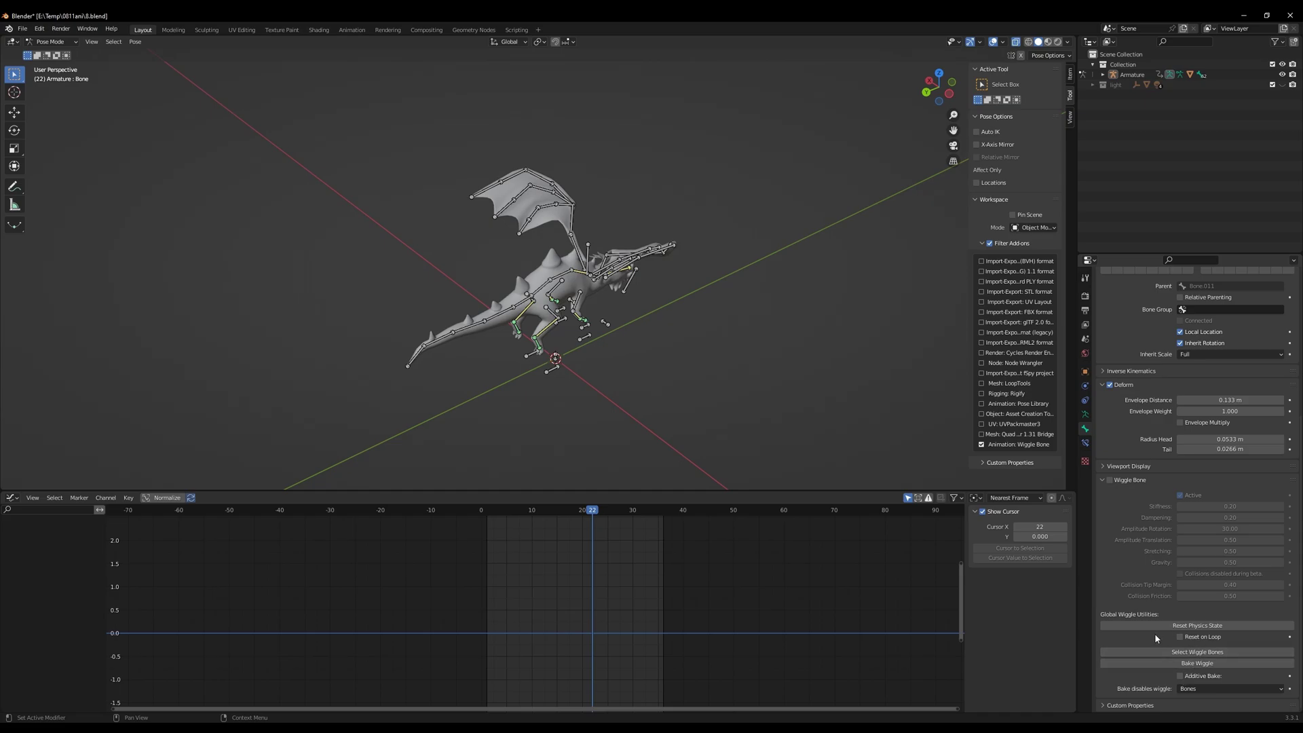
Select all wiggle bones, then pick the hip bone and the wing2 bones on both sides
click(1188, 654)
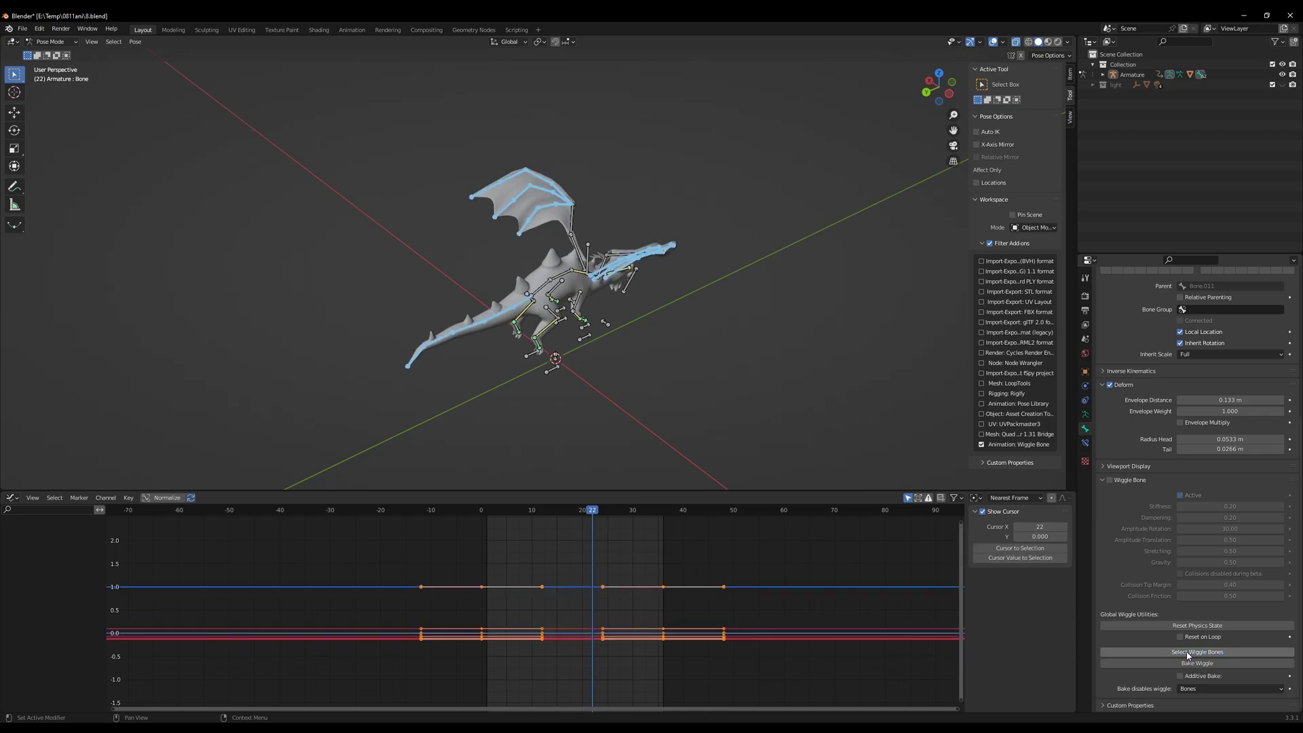
middle_drag(658, 373, 509, 321)
scroll(541, 327, up, 2)
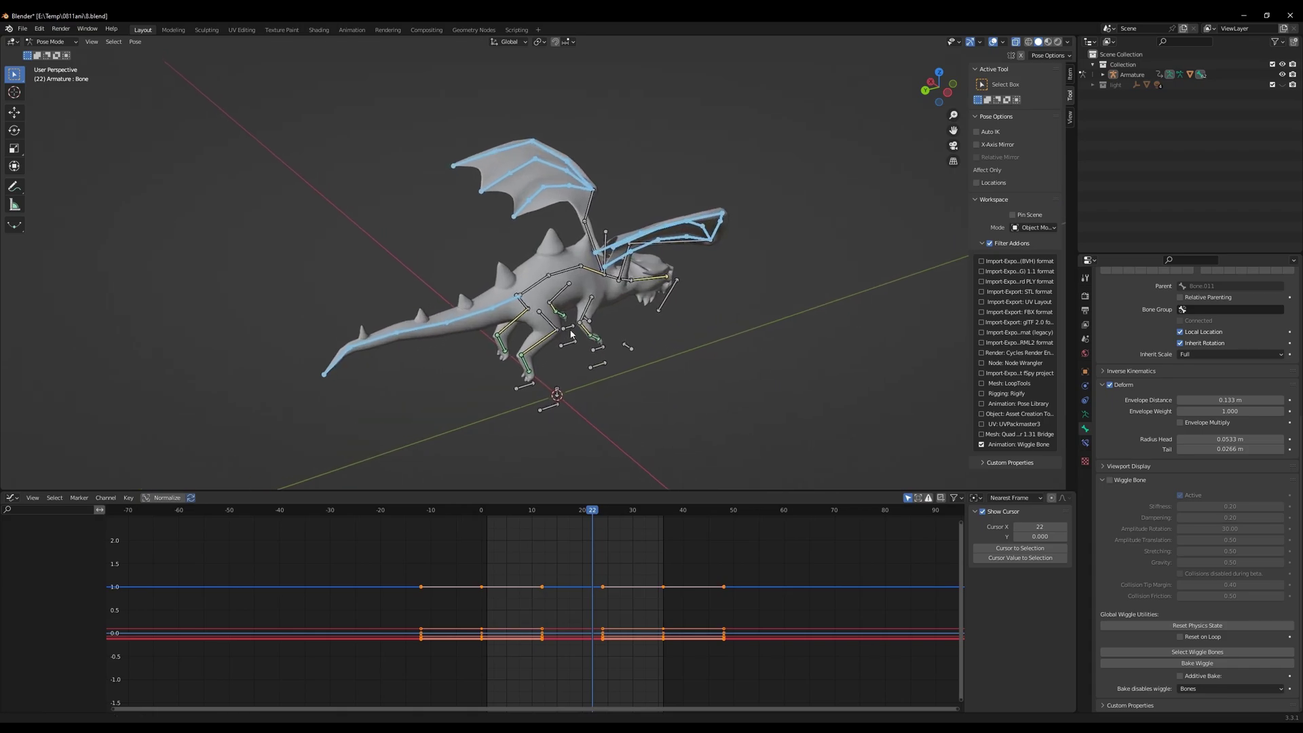
shift+click(538, 286)
middle_drag(620, 294, 499, 324)
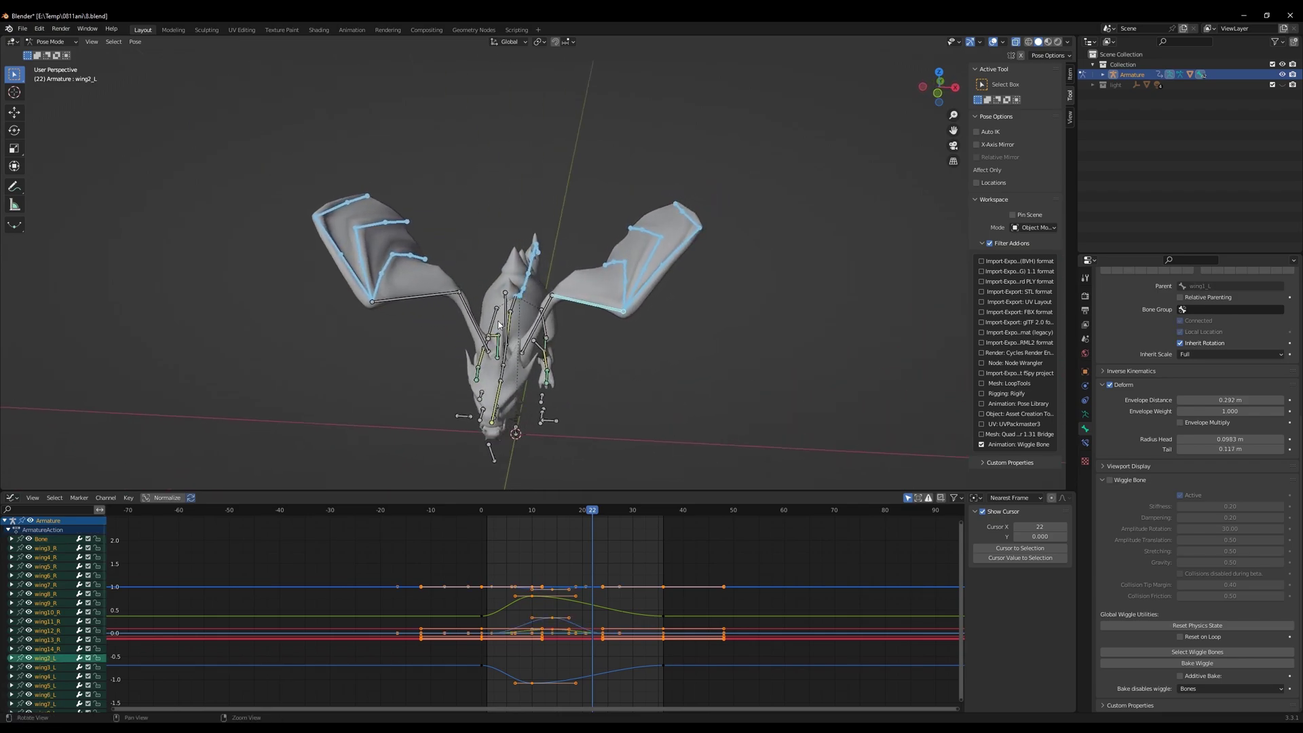
click(403, 300)
middle_drag(421, 300, 644, 349)
Select every bone, bake the wiggle physics with Additive Bake off and preview the baked loop
drag(282, 113, 786, 438)
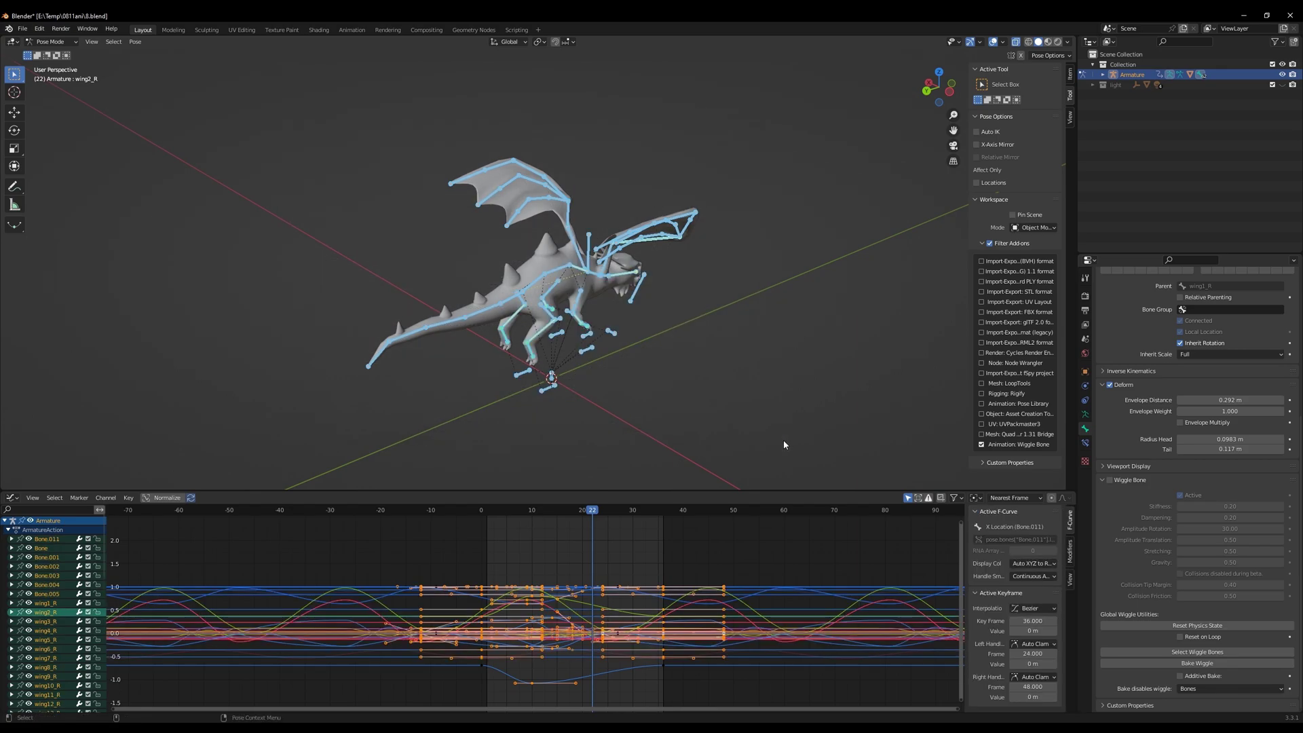
click(1208, 666)
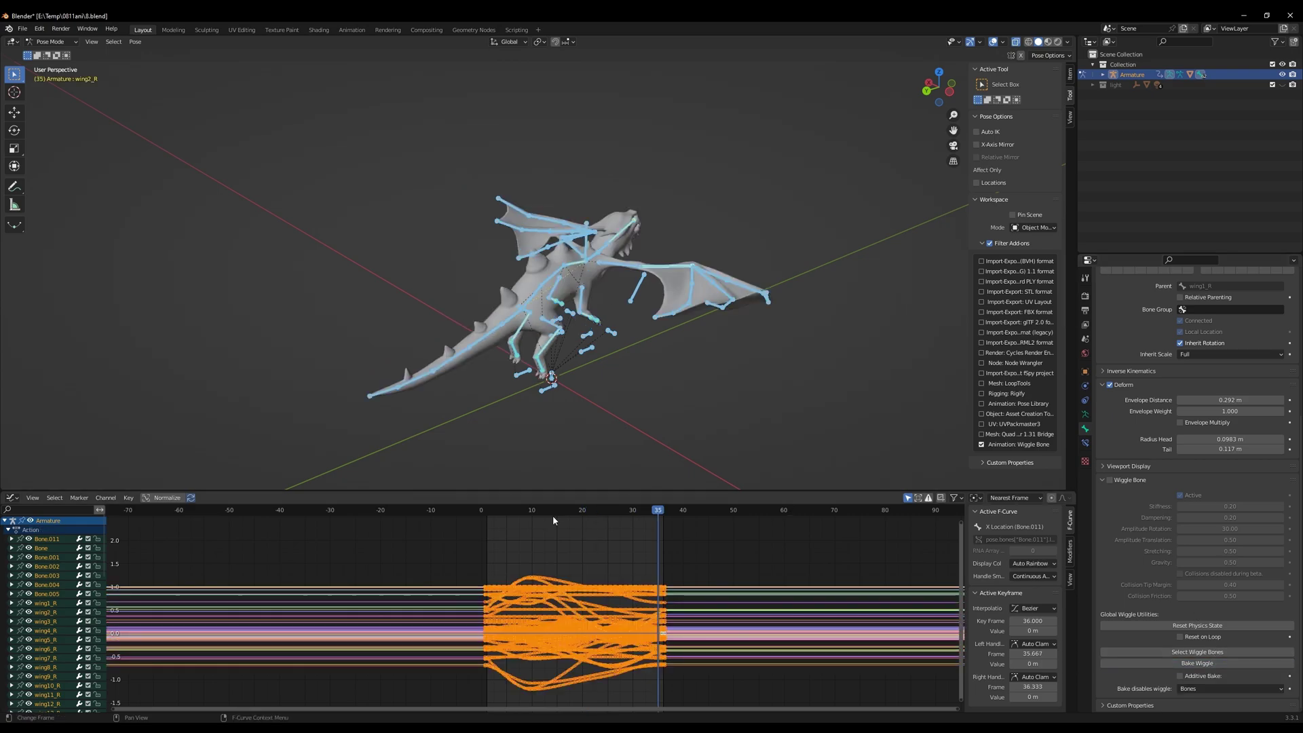
drag(564, 511, 465, 511)
click(683, 412)
key(space)
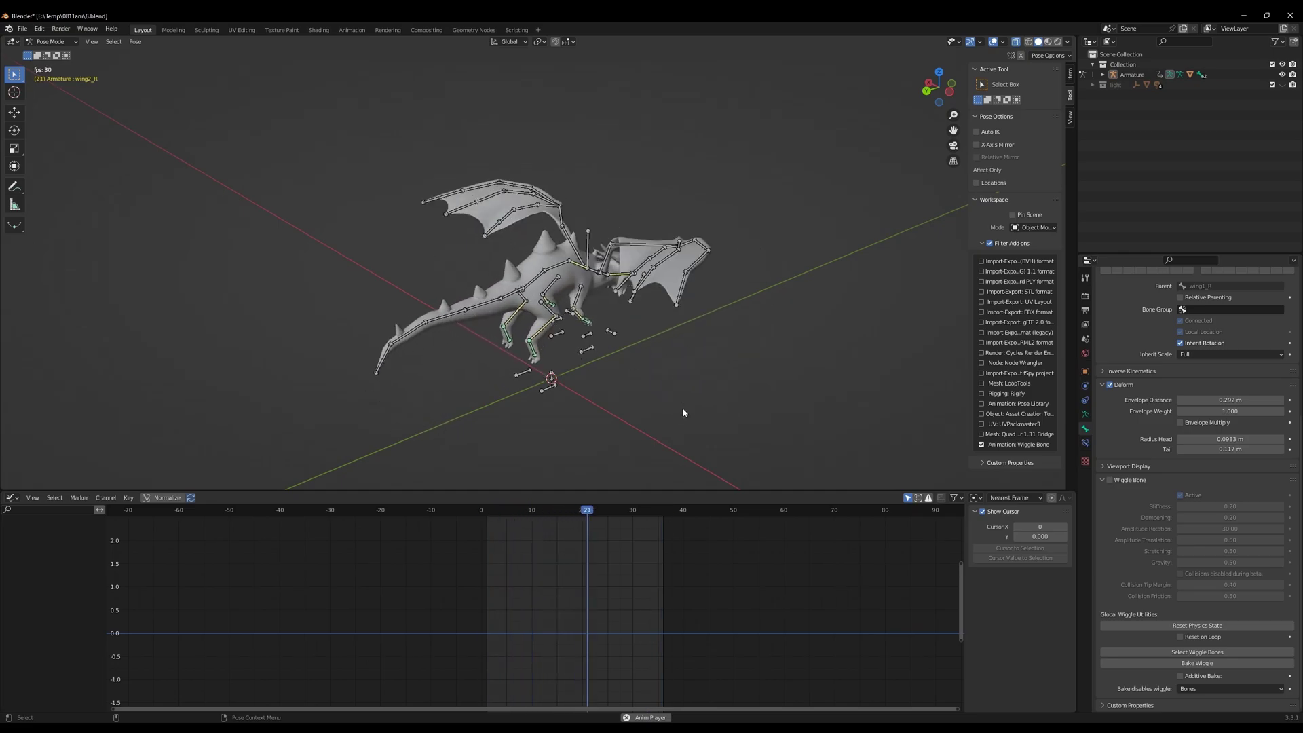
Examine the baked keyframe curves of the hip and tail bones
key(space)
click(554, 284)
click(535, 296)
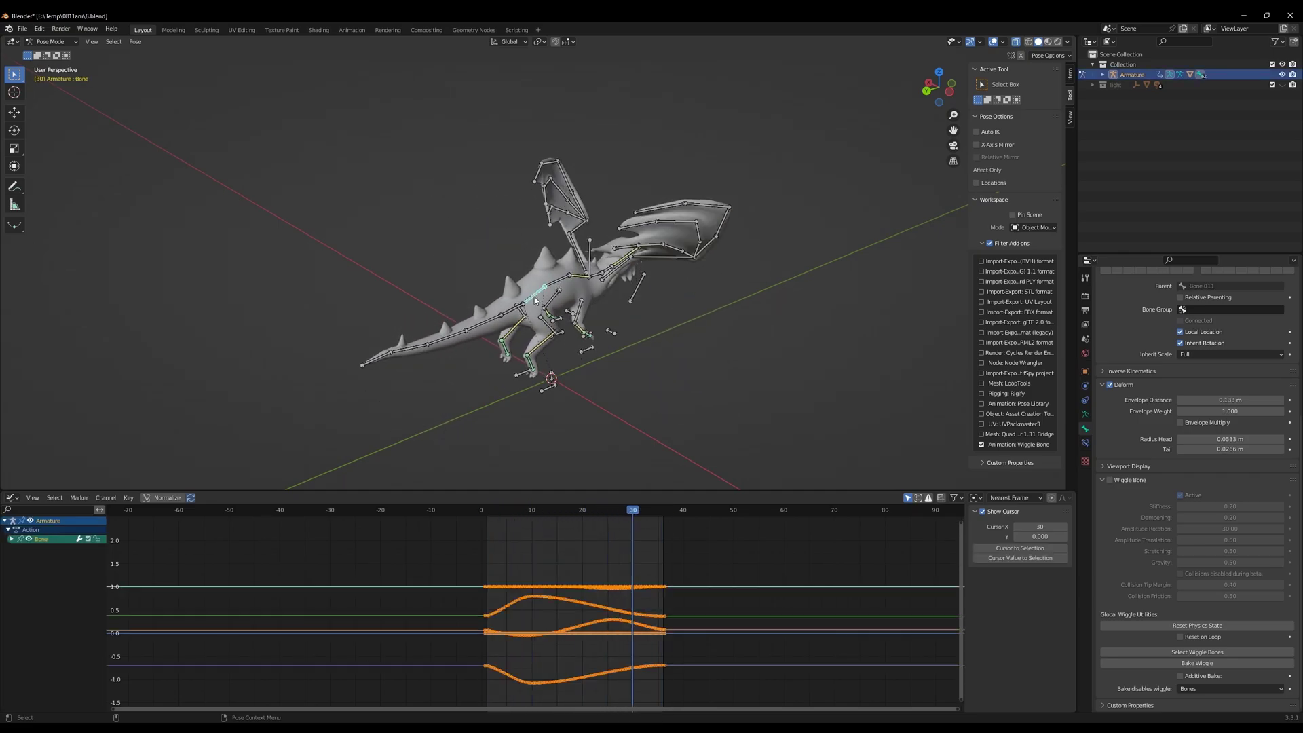
click(480, 326)
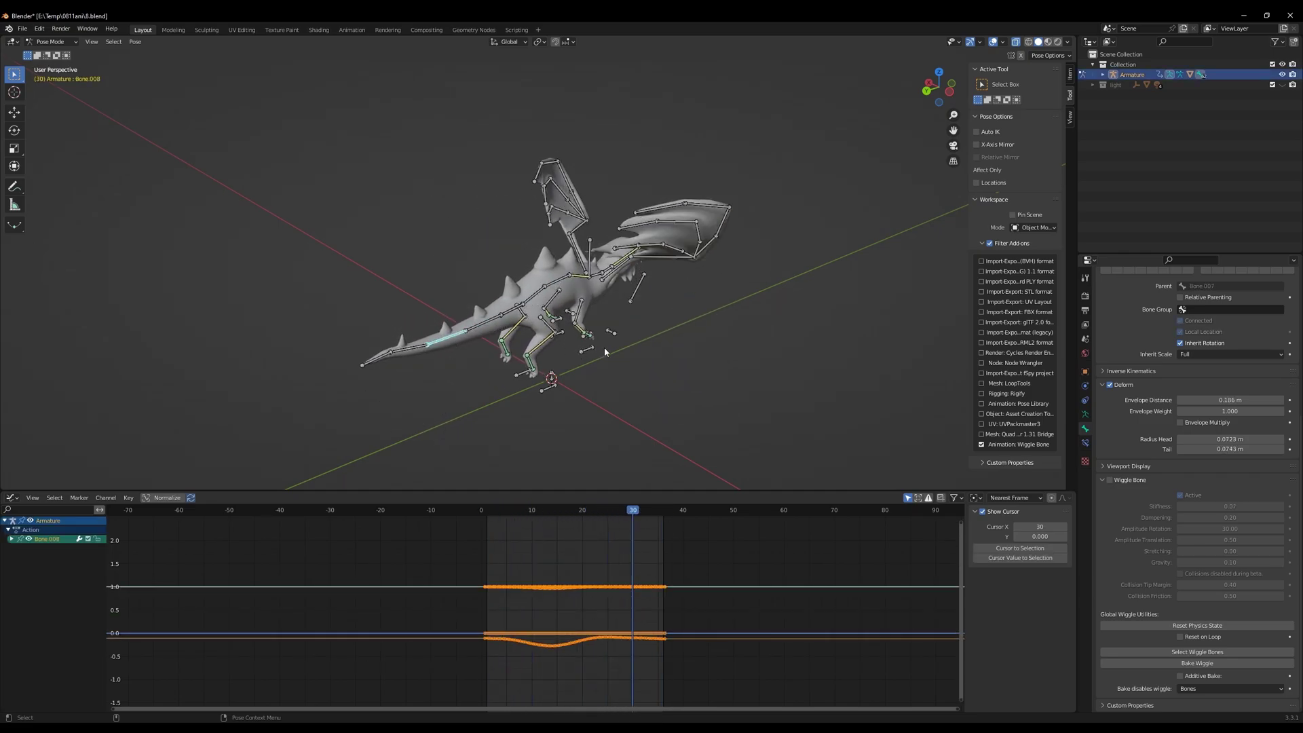
middle_drag(611, 360, 515, 319)
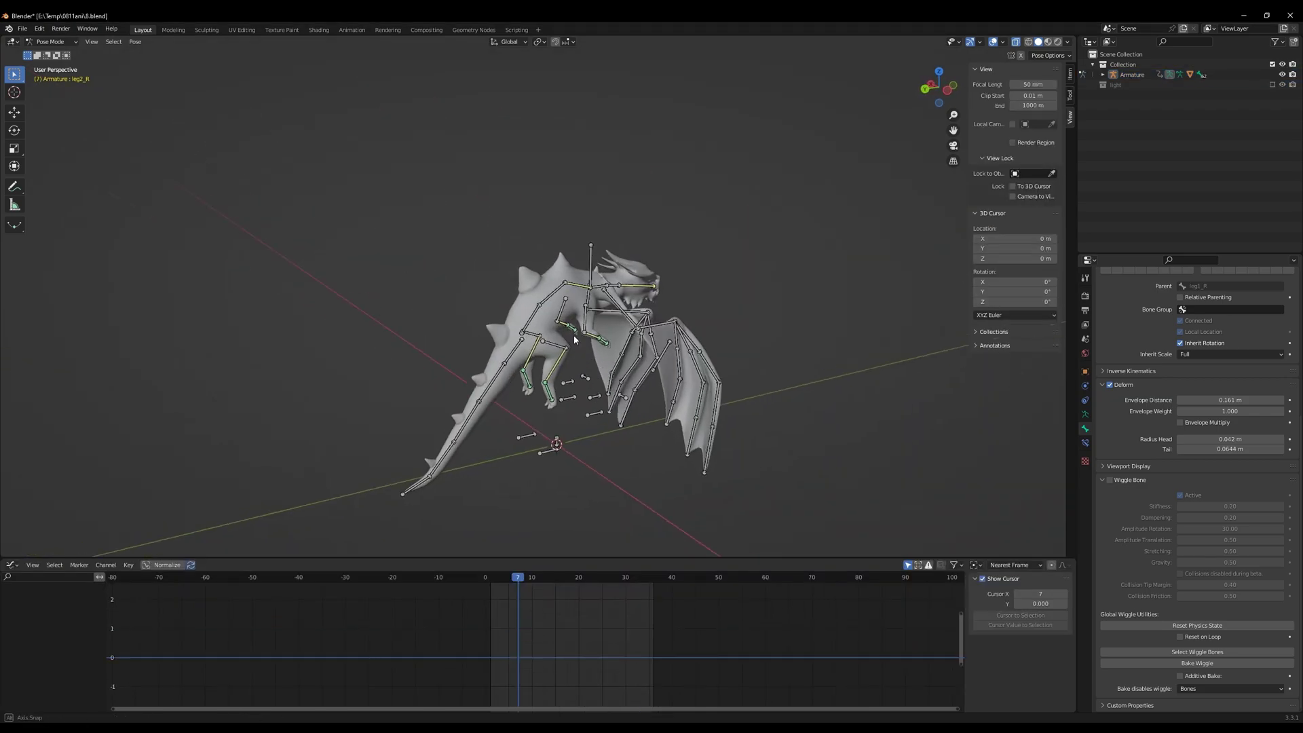
Select the arm and leg bones and enable Wiggle Bone on them with stiffness 0.10 and stretching 0
drag(563, 315, 600, 348)
middle_drag(601, 348, 578, 359)
shift+drag(568, 398, 568, 397)
middle_drag(568, 397, 565, 389)
click(1110, 480)
Delete the baked keyframes of the selected arm and leg bones and preview the loop
drag(428, 591, 756, 718)
key(x)
click(646, 644)
middle_drag(630, 490, 662, 492)
key(space)
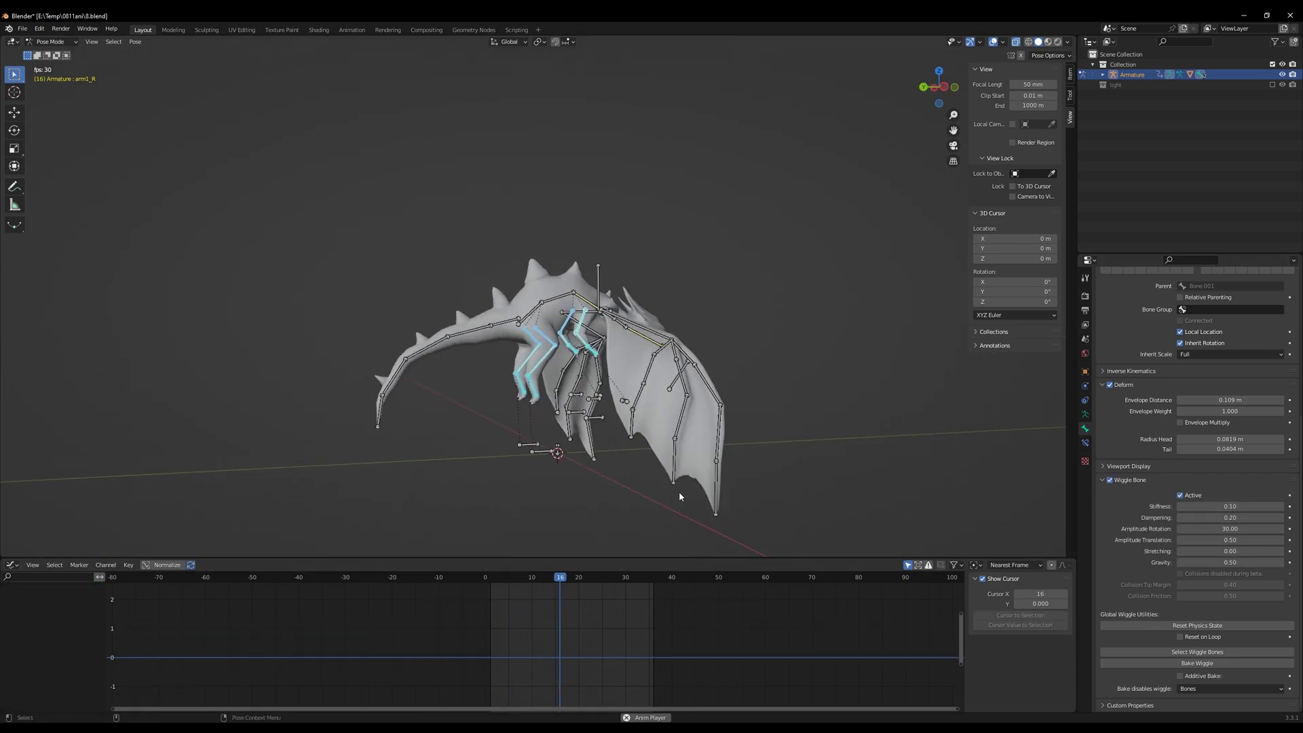
Set the wiggle stiffness of the selected limb bones to 0.04 and preview the loop
key(space)
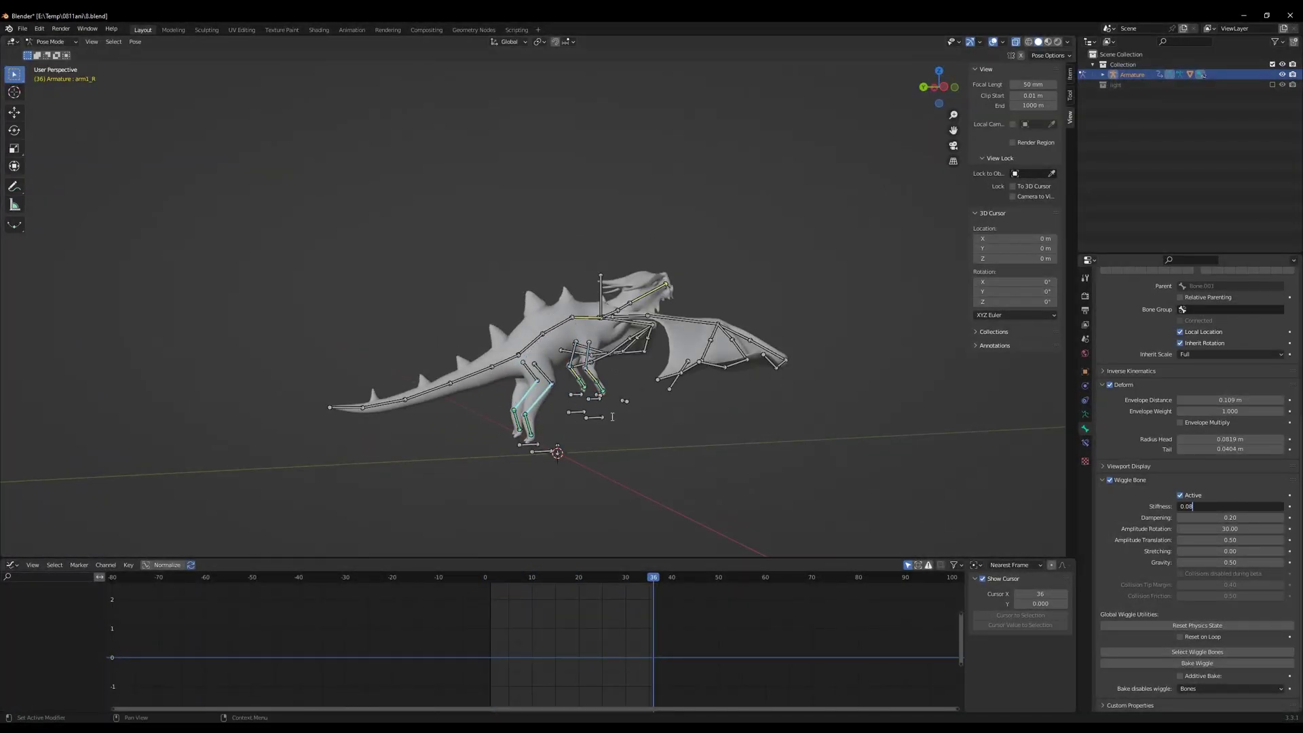
key(space)
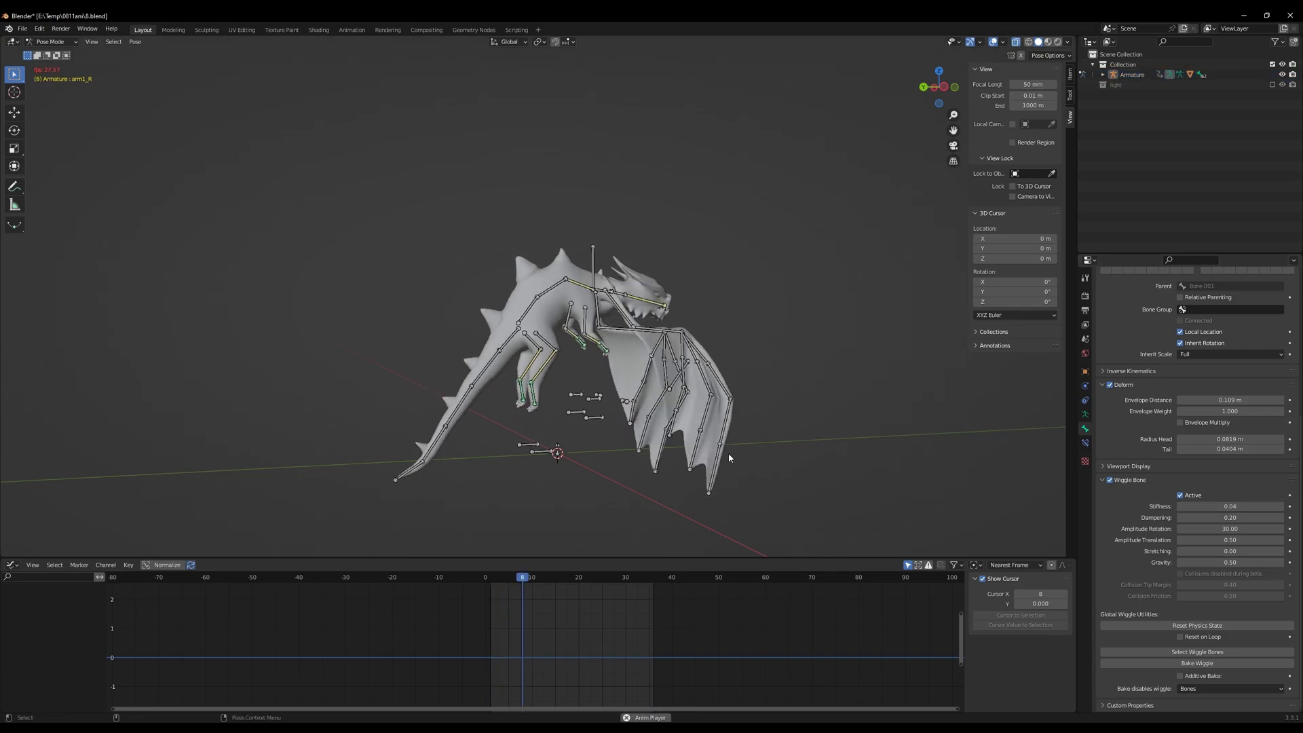
key(space)
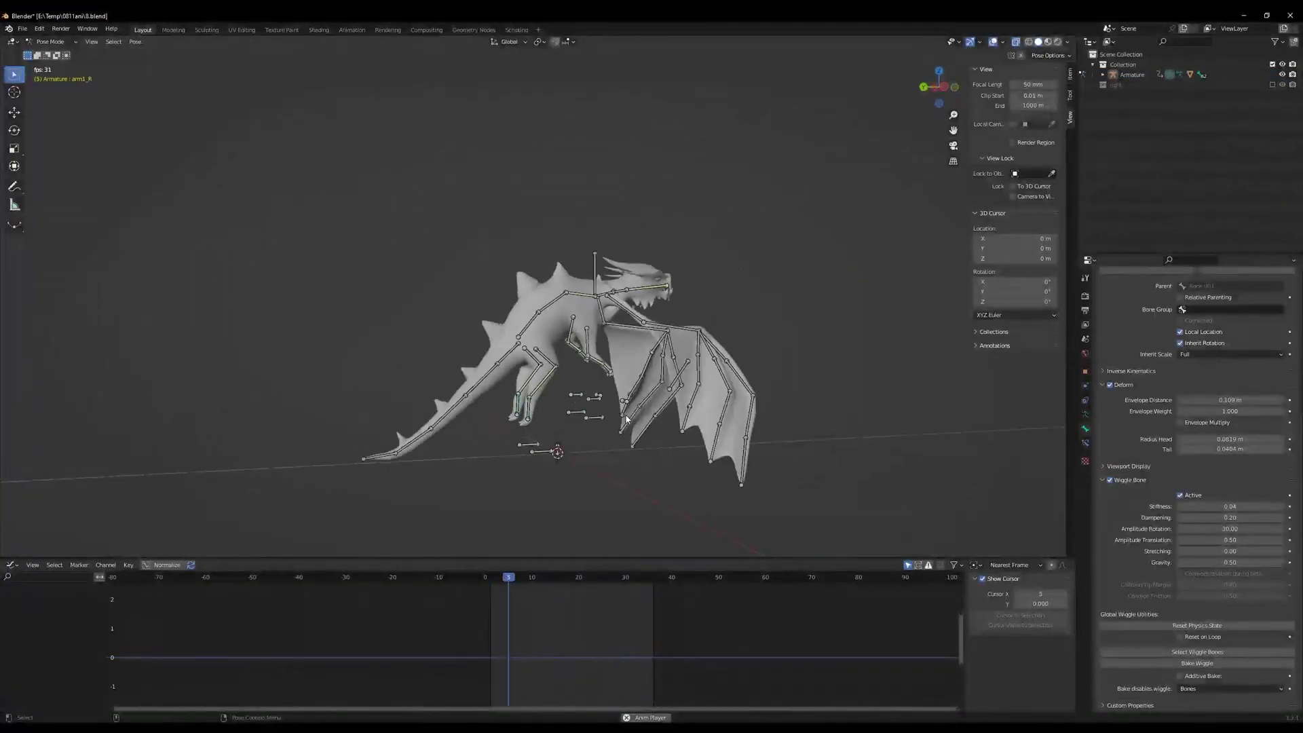
key(space)
Set the wiggle stiffness of the upper arm bones to 0.10 and preview the loop
middle_drag(662, 406, 585, 378)
click(585, 379)
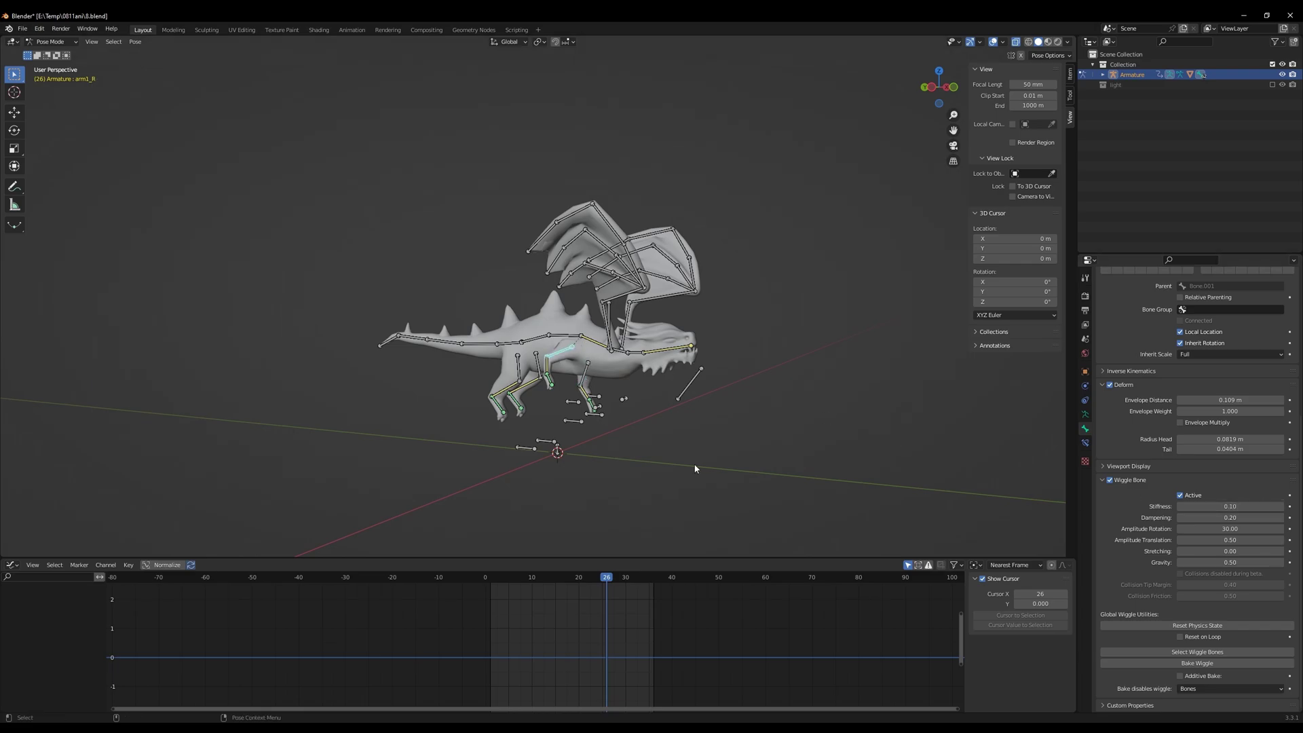
key(space)
middle_drag(577, 401, 664, 387)
key(space)
Enter new wiggle stiffness values for the arm2 and arm3 bones and preview the loop
click(559, 337)
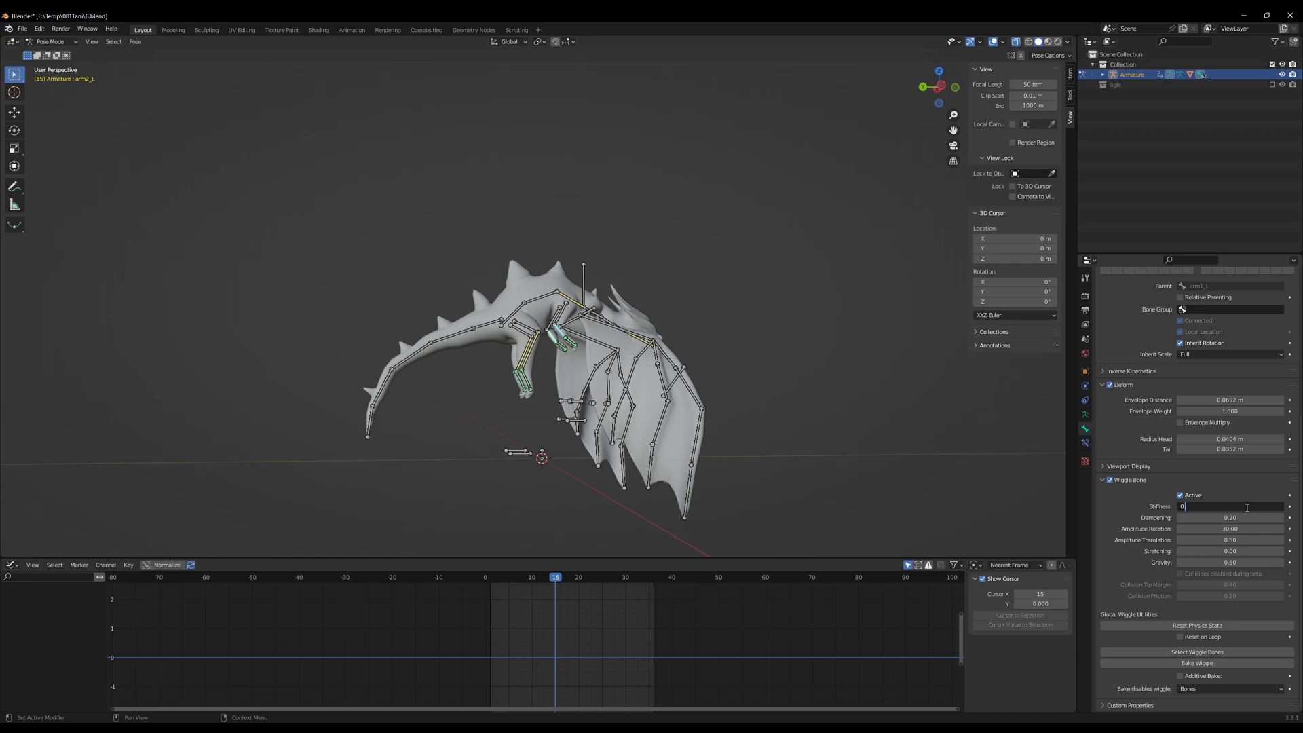
middle_drag(545, 389, 538, 389)
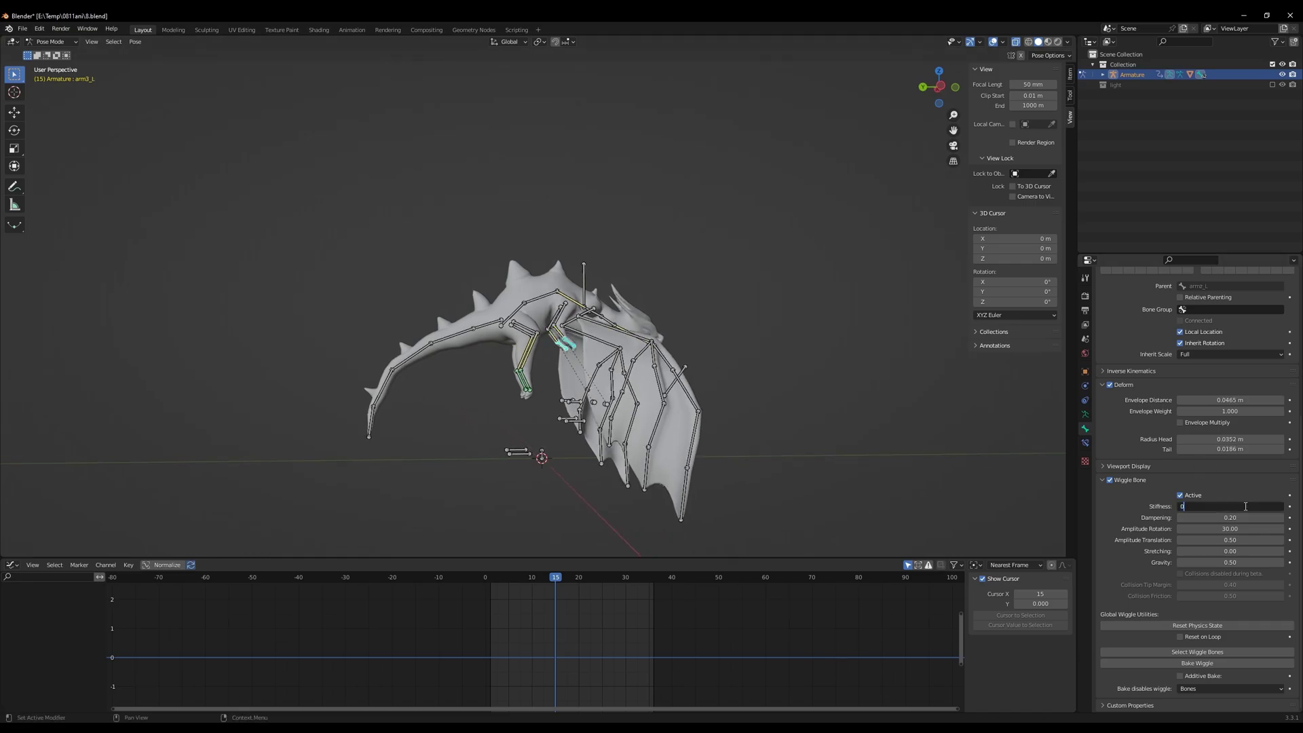
click(688, 425)
key(space)
middle_drag(663, 433, 624, 424)
key(space)
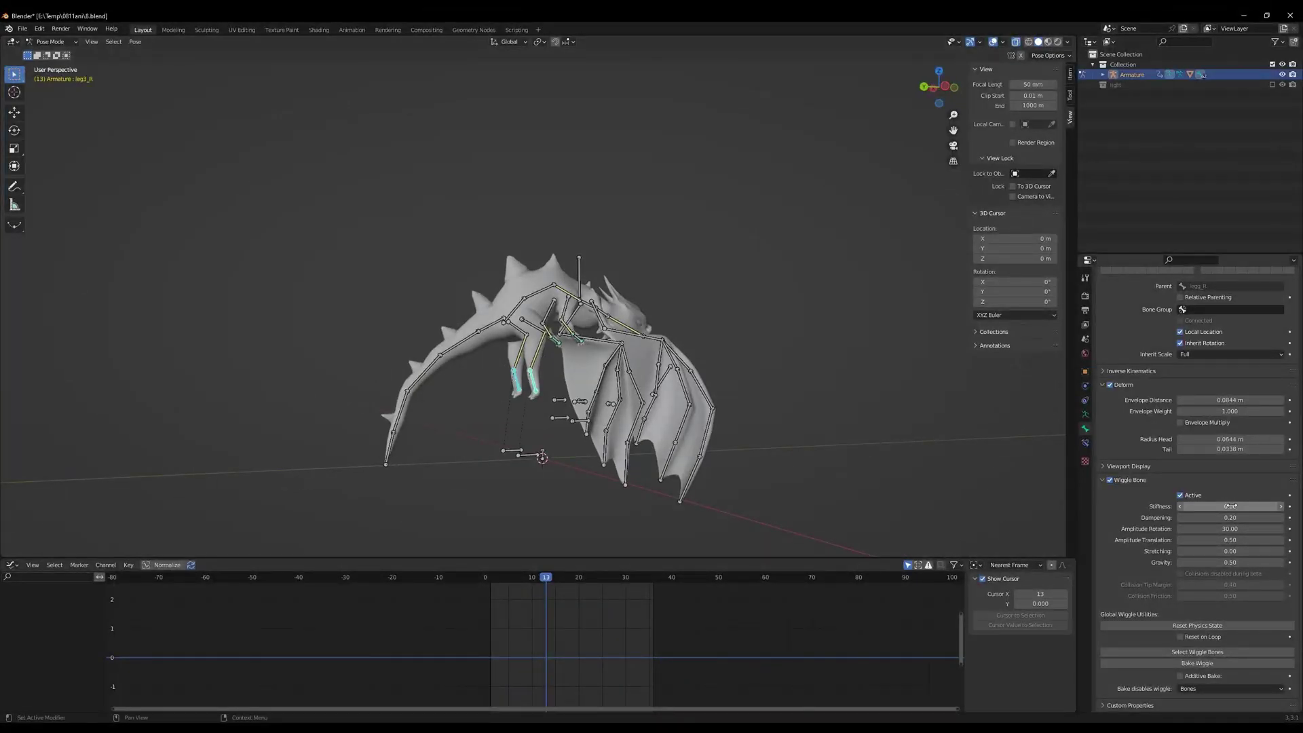
Set the wiggle stiffness of the leg2 bones to 0.08
click(540, 356)
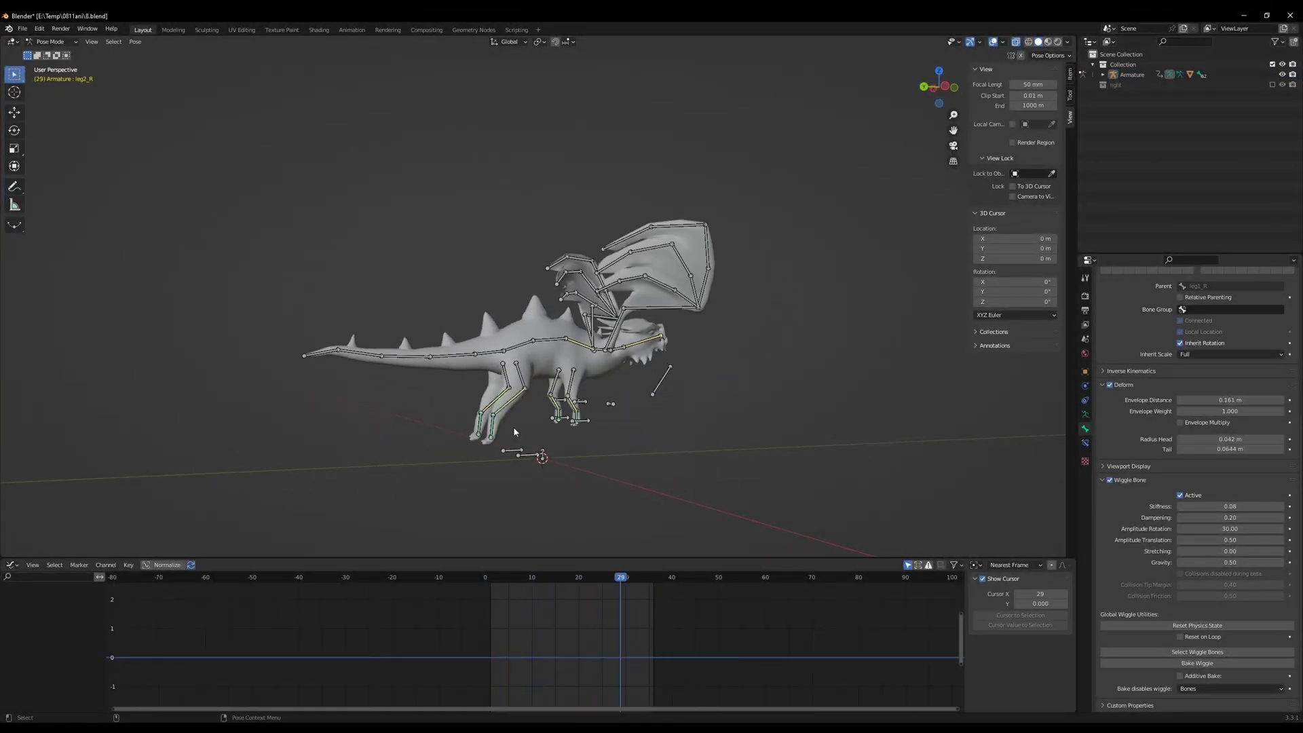
mouse_move(611, 380)
middle_down()
mouse_move(552, 343)
mouse_move(550, 384)
mouse_move(590, 395)
middle_up()
click(590, 395)
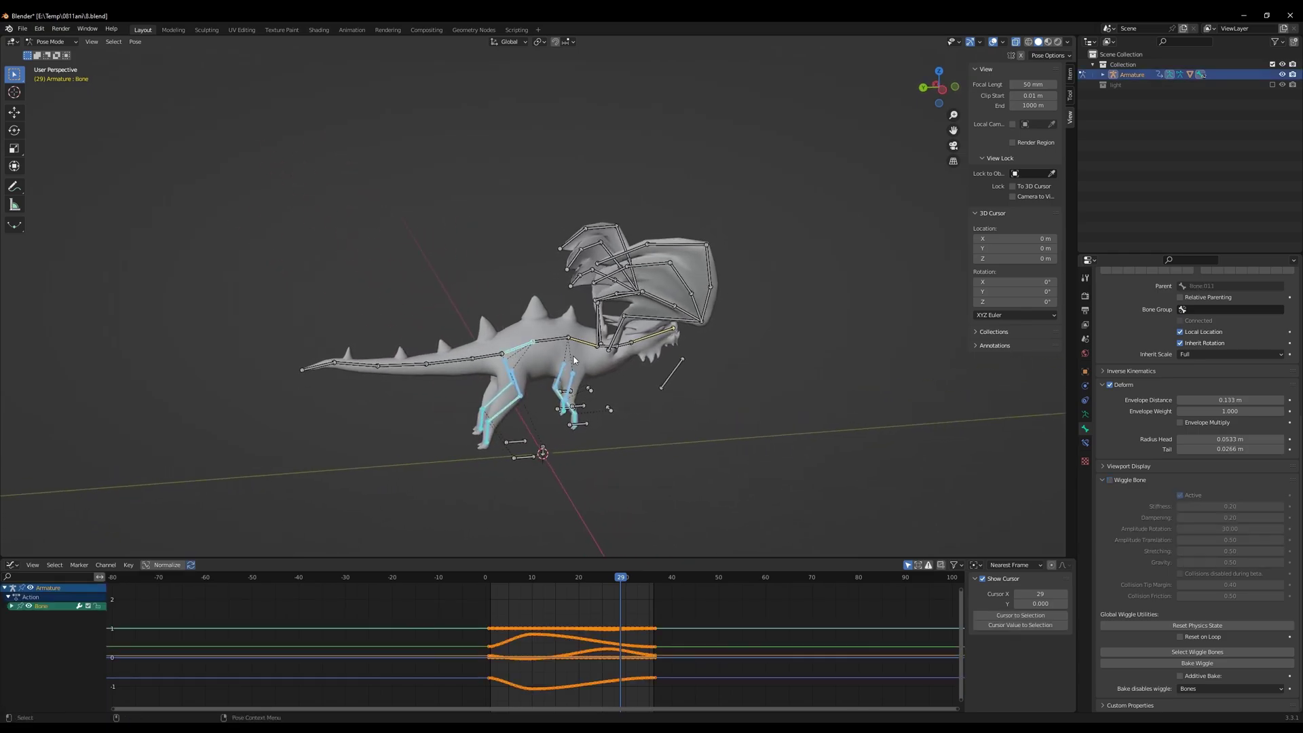
Select every bone, bake the wiggle physics again and preview the finished loop without overlays
drag(298, 239, 819, 503)
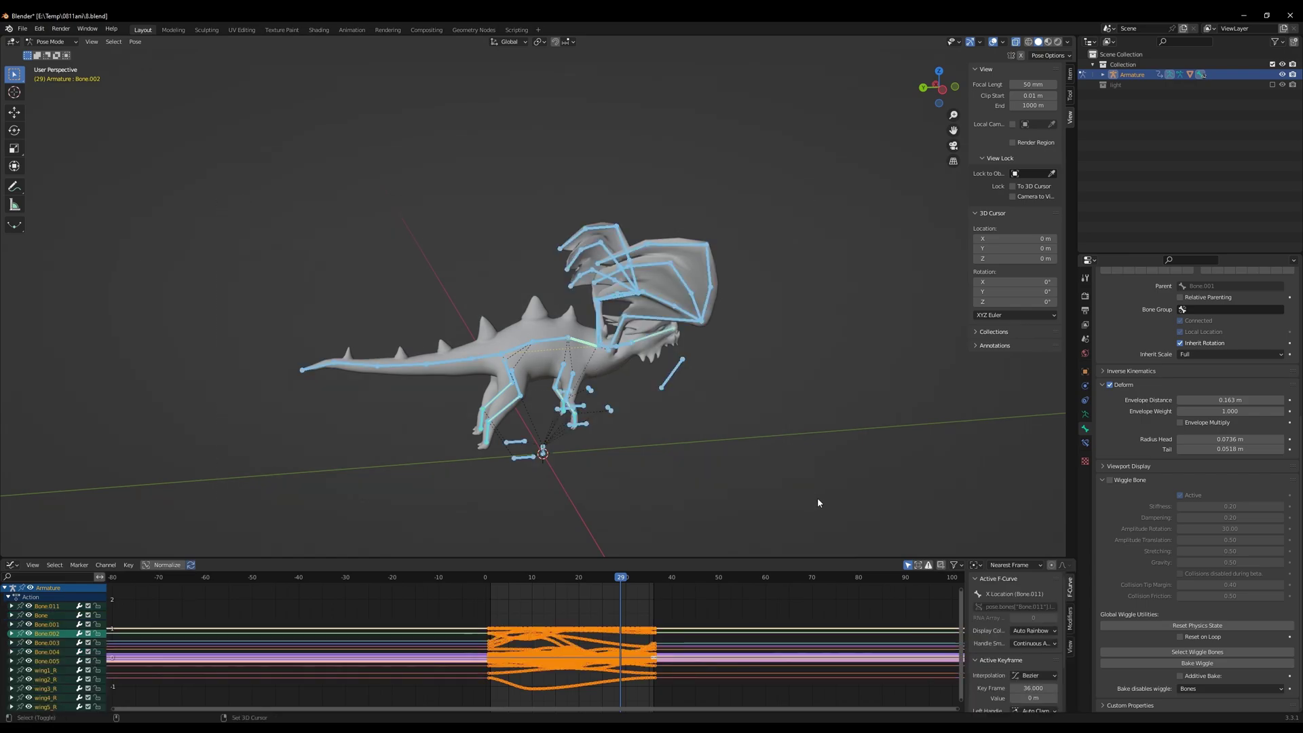
click(1209, 668)
key(space)
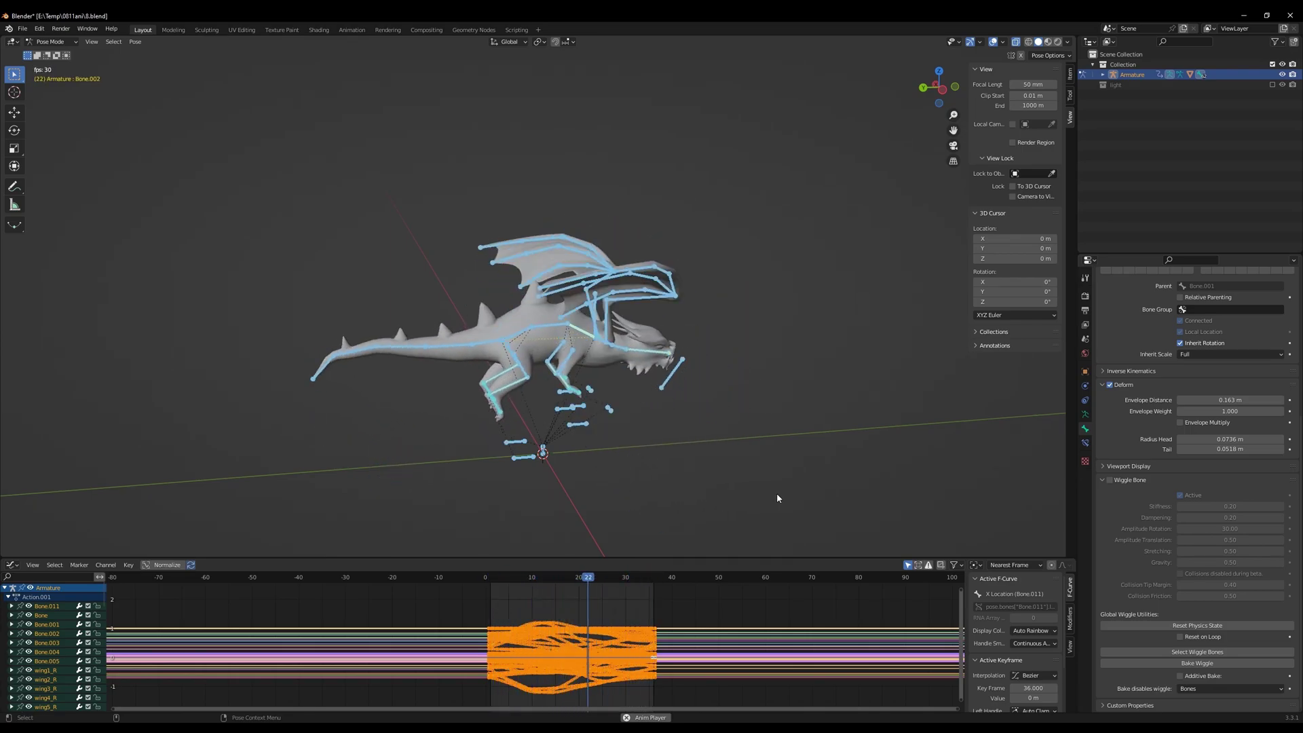
key(space)
click(993, 44)
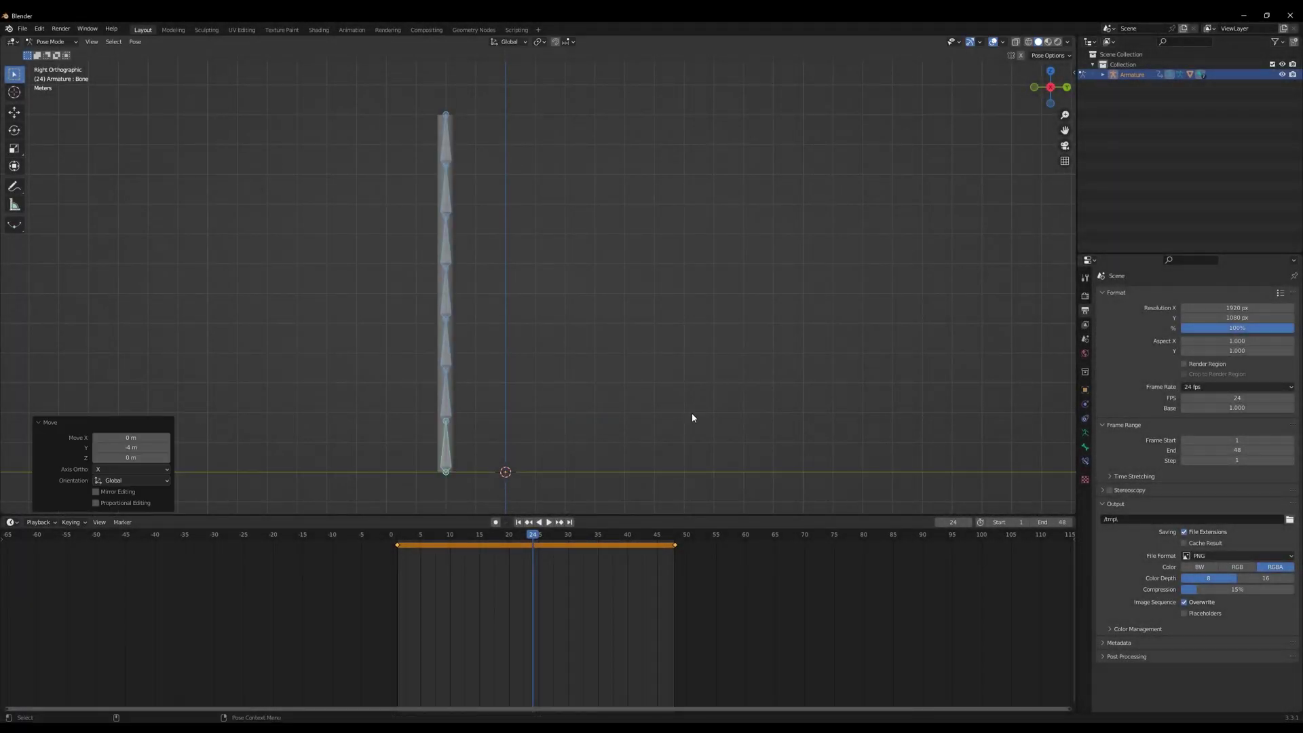
Keyframe the bone chain's shifted pose at frame 24 and preview the loop from the first frame
key(i)
click(693, 417)
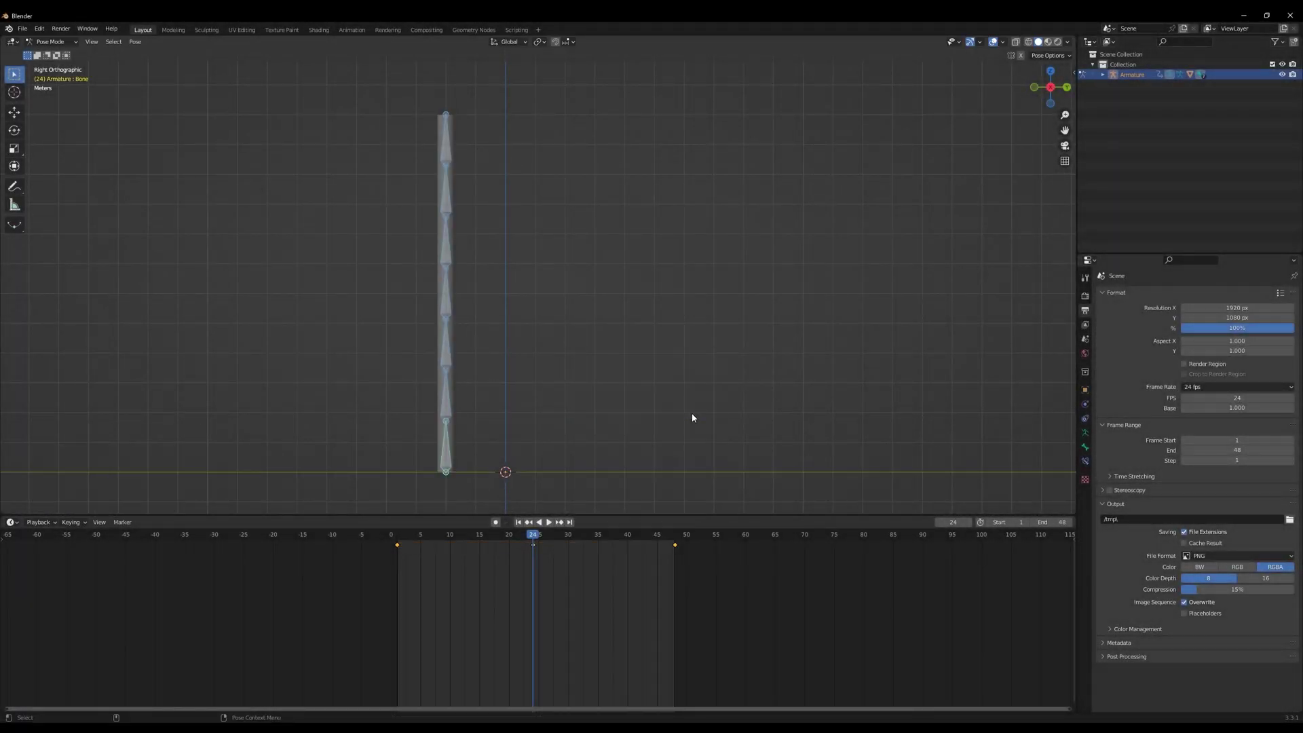
click(518, 522)
key(space)
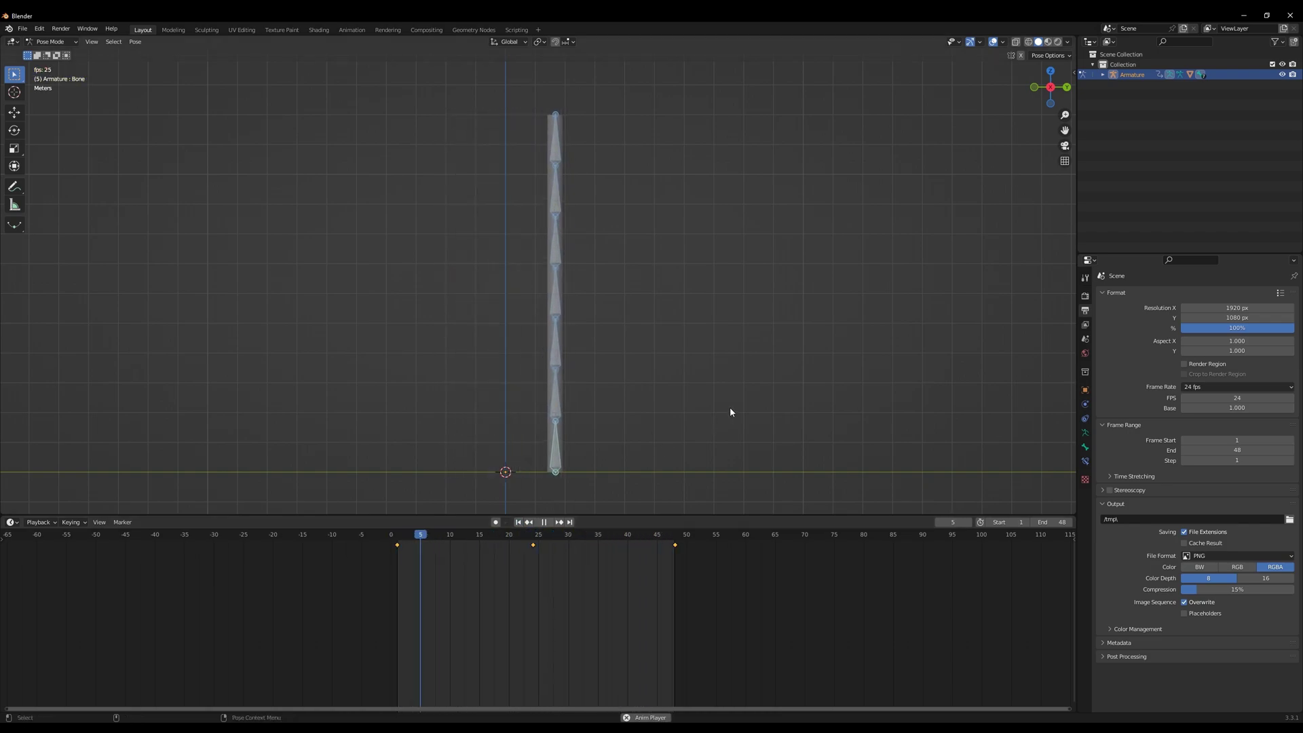
key(space)
Enable Wiggle Bone physics for the upper four bones of the chain and preview the loop from the first frame
click(569, 447)
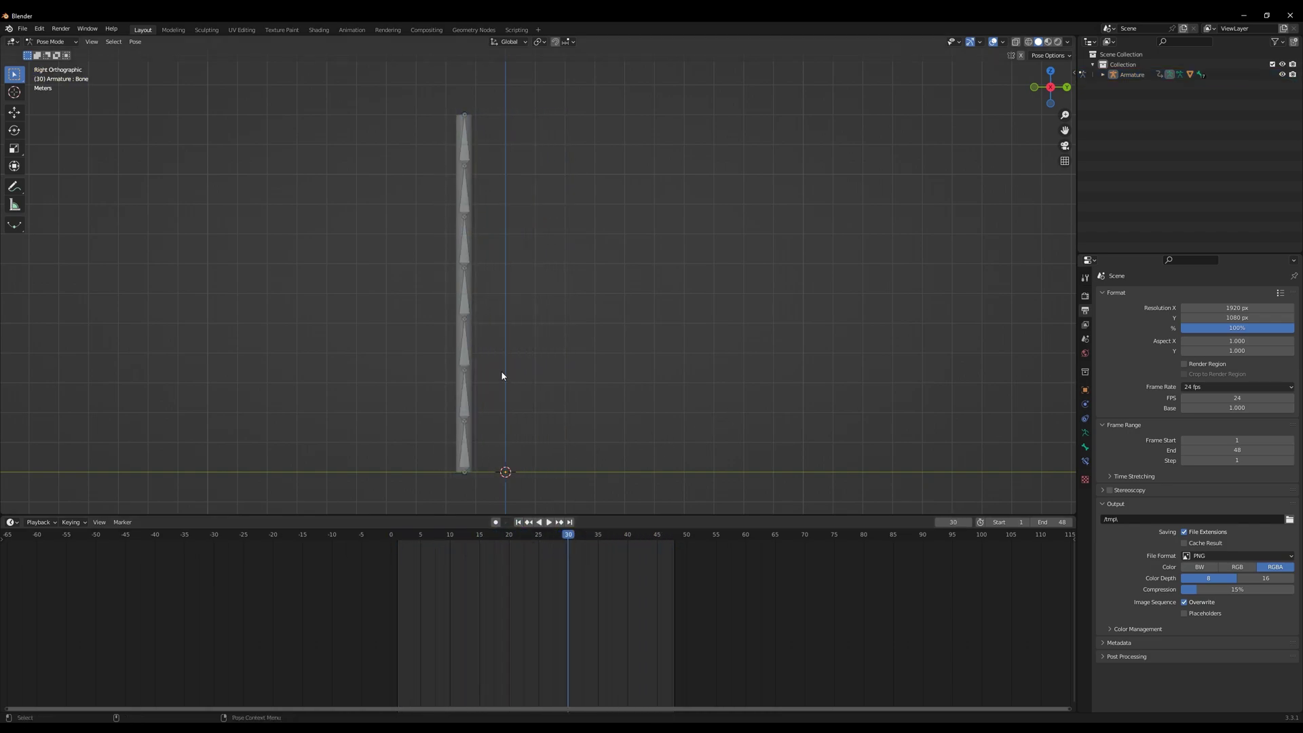
drag(371, 102, 577, 317)
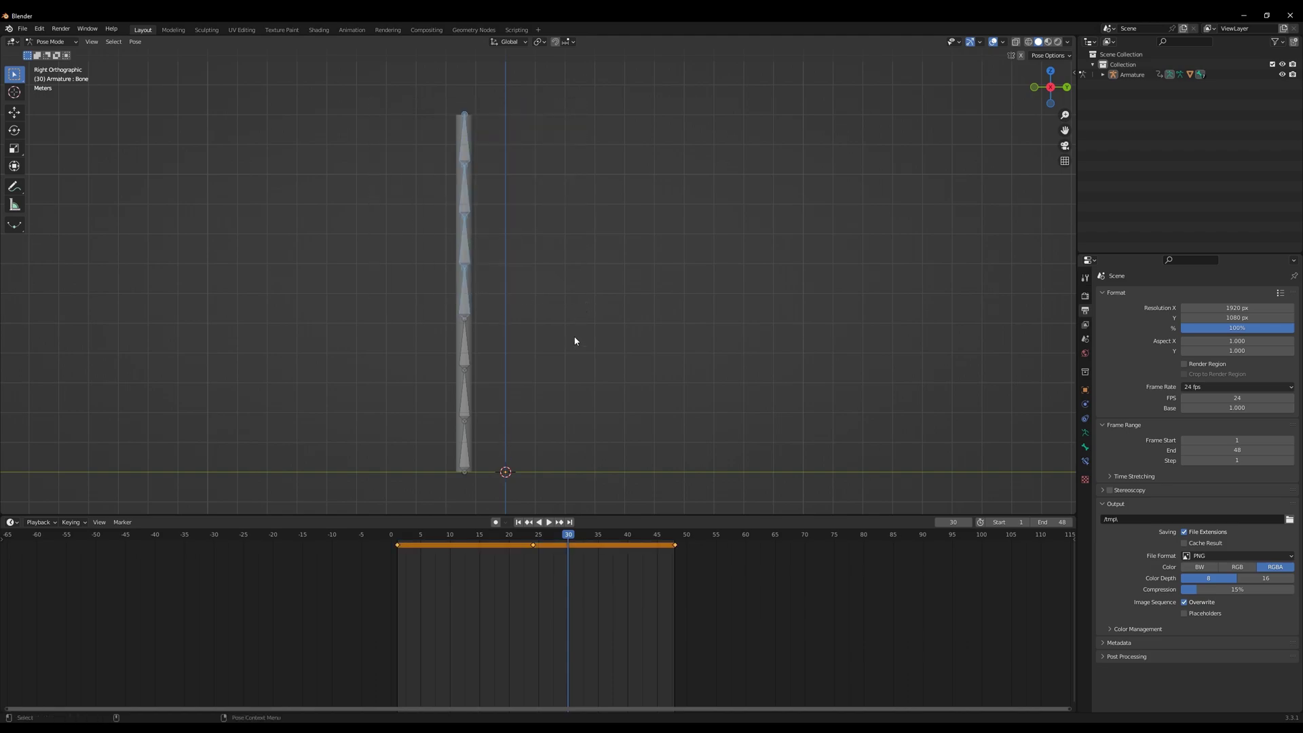
shift+middle_drag(581, 377, 668, 392)
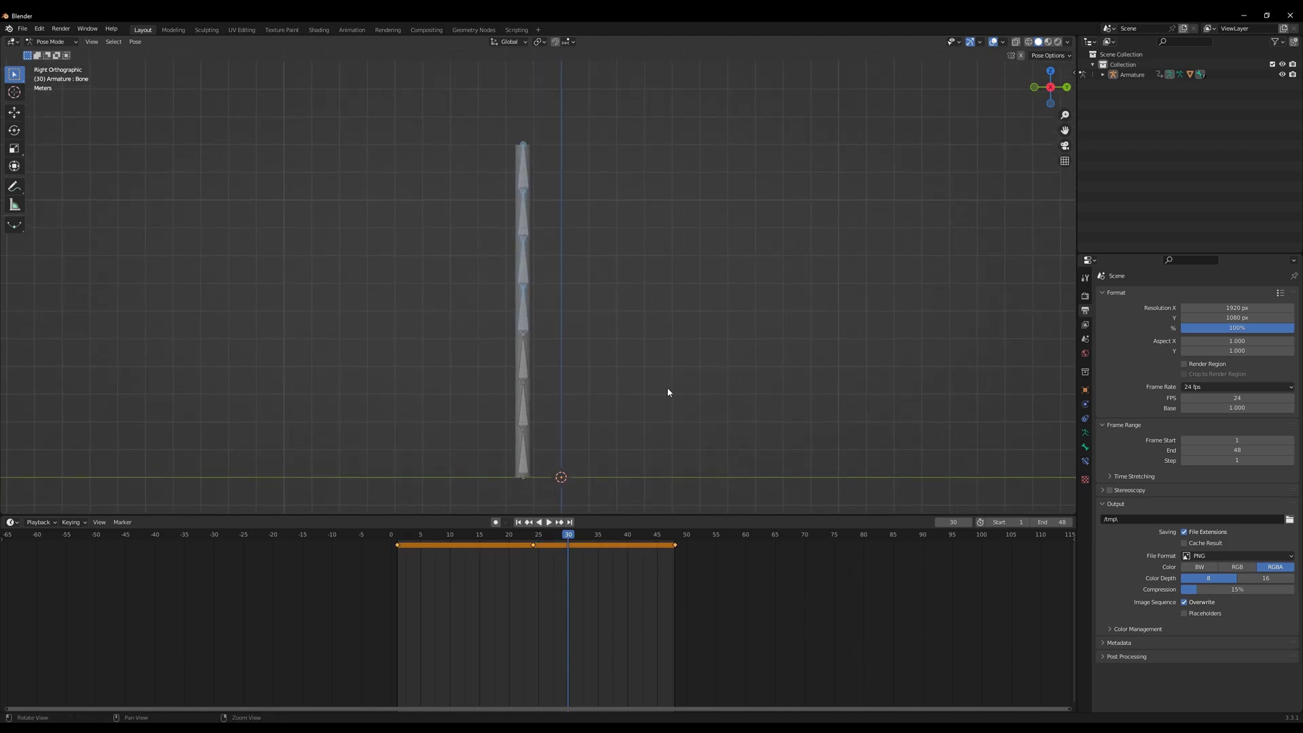
click(1085, 447)
scroll(1136, 576, down, 2)
click(1109, 481)
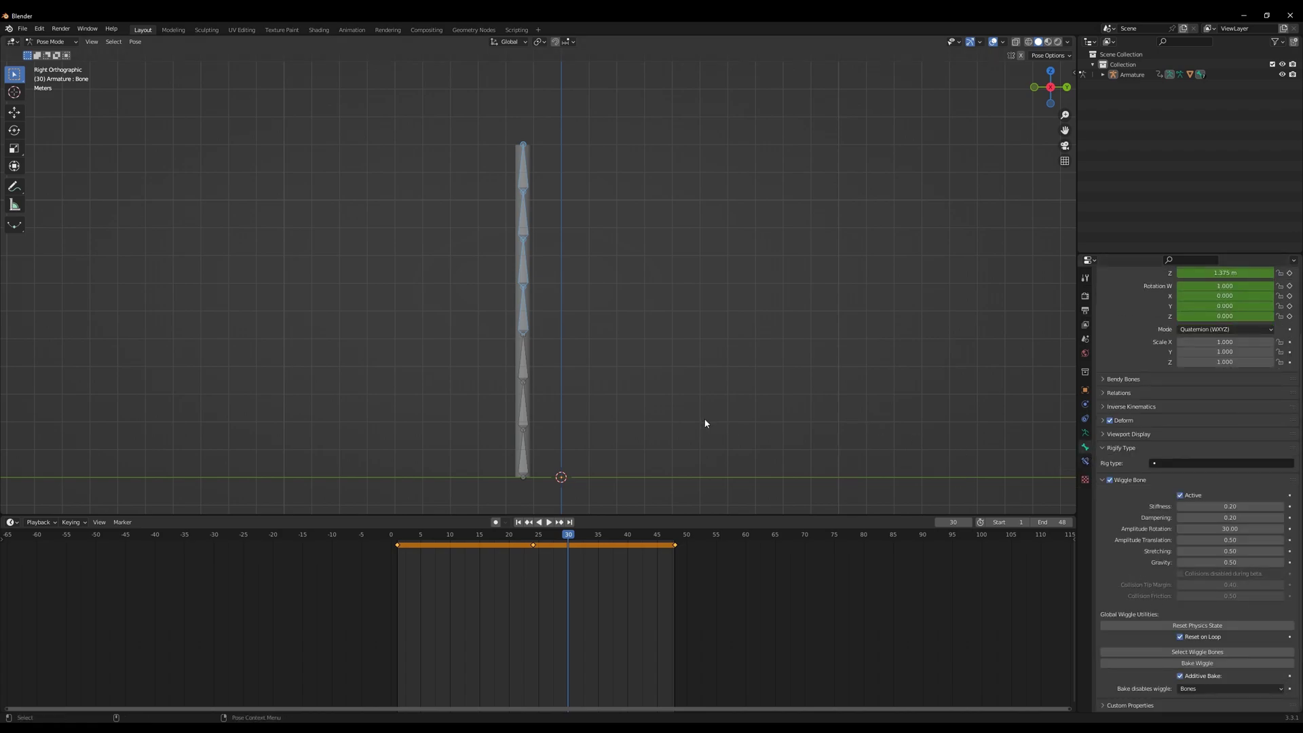
click(519, 522)
key(space)
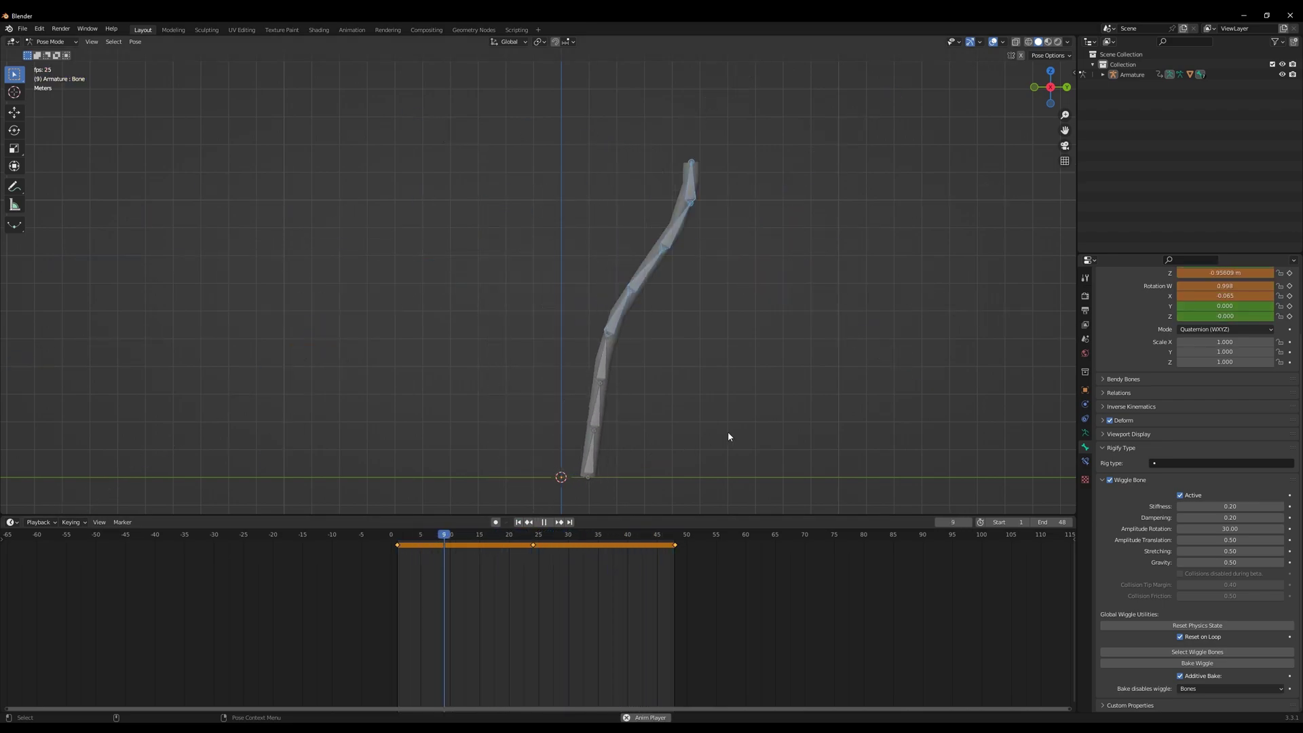
key(space)
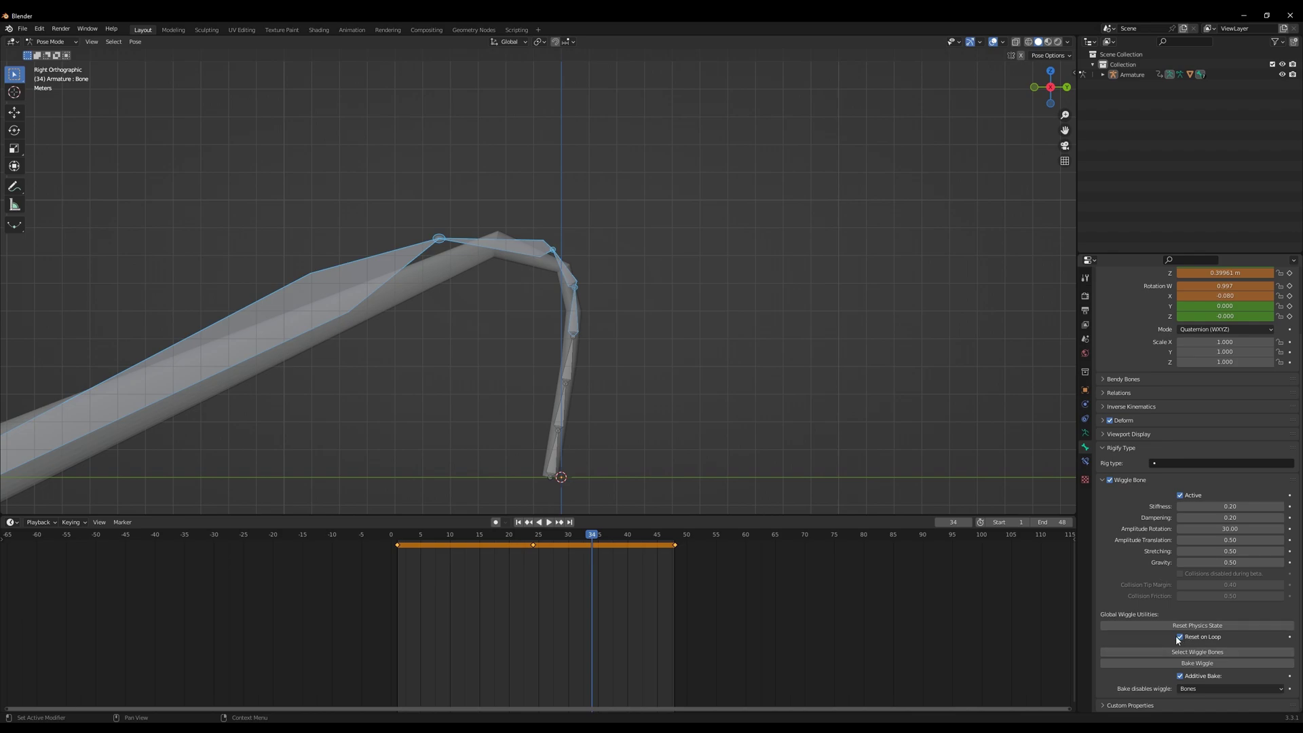
Turn off Reset on Loop for the wiggle physics and preview the continuous loop
key(space)
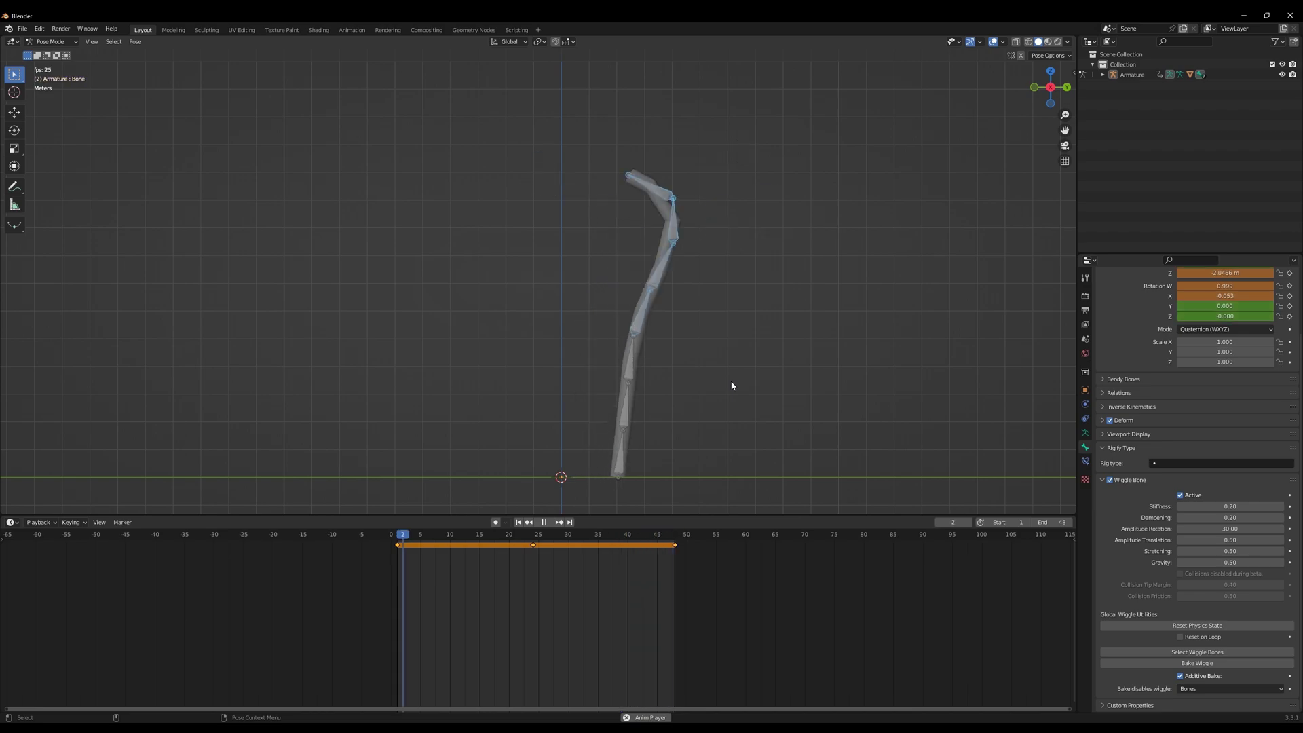
key(space)
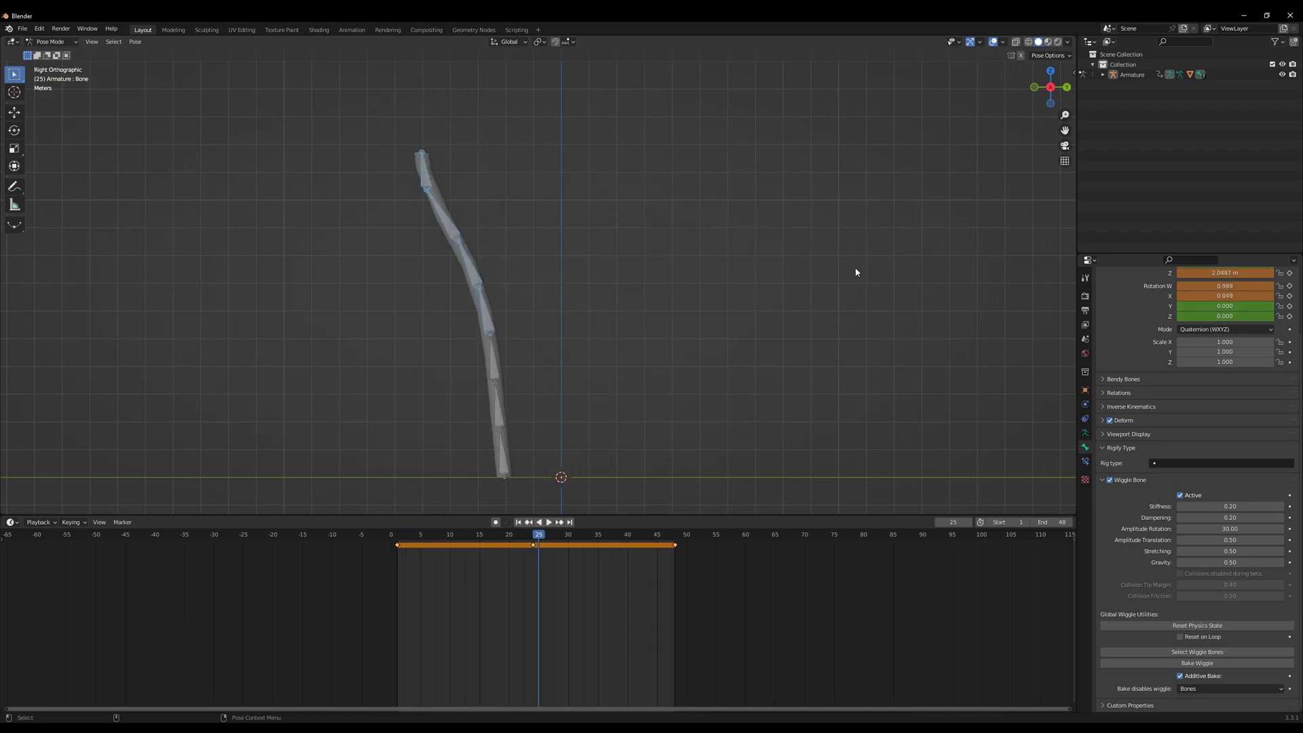
key(space)
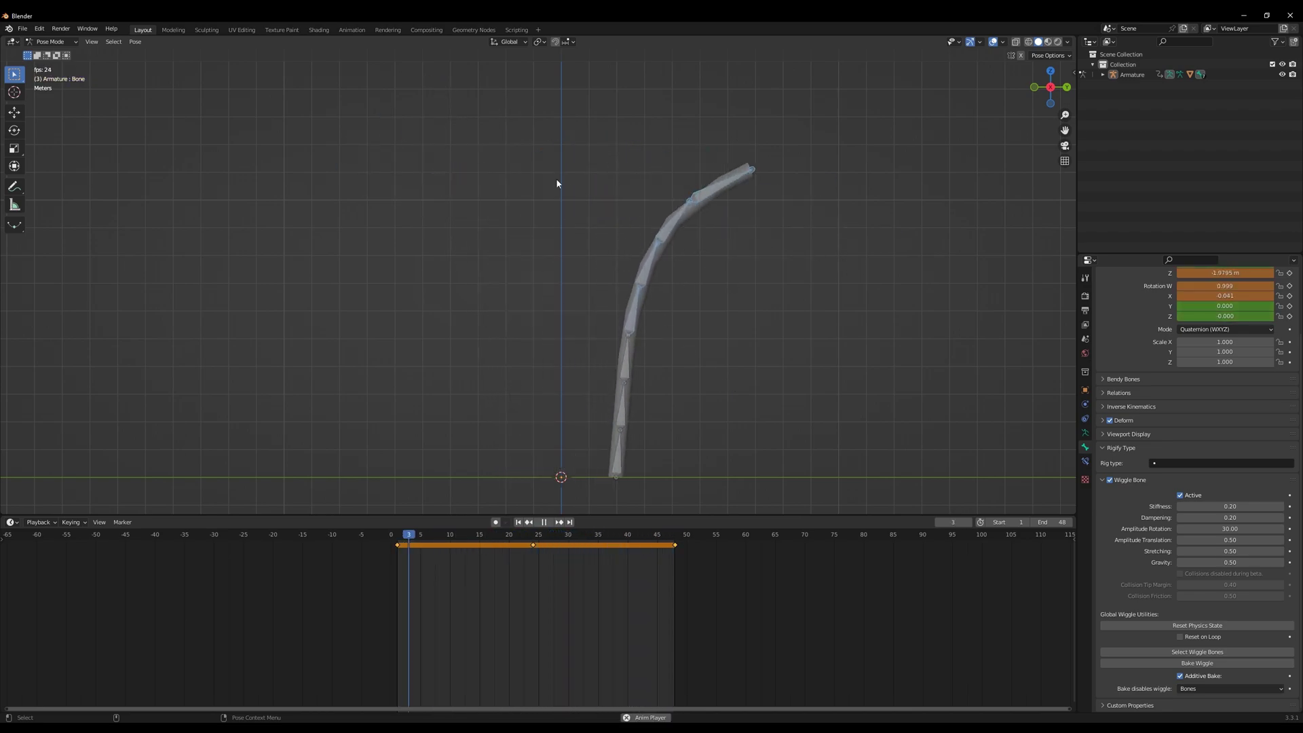
key(space)
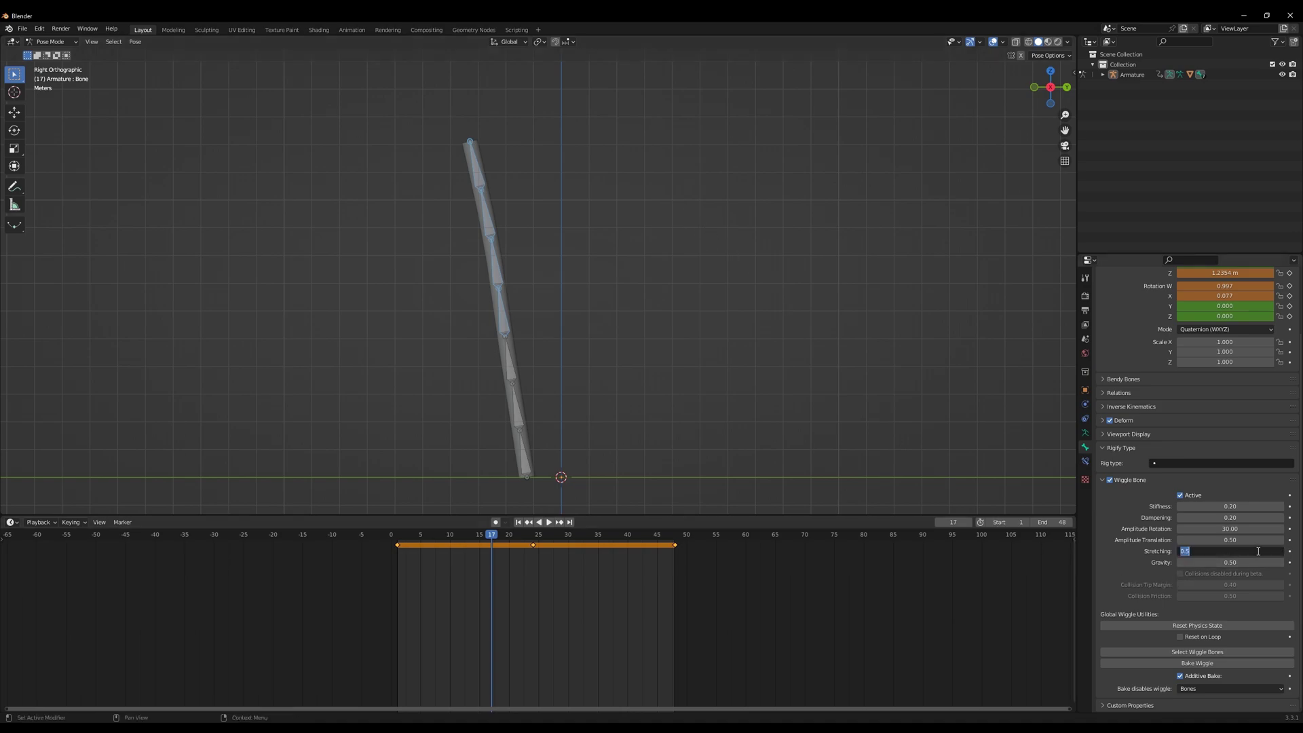
Set the upper bones' wiggle stretching to 0.00 and stiffness to 0.10, previewing the loop after each change
key(space)
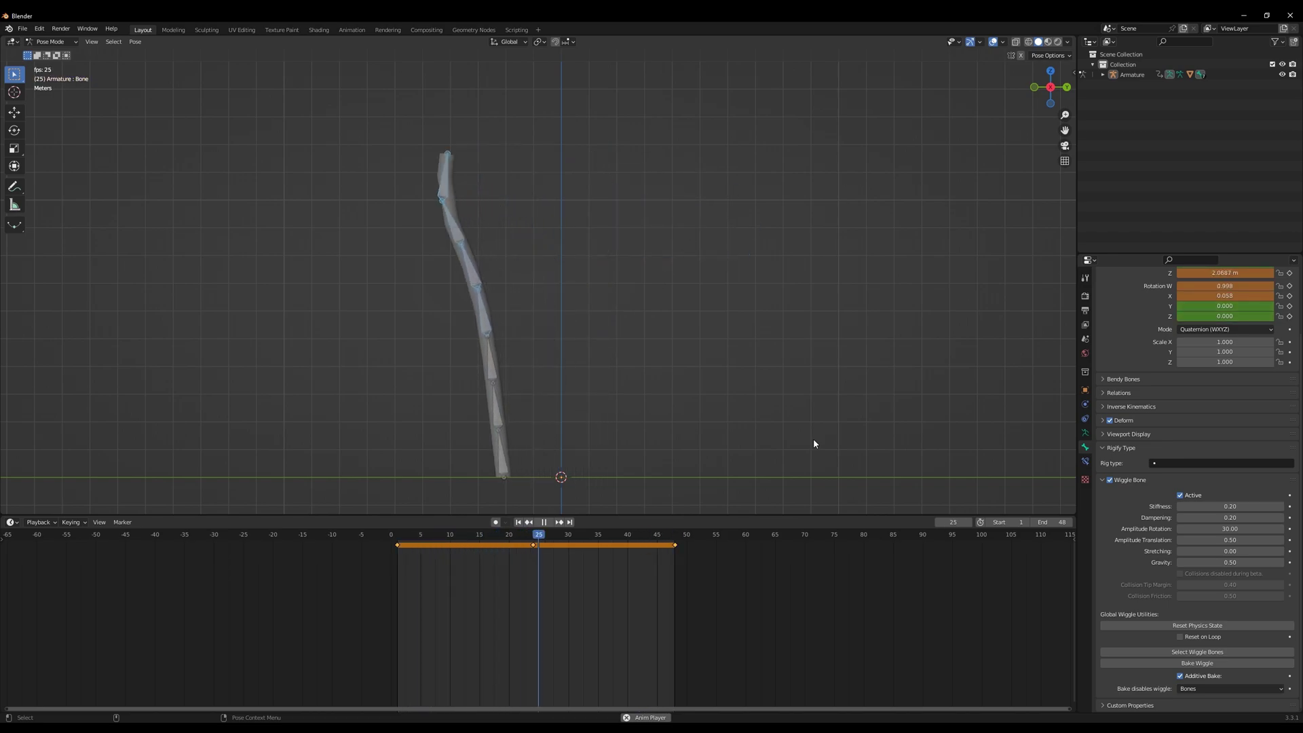
key(space)
click(1222, 506)
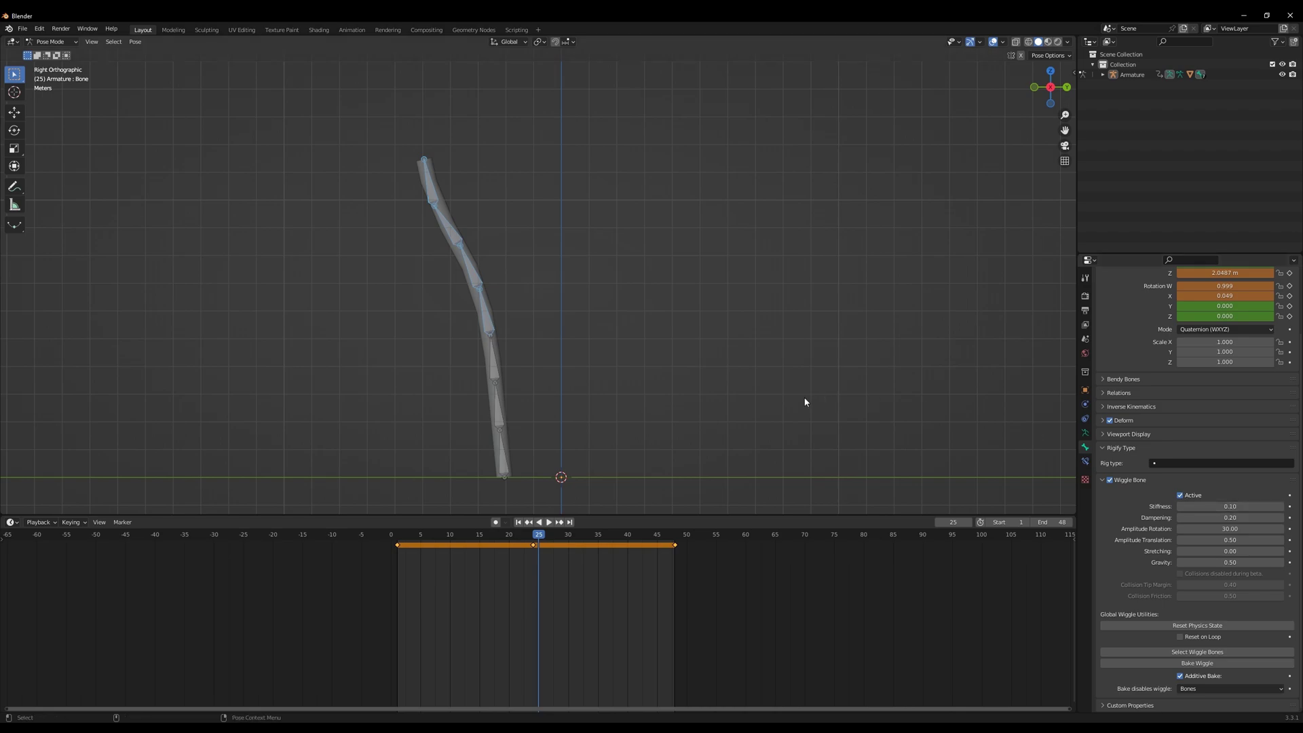
key(space)
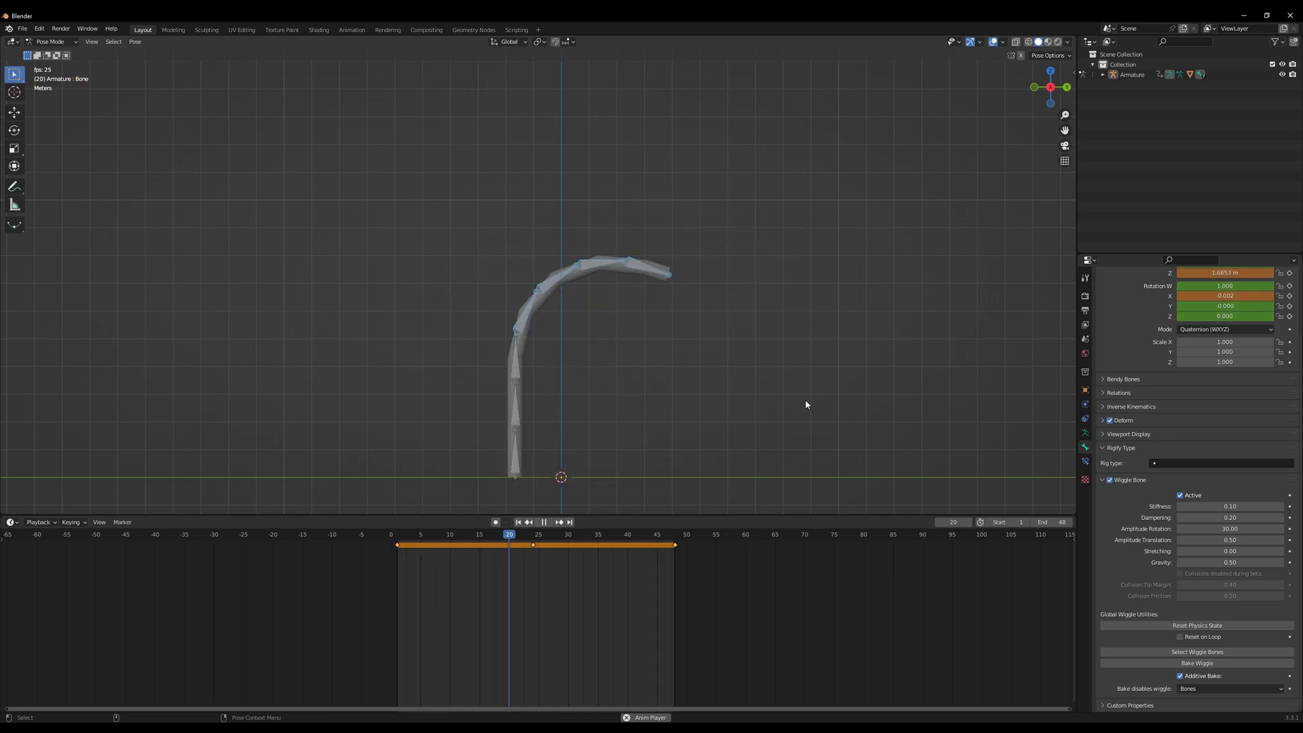
key(space)
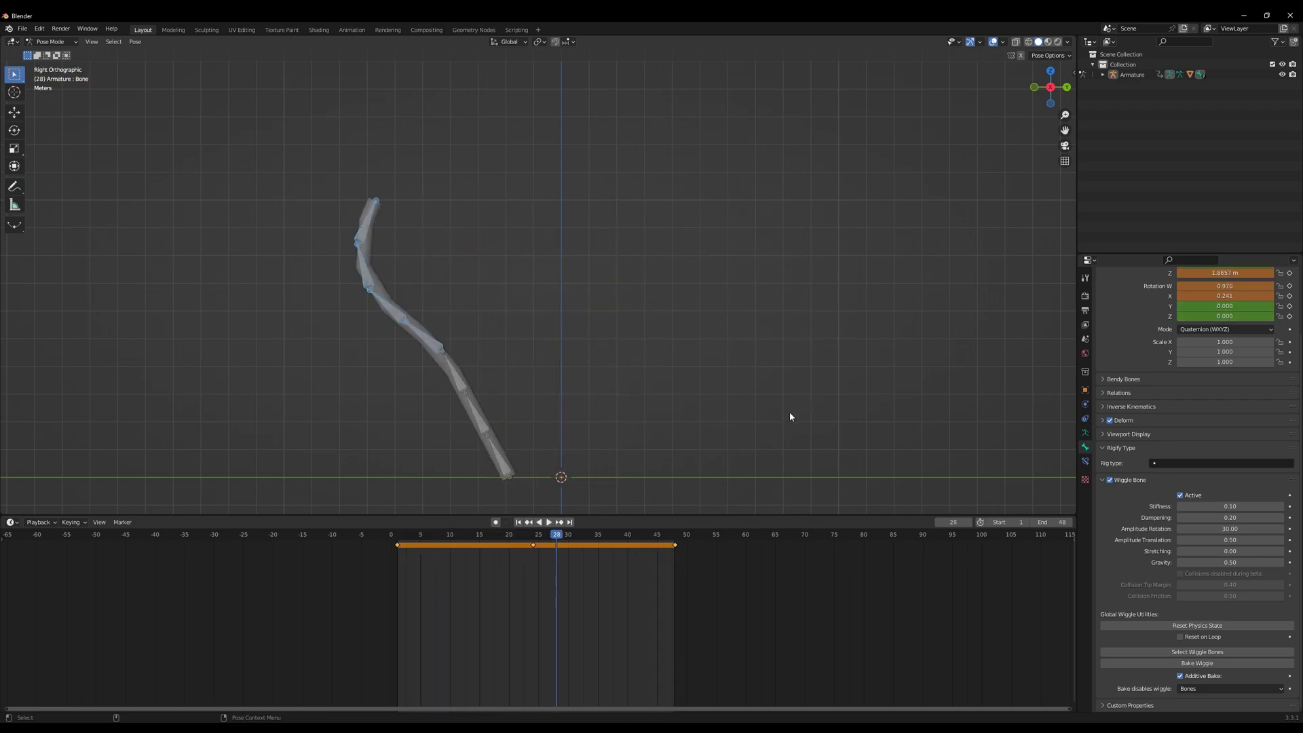
Disable Wiggle Bone on the base bone of the chain and preview the loop
click(511, 471)
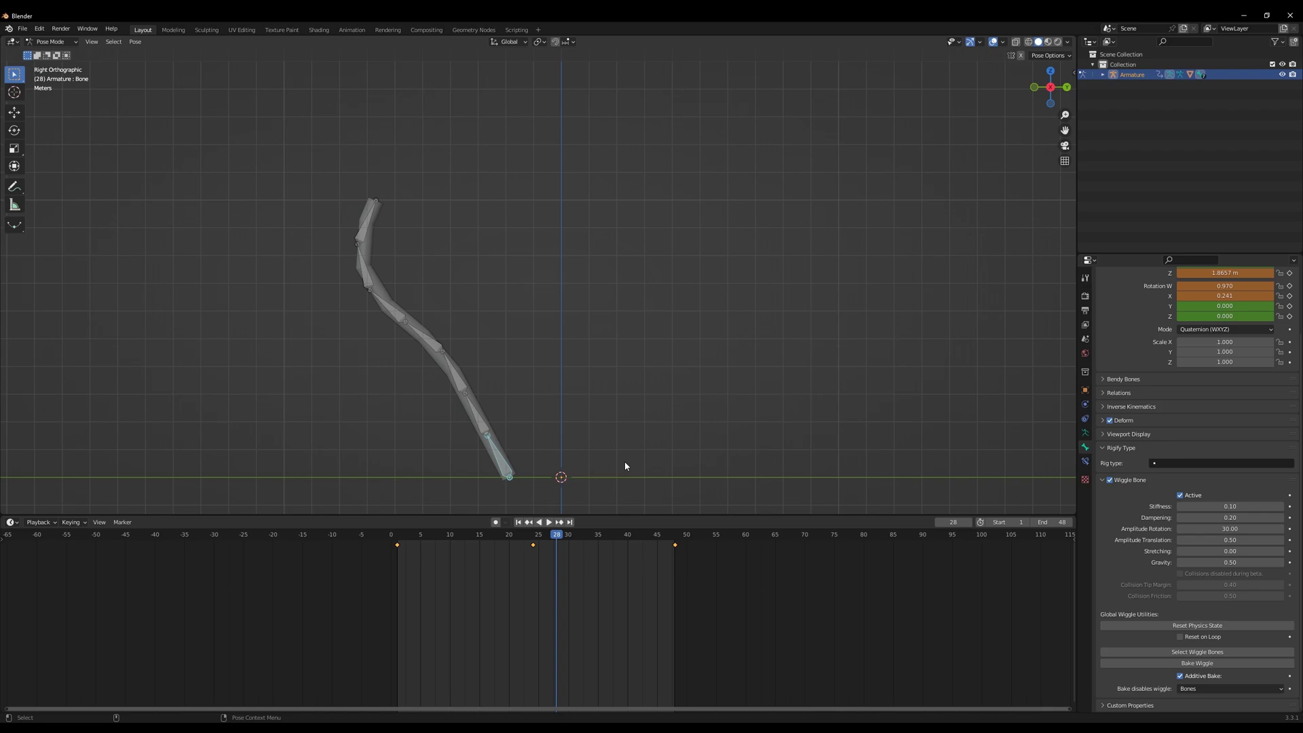
click(1110, 480)
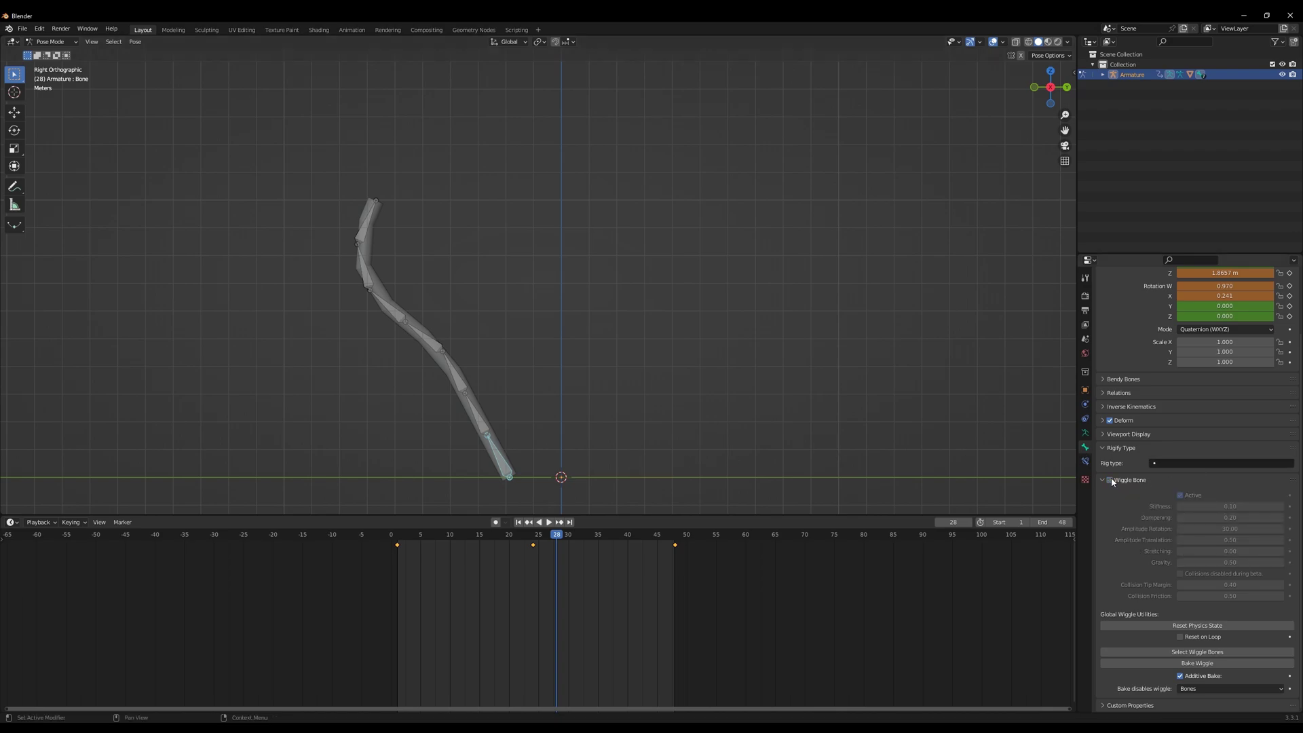
click(762, 471)
key(space)
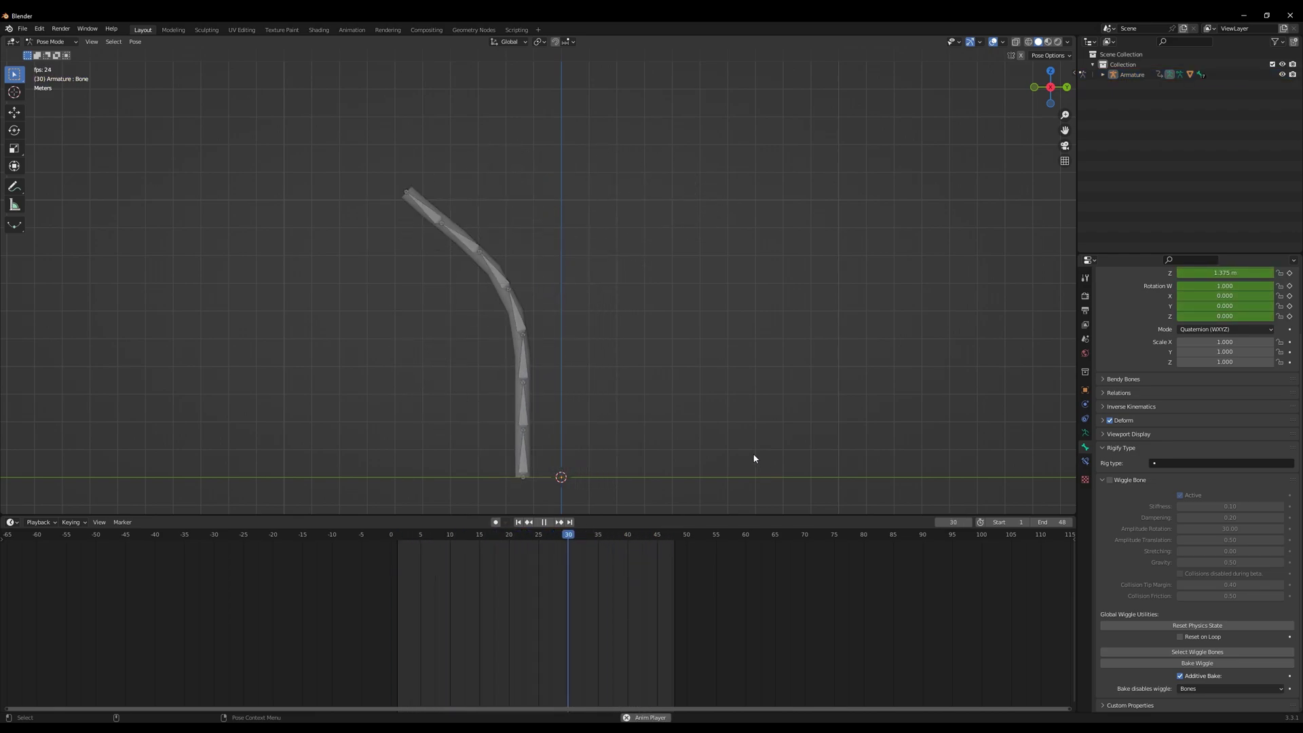
key(space)
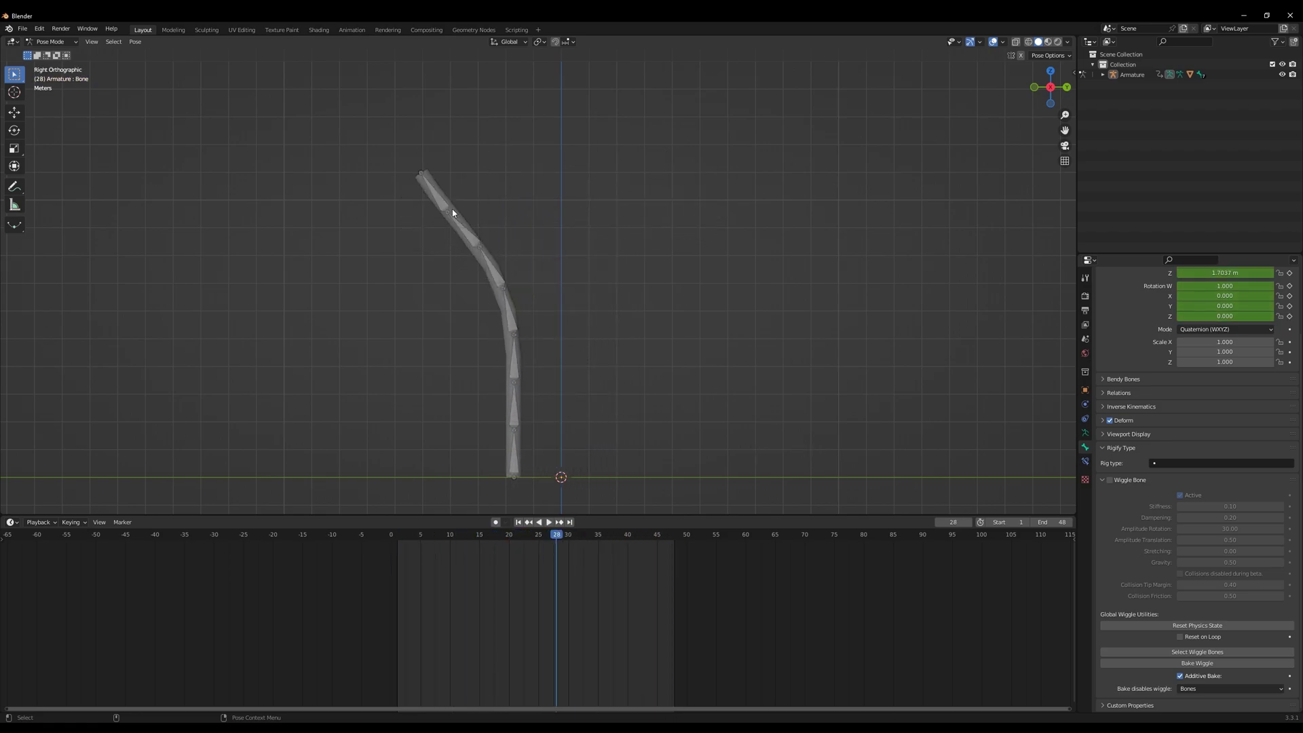
Try a wiggle dampening of 1.00 on the upper four bones, restore it to 0.20 and preview each setting
drag(334, 149, 630, 317)
click(494, 282)
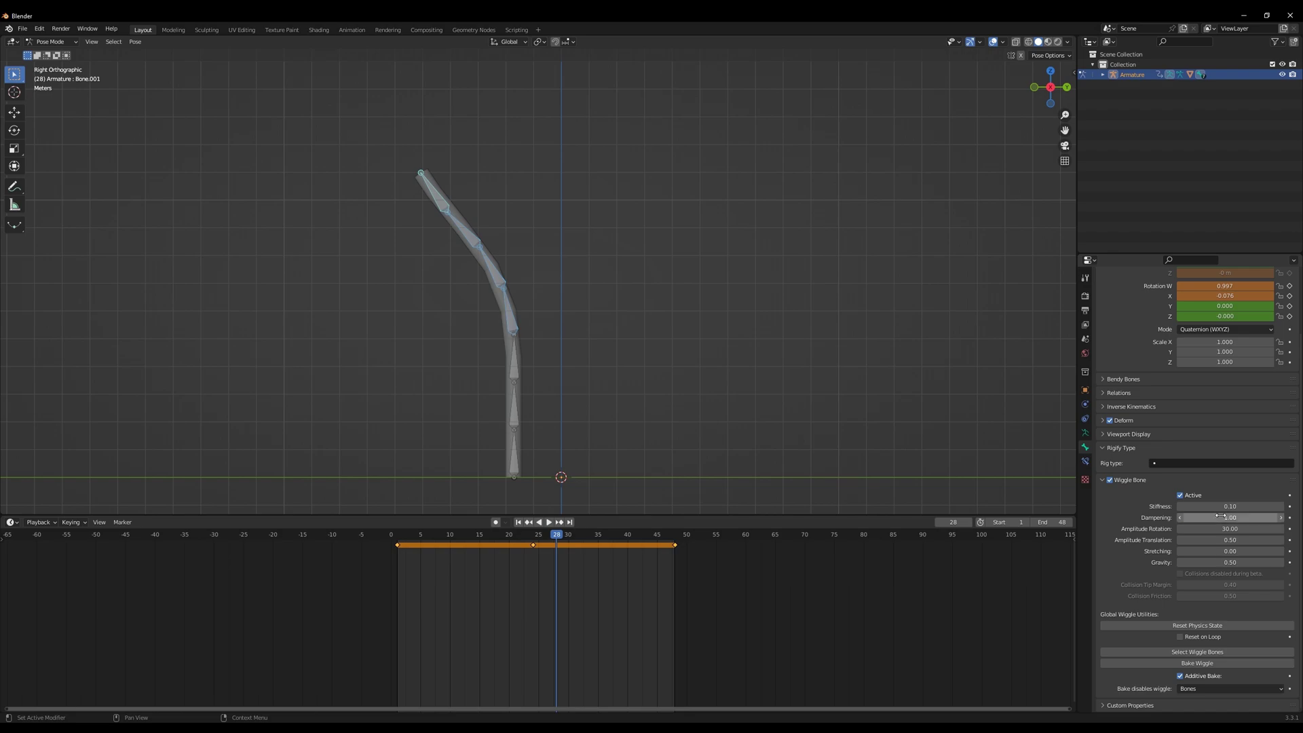
key(space)
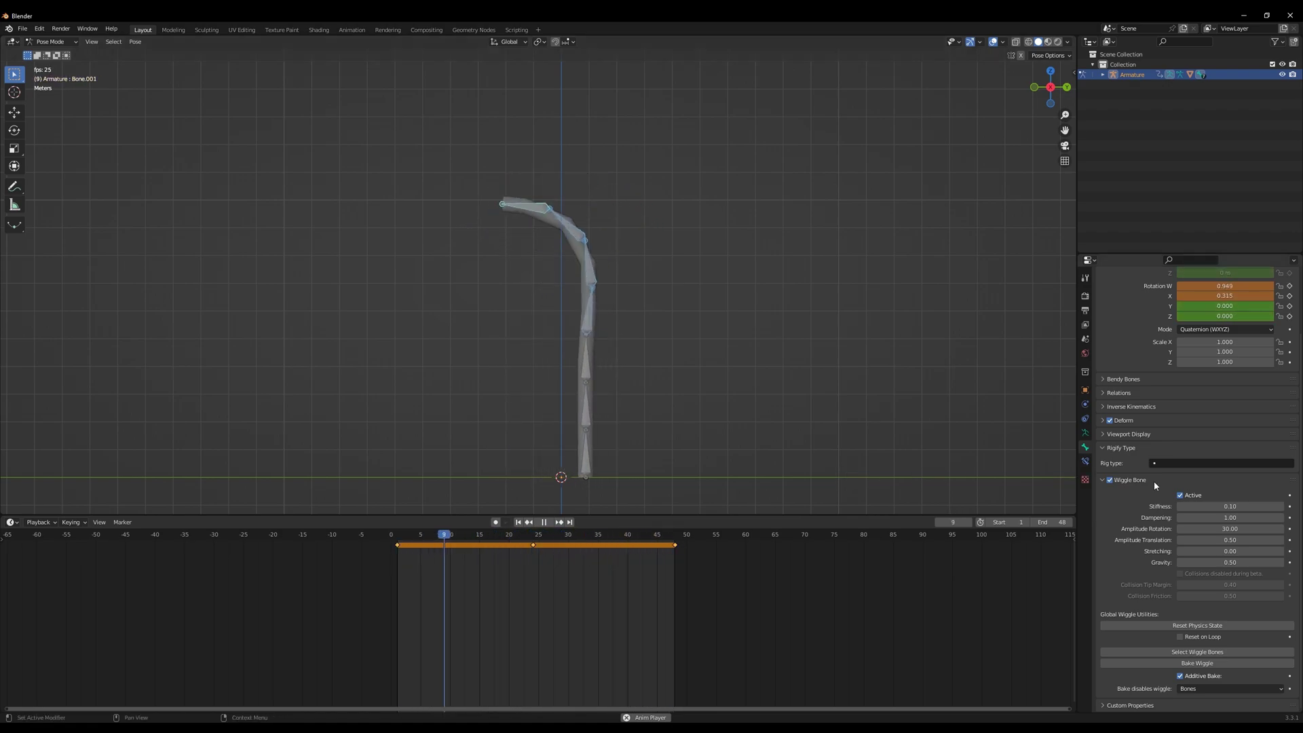
key(space)
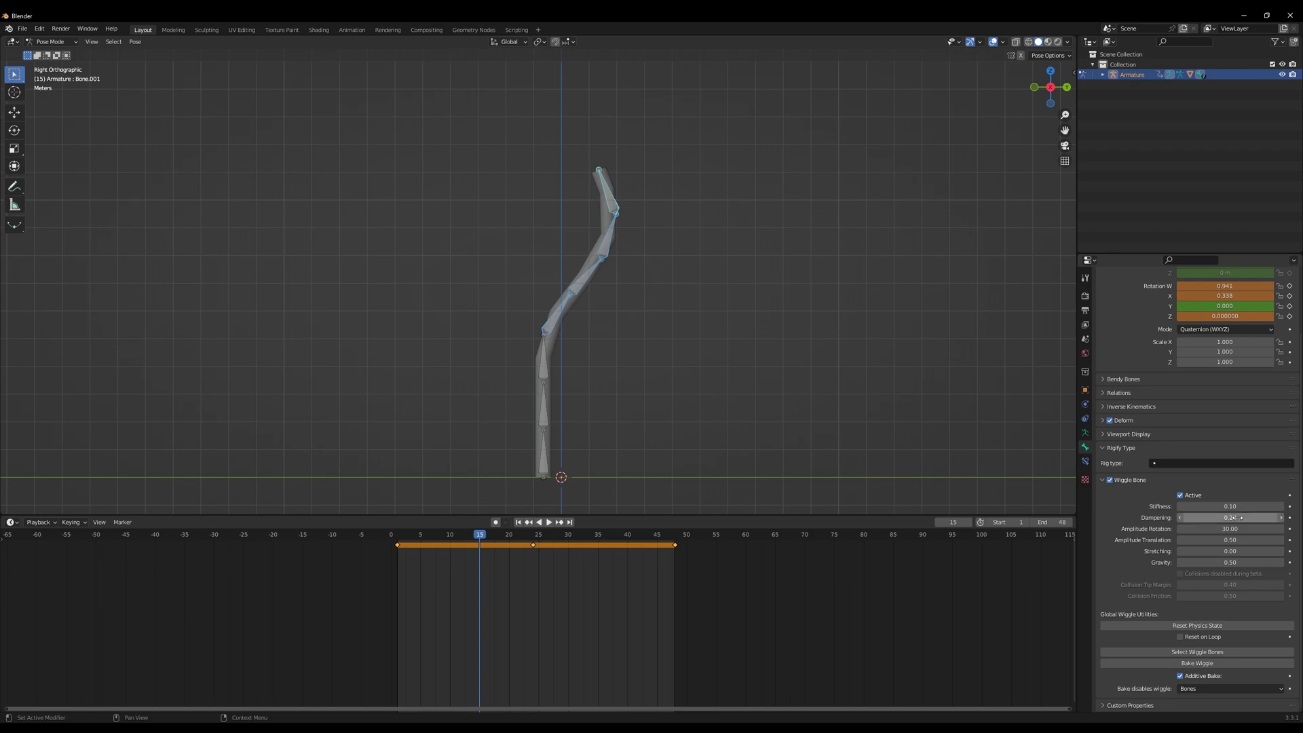
key(space)
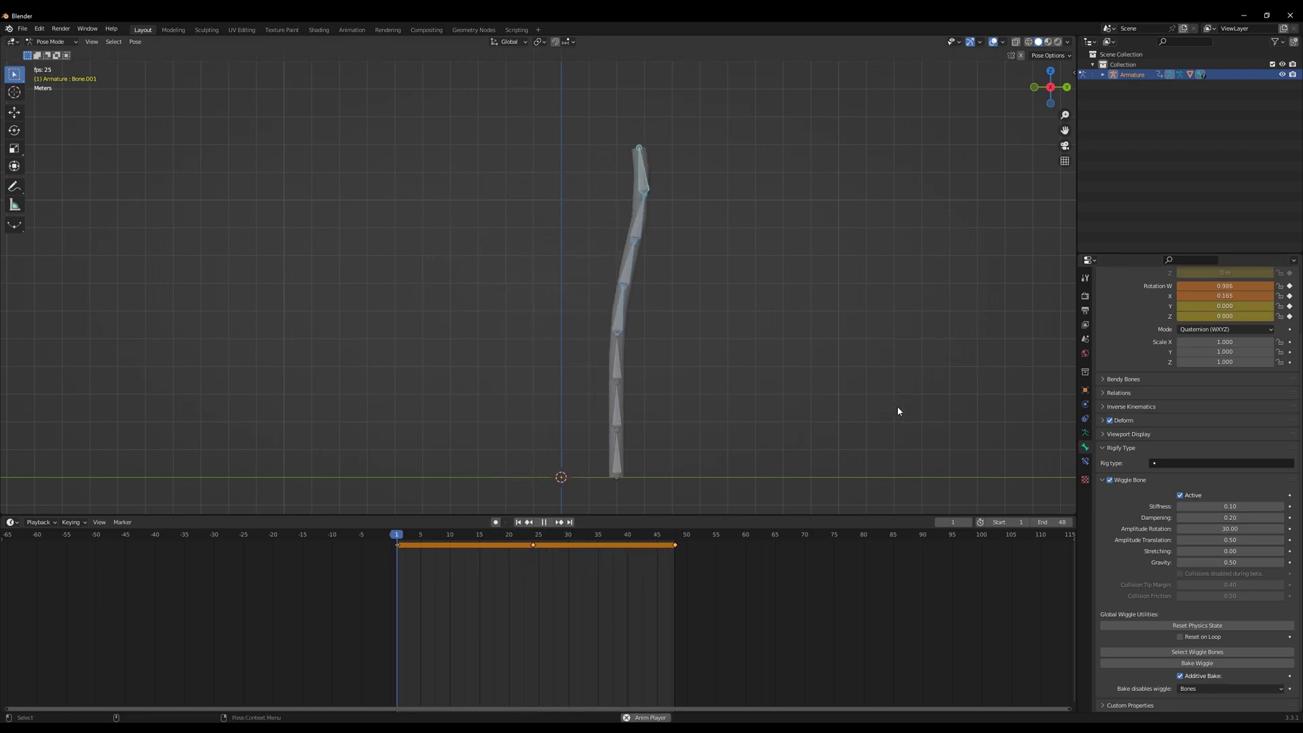
key(space)
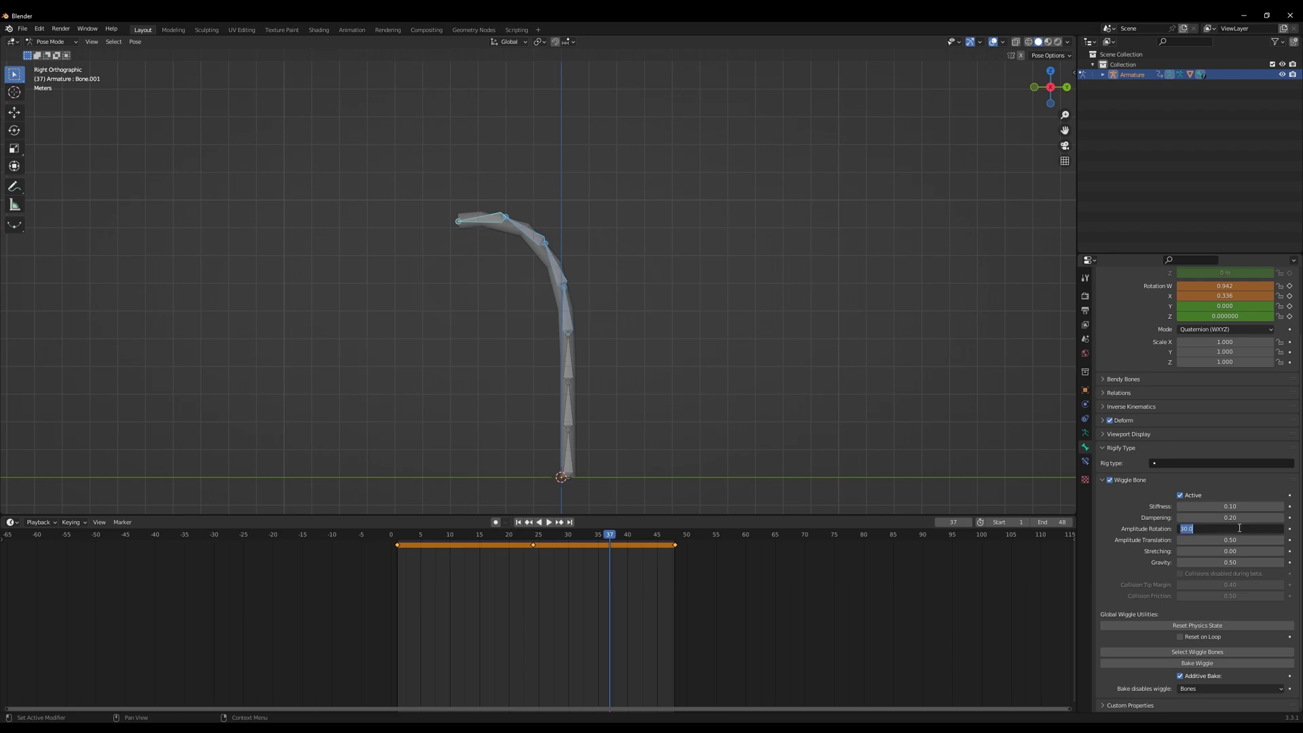
Try rotation amplitudes of 0.00 and 60.00 on the upper bones, restore 30.00 and preview the loop
key(space)
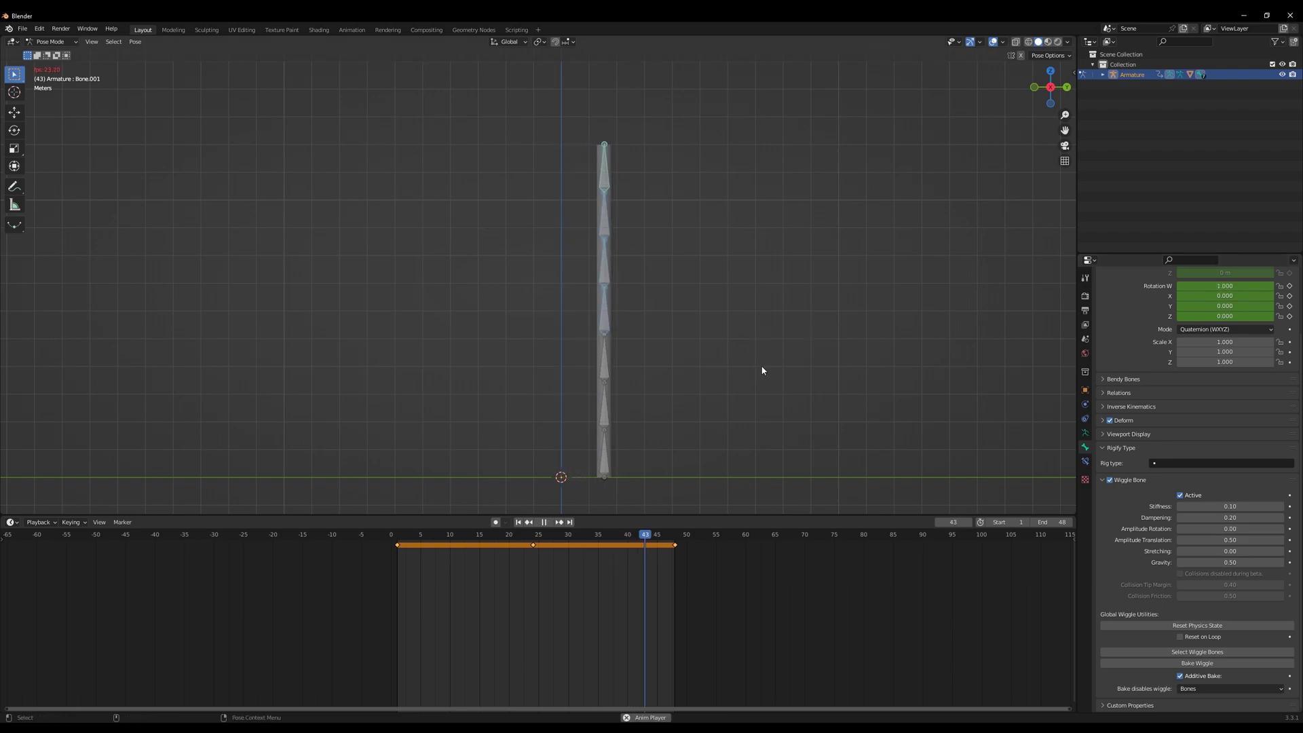
key(space)
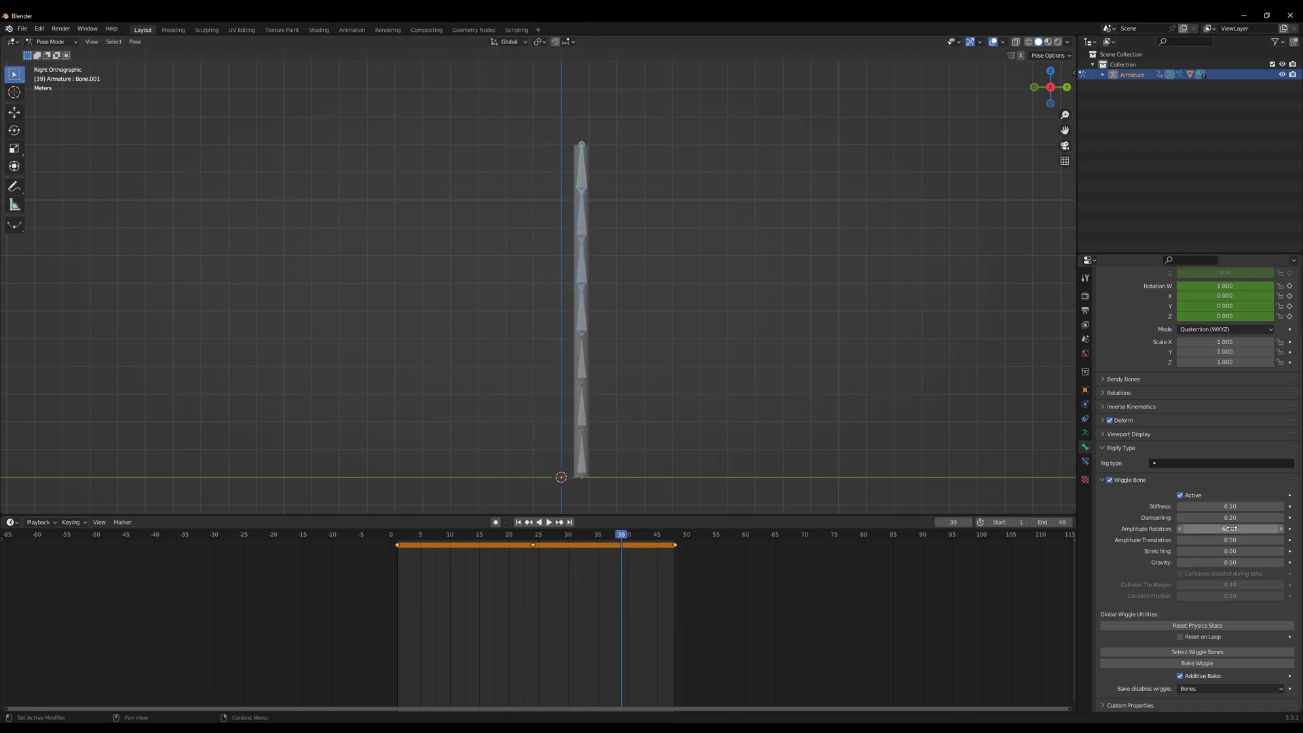
key(space)
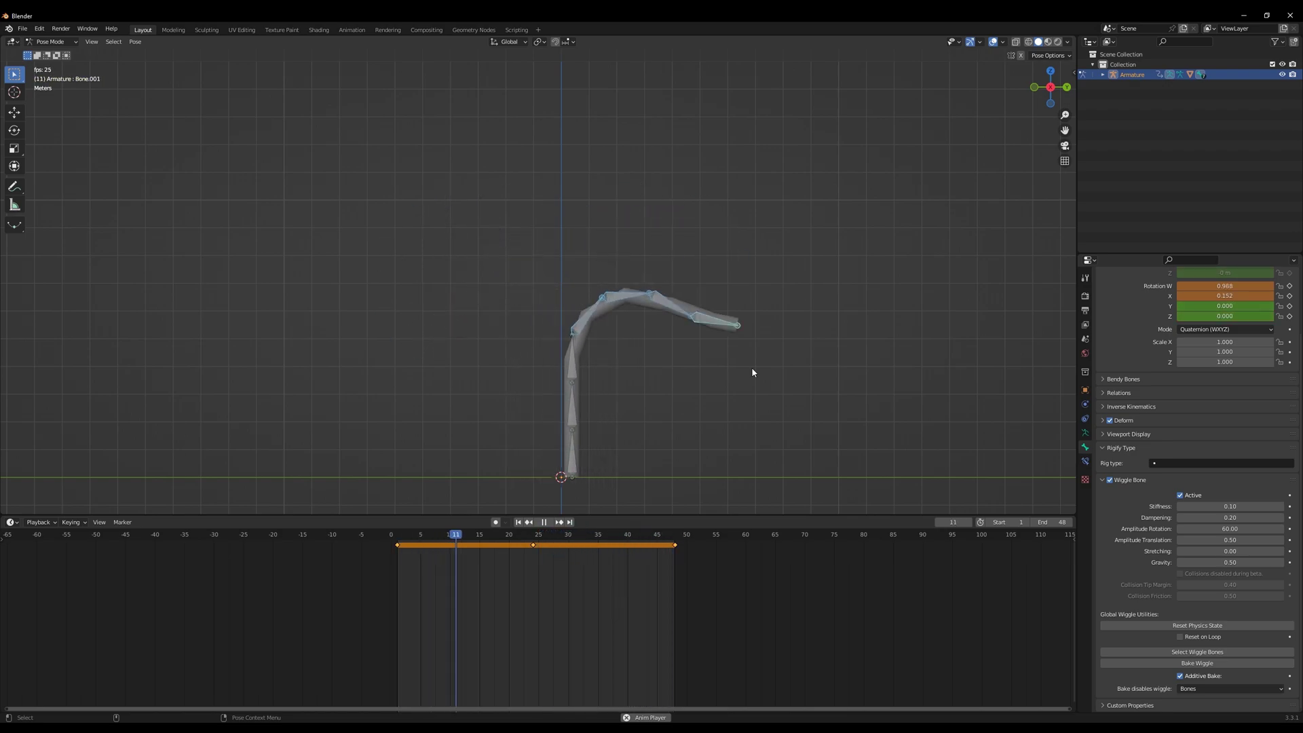
key(space)
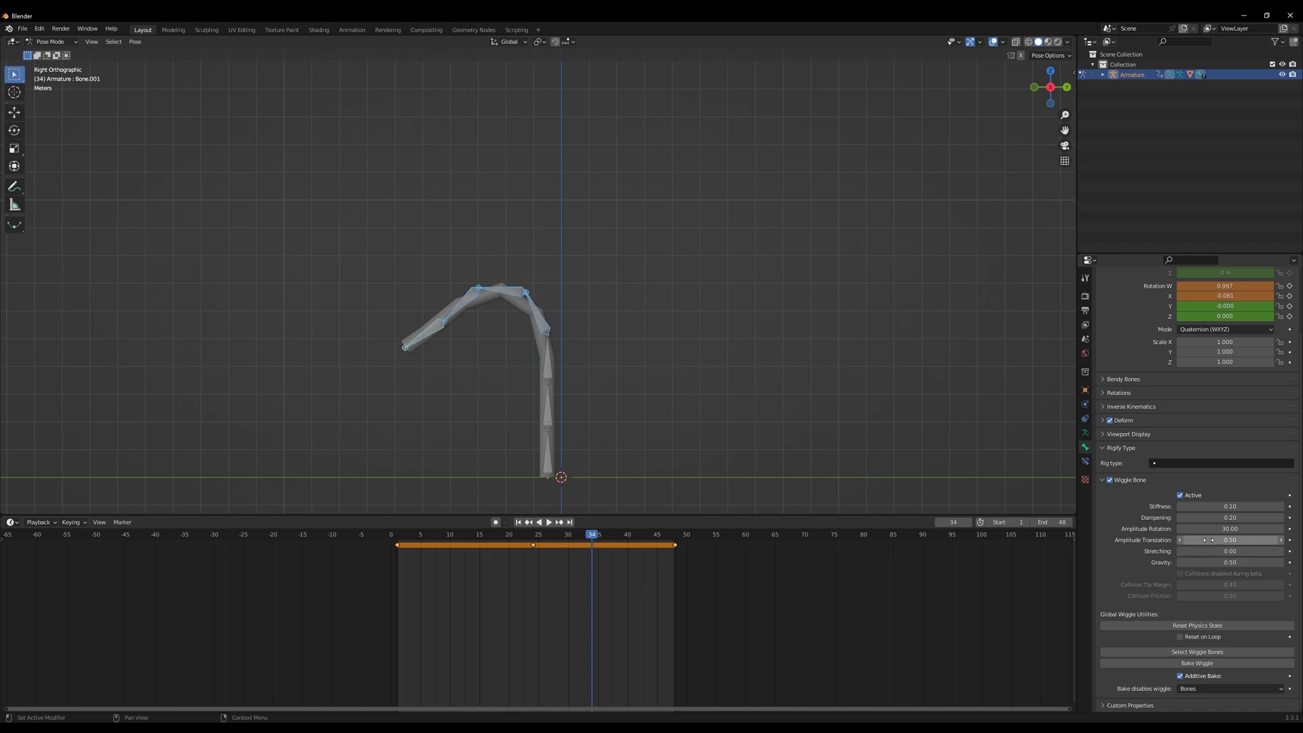
click(702, 410)
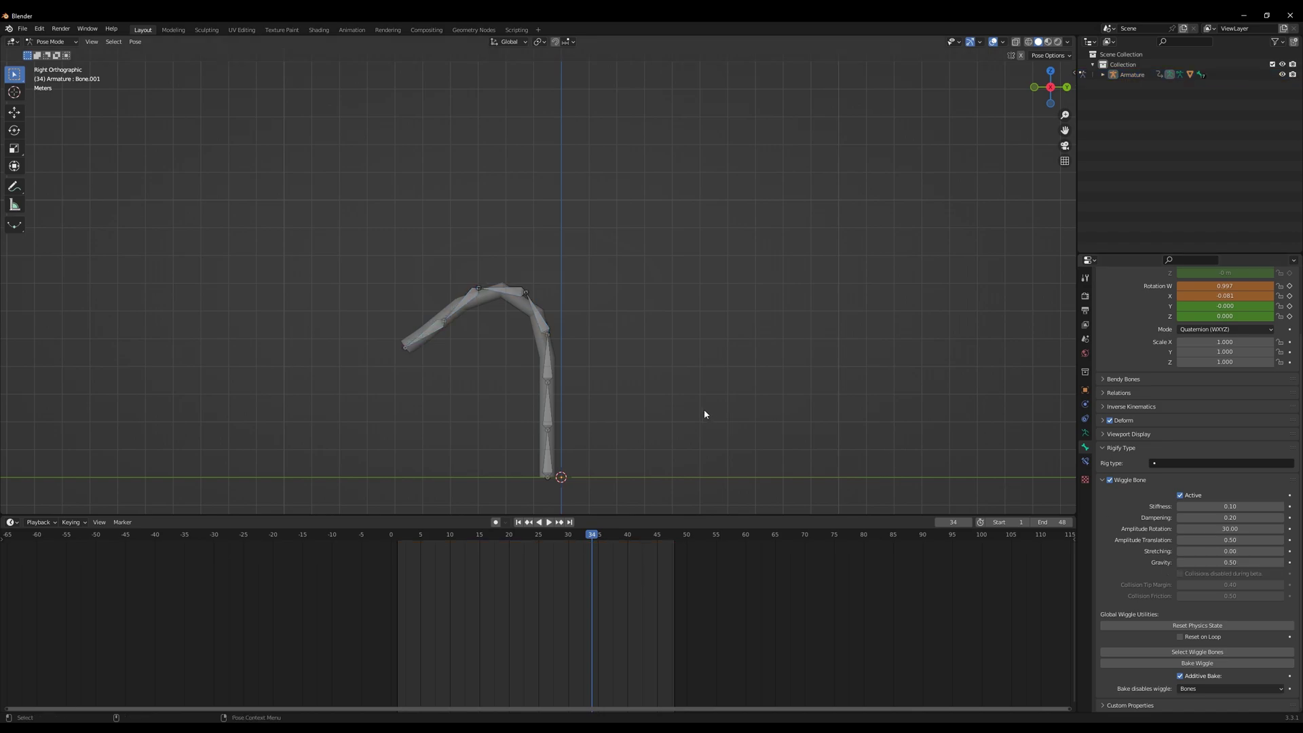
key(space)
key(space)
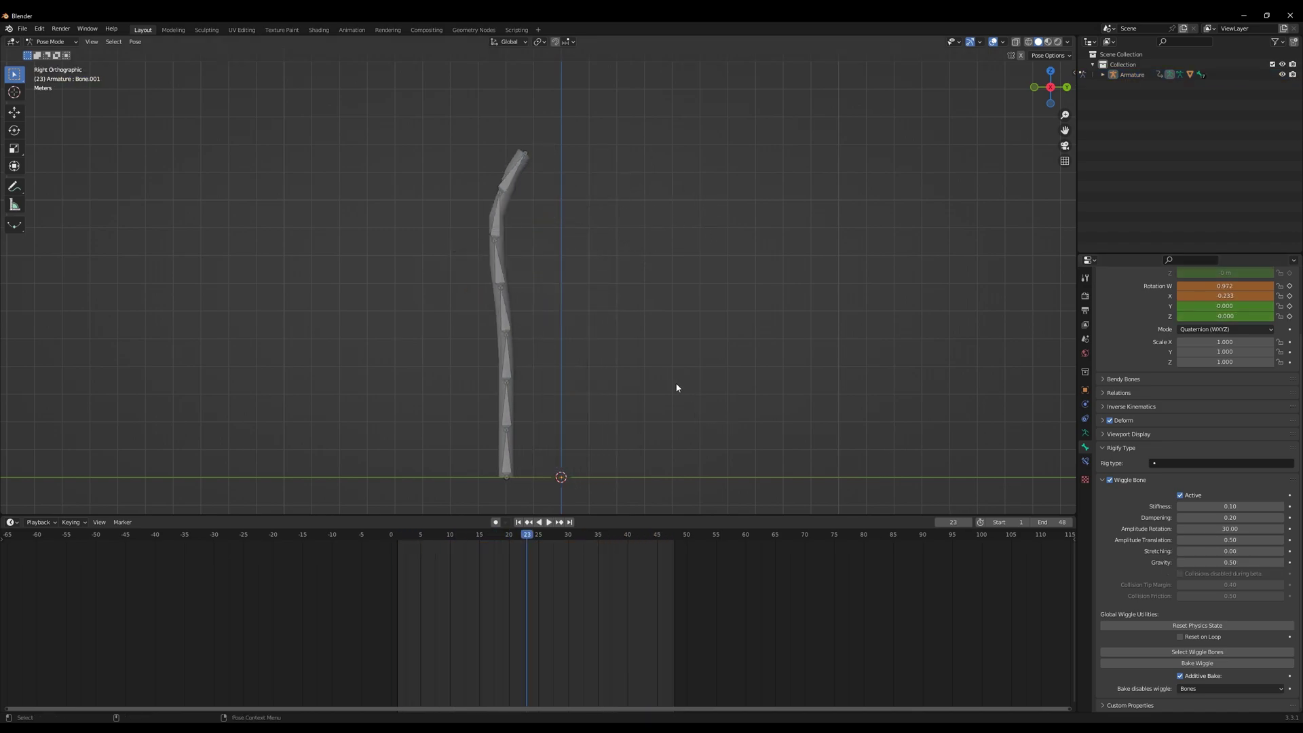
Disconnect the upper four bones from their parents in Edit Mode, return to Pose Mode and preview the loop
click(478, 297)
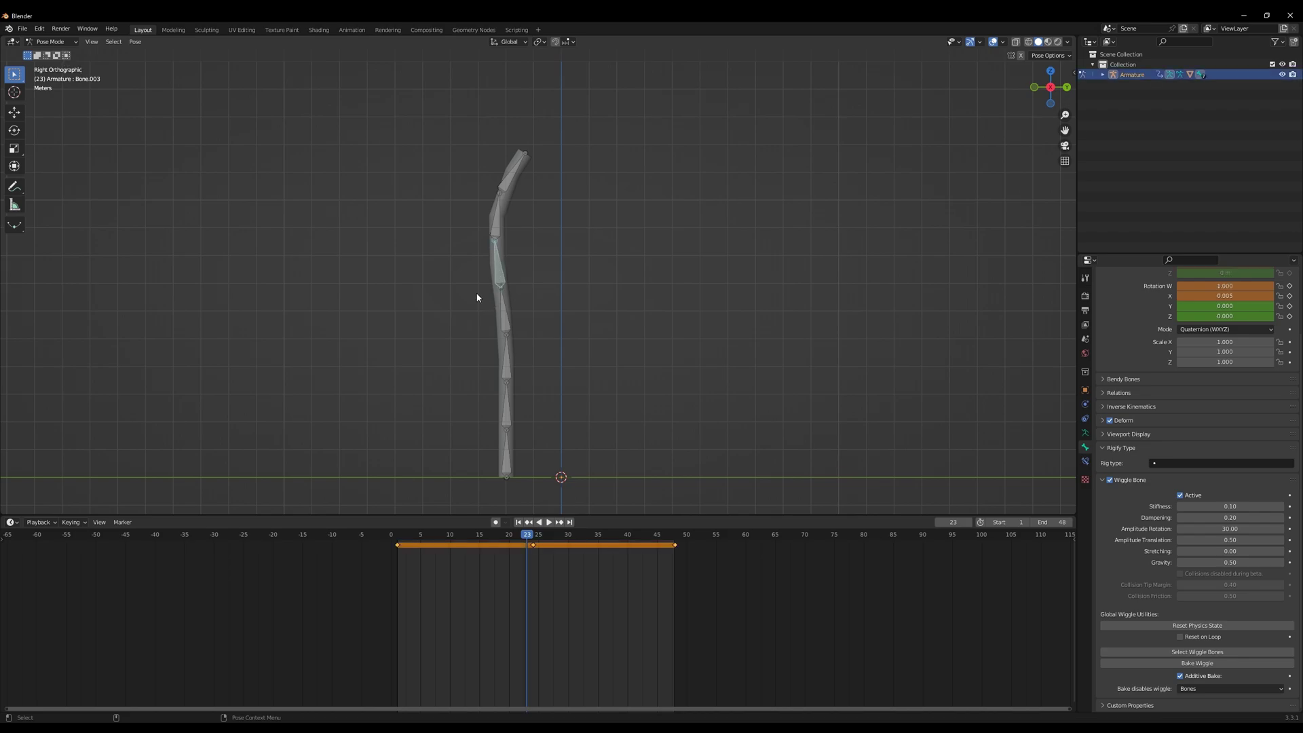
click(51, 42)
click(51, 65)
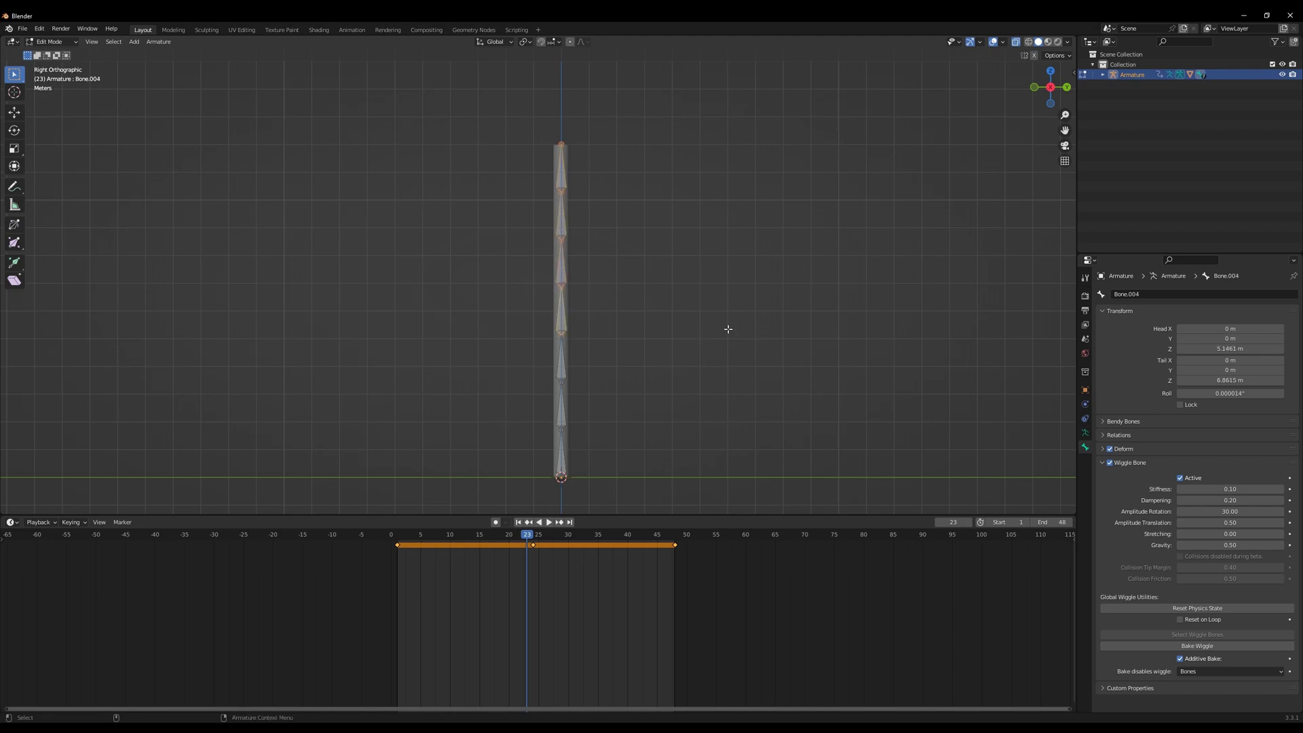
click(1107, 436)
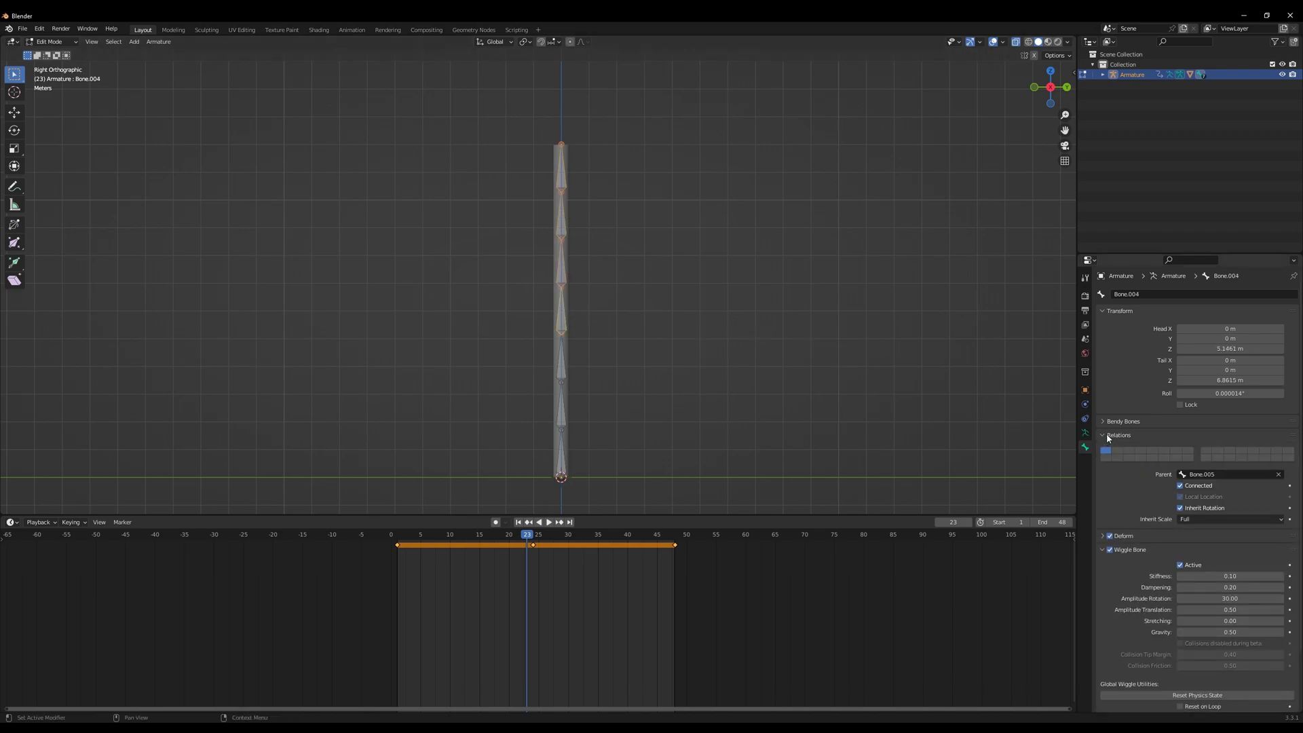
click(1181, 486)
click(51, 42)
click(52, 76)
key(space)
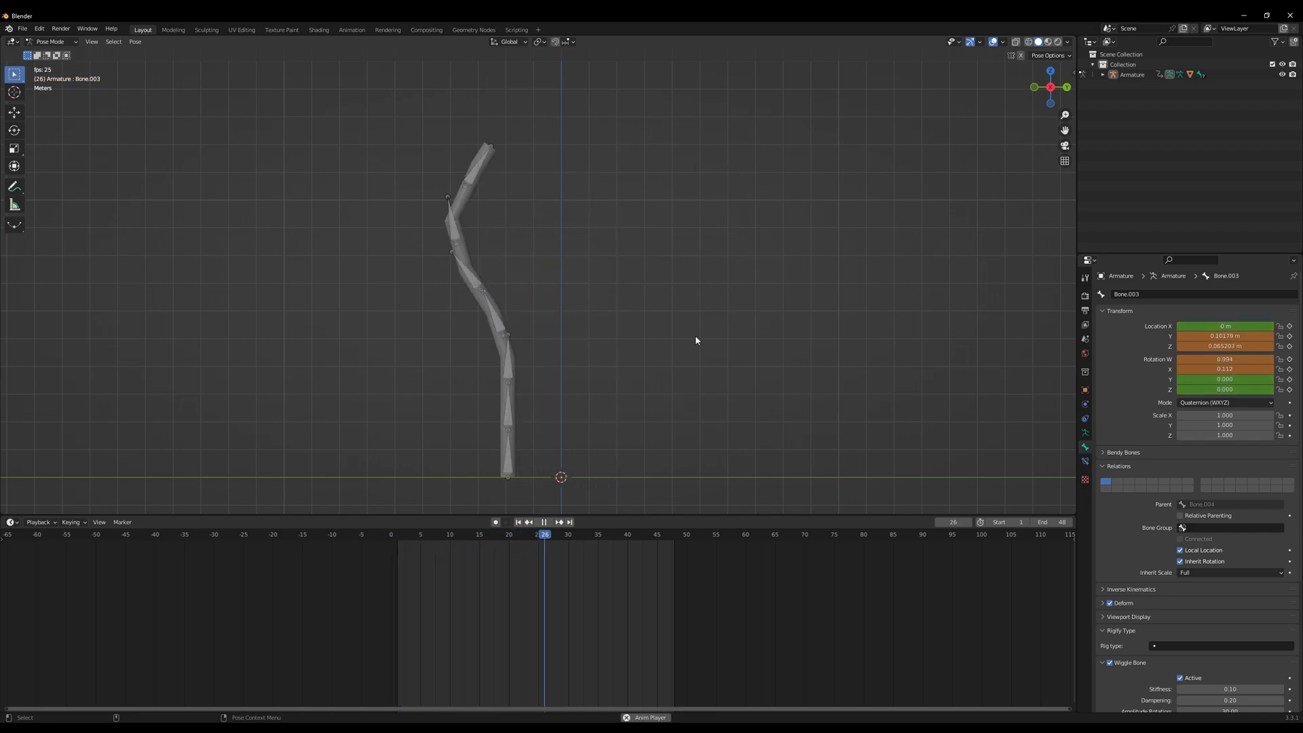
Select all wiggle bones, try a translation amplitude of 1.00, set it to 0.00 and preview each setting
key(space)
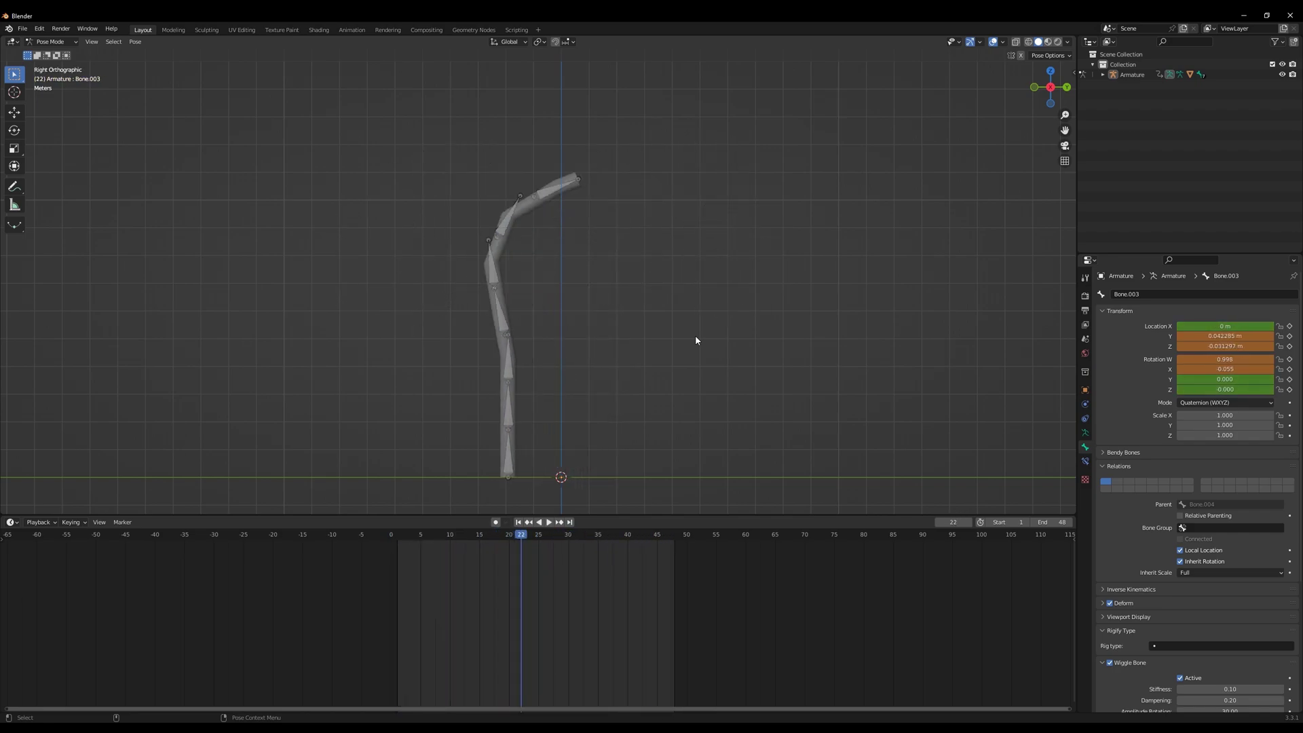
scroll(1148, 596, down, 5)
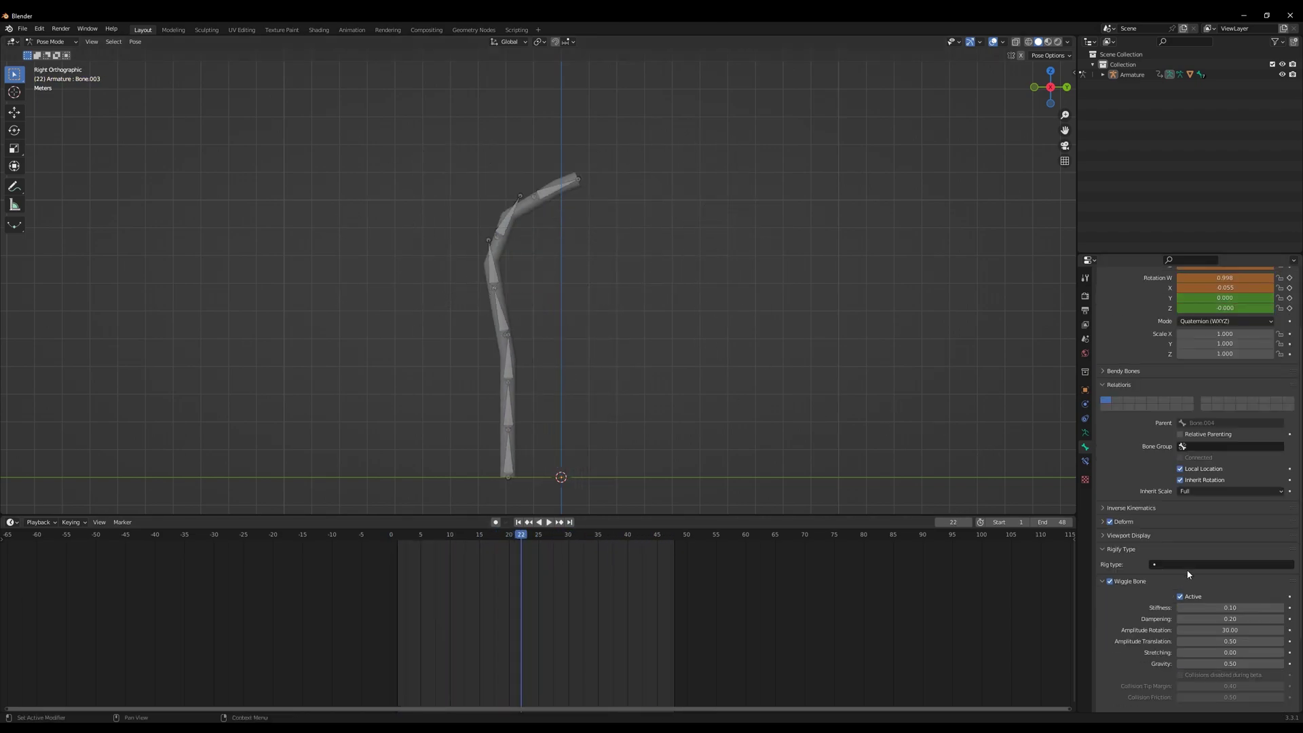
click(1199, 672)
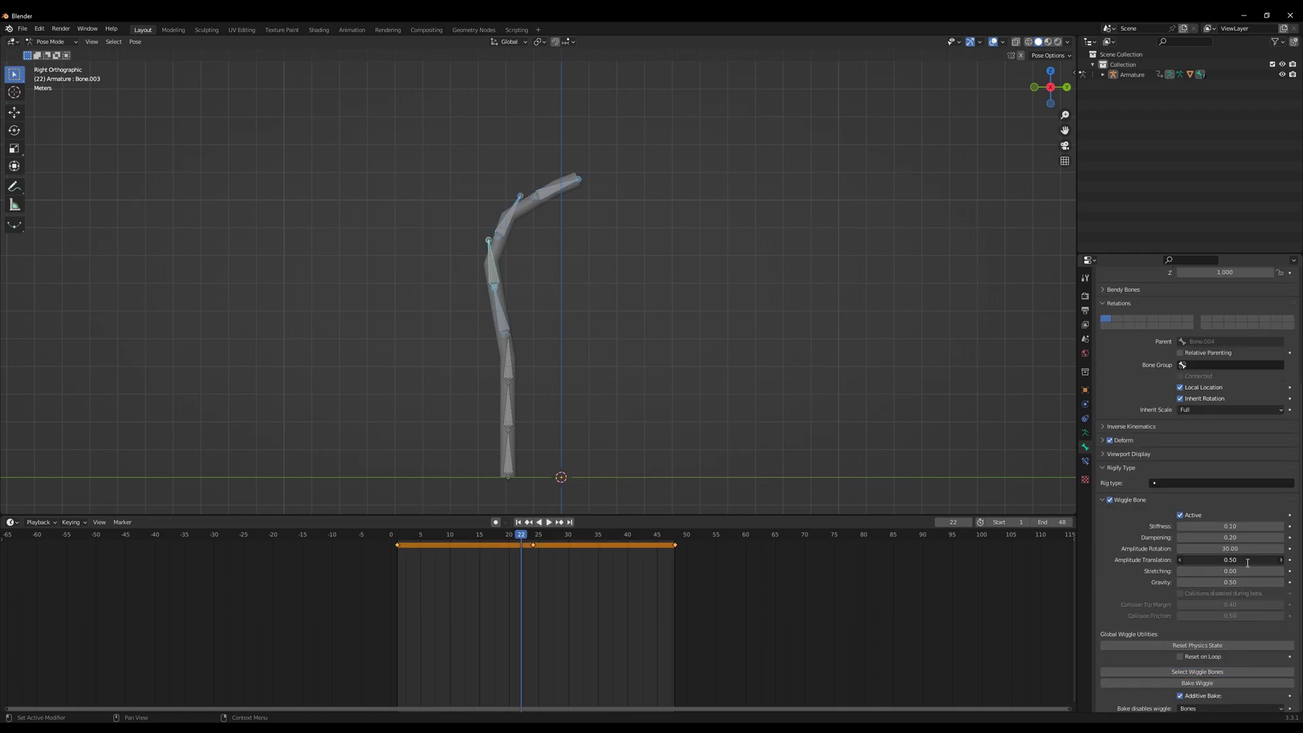
key(space)
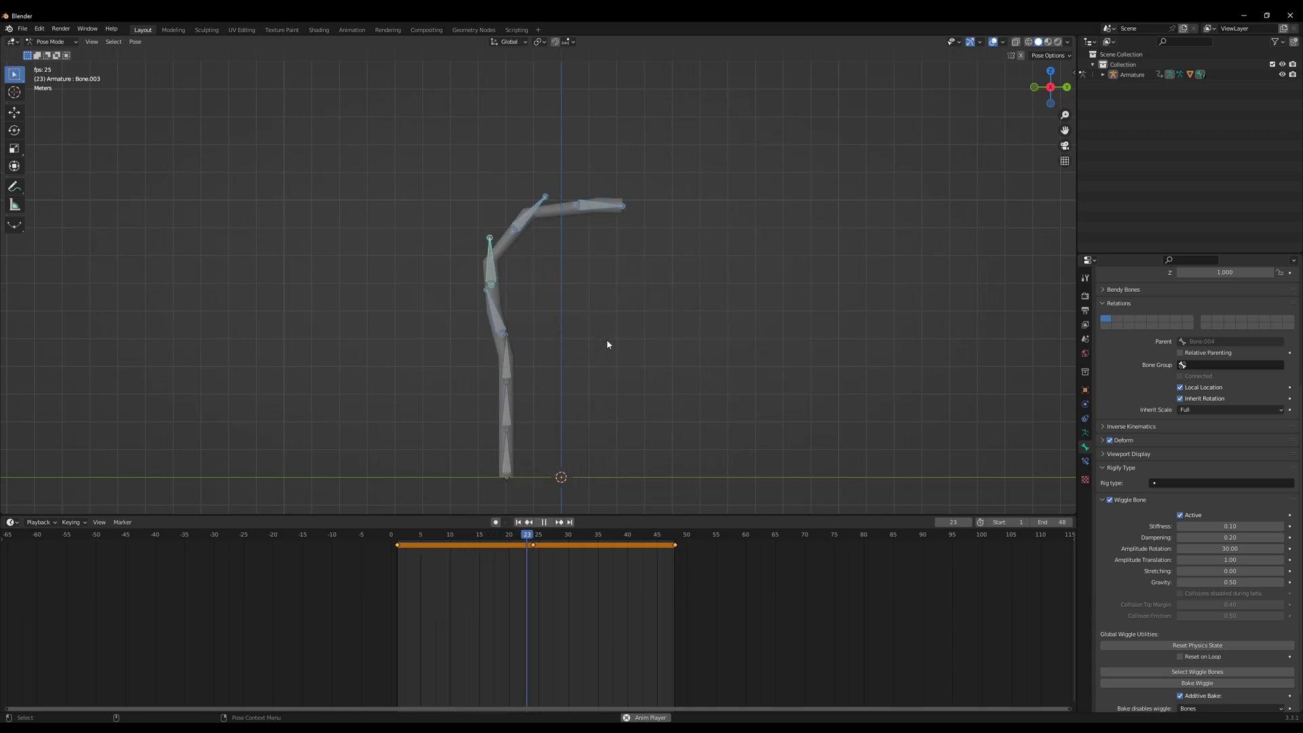
key(space)
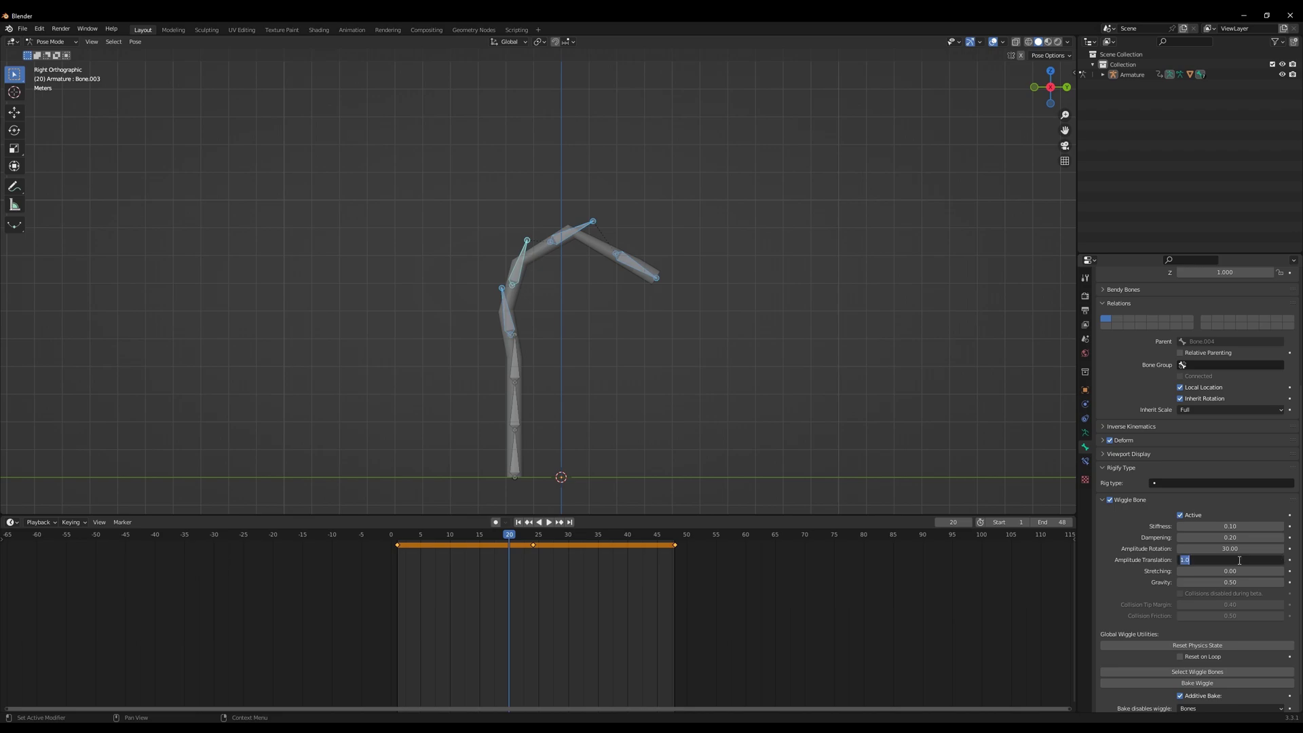
key(space)
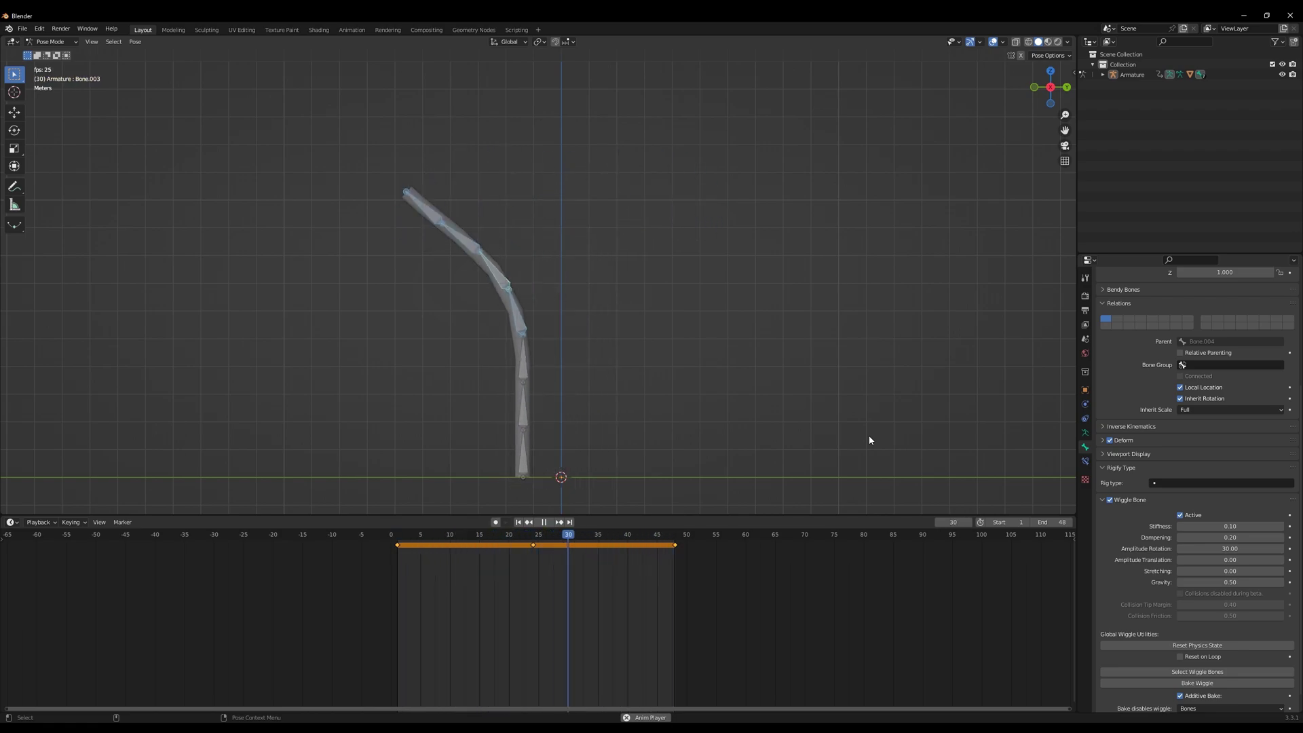
key(Escape)
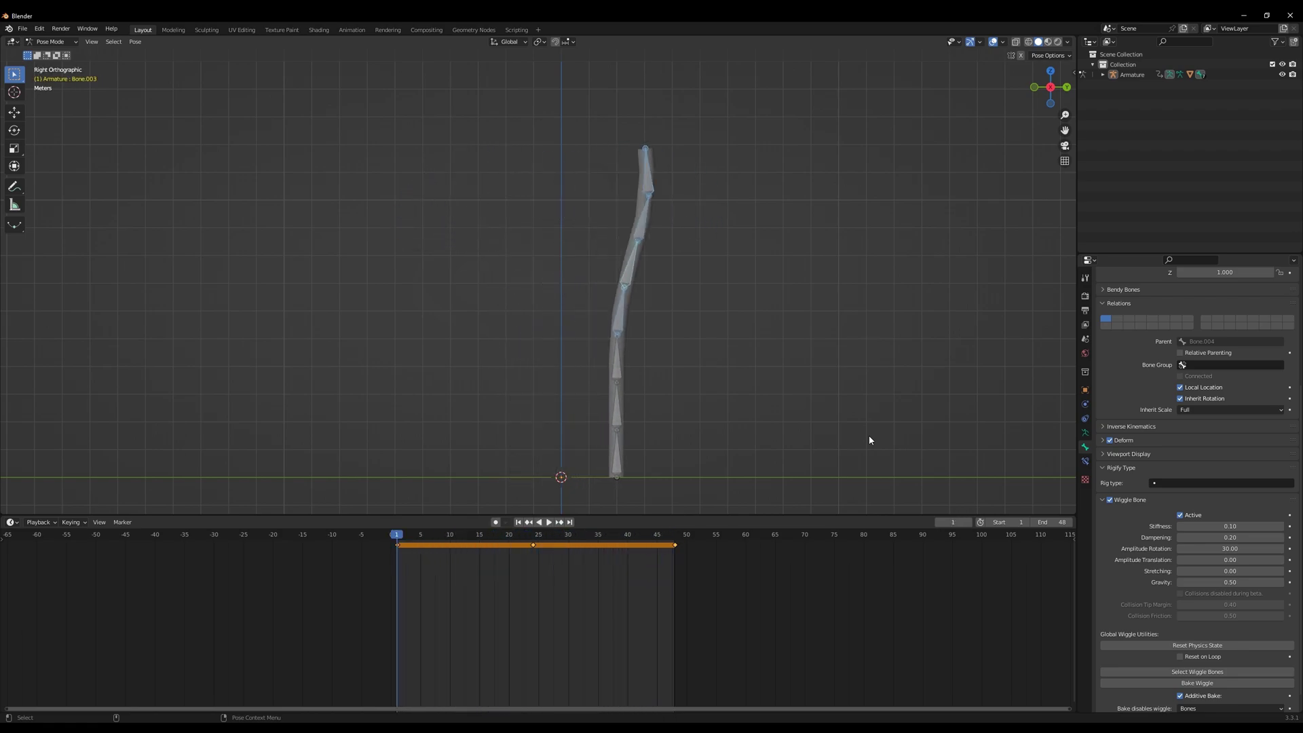
Try a wiggle gravity of 2.00 on the selected bones, restore it to 0.50 and preview each setting
click(1242, 582)
key(space)
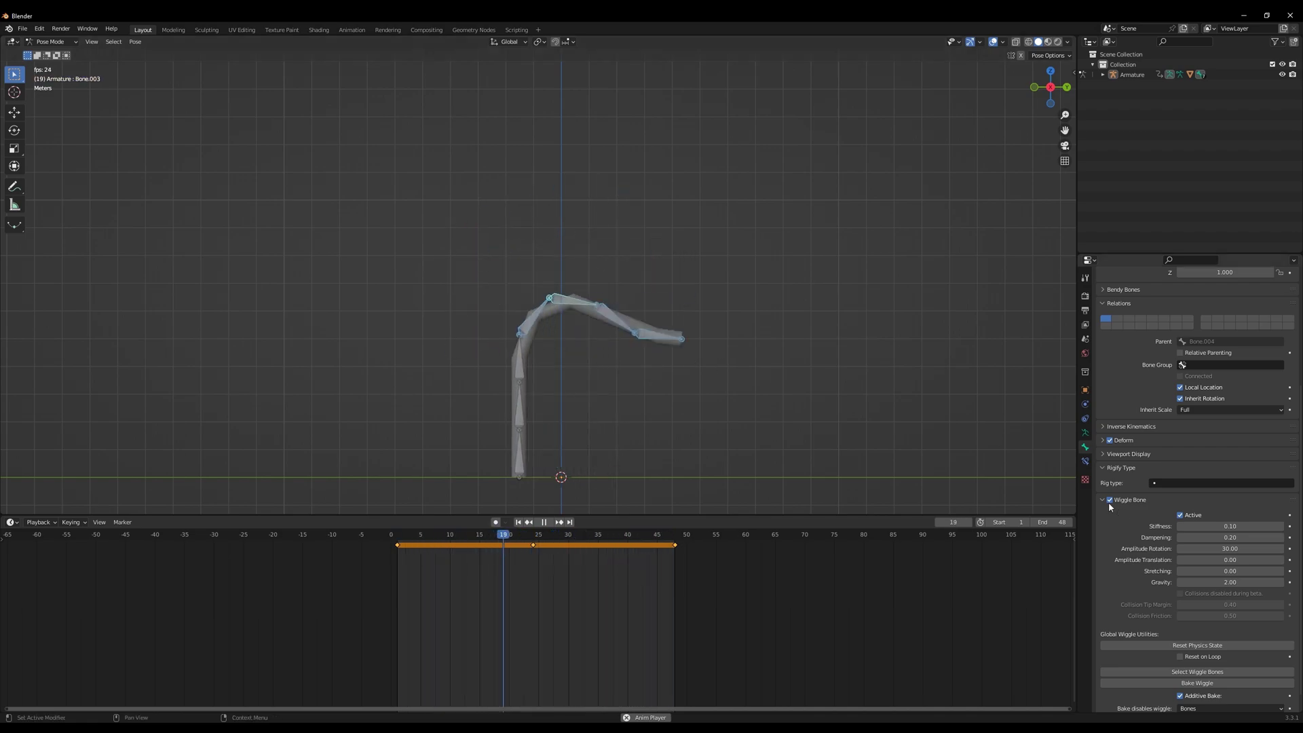
key(space)
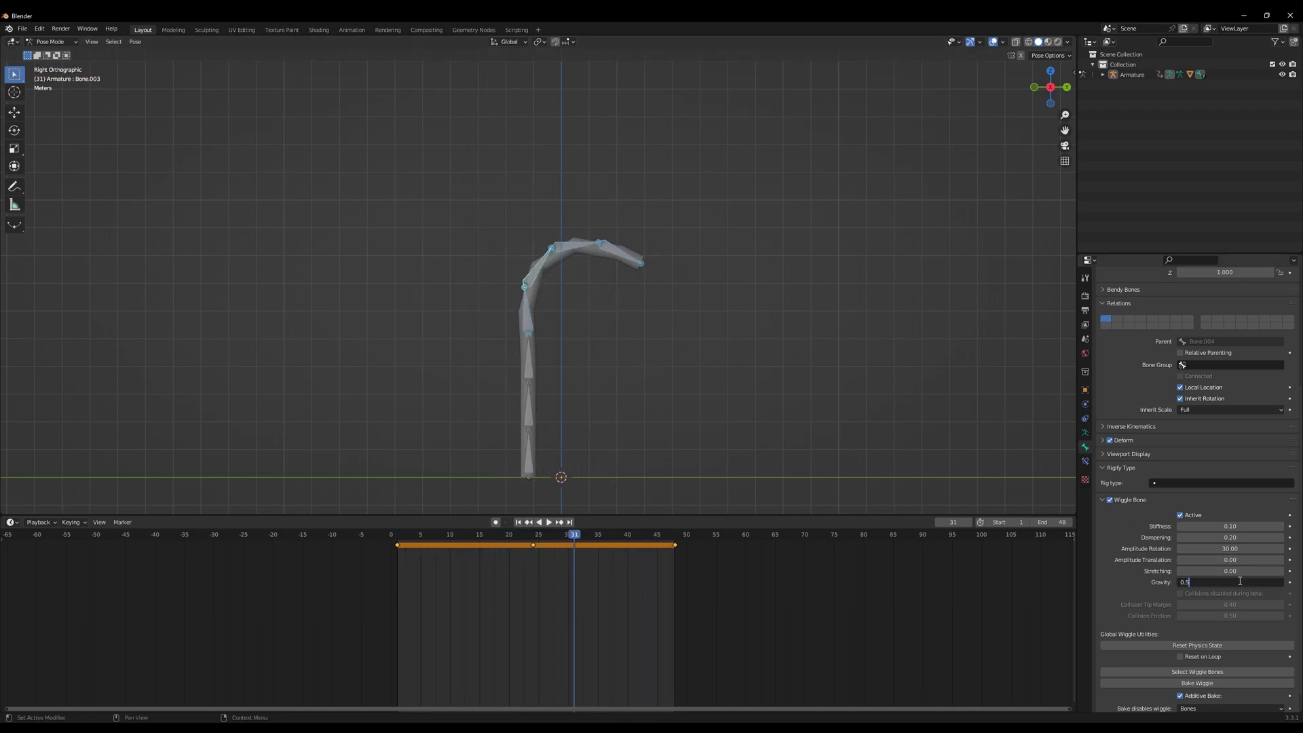
key(space)
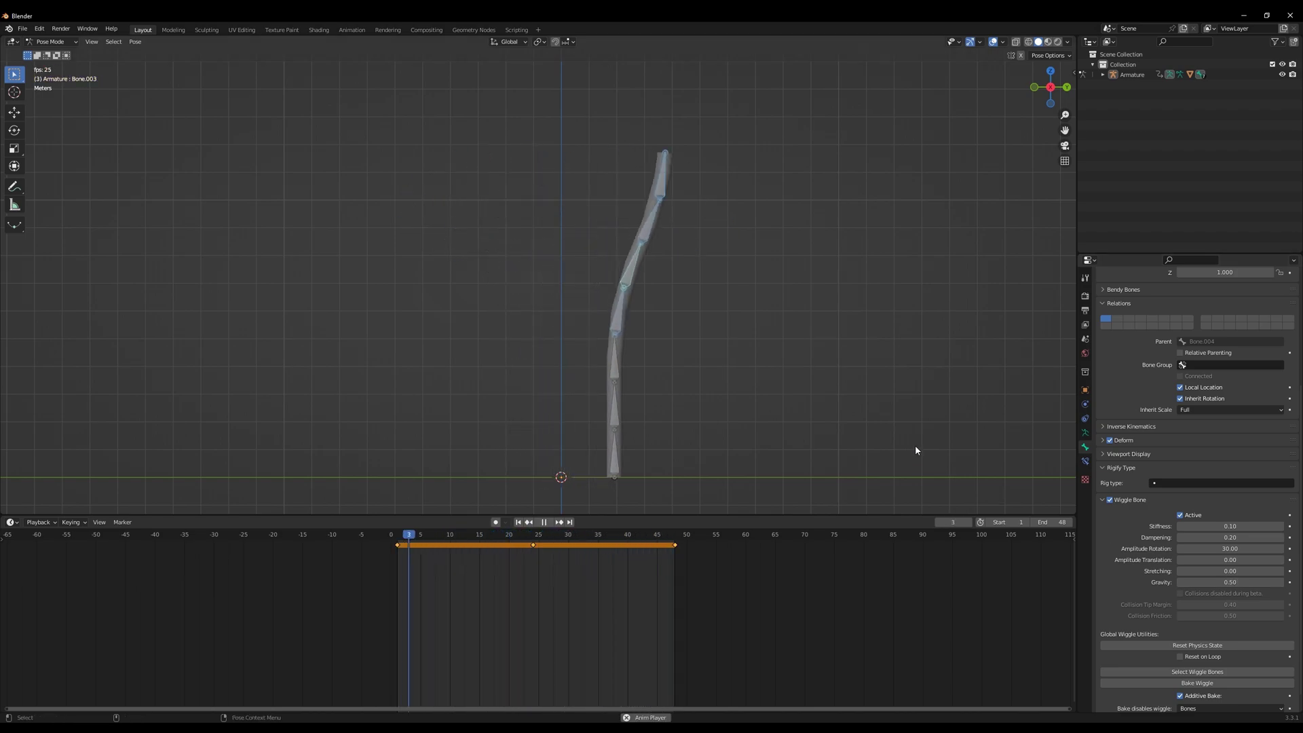
key(space)
Select the base bone of the chain and disable Additive Bake in the global wiggle utilities
click(327, 185)
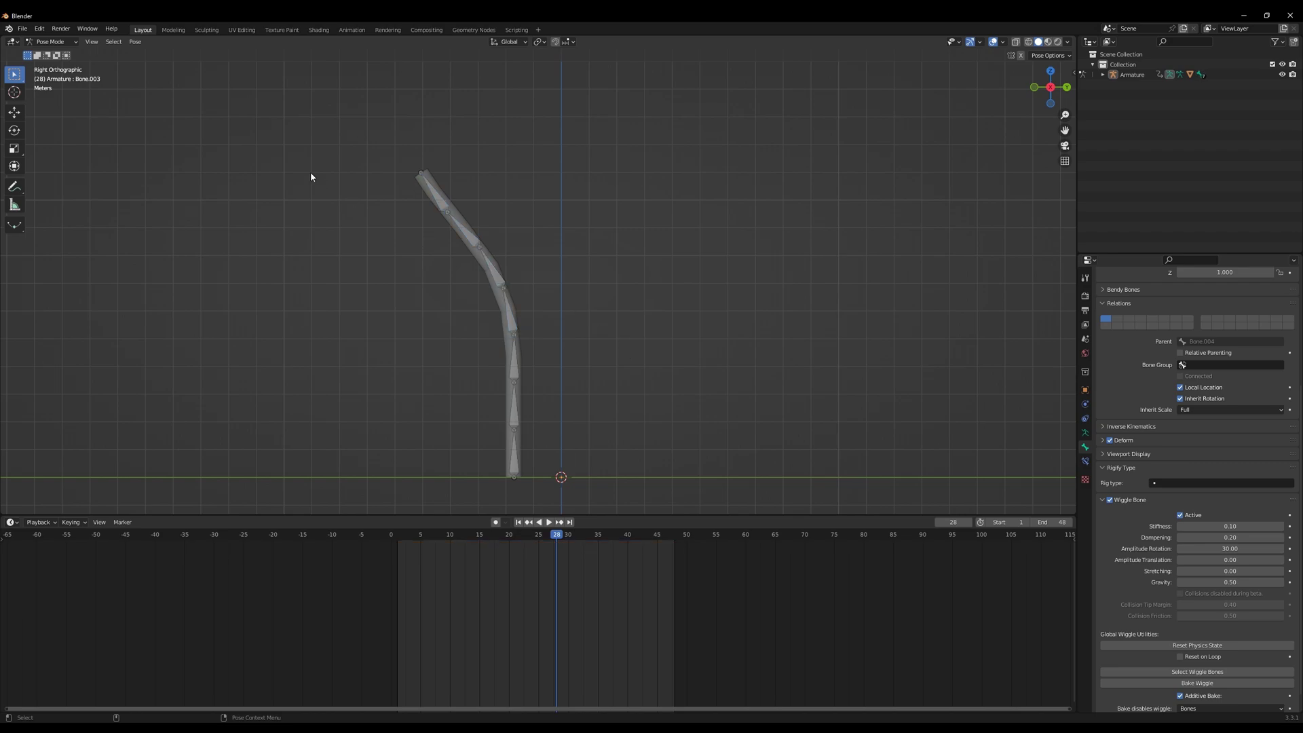
drag(268, 149, 635, 300)
drag(654, 326, 656, 327)
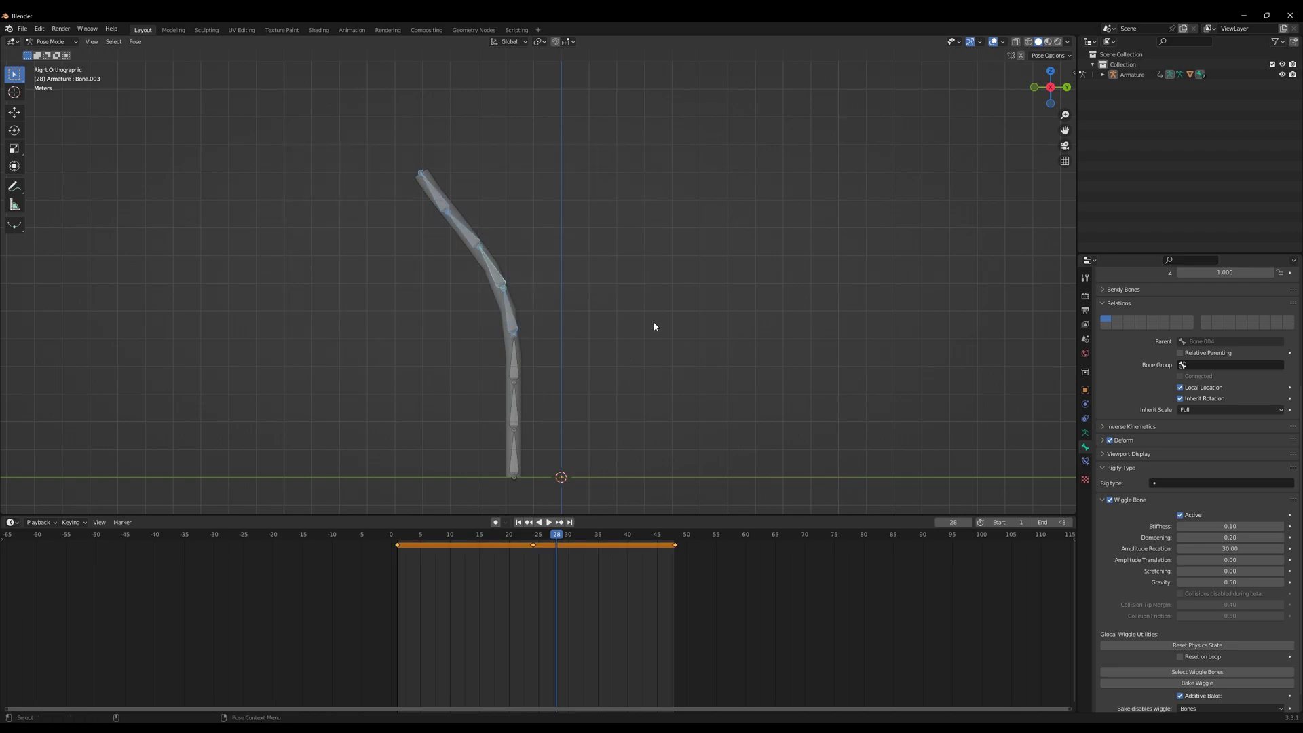
click(516, 463)
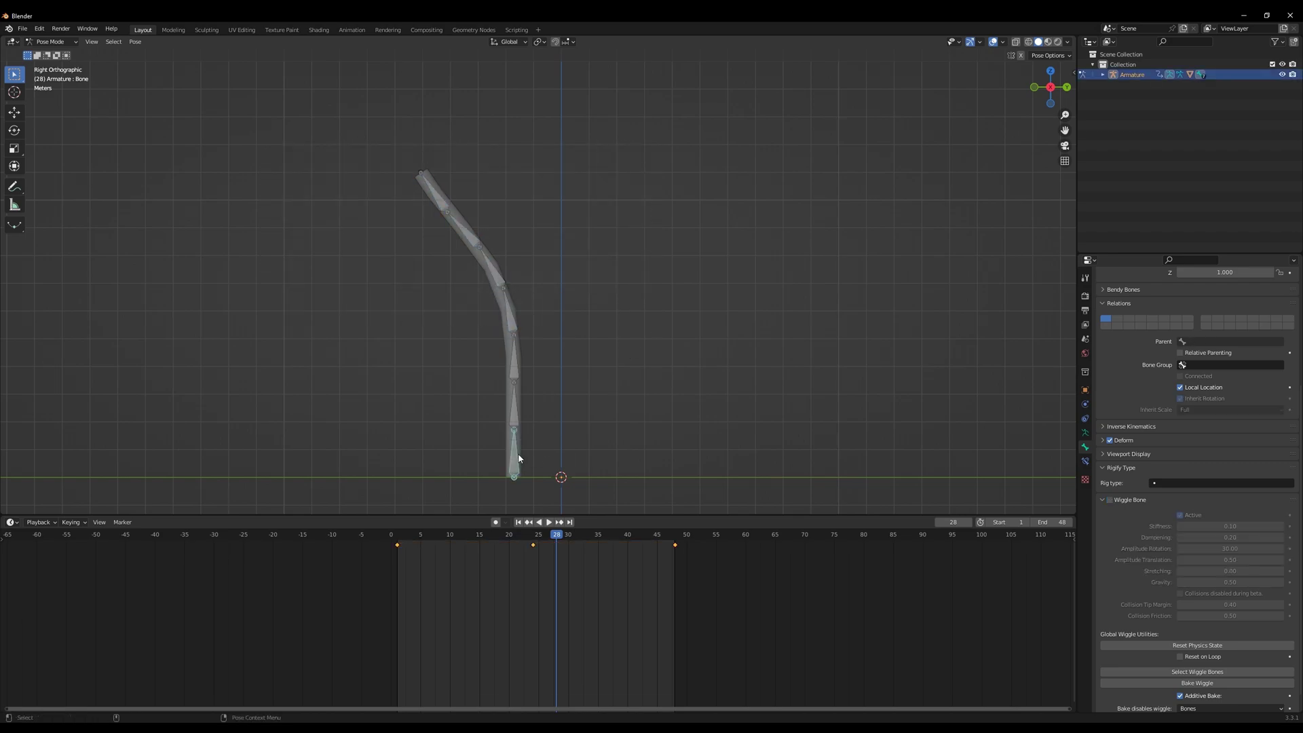
scroll(1230, 634, down, 1)
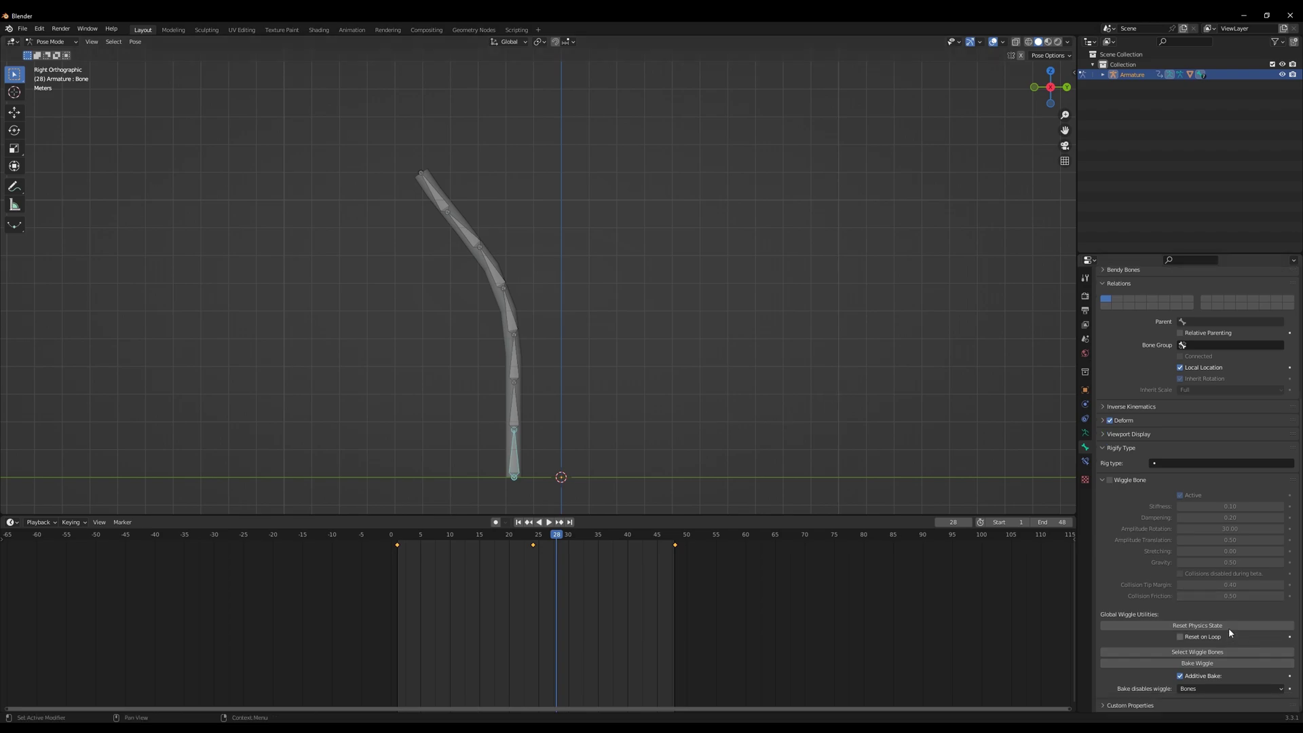
click(1180, 676)
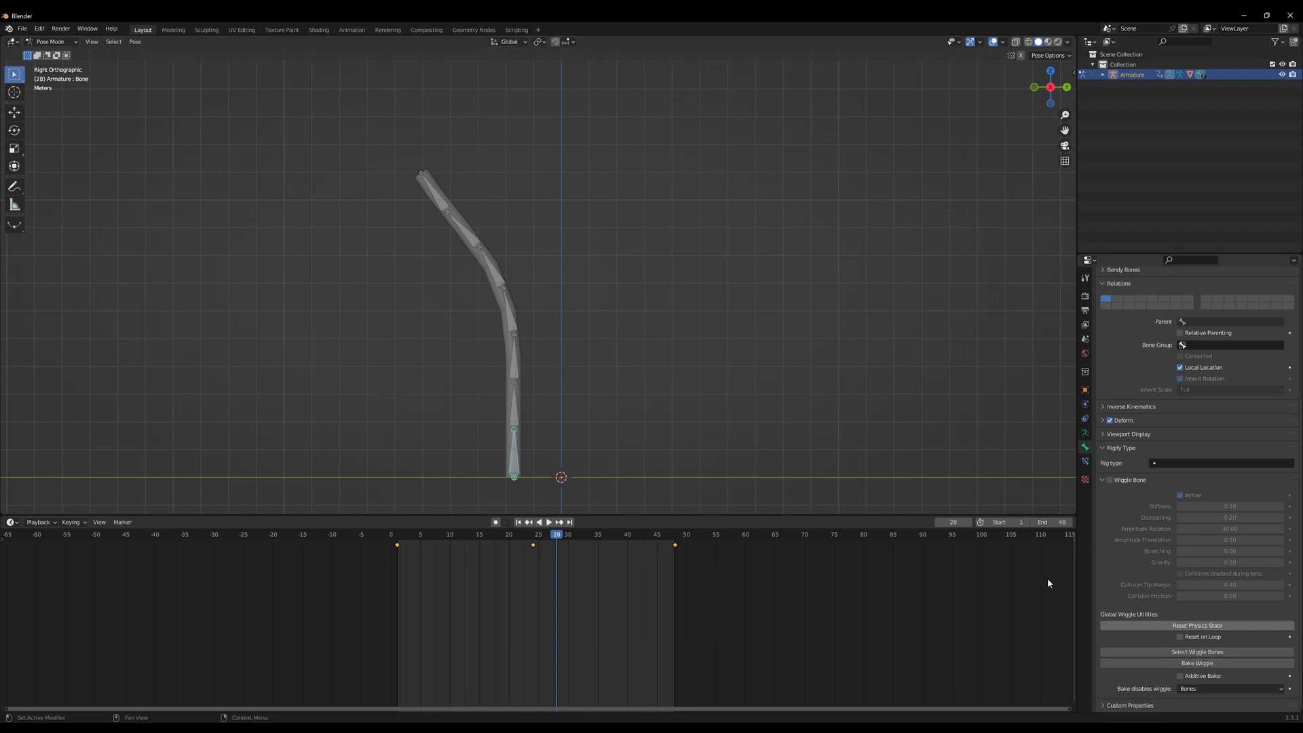
Try selecting the upper bones plus the lower bones of the chain, bake the wiggle and play the loop
click(580, 400)
click(510, 416)
click(519, 456)
click(513, 346)
click(509, 319)
click(430, 190)
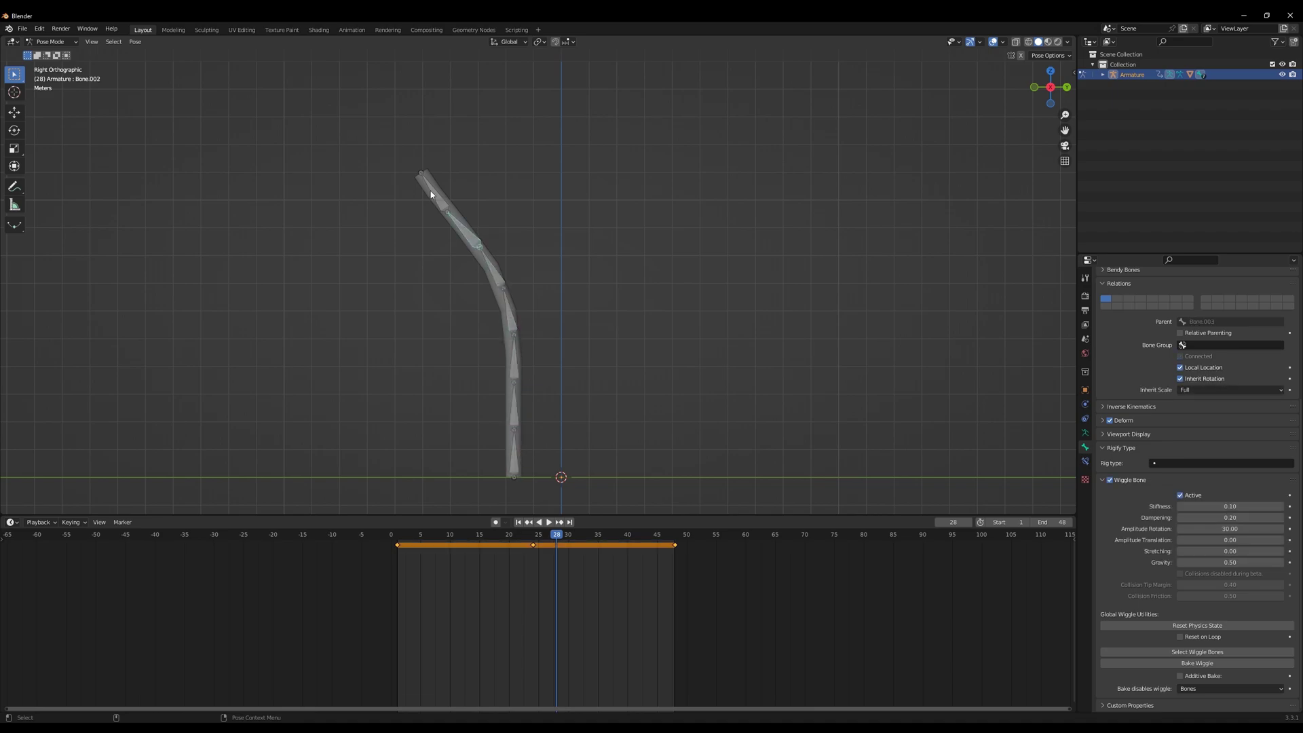
click(309, 150)
drag(309, 151, 633, 314)
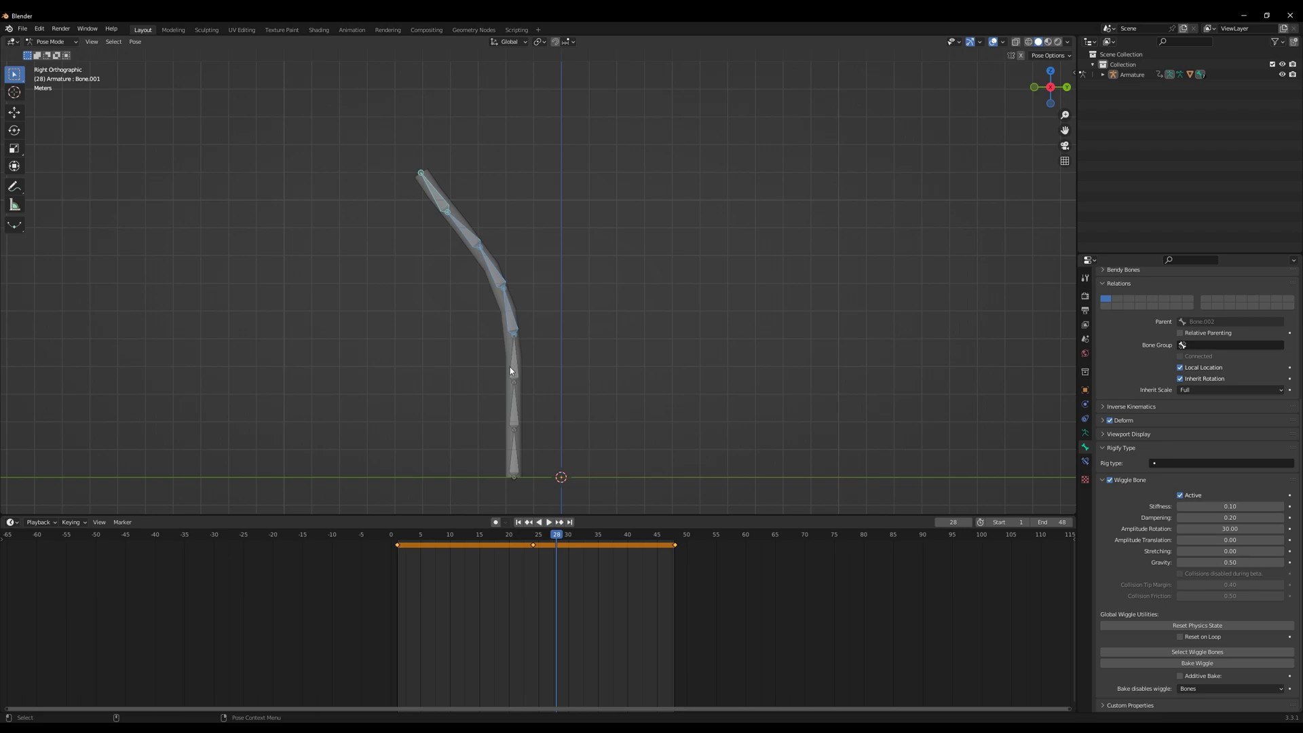
shift+drag(402, 365, 627, 461)
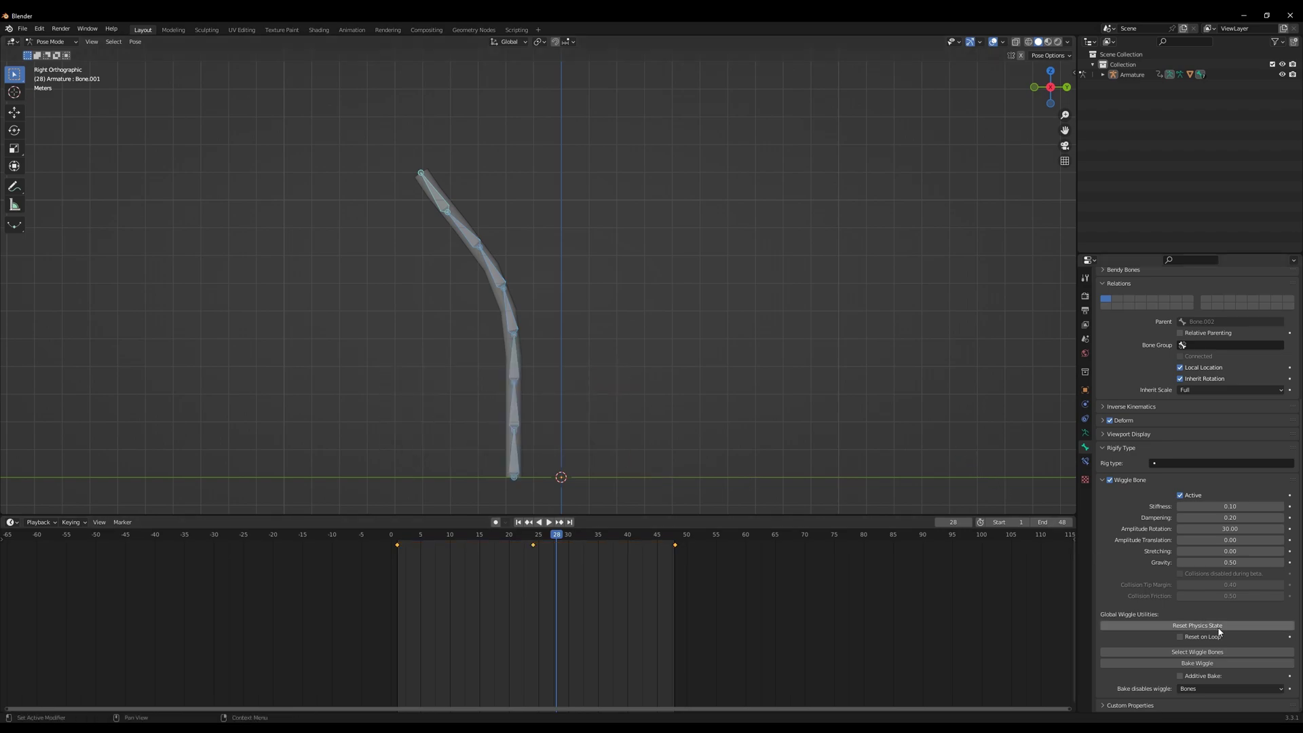
click(1205, 669)
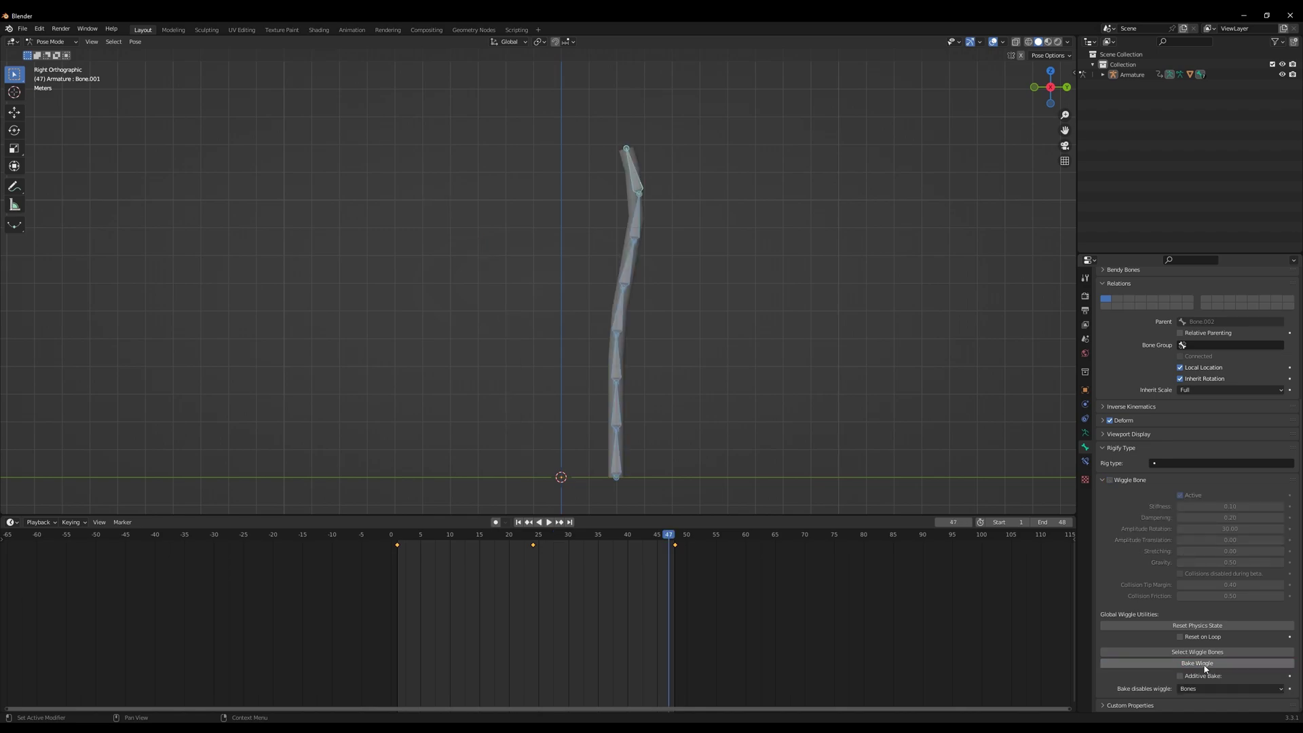
key(space)
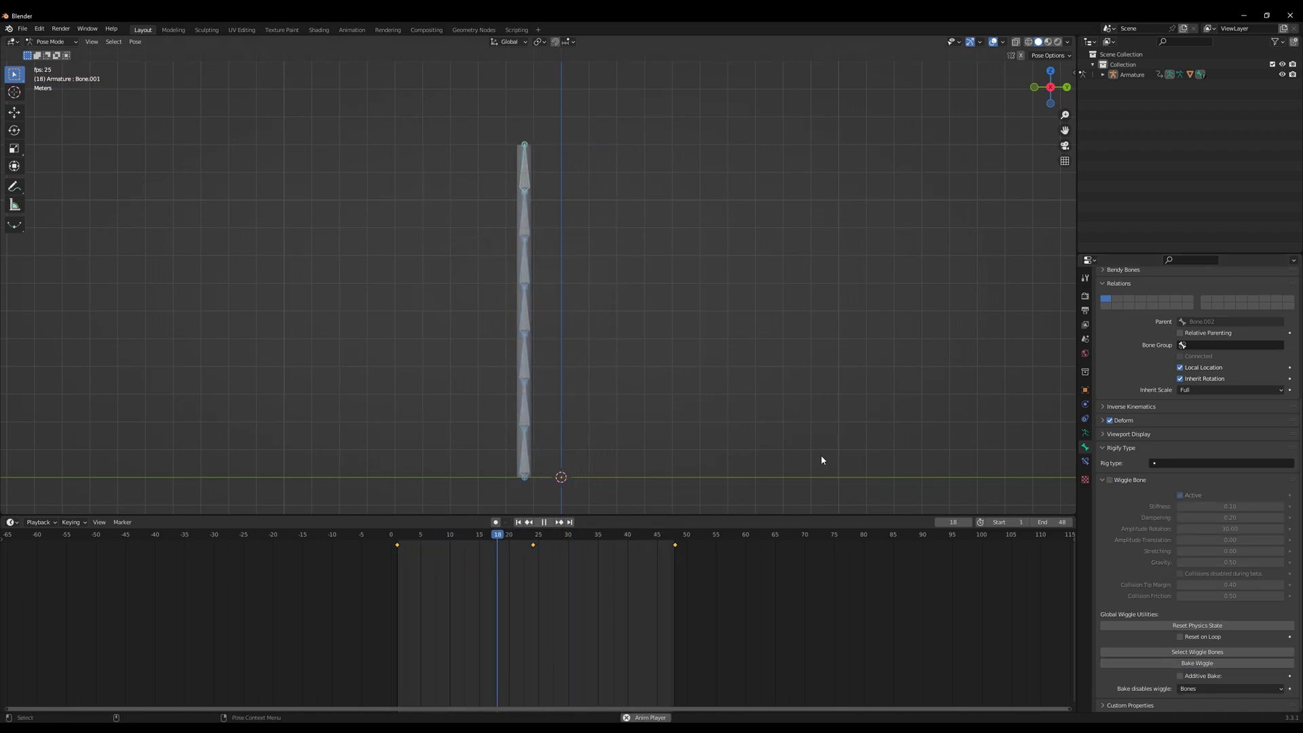
Undo the wiggle bake and the bone selections, and preview the live wiggle simulation
key(ctrl+z)
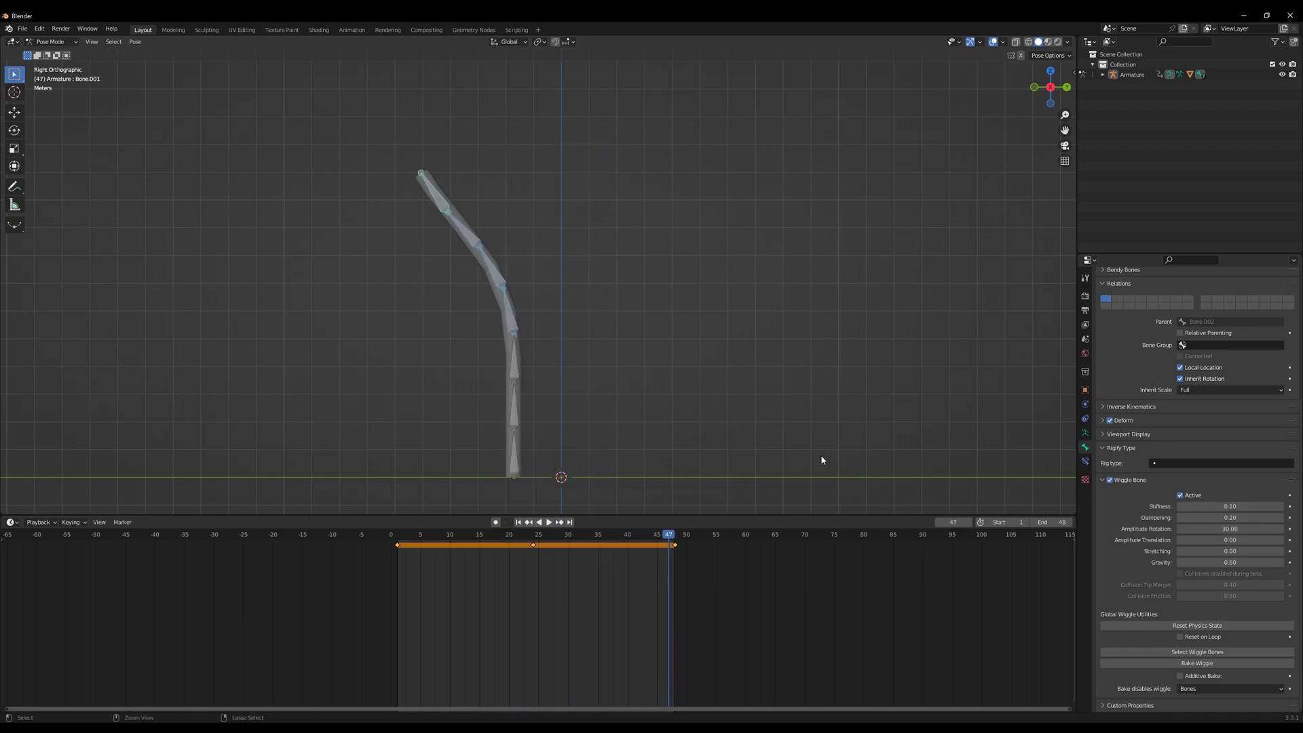
key(space)
key(space)
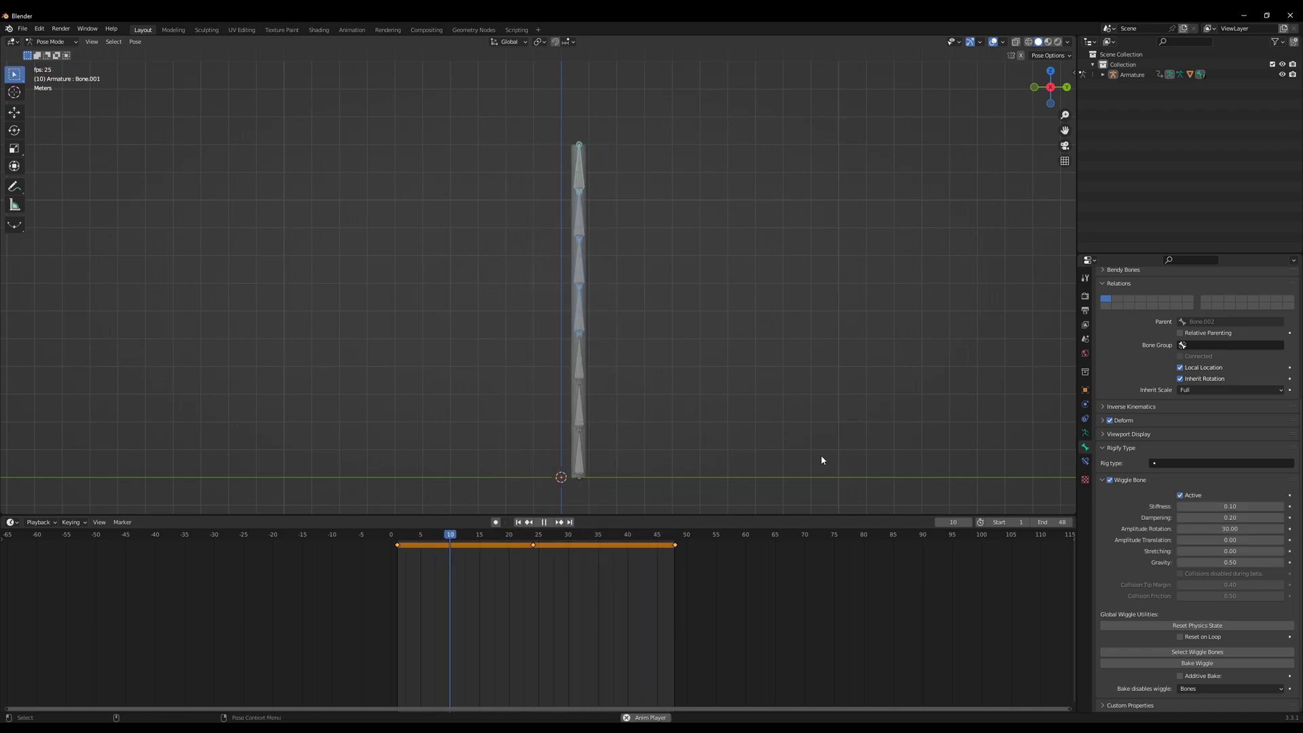
key(ctrl+z)
key(ctrl+z)
key(ctrl+z)
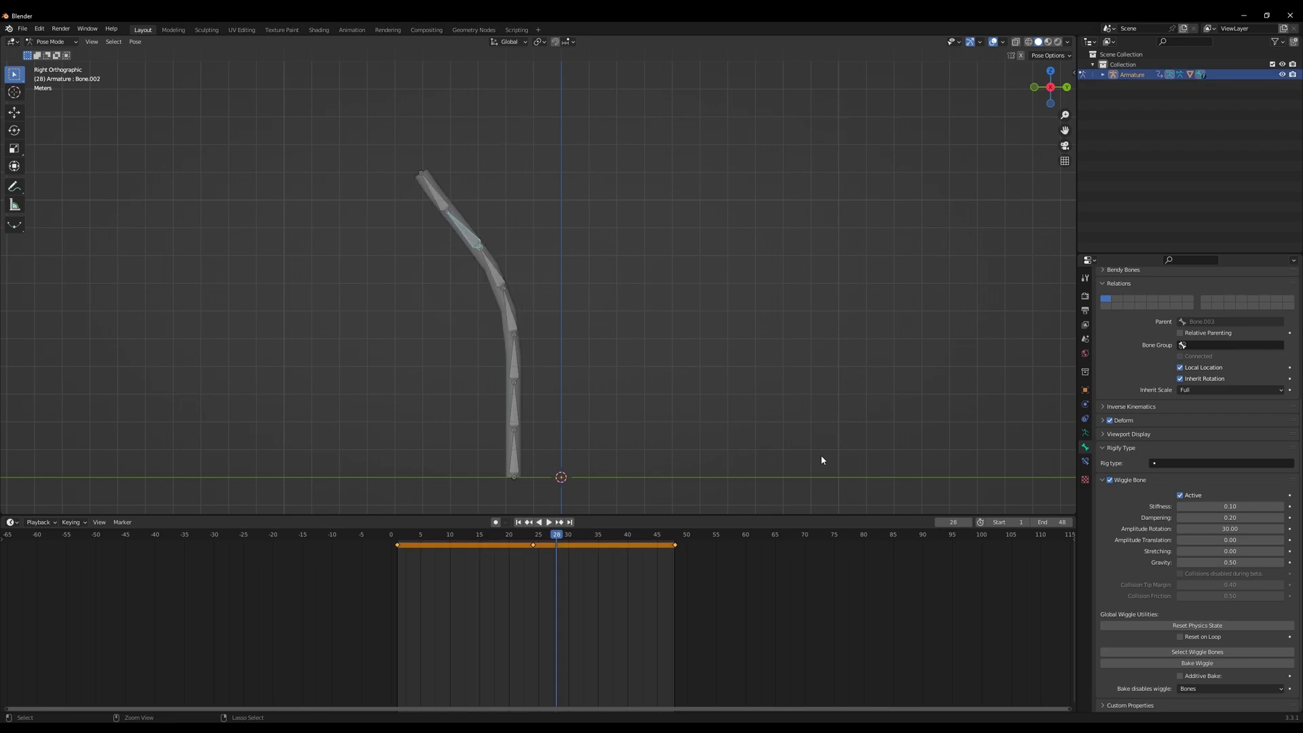
key(space)
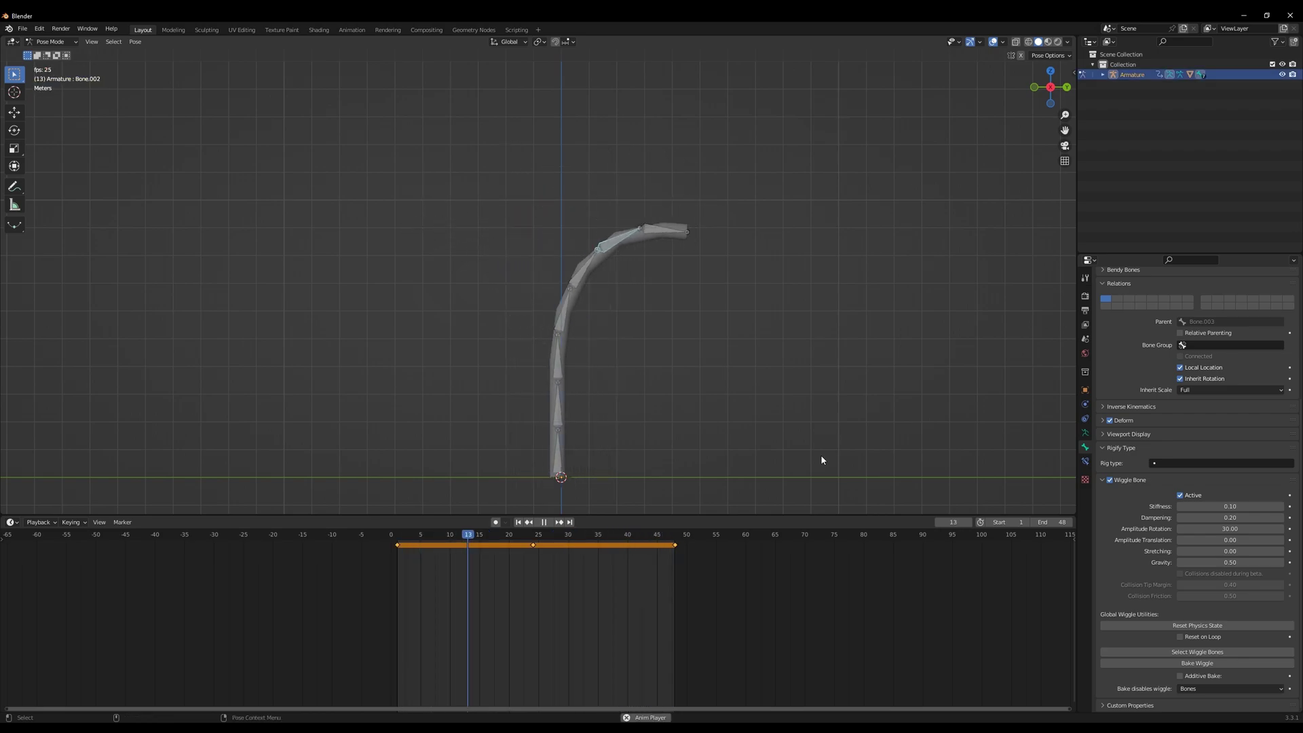
key(space)
Select every bone in the chain, bake the wiggle with Additive Bake off and play the baked loop
drag(303, 189, 672, 316)
click(841, 434)
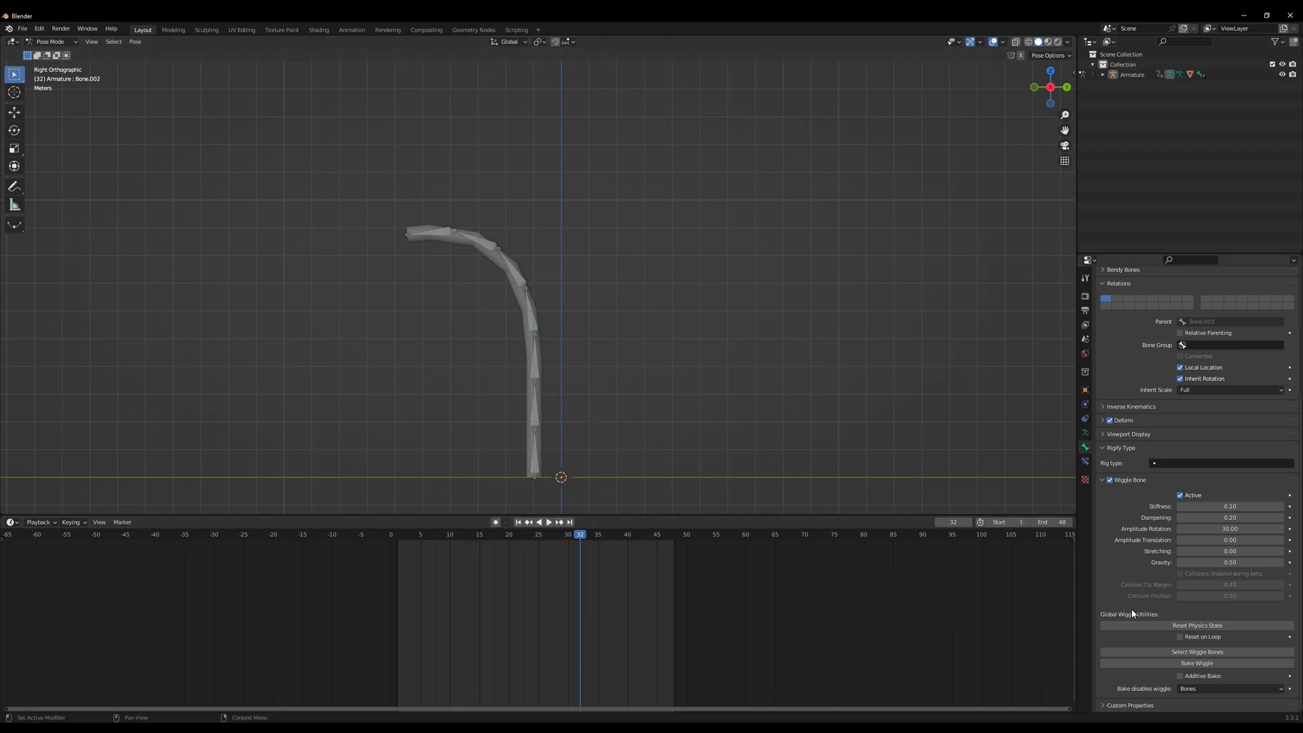
click(1185, 653)
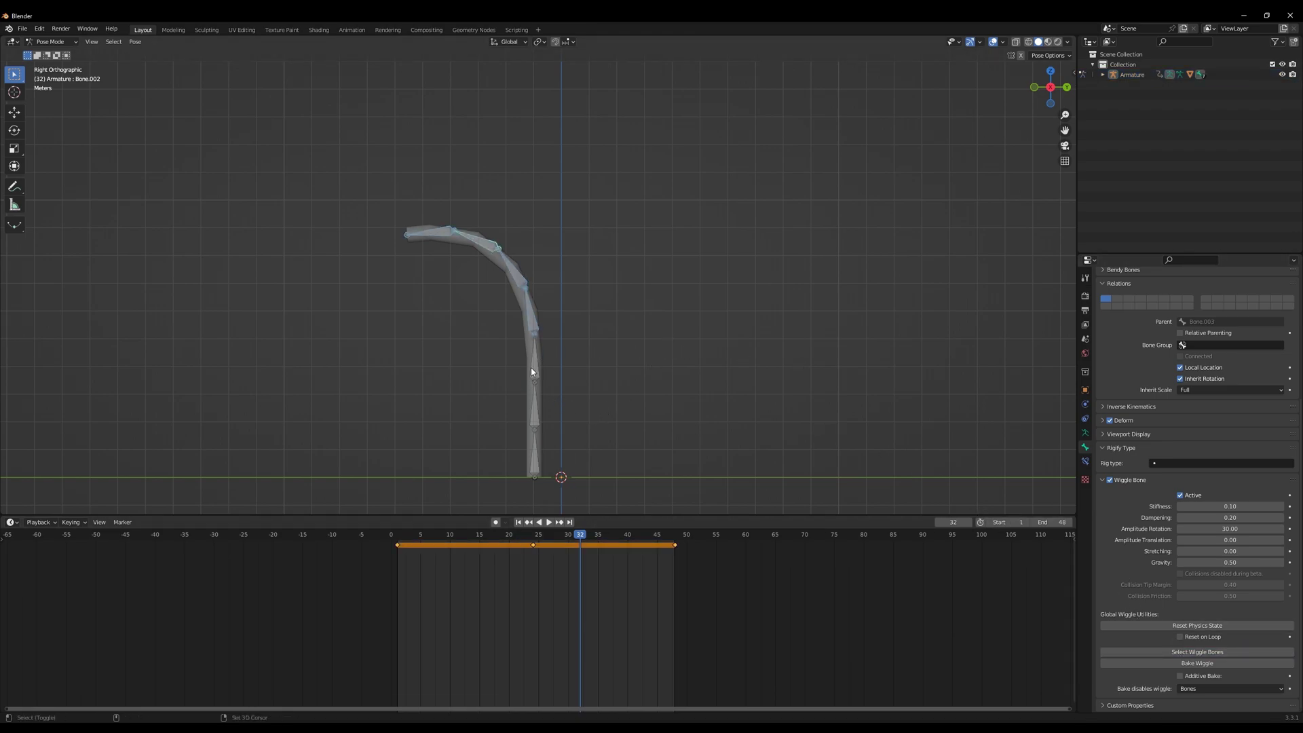
click(530, 367)
drag(273, 186, 763, 490)
click(1208, 664)
key(space)
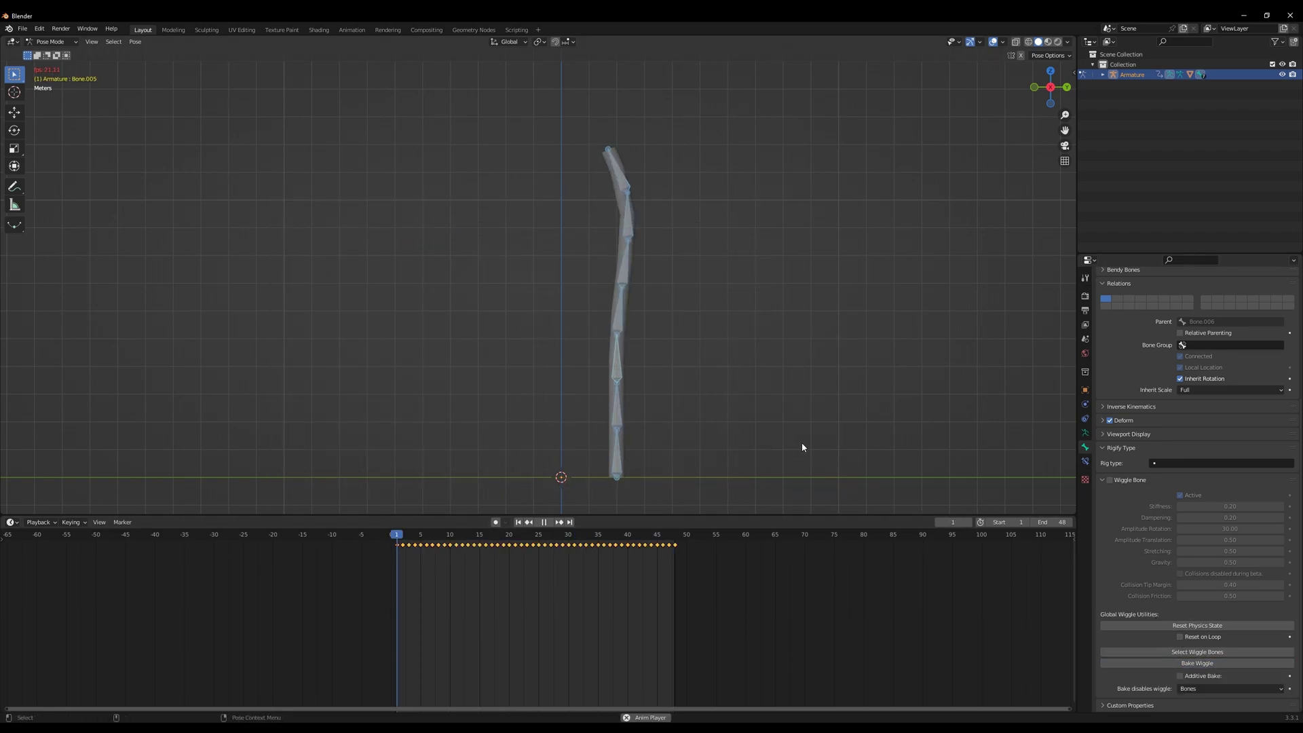